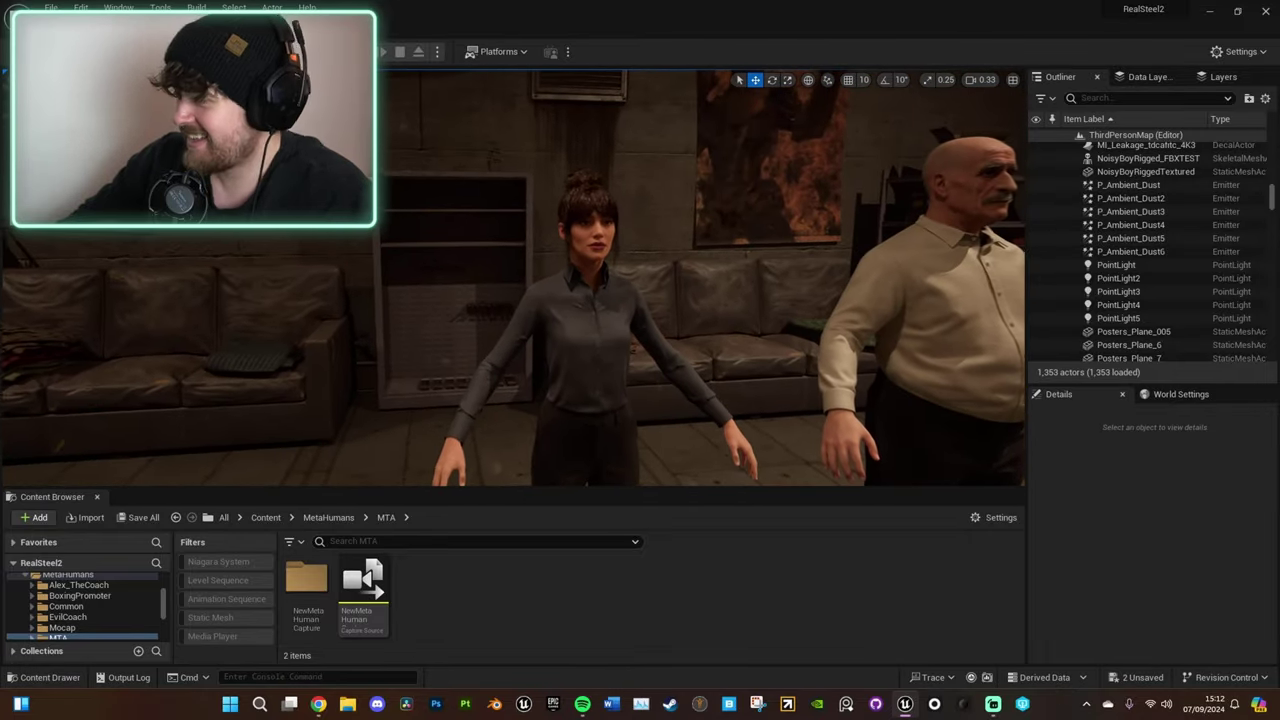
Filter the MetaHumans/Mocap/BeforeFight folder to animation sequences and open the coach's changing room body animation
{"action": "right_click_drag", "start_coordinate": [730, 331], "coordinate": [766, 331]}
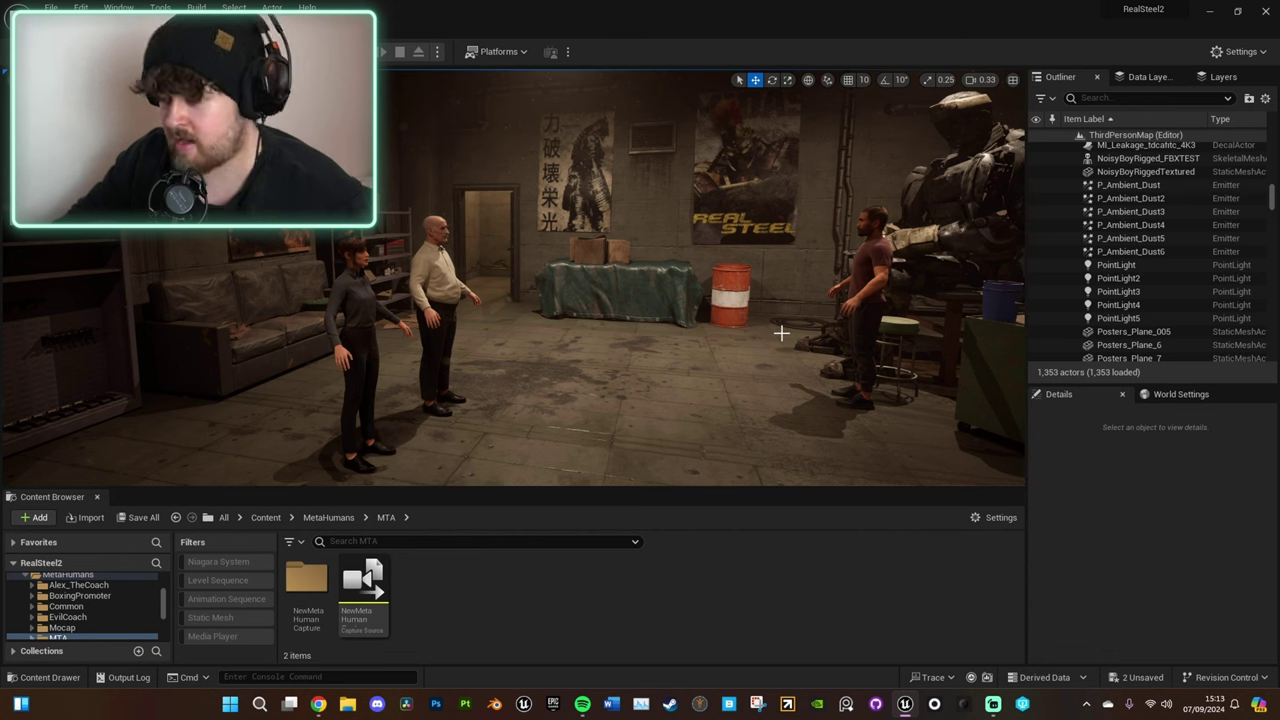
{"action": "right_click_drag", "start_coordinate": [759, 305], "coordinate": [779, 342]}
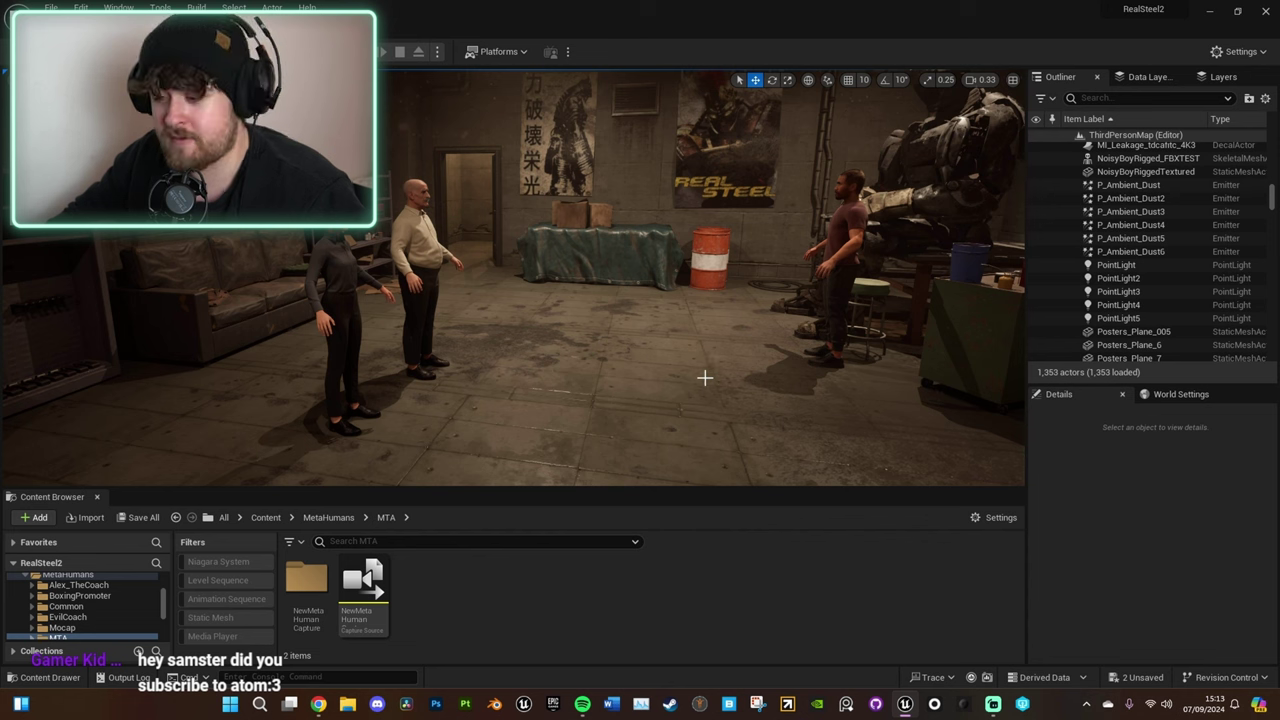
{"action": "left_click", "coordinate": [329, 517]}
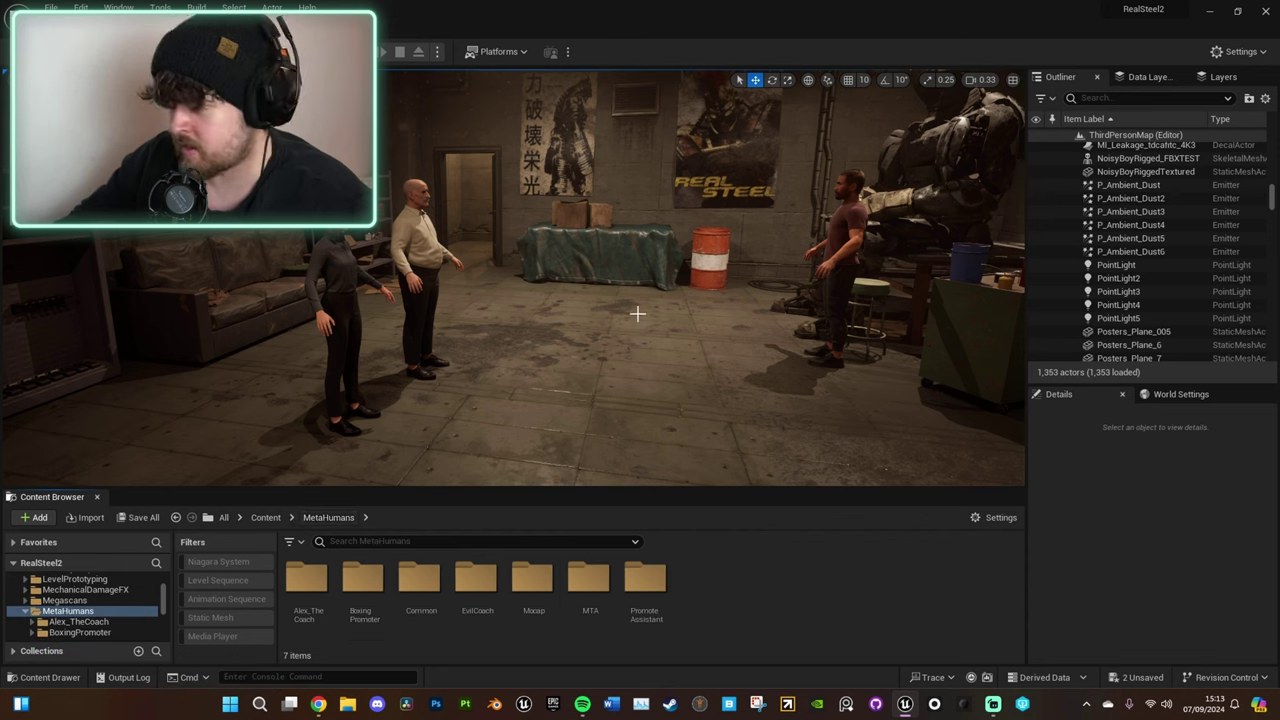
{"action": "double_click", "coordinate": [546, 587]}
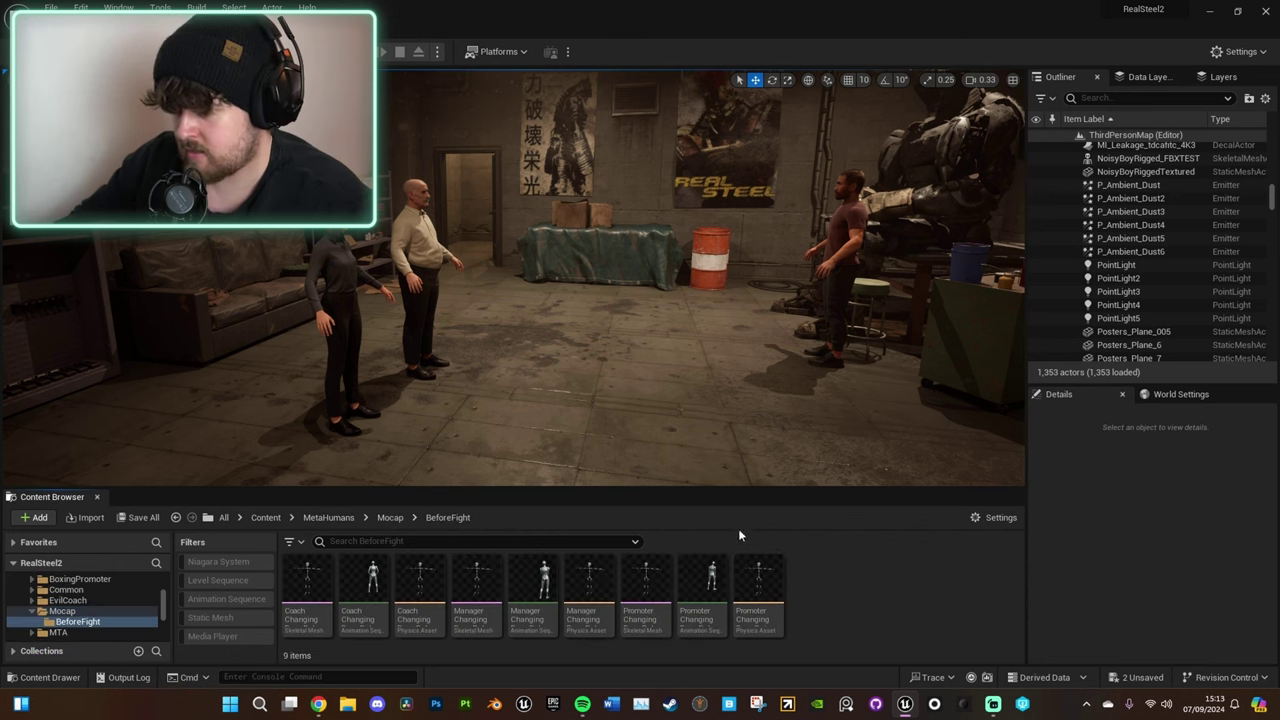
{"action": "left_click", "coordinate": [229, 598]}
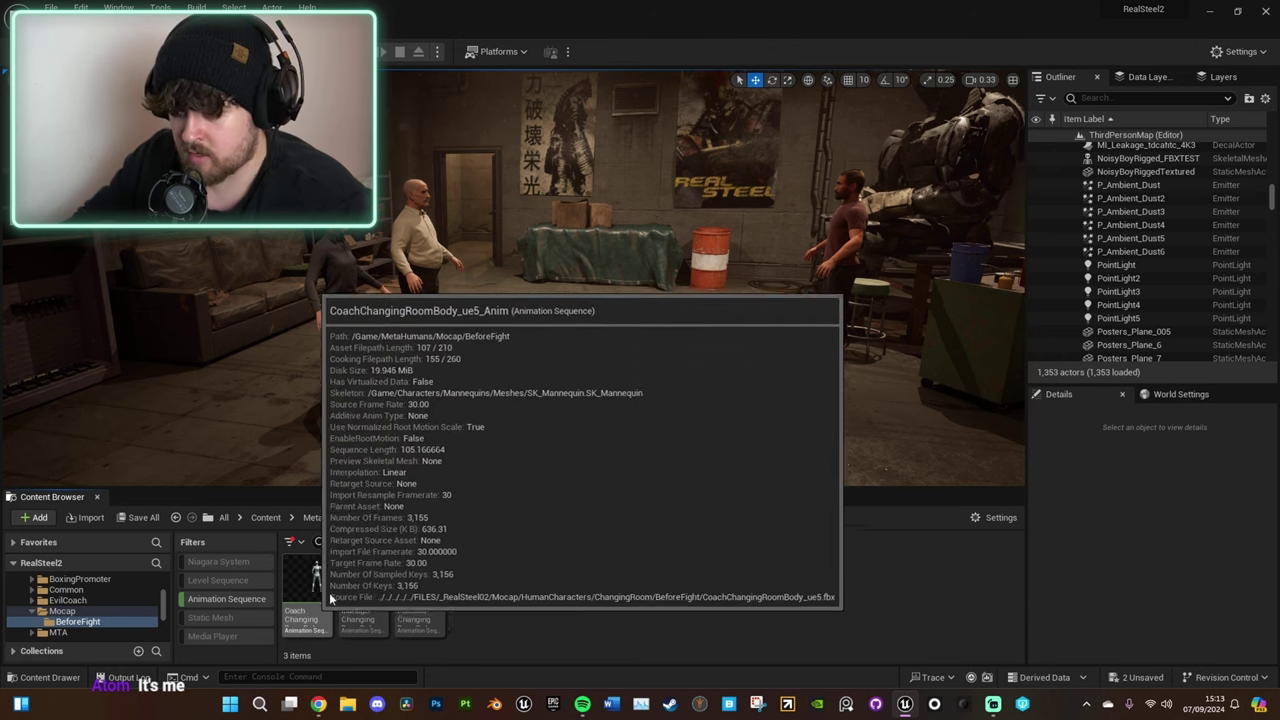
{"action": "mouse_move", "coordinate": [367, 612]}
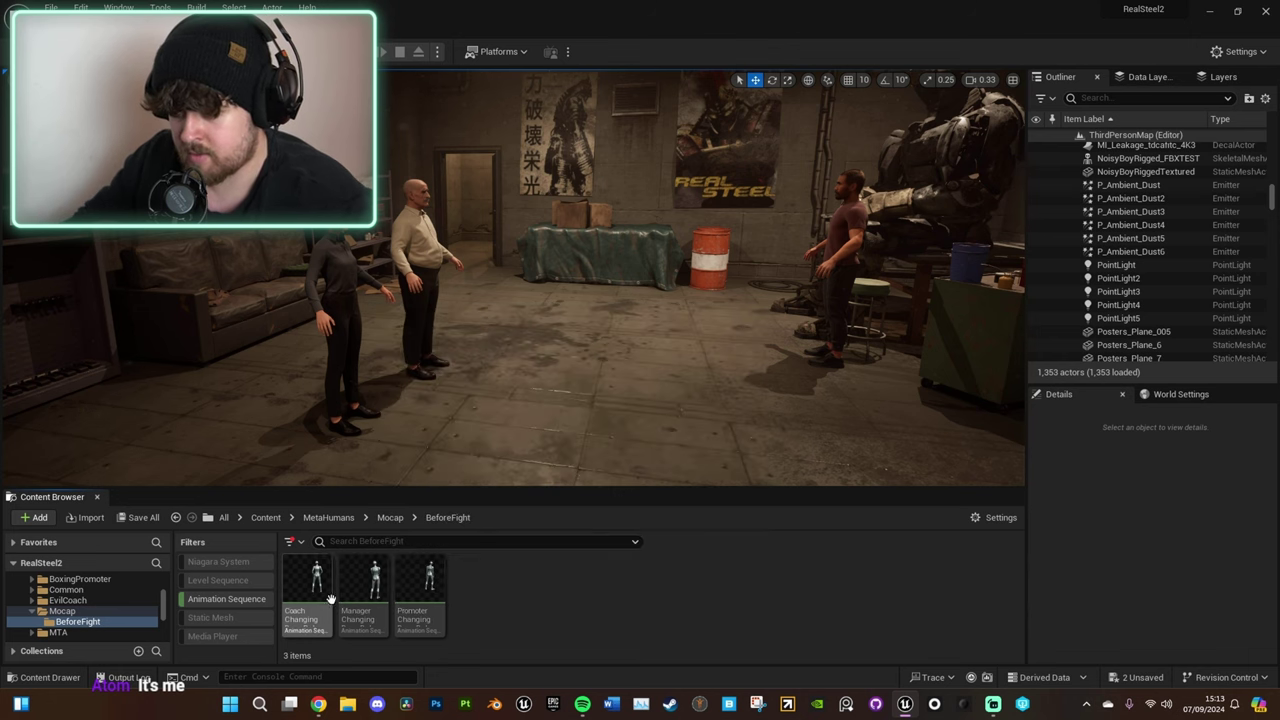
{"action": "left_click", "coordinate": [299, 589]}
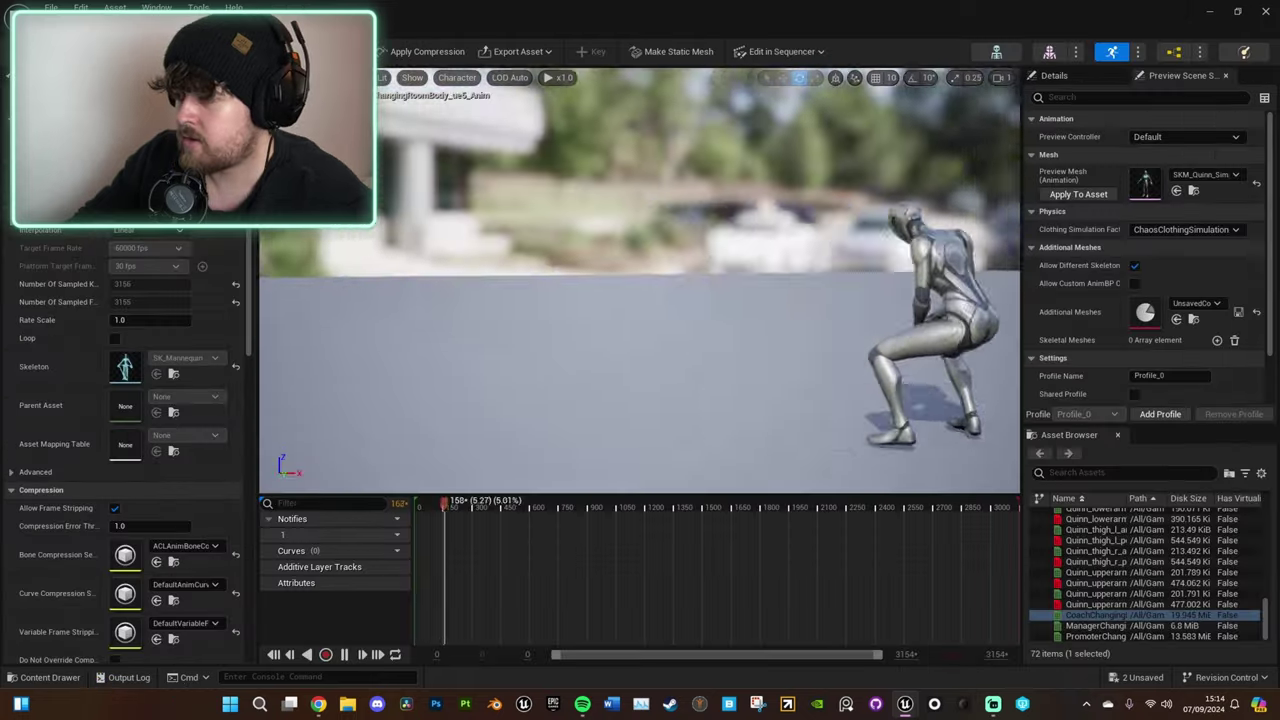
Review the coach's body animation playback from several angles, pause it and return to the level editor
{"action": "right_click_drag", "start_coordinate": [640, 300], "coordinate": [680, 300]}
{"action": "right_click_drag", "start_coordinate": [786, 295], "coordinate": [866, 300]}
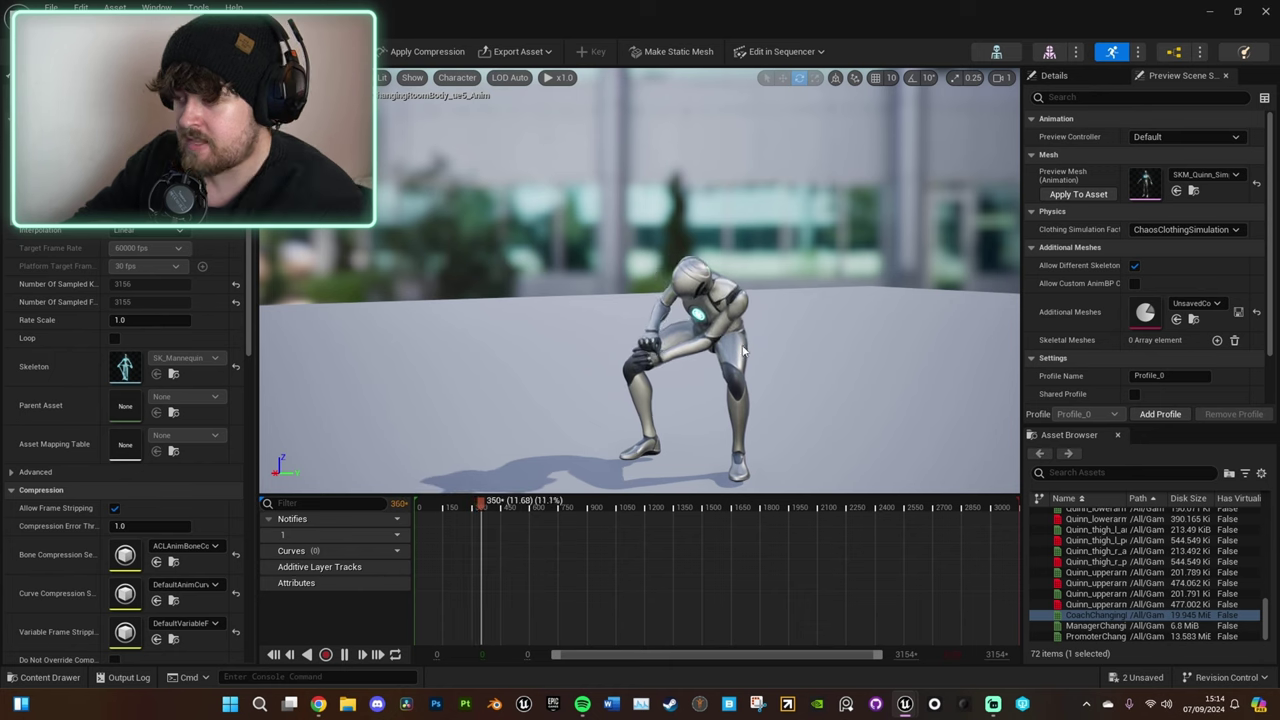
{"action": "right_click_drag", "start_coordinate": [746, 348], "coordinate": [754, 366]}
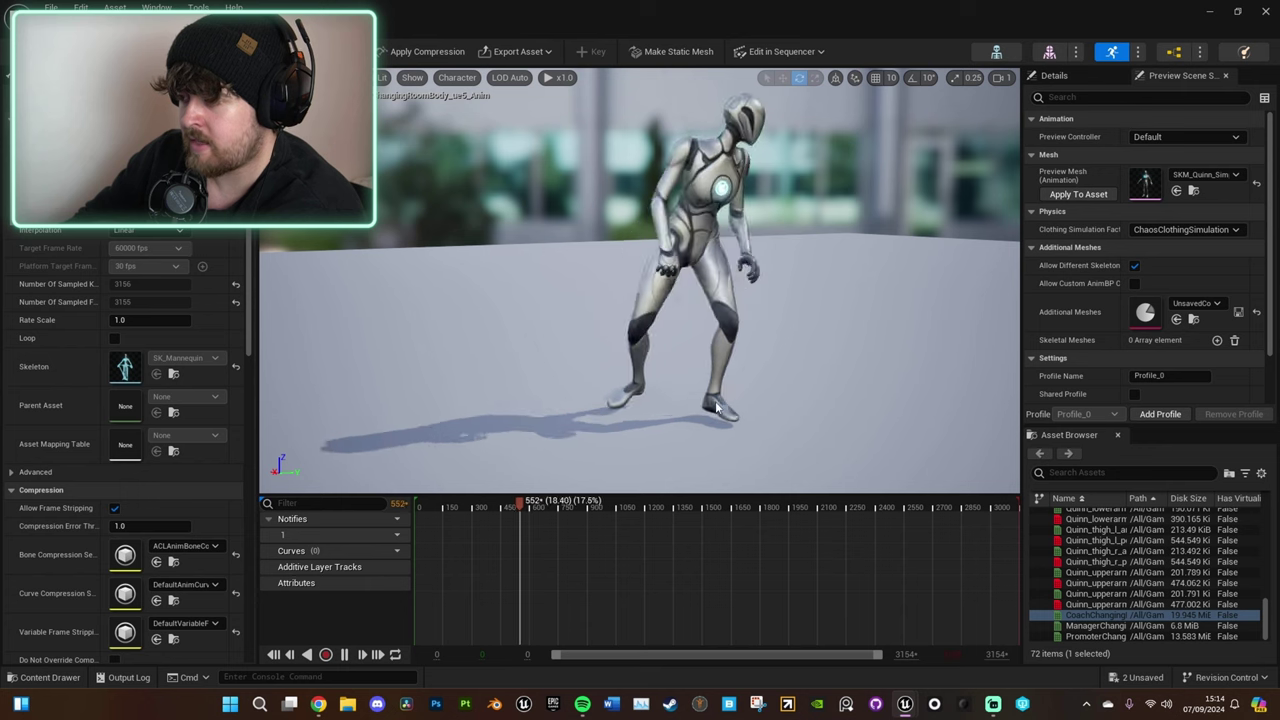
{"action": "mouse_move", "coordinate": [738, 367]}
{"action": "right_mouse_down"}
{"action": "mouse_move", "coordinate": [860, 330]}
{"action": "mouse_move", "coordinate": [749, 366]}
{"action": "right_mouse_up"}
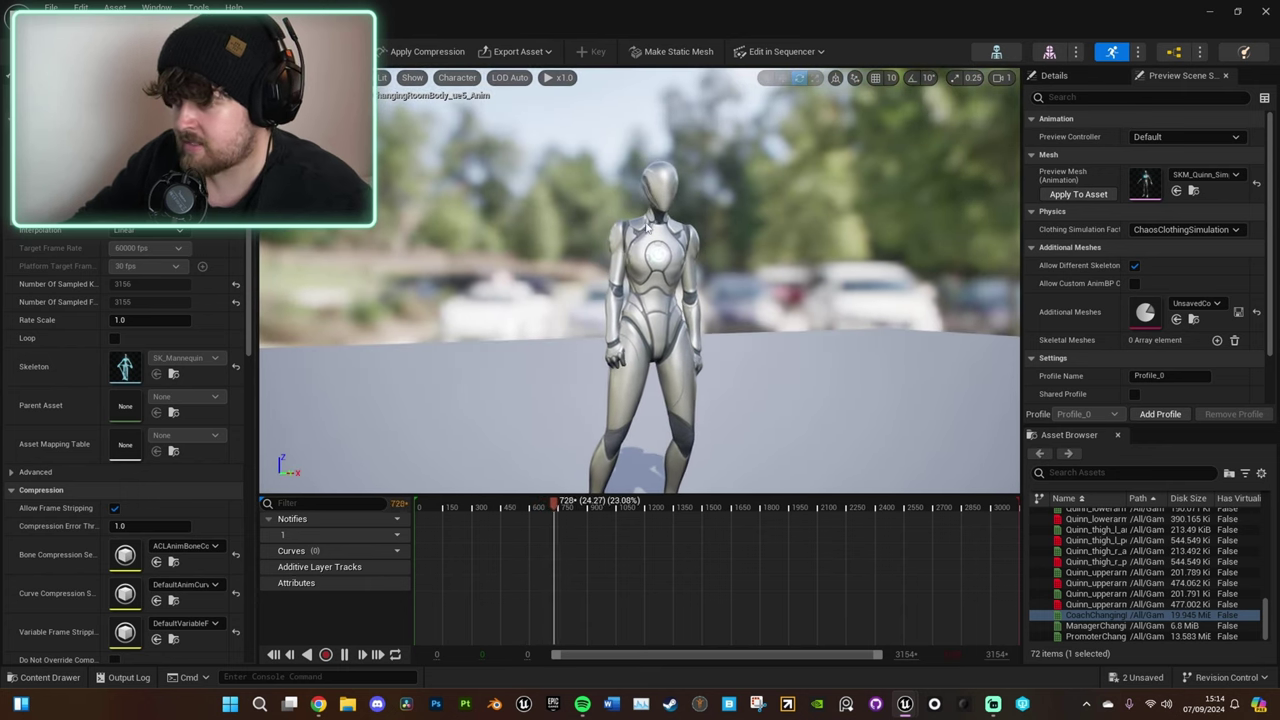
{"action": "right_click_drag", "start_coordinate": [749, 366], "coordinate": [760, 384]}
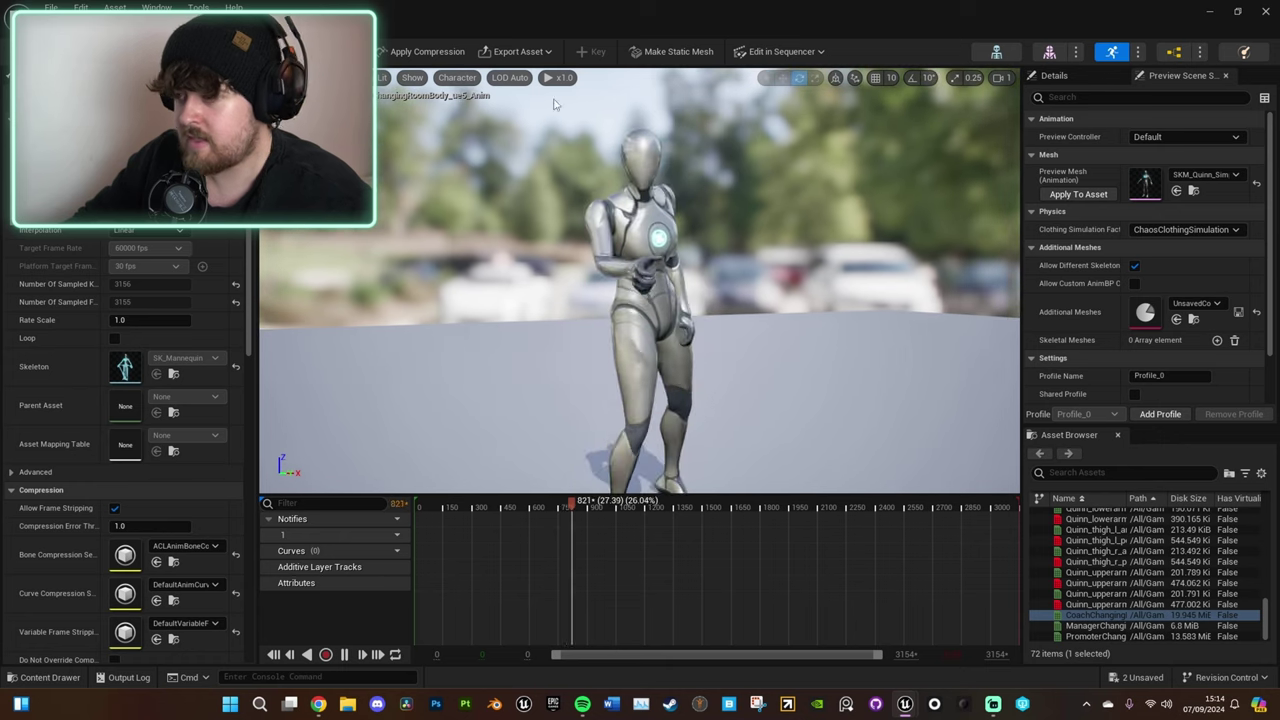
{"action": "key", "text": "space"}
{"action": "key", "text": "alt+Tab"}
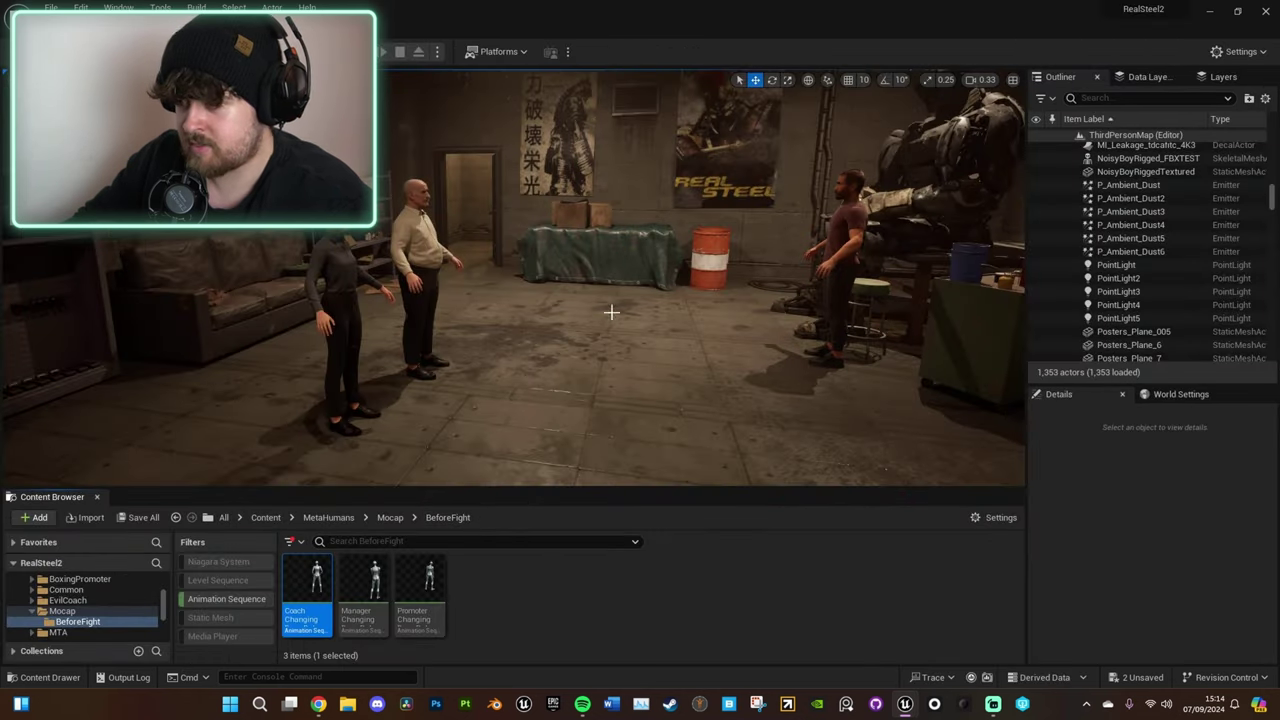
Create a new folder named Sequence in the root Content folder
{"action": "key", "text": "w"}
{"action": "right_click_drag", "start_coordinate": [611, 312], "coordinate": [790, 340]}
{"action": "key", "text": "s"}
{"action": "key", "text": "s"}
{"action": "right_click", "coordinate": [911, 595]}
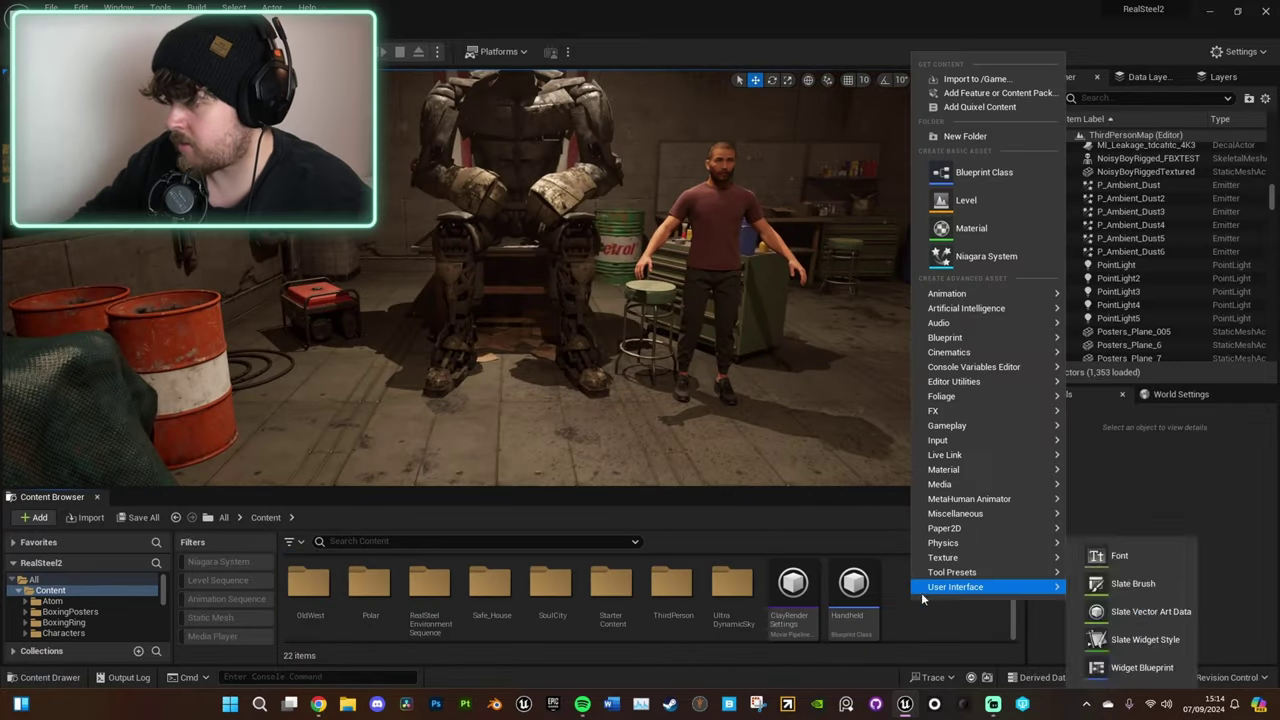
{"action": "left_click", "coordinate": [955, 137]}
{"action": "type", "text": "Sequence"}
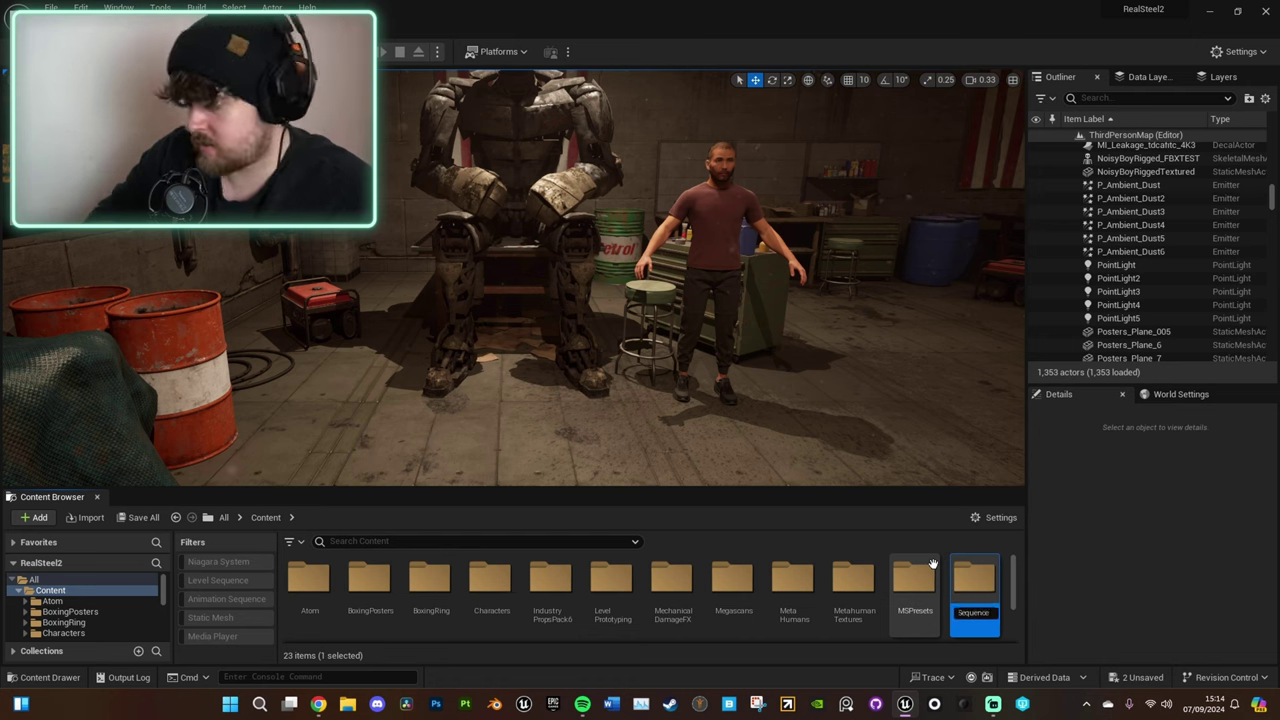
Create a subfolder named ChangingRoom inside the Sequence folder
{"action": "double_click", "coordinate": [972, 580]}
{"action": "right_click", "coordinate": [500, 575]}
{"action": "left_click", "coordinate": [556, 134]}
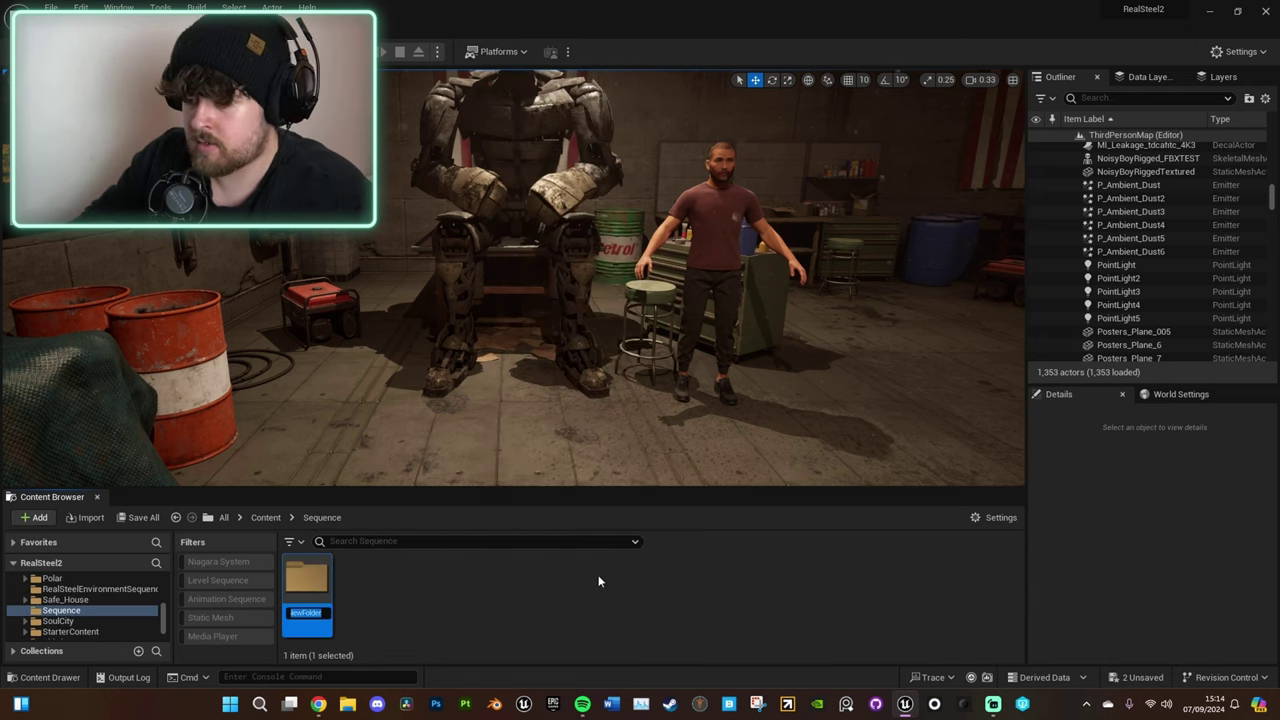
{"action": "type", "text": "ChangingRoom"}
{"action": "key", "text": "Return"}
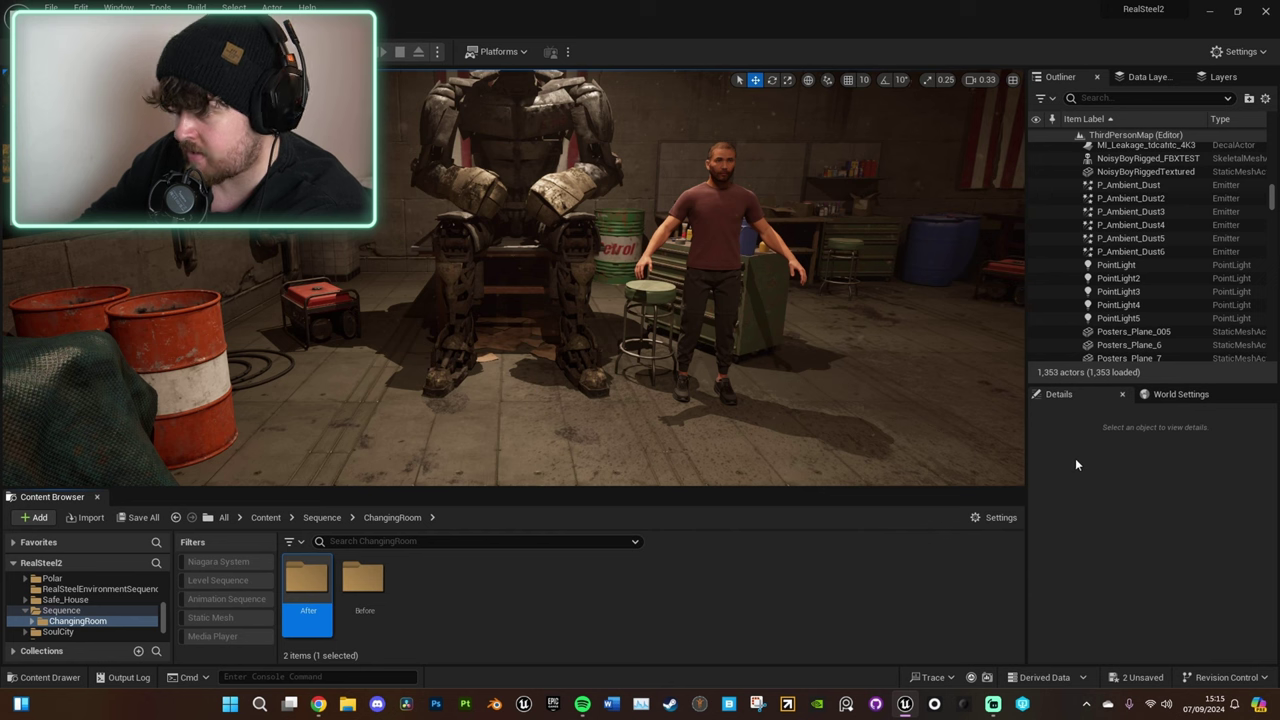
Create a level sequence named ChangingRoomOpening_01 in the ChangingRoom/Before folder
{"action": "double_click", "coordinate": [363, 584]}
{"action": "right_click", "coordinate": [449, 592]}
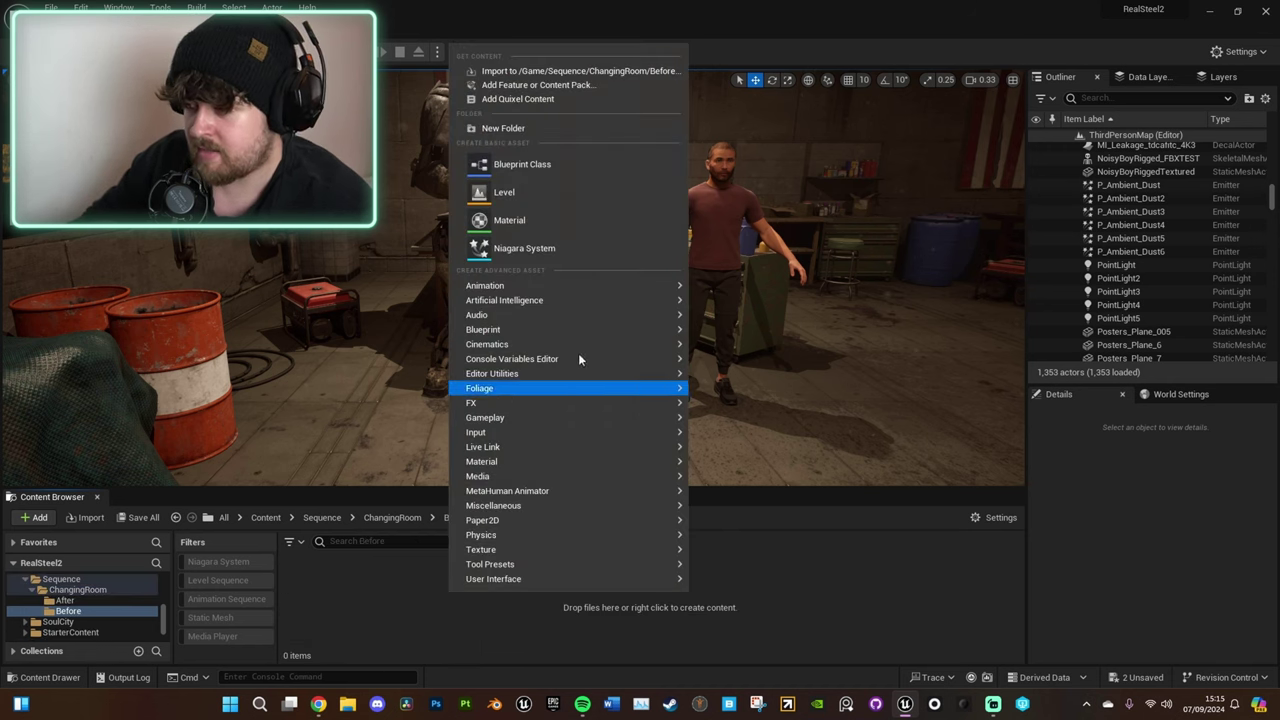
{"action": "right_click", "coordinate": [376, 590]}
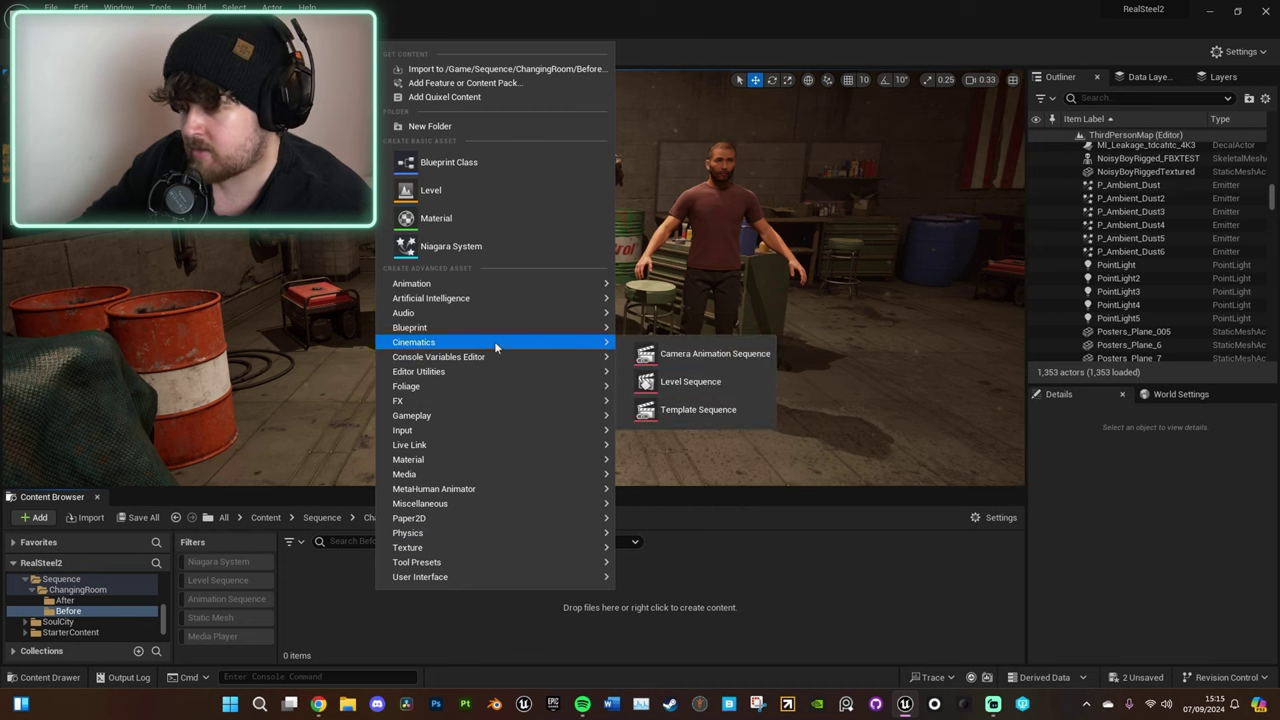
{"action": "left_click", "coordinate": [713, 381]}
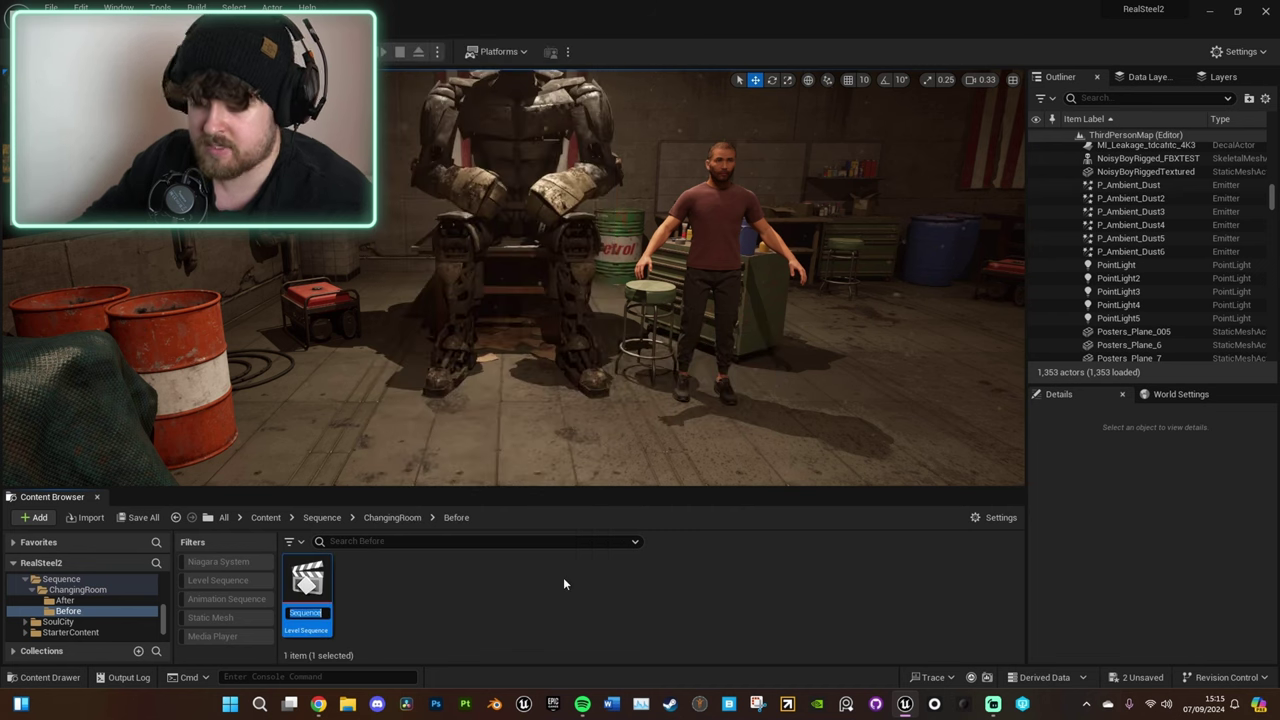
{"action": "type", "text": "Cha"}
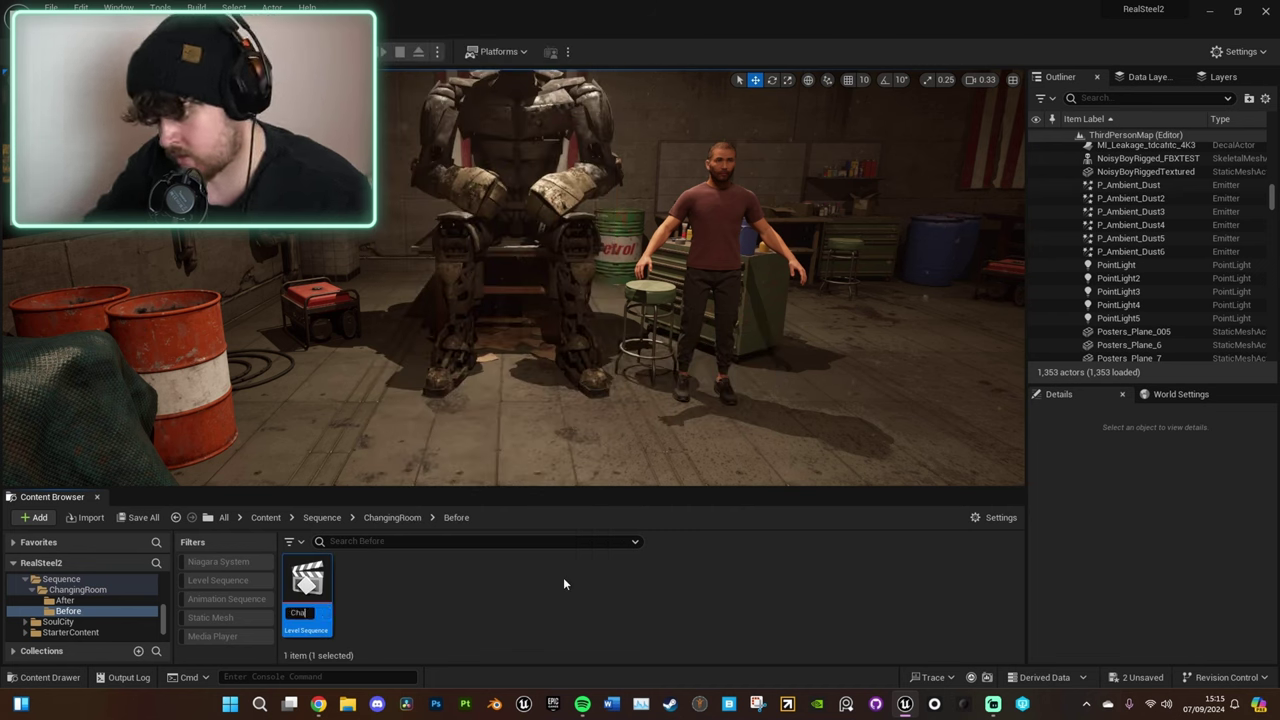
{"action": "type", "text": "ngingRoomOpening_01"}
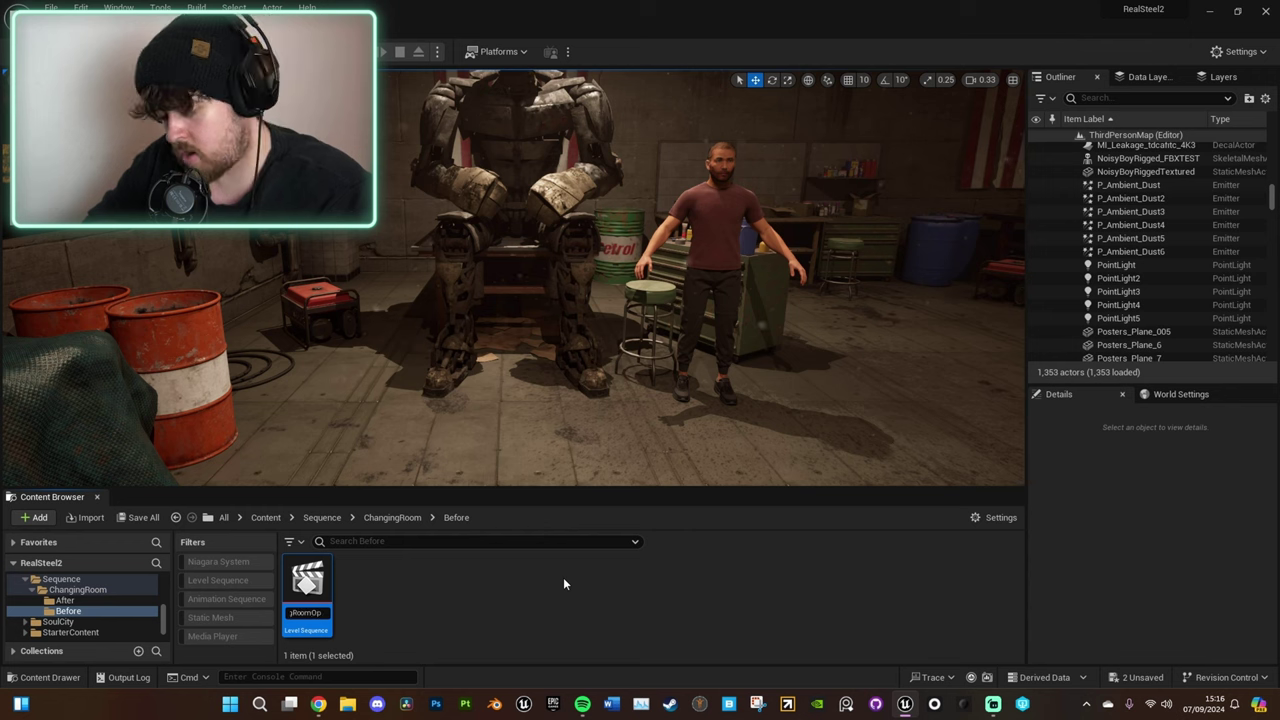
{"action": "key", "text": "Return"}
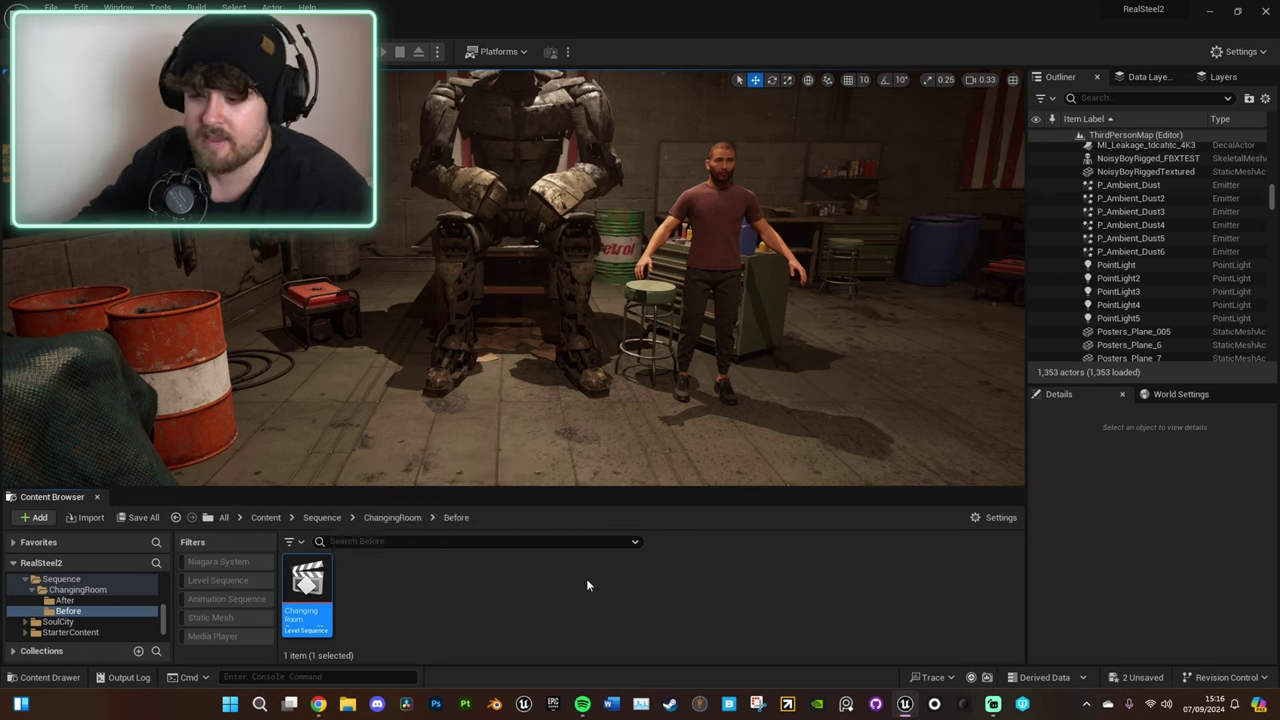
Open the new level sequence, enlarge its timeline area and set the display rate to 24 fps (film)
{"action": "left_click", "coordinate": [540, 480]}
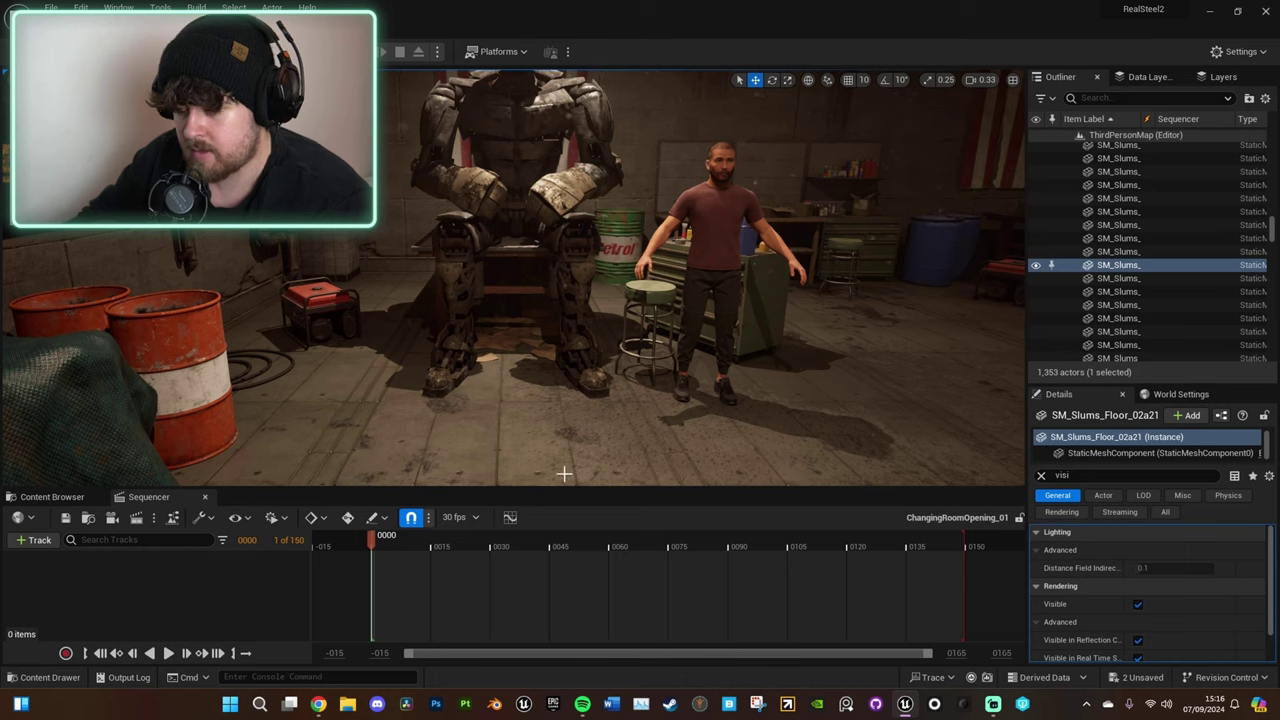
{"action": "left_click_drag", "start_coordinate": [563, 486], "coordinate": [569, 409]}
{"action": "right_click_drag", "start_coordinate": [717, 283], "coordinate": [820, 218]}
{"action": "mouse_move", "coordinate": [392, 466]}
{"action": "left_mouse_down"}
{"action": "mouse_move", "coordinate": [507, 462]}
{"action": "mouse_move", "coordinate": [405, 471]}
{"action": "left_mouse_up"}
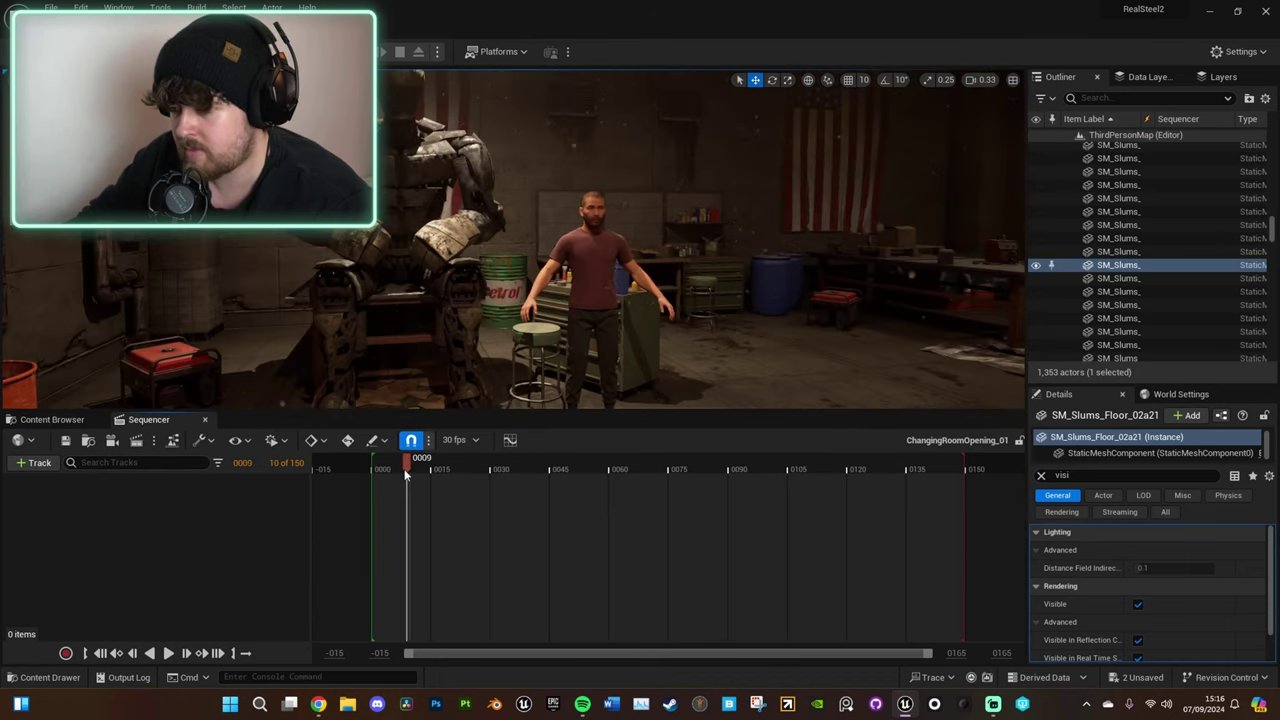
{"action": "left_click", "coordinate": [455, 440]}
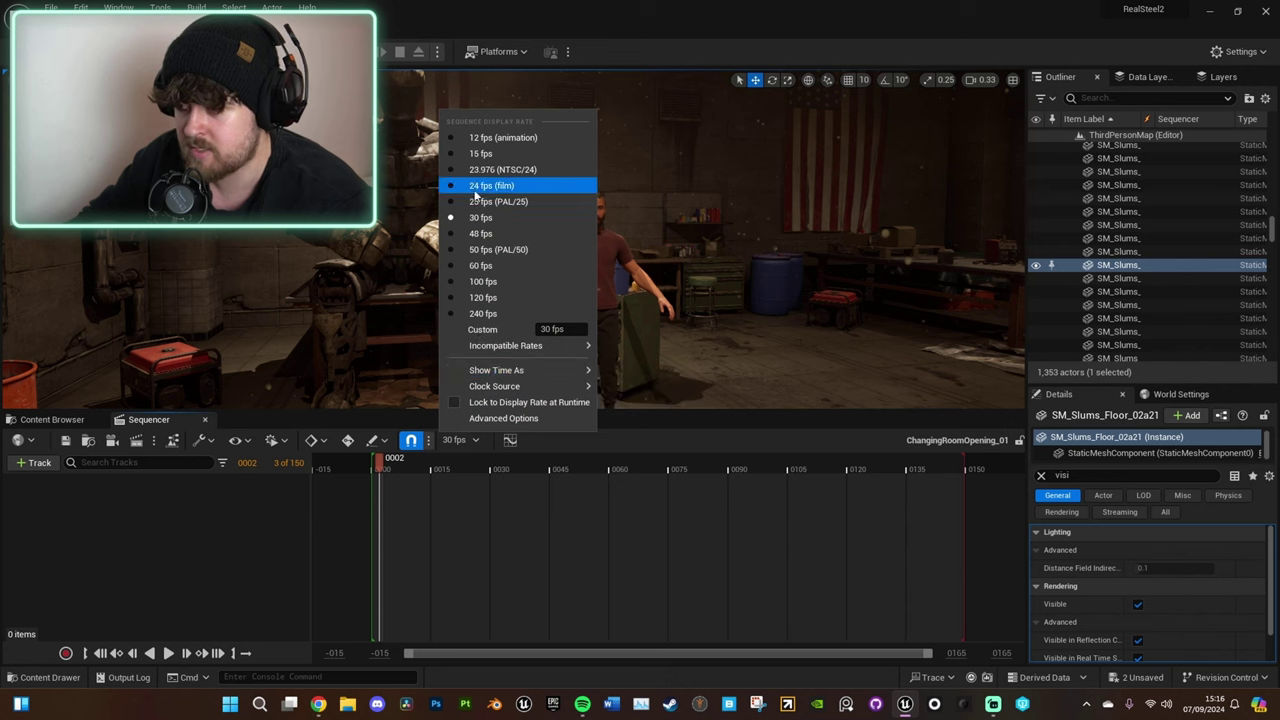
{"action": "left_click", "coordinate": [473, 189]}
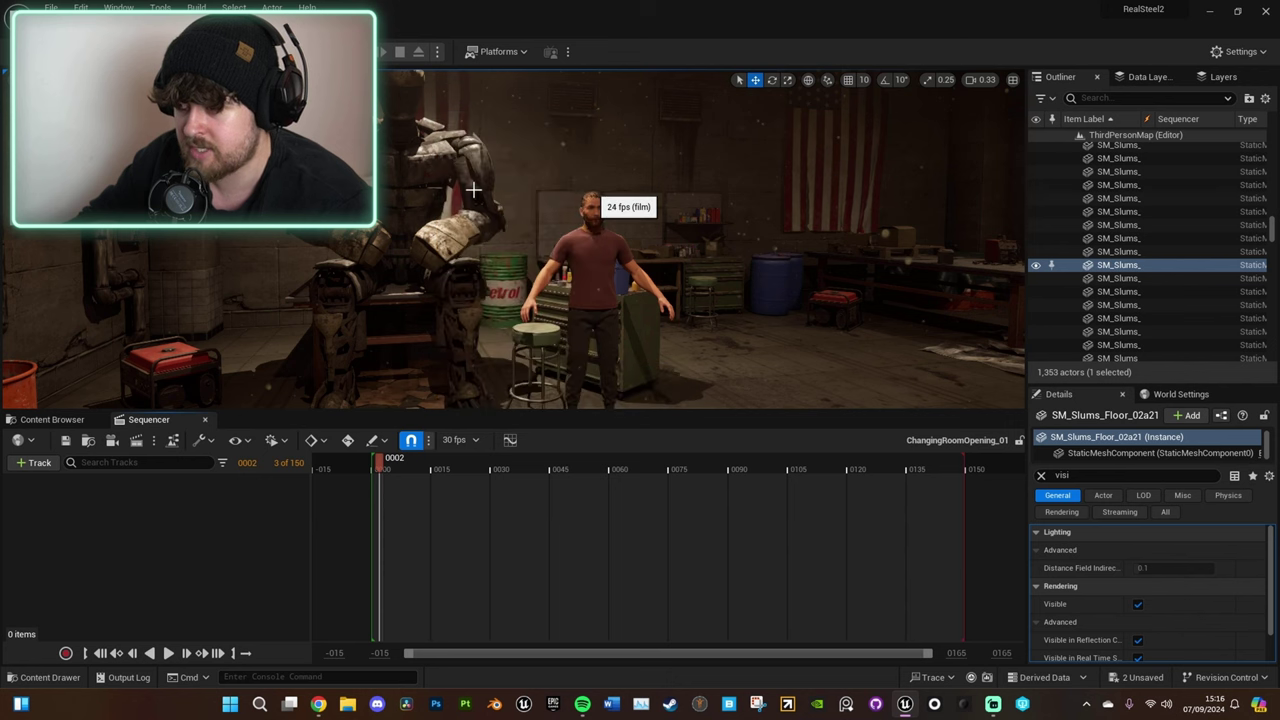
{"action": "left_click", "coordinate": [455, 440]}
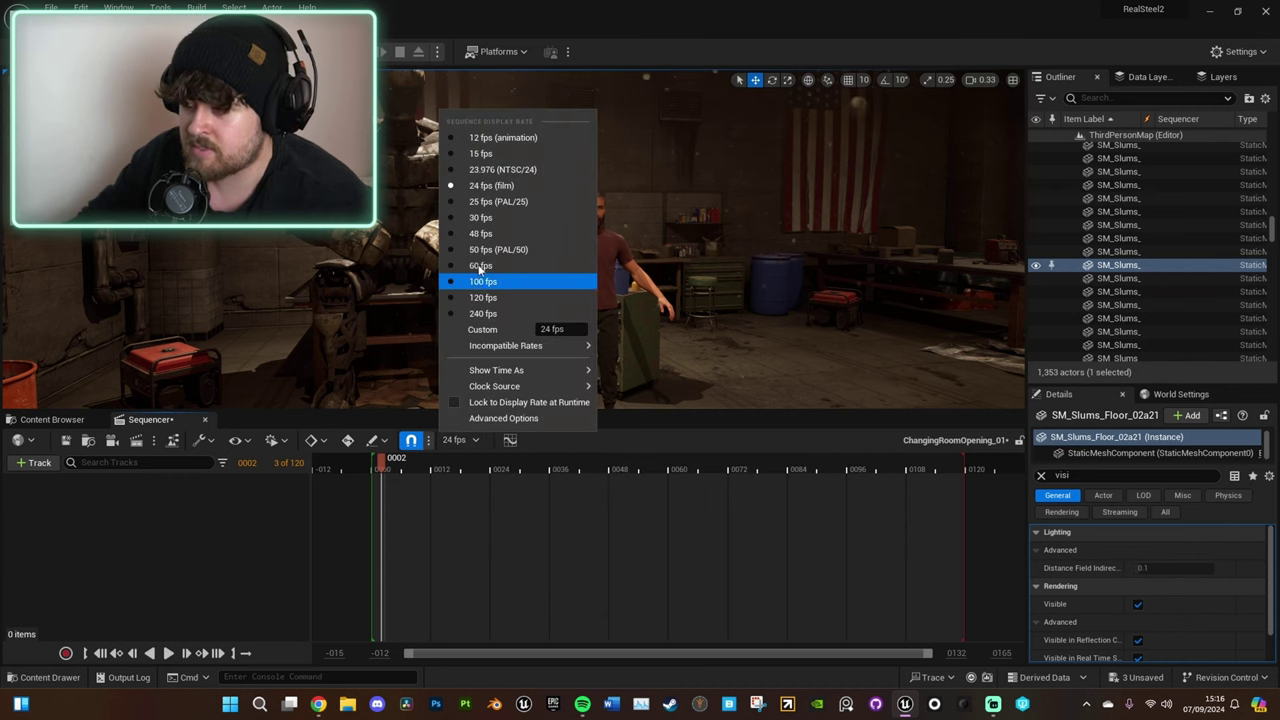
{"action": "left_click", "coordinate": [407, 474]}
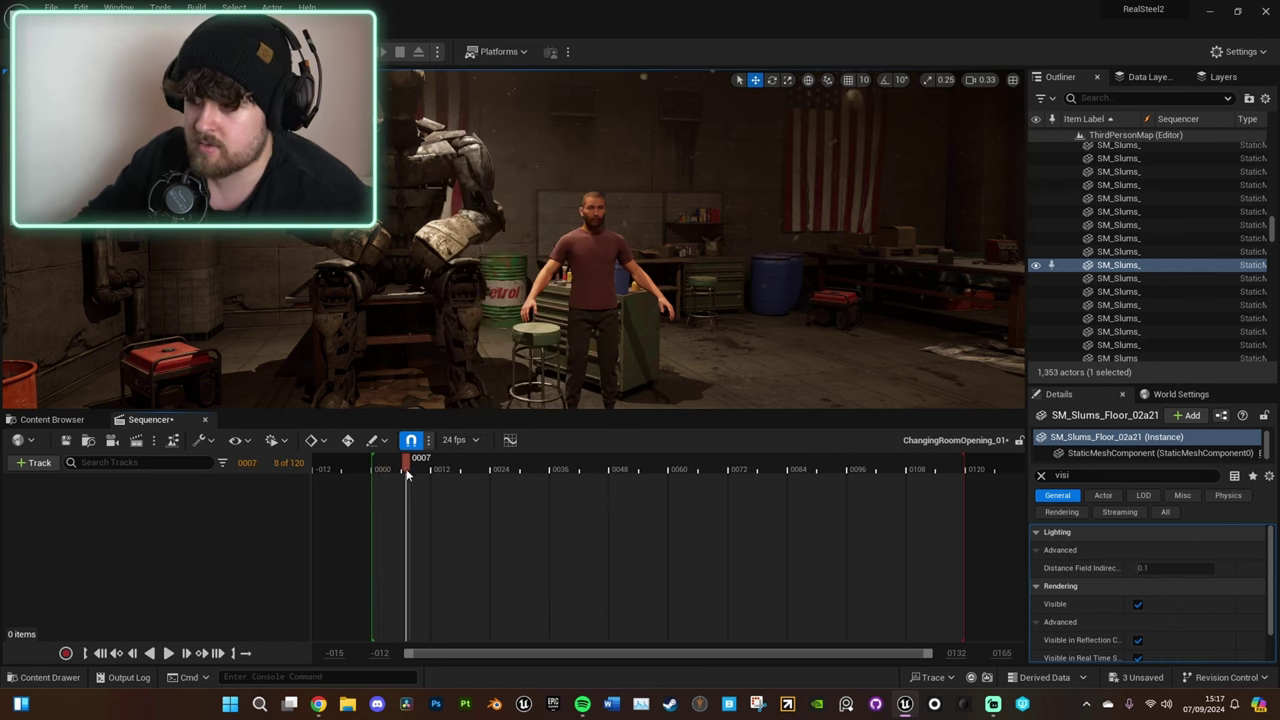
Add the existing CineCameraActor2 to the ChangingRoomOpening_01 sequence as an actor track
{"action": "left_click", "coordinate": [40, 462]}
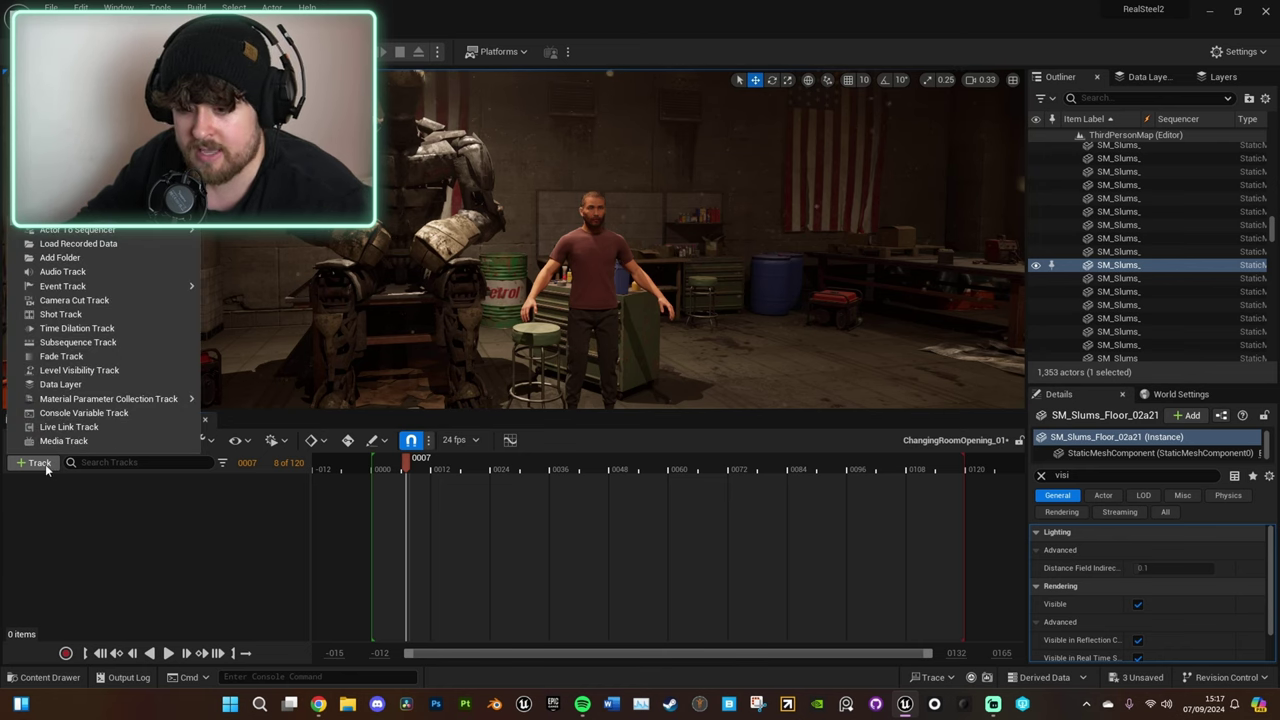
{"action": "mouse_move", "coordinate": [173, 230]}
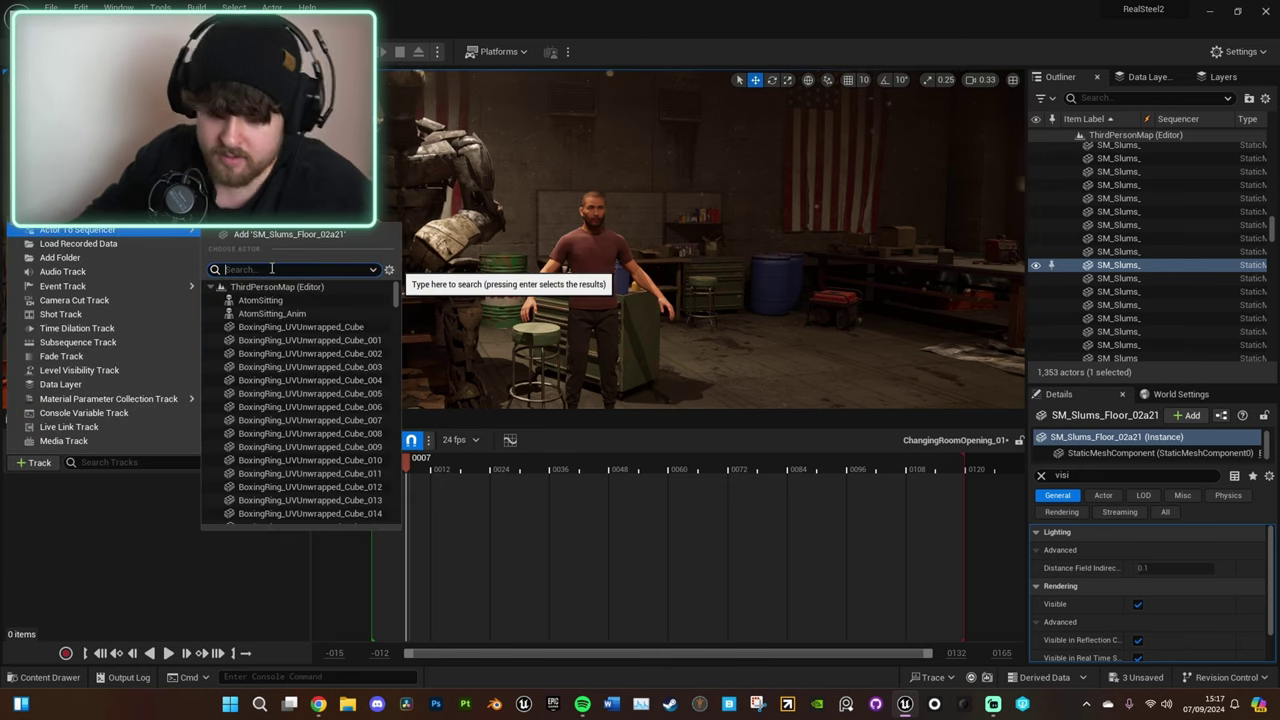
{"action": "type", "text": "cam"}
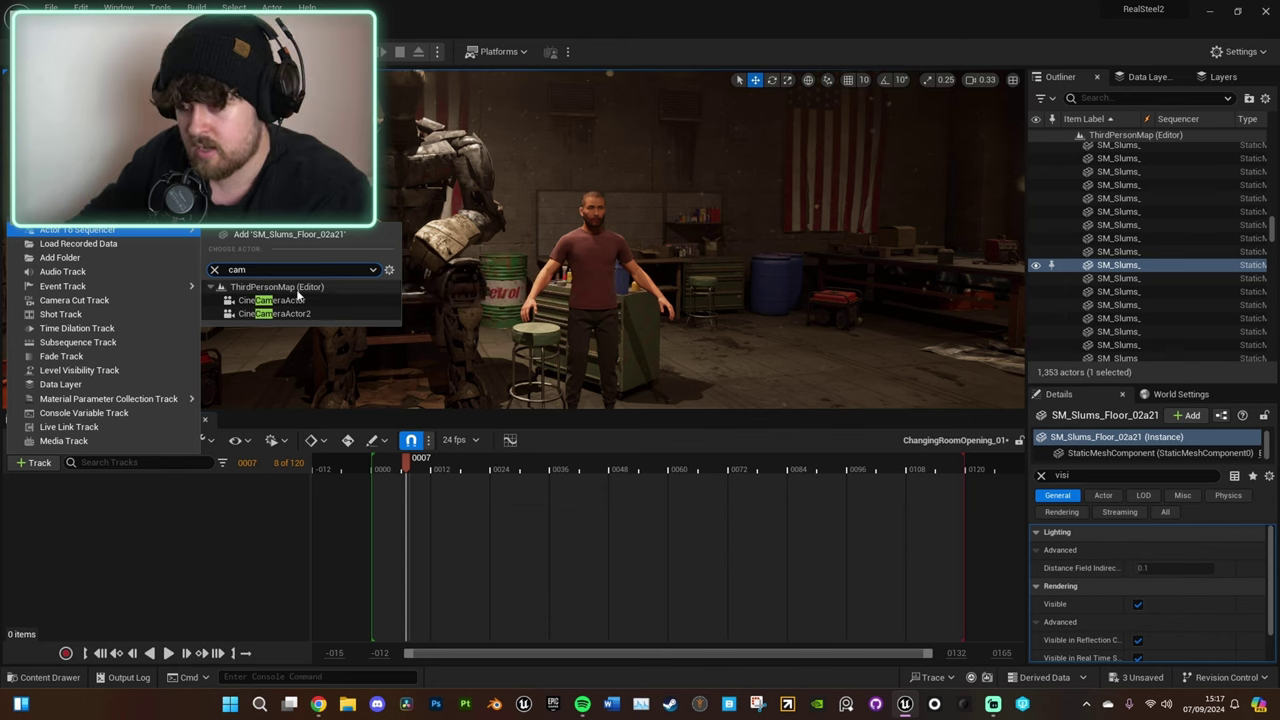
{"action": "left_click", "coordinate": [285, 313]}
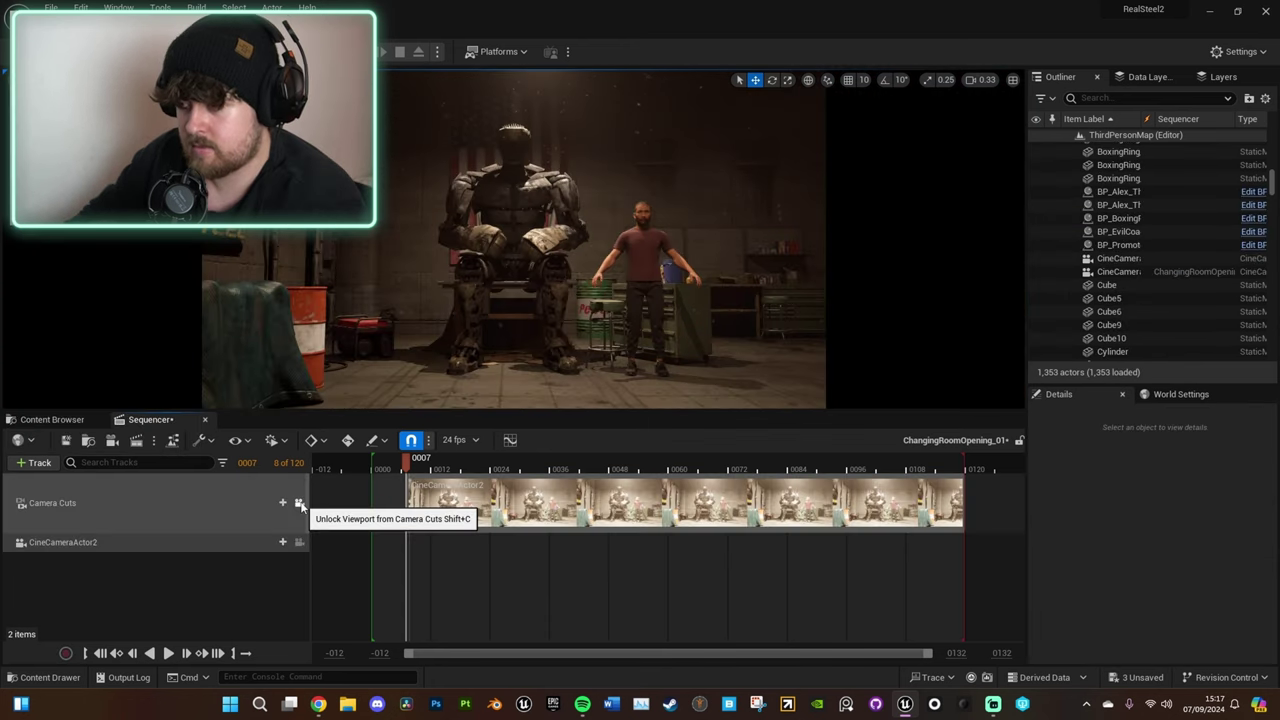
Unlock the viewport from the camera cuts, look around the set with CineCameraActor2 selected, and return to the camera's view
{"action": "left_click", "coordinate": [299, 503]}
{"action": "left_click", "coordinate": [145, 539]}
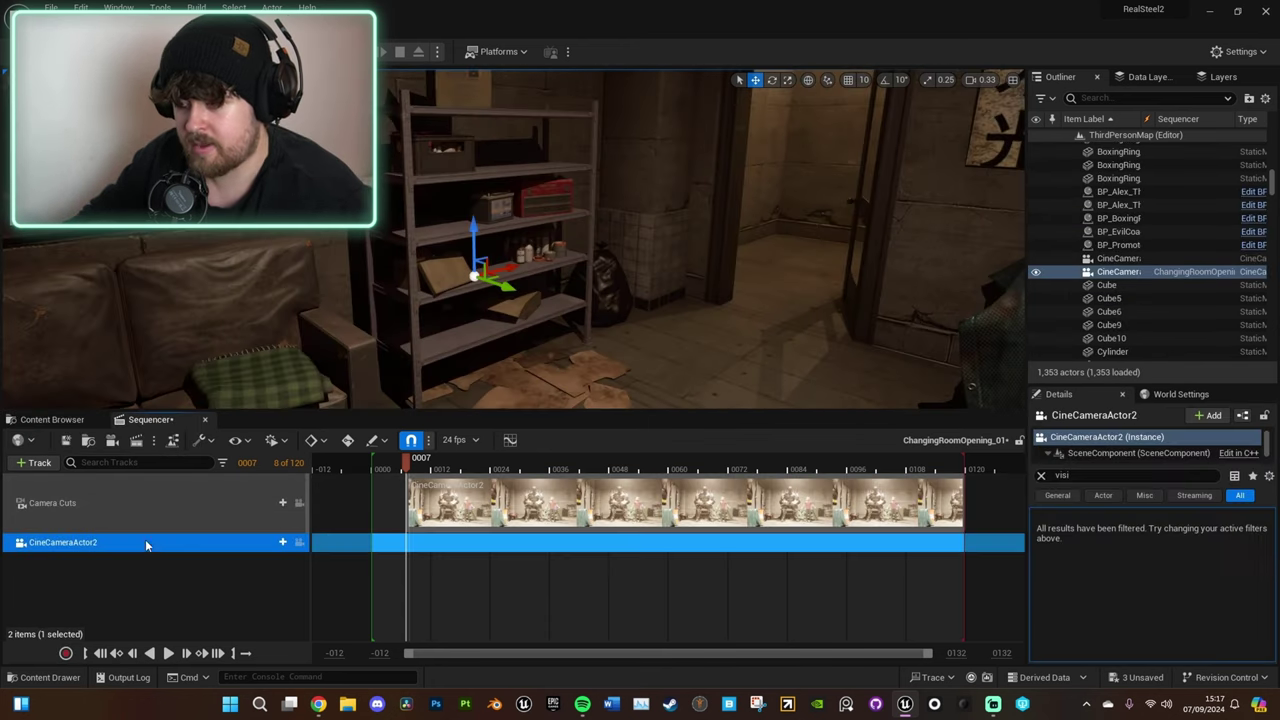
{"action": "right_click_drag", "start_coordinate": [500, 273], "coordinate": [780, 273]}
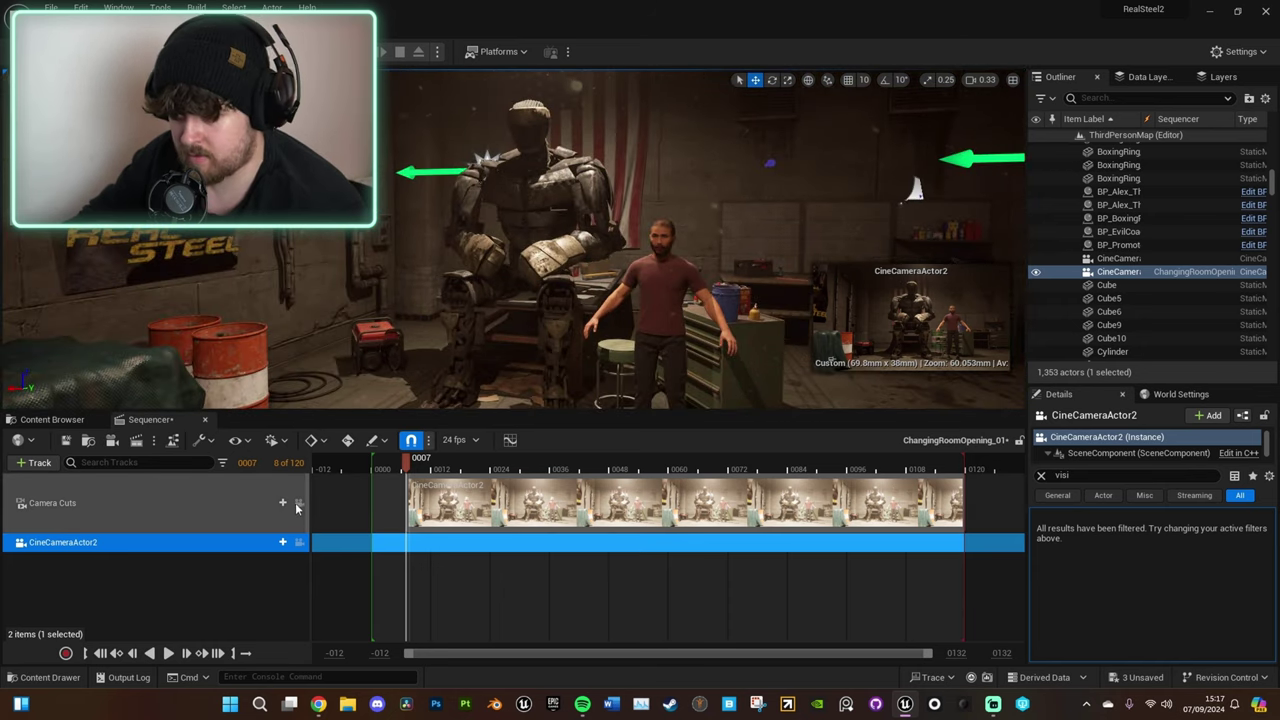
{"action": "left_click", "coordinate": [298, 504]}
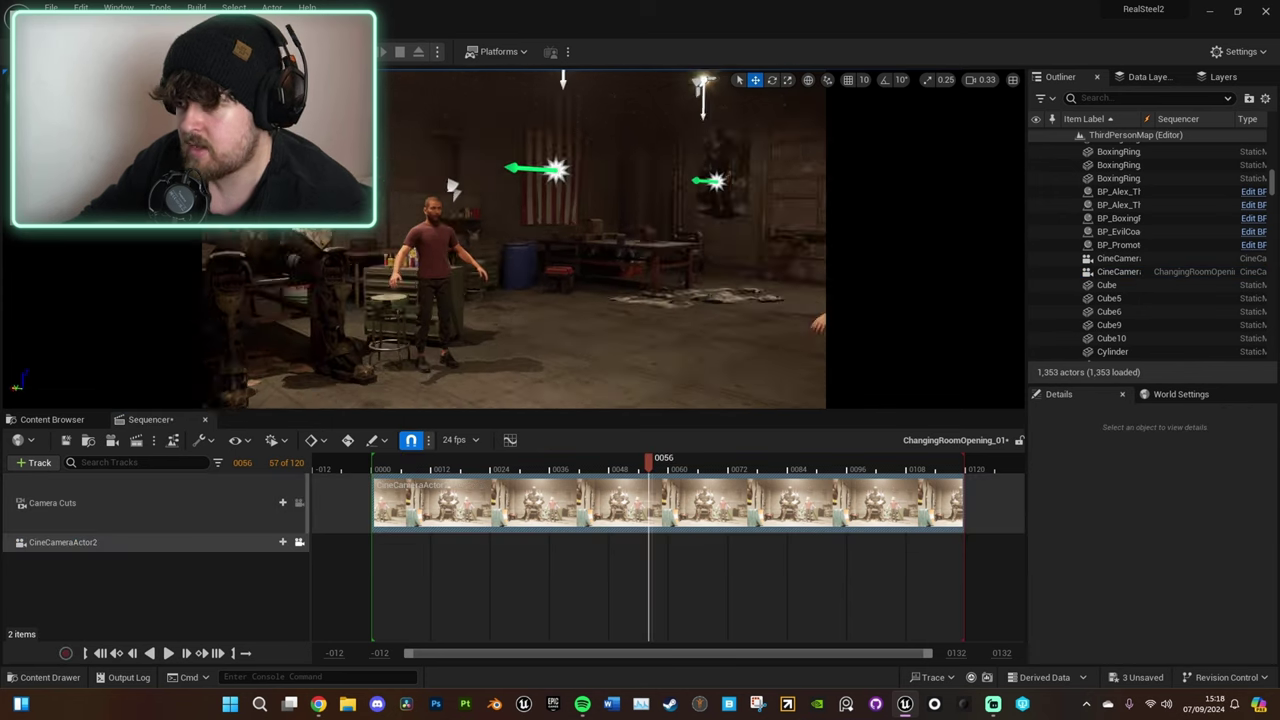
Leave the camera view and add the BP_Alex_TheCoach character to the ChangingRoomOpening_01 sequence as an actor track
{"action": "right_click_drag", "start_coordinate": [515, 270], "coordinate": [440, 255]}
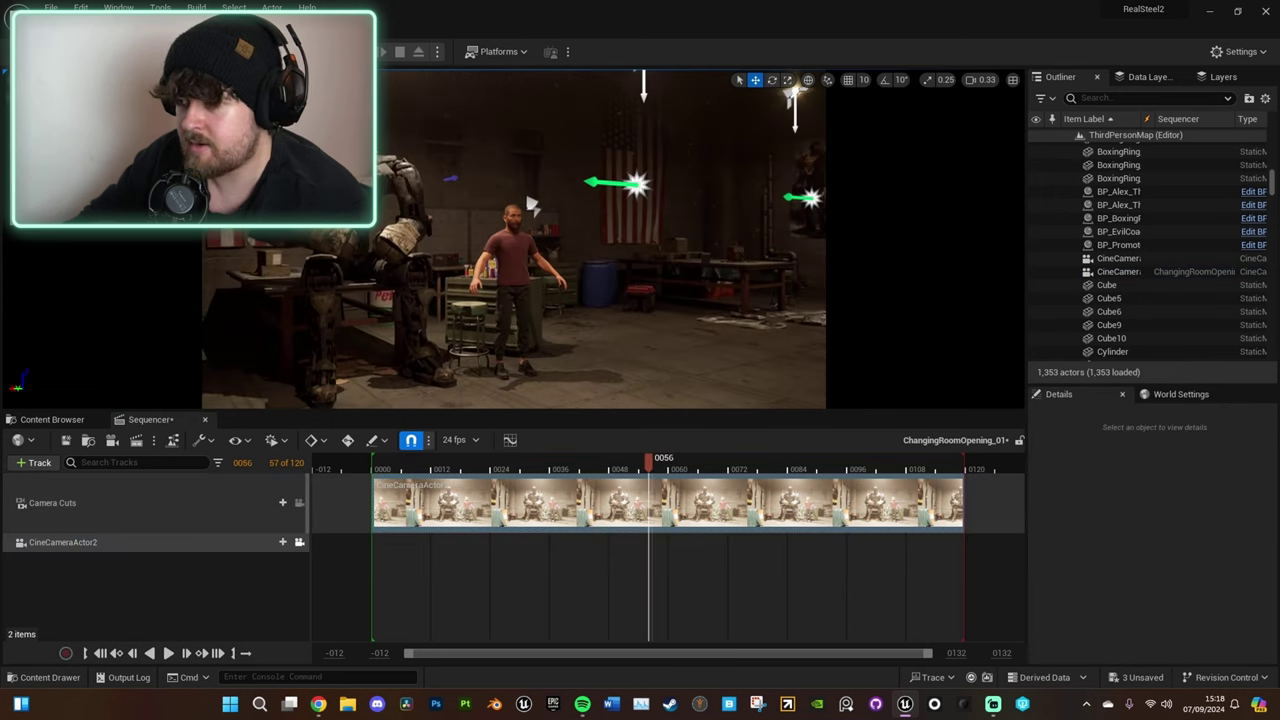
{"action": "left_click", "coordinate": [299, 542]}
{"action": "mouse_move", "coordinate": [636, 326]}
{"action": "right_mouse_down"}
{"action": "mouse_move", "coordinate": [700, 326]}
{"action": "mouse_move", "coordinate": [540, 335]}
{"action": "mouse_move", "coordinate": [550, 375]}
{"action": "mouse_move", "coordinate": [550, 340]}
{"action": "mouse_move", "coordinate": [644, 324]}
{"action": "right_mouse_up"}
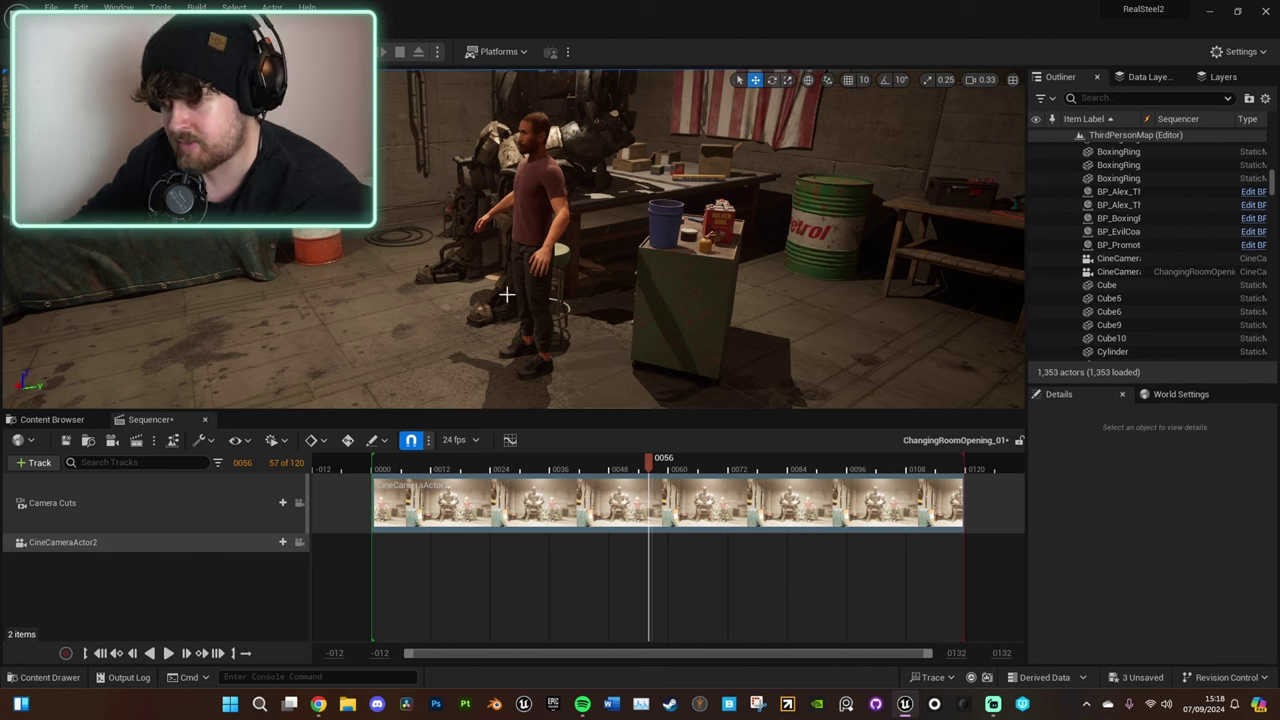
{"action": "left_click", "coordinate": [536, 213]}
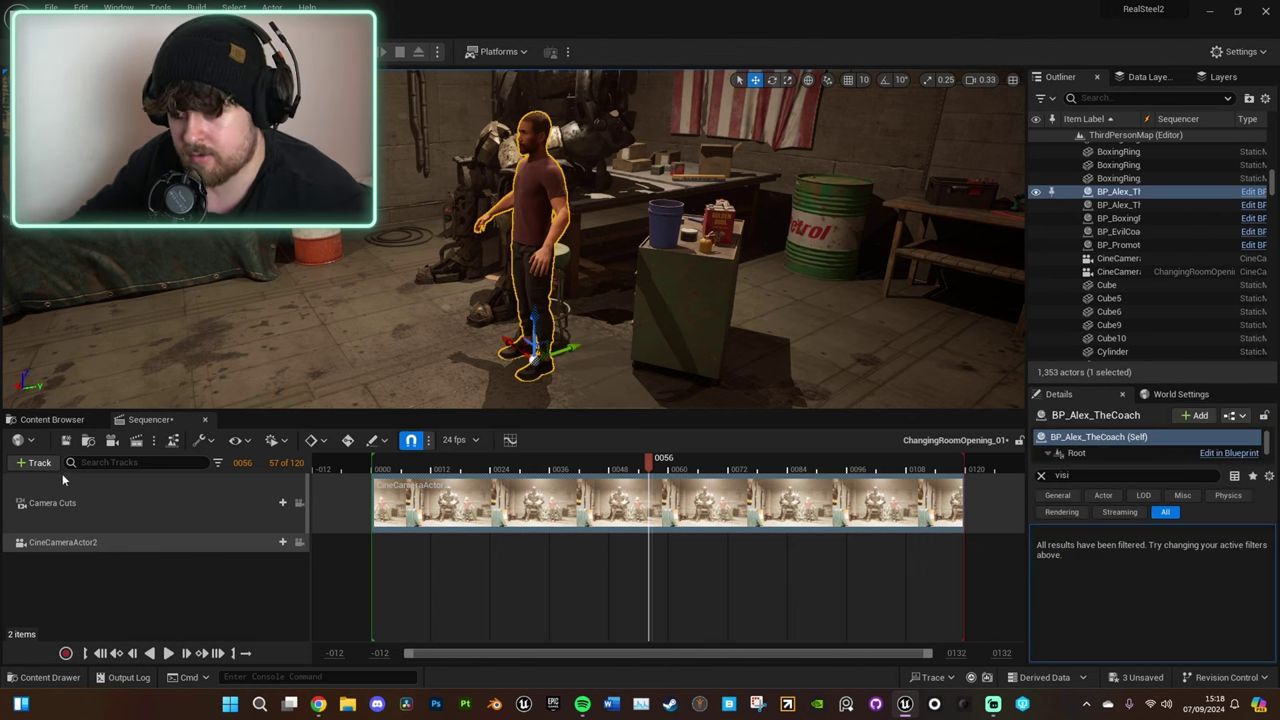
{"action": "left_click", "coordinate": [38, 462]}
{"action": "mouse_move", "coordinate": [108, 398]}
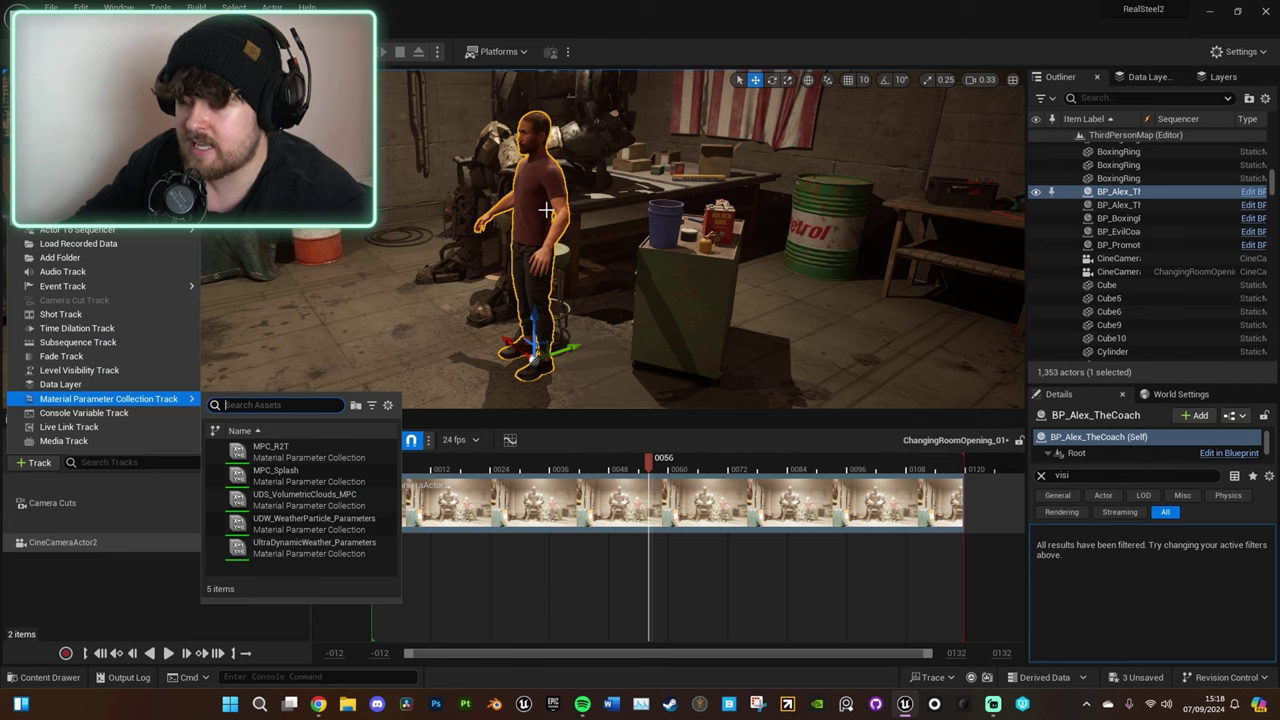
{"action": "left_click", "coordinate": [152, 584]}
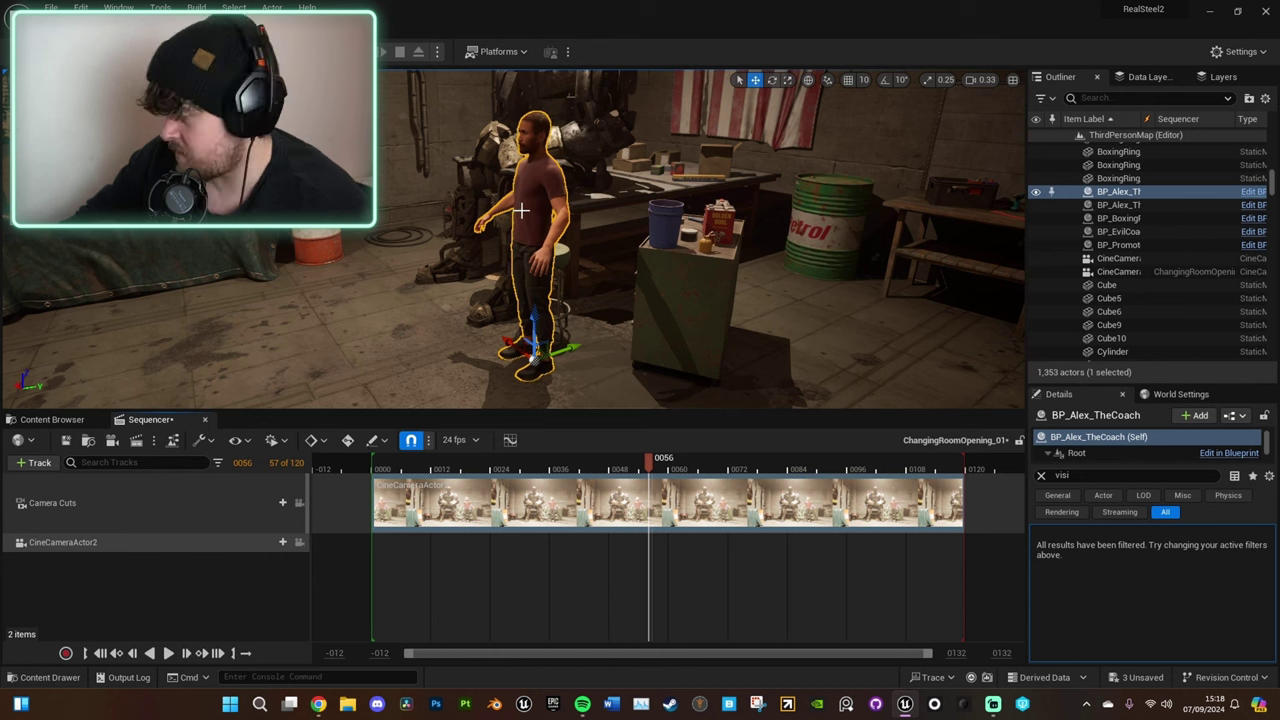
{"action": "mouse_move", "coordinate": [150, 229]}
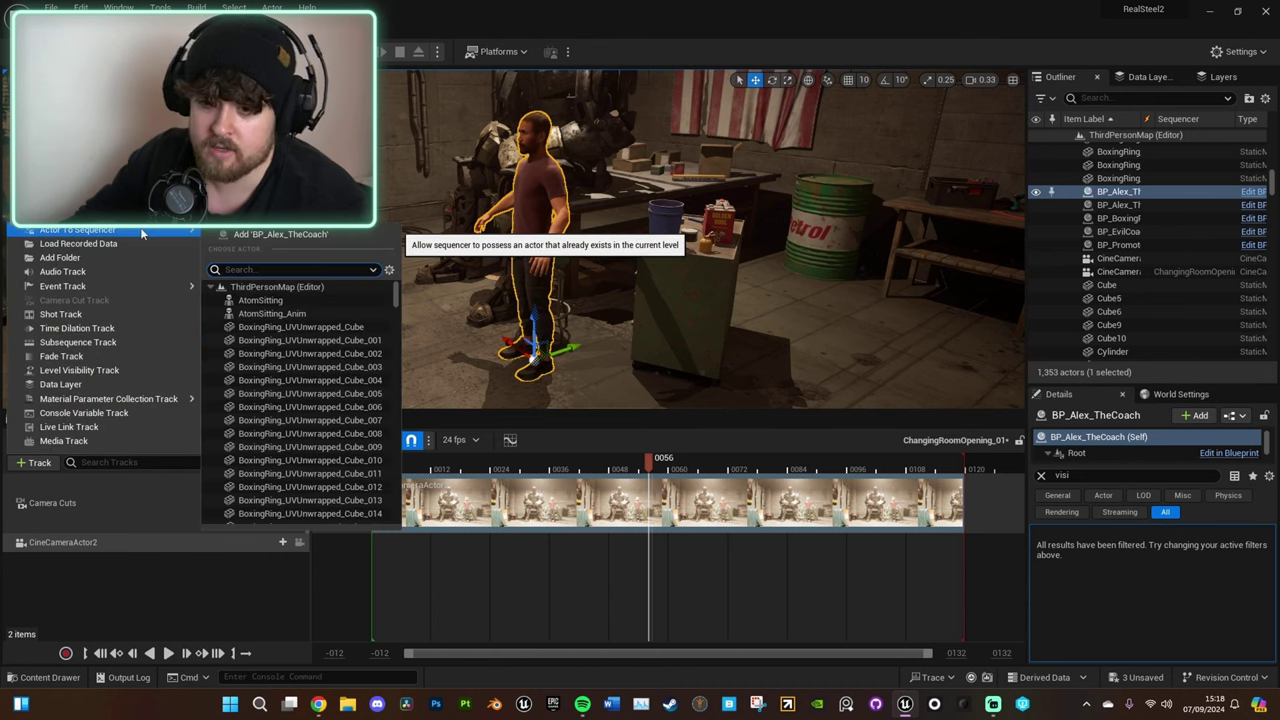
{"action": "left_click", "coordinate": [255, 233]}
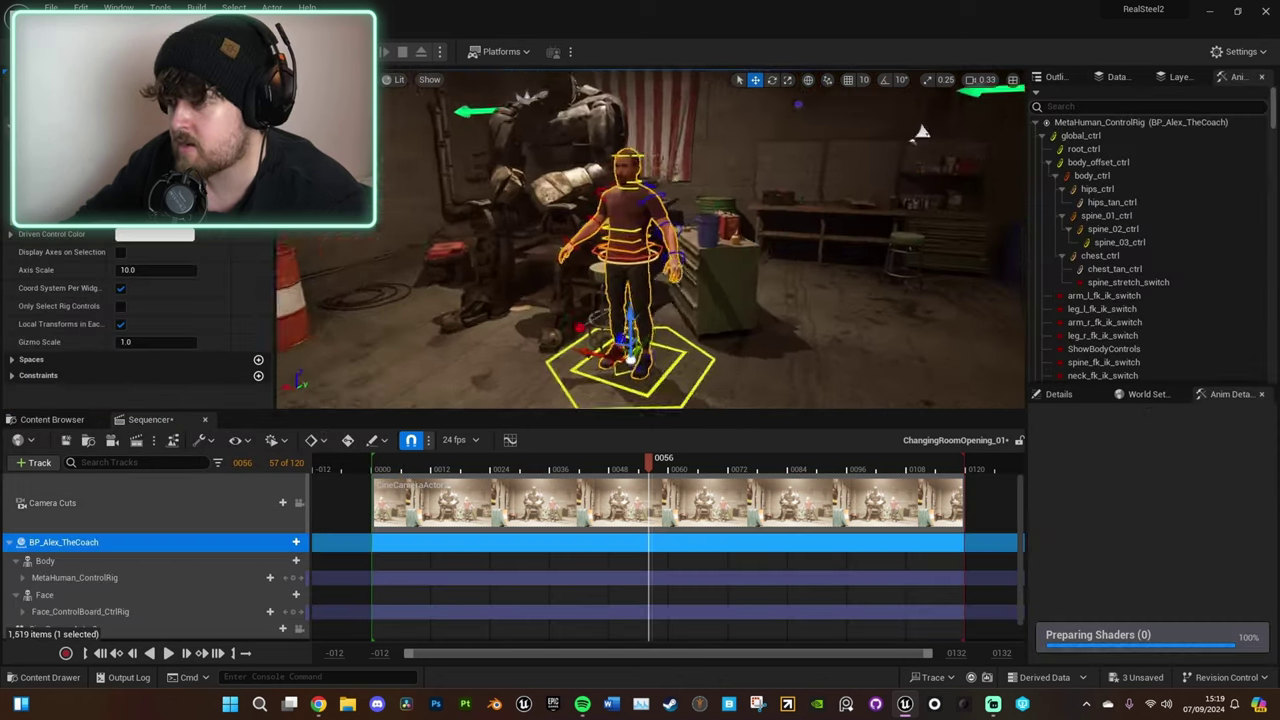
Try rotating the coach's head with the head_ctrl rig control and undo the rotation
{"action": "mouse_move", "coordinate": [650, 240]}
{"action": "right_mouse_down"}
{"action": "mouse_move", "coordinate": [720, 250]}
{"action": "mouse_move", "coordinate": [660, 240]}
{"action": "mouse_move", "coordinate": [670, 210]}
{"action": "mouse_move", "coordinate": [650, 230]}
{"action": "right_mouse_up"}
{"action": "mouse_move", "coordinate": [594, 123]}
{"action": "right_mouse_down"}
{"action": "mouse_move", "coordinate": [610, 105]}
{"action": "mouse_move", "coordinate": [594, 123]}
{"action": "right_mouse_up"}
{"action": "left_click", "coordinate": [602, 158]}
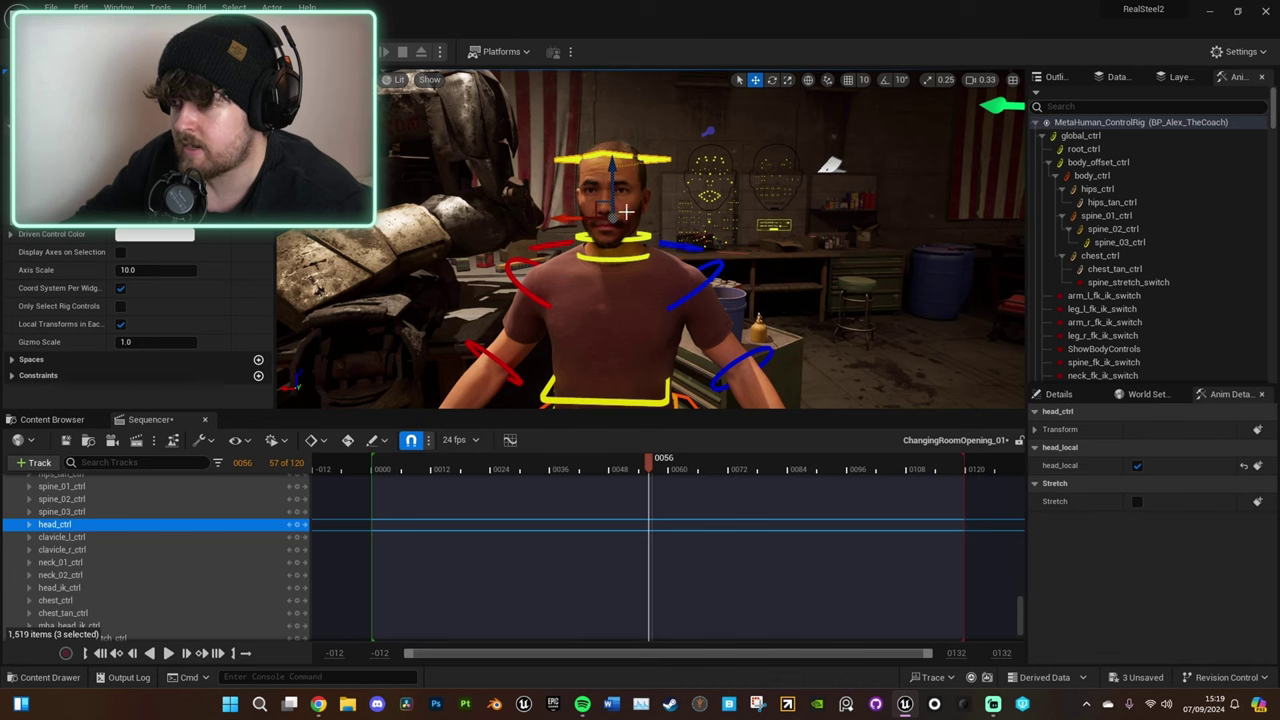
{"action": "key", "text": "e"}
{"action": "left_click_drag", "start_coordinate": [626, 222], "coordinate": [674, 222]}
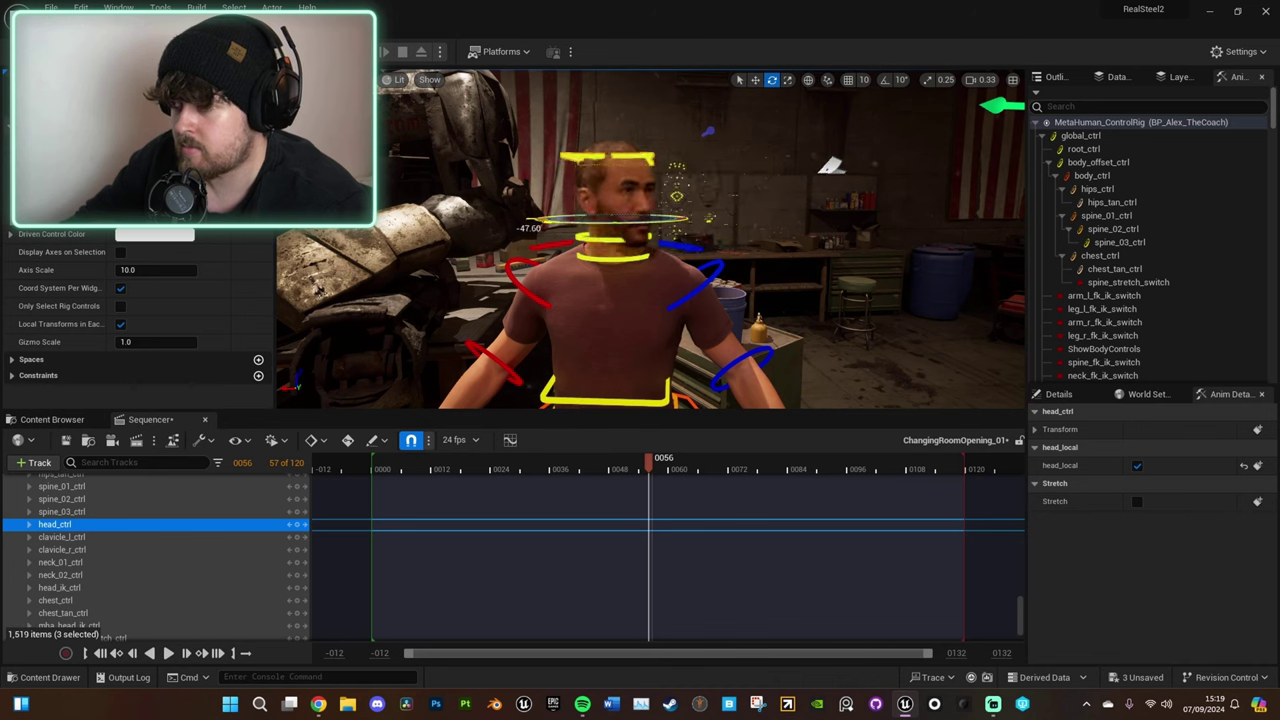
{"action": "key", "text": "ctrl+z"}
Try out the CTRL_C_mouth face control by moving the coach's mouth around, and undo the last move
{"action": "left_click", "coordinate": [720, 208]}
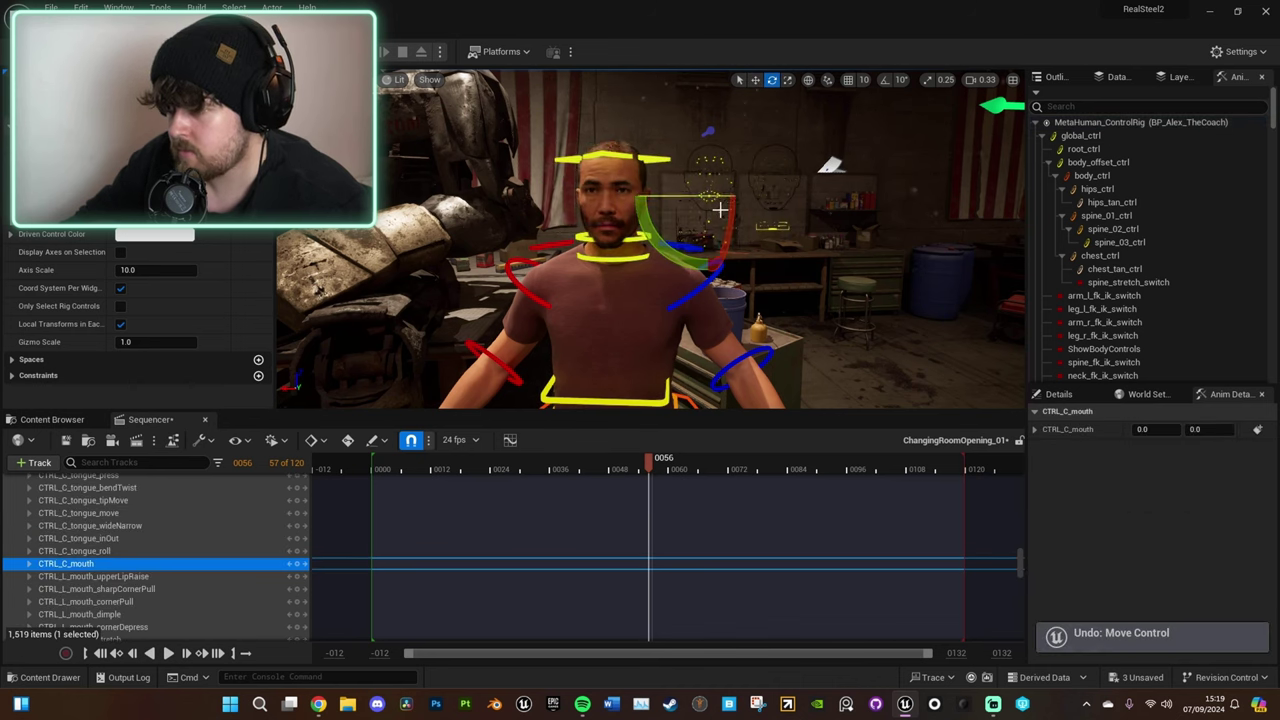
{"action": "key", "text": "w"}
{"action": "left_click_drag", "start_coordinate": [706, 192], "coordinate": [691, 182]}
{"action": "right_click_drag", "start_coordinate": [691, 182], "coordinate": [740, 182]}
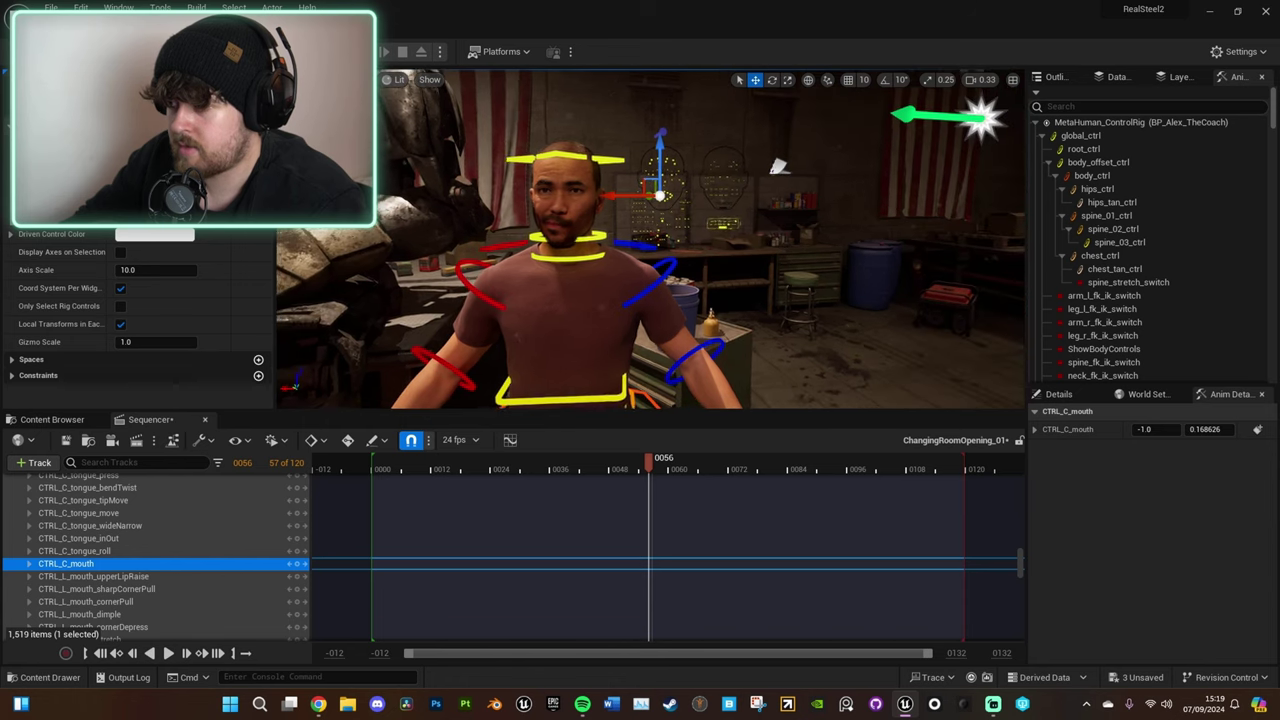
{"action": "left_click_drag", "start_coordinate": [660, 195], "coordinate": [643, 183]}
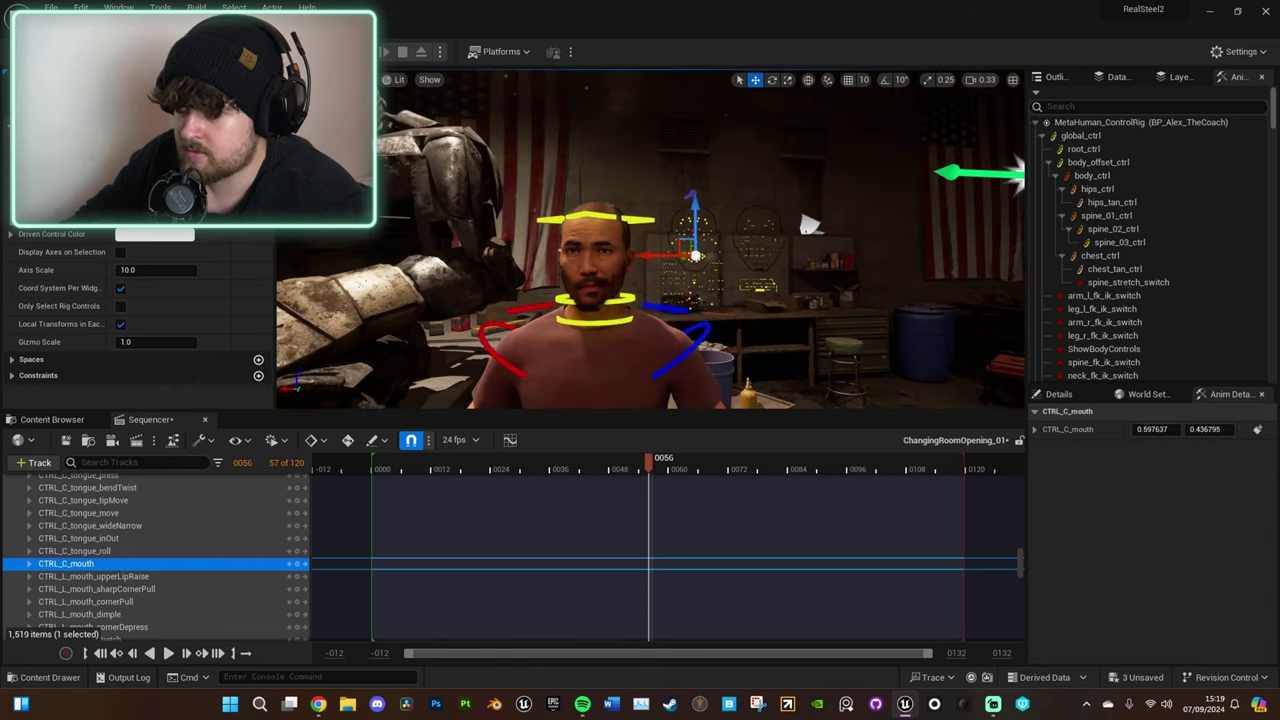
{"action": "right_click_drag", "start_coordinate": [665, 305], "coordinate": [690, 315]}
{"action": "left_click_drag", "start_coordinate": [718, 228], "coordinate": [728, 236]}
{"action": "mouse_move", "coordinate": [735, 332]}
{"action": "right_mouse_down"}
{"action": "mouse_move", "coordinate": [685, 325]}
{"action": "mouse_move", "coordinate": [730, 315]}
{"action": "mouse_move", "coordinate": [735, 332]}
{"action": "right_mouse_up"}
{"action": "key", "text": "s"}
{"action": "key", "text": "ctrl+z"}
Delete the MetaHuman_ControlRig and Face_ControlBoard_CtrlRig tracks from the coach's Body and Face
{"action": "scroll", "coordinate": [85, 588], "scroll_direction": "up", "scroll_amount": 20}
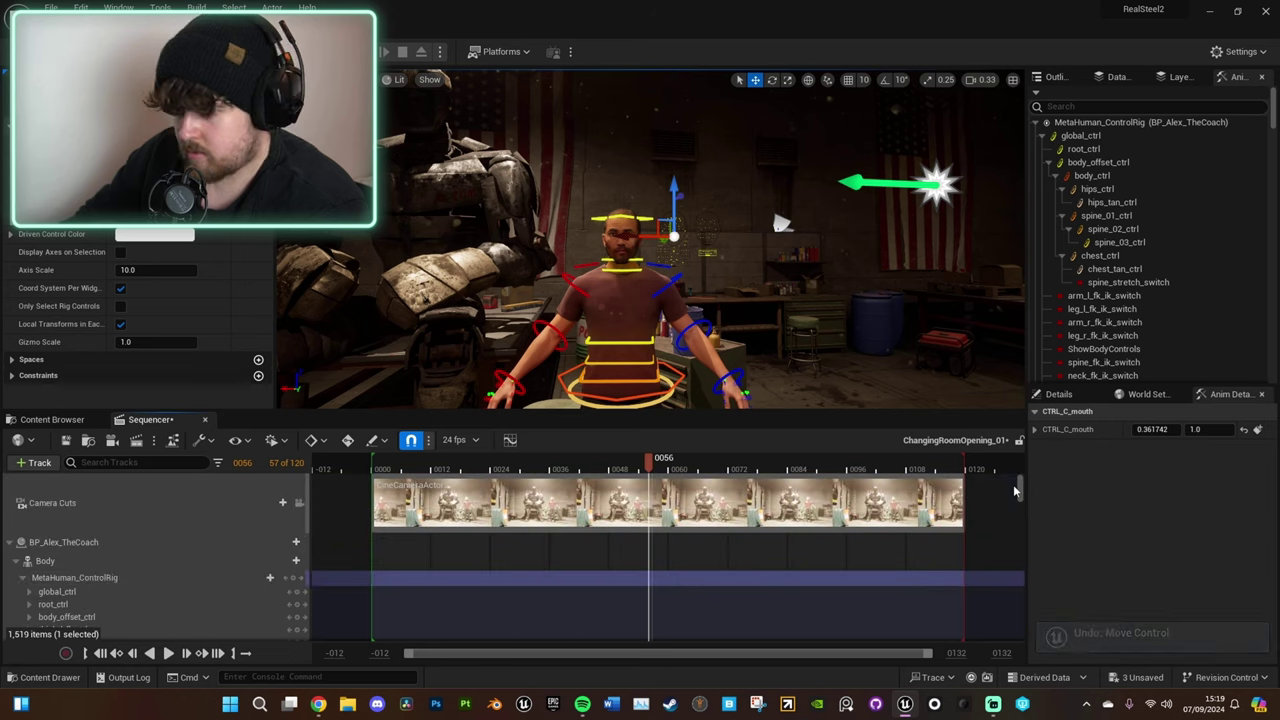
{"action": "left_click", "coordinate": [22, 577]}
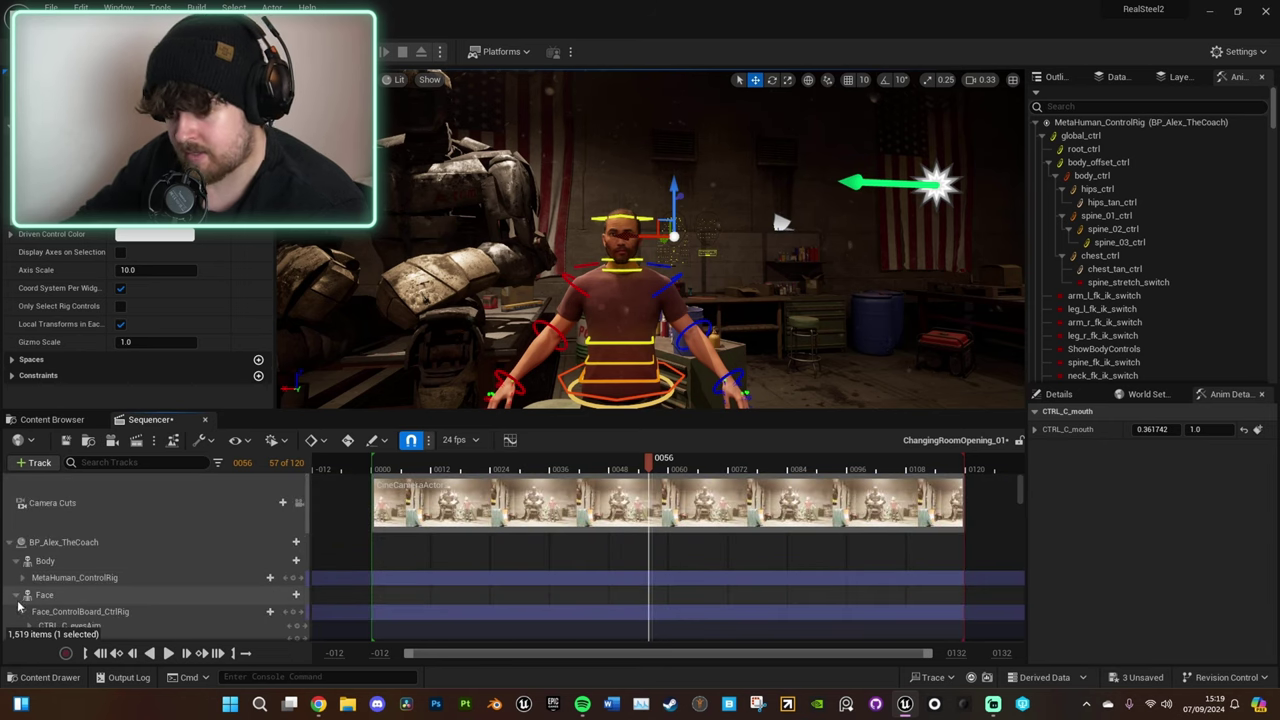
{"action": "left_click", "coordinate": [240, 607]}
{"action": "scroll", "coordinate": [240, 604], "scroll_direction": "down", "scroll_amount": 1}
{"action": "left_click", "coordinate": [127, 557]}
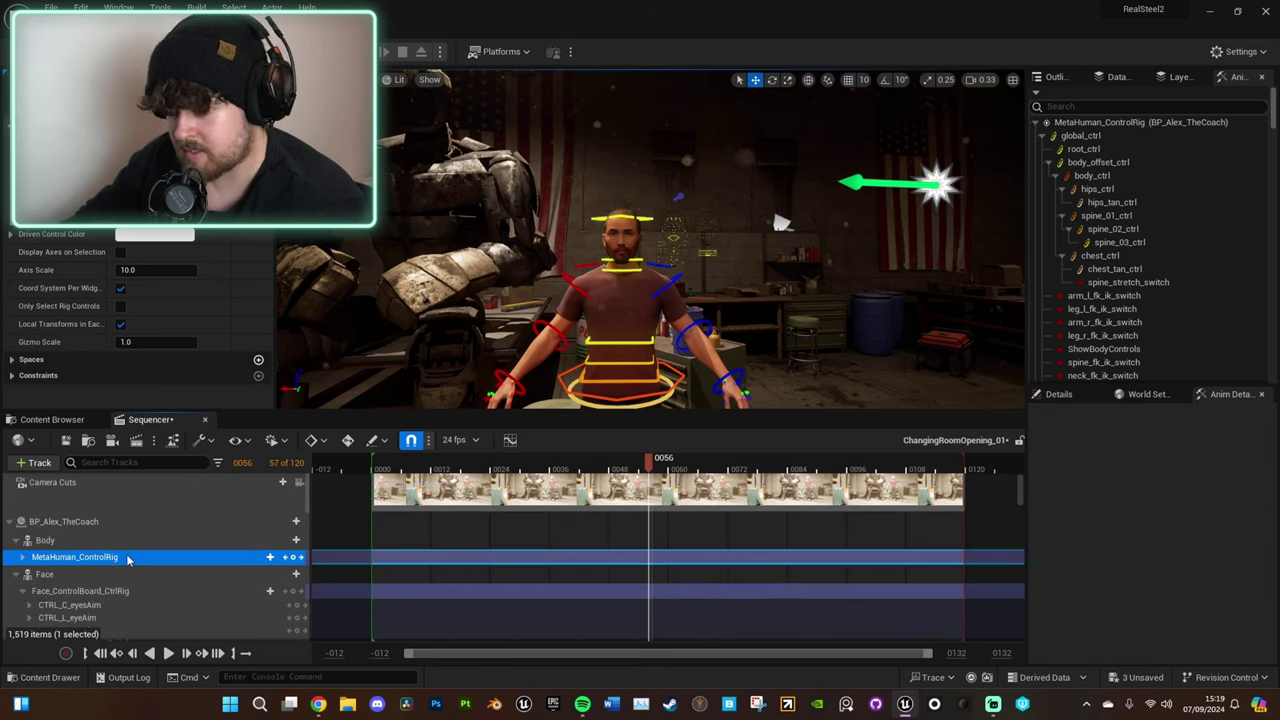
{"action": "key", "text": "Delete"}
{"action": "left_click", "coordinate": [137, 574]}
{"action": "key", "text": "Delete"}
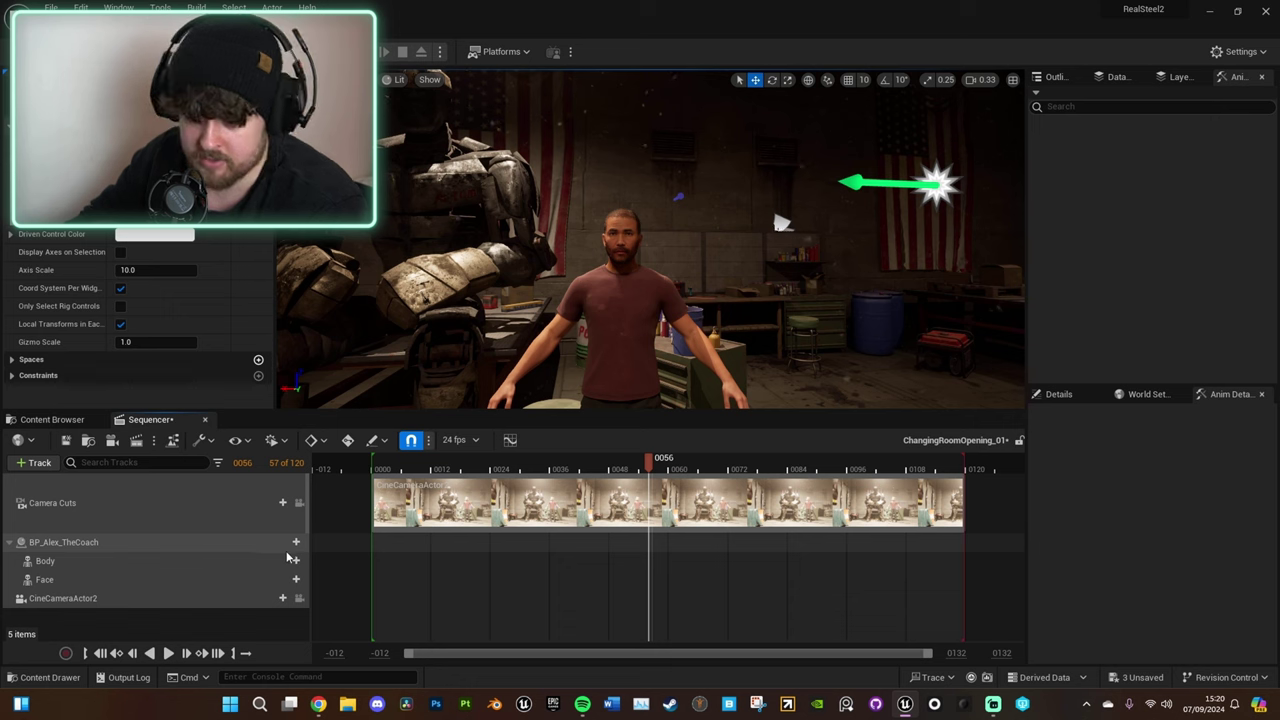
Move the playhead to frame 0 and search the animations available for the coach's Body for "coach"
{"action": "left_click", "coordinate": [376, 462]}
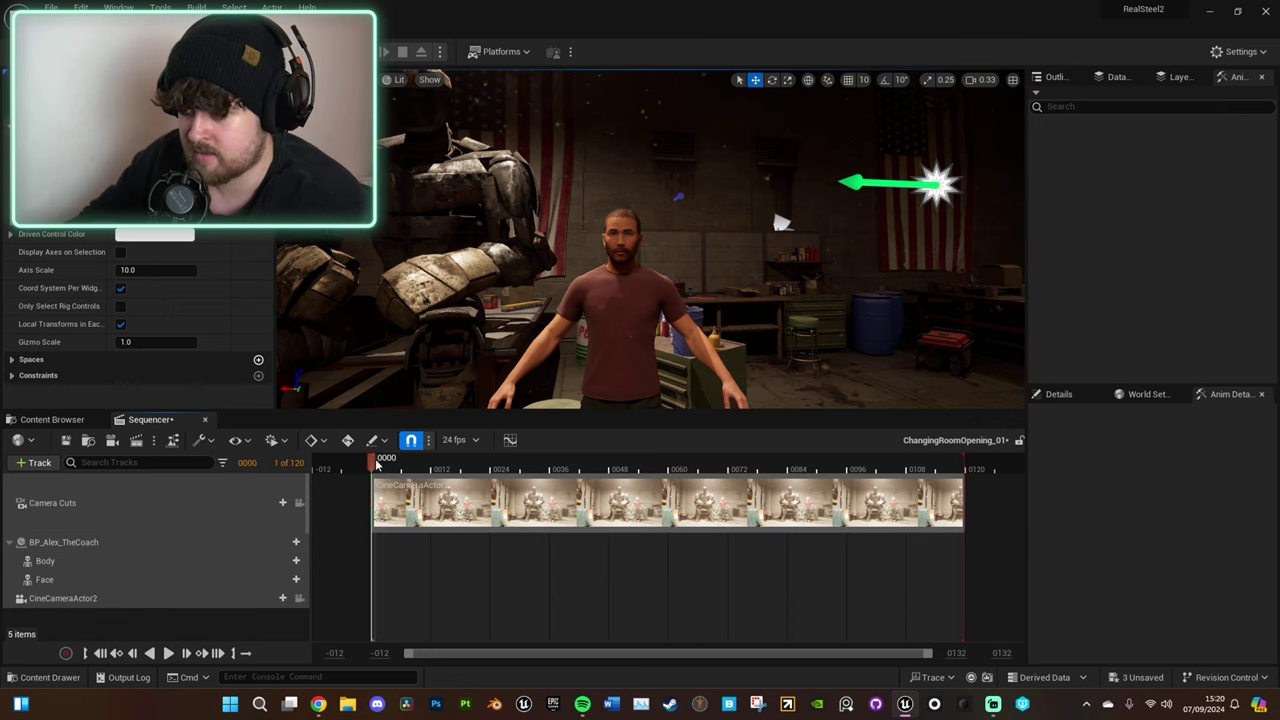
{"action": "left_click", "coordinate": [296, 563]}
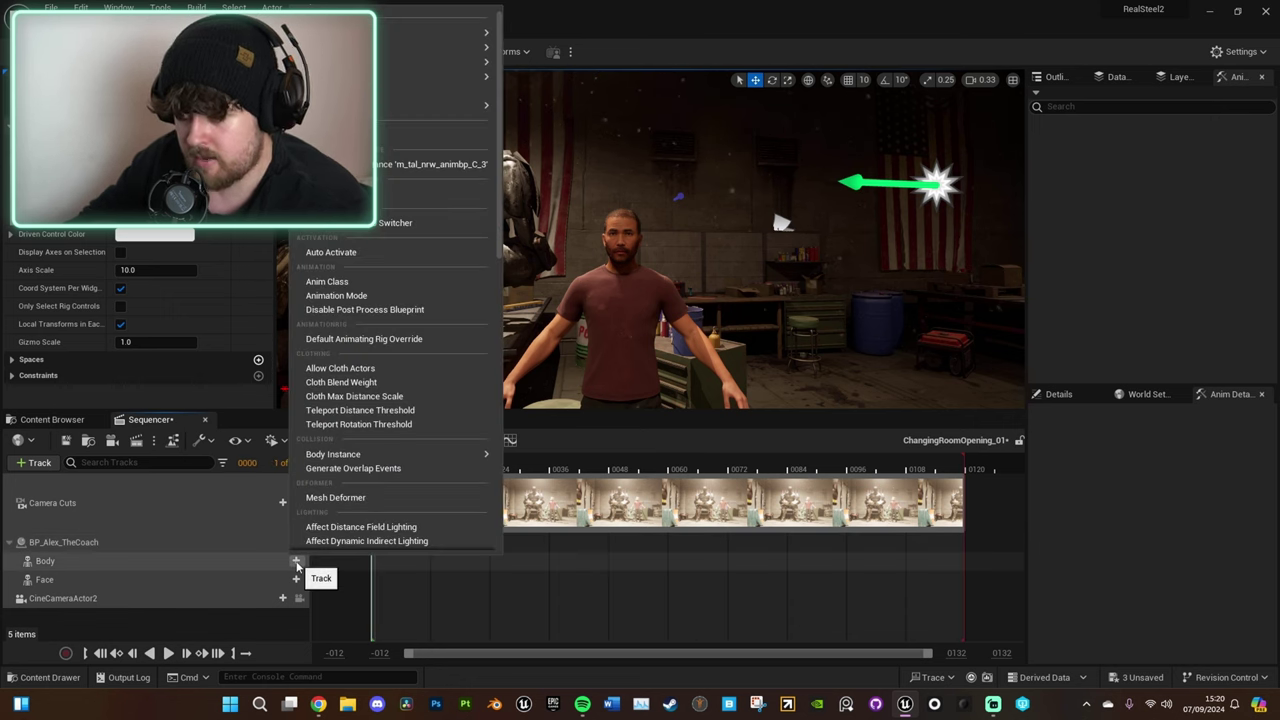
{"action": "mouse_move", "coordinate": [440, 32]}
{"action": "type", "text": "coach"}
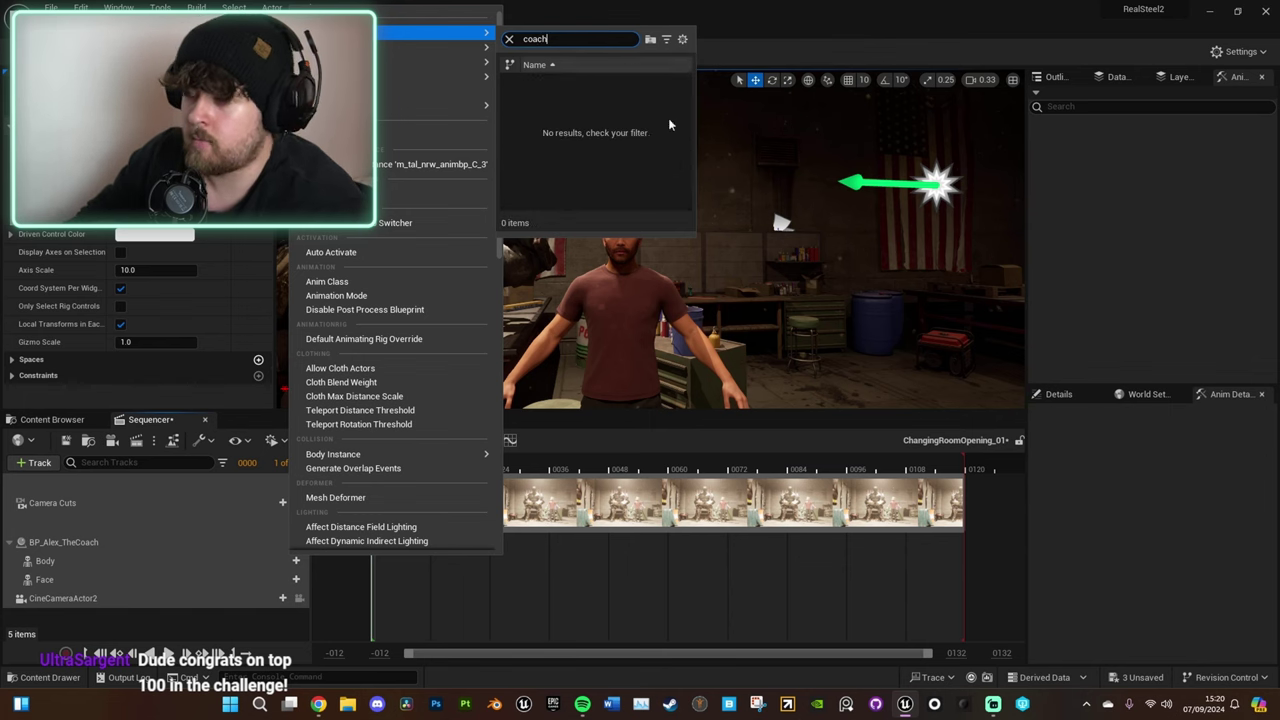
{"action": "left_click", "coordinate": [686, 344]}
Return to selection mode, clear the coach's property filter and open the BP_Alex_TheCoach blueprint for editing
{"action": "key", "text": "shift+1"}
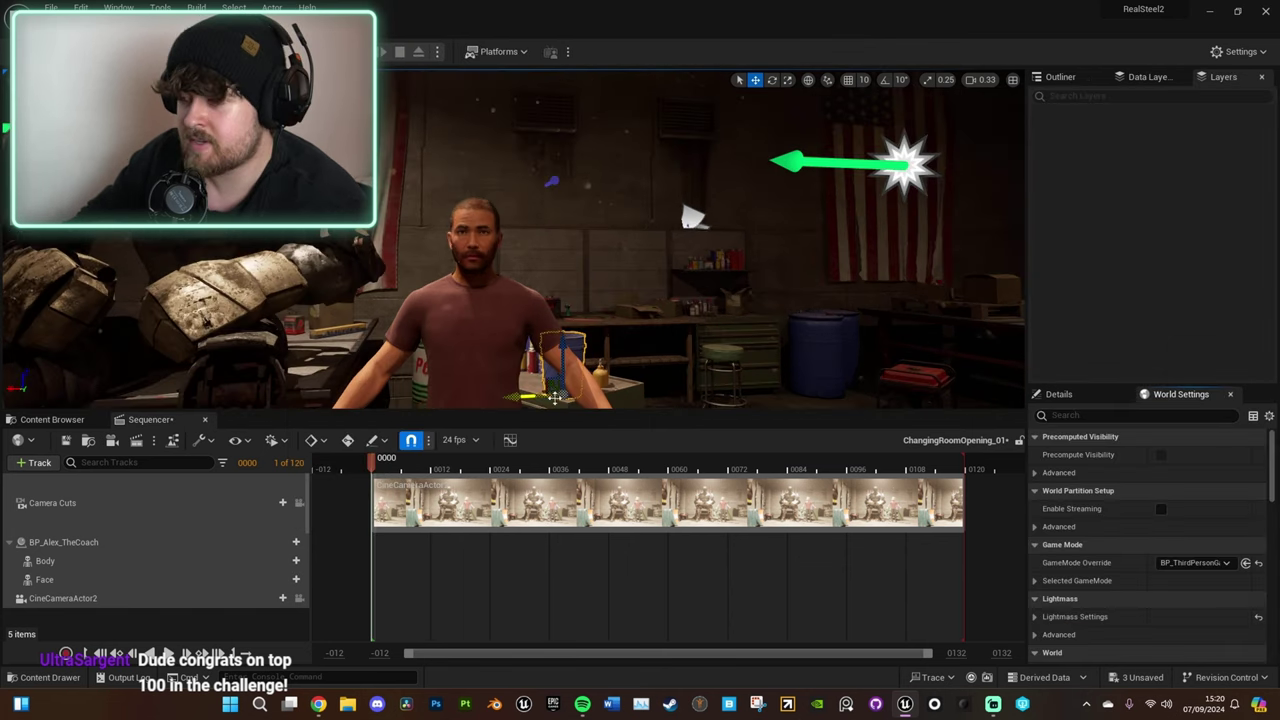
{"action": "left_click_drag", "start_coordinate": [585, 412], "coordinate": [587, 474]}
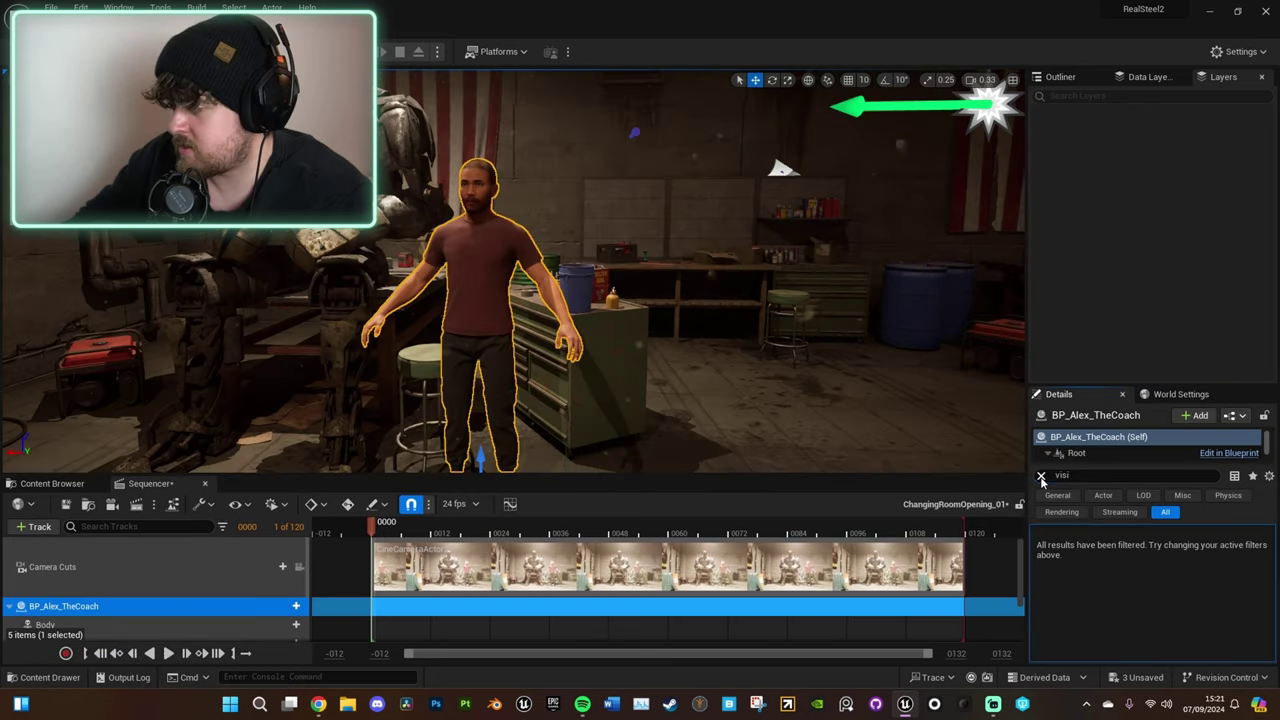
{"action": "left_click", "coordinate": [1042, 475]}
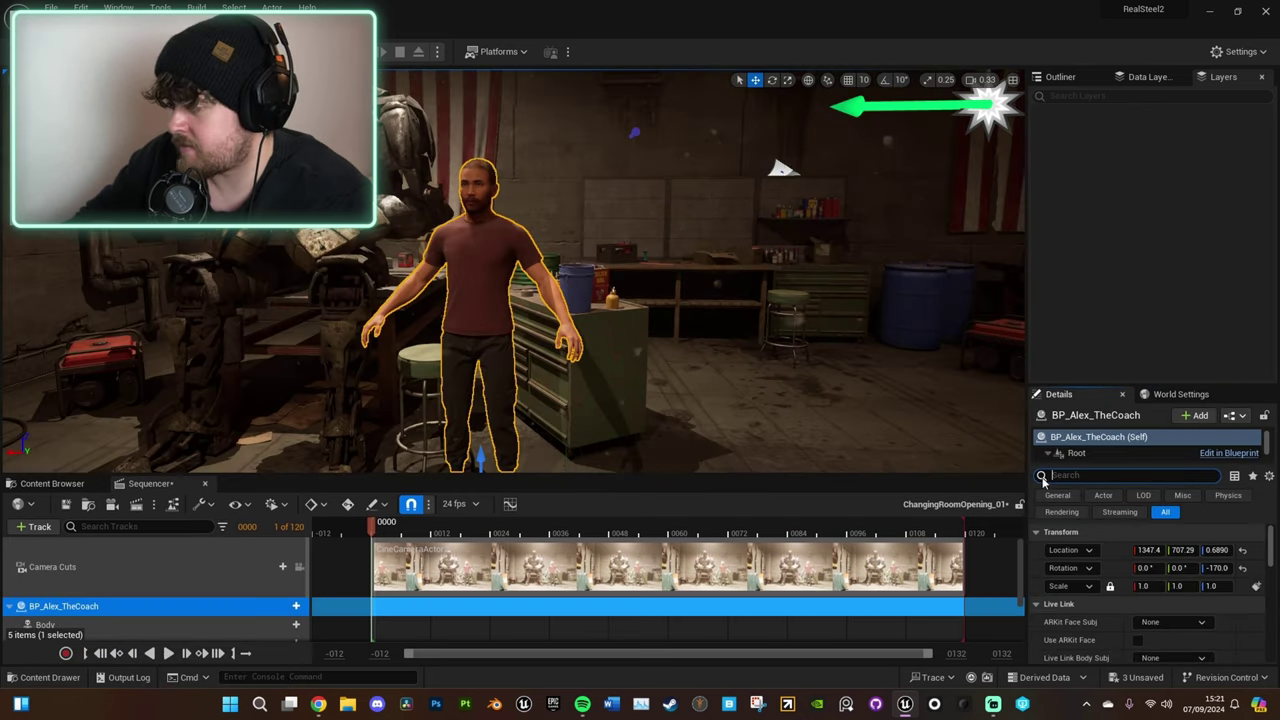
{"action": "left_click", "coordinate": [1061, 77]}
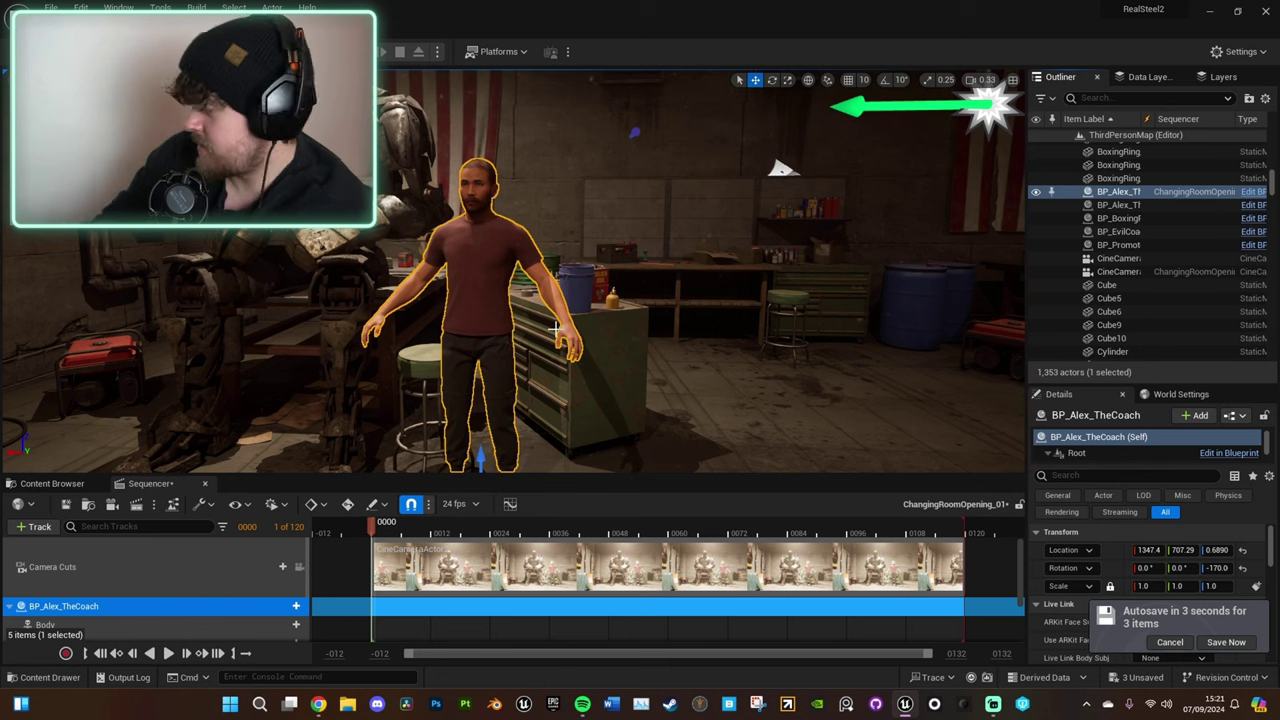
{"action": "left_click", "coordinate": [1250, 191]}
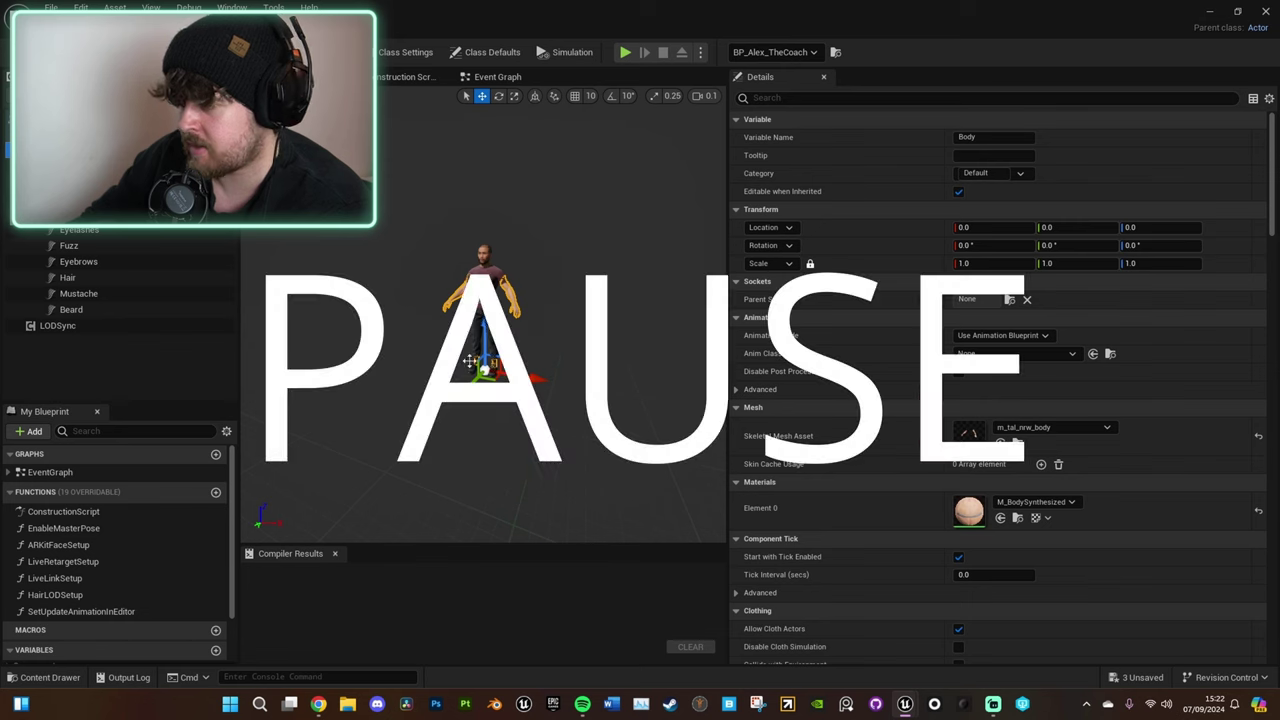
Open the Body component's skeletal mesh m_tal_nrw_body and go to its skeleton, metahuman_base_skel
{"action": "right_click_drag", "start_coordinate": [497, 340], "coordinate": [498, 346]}
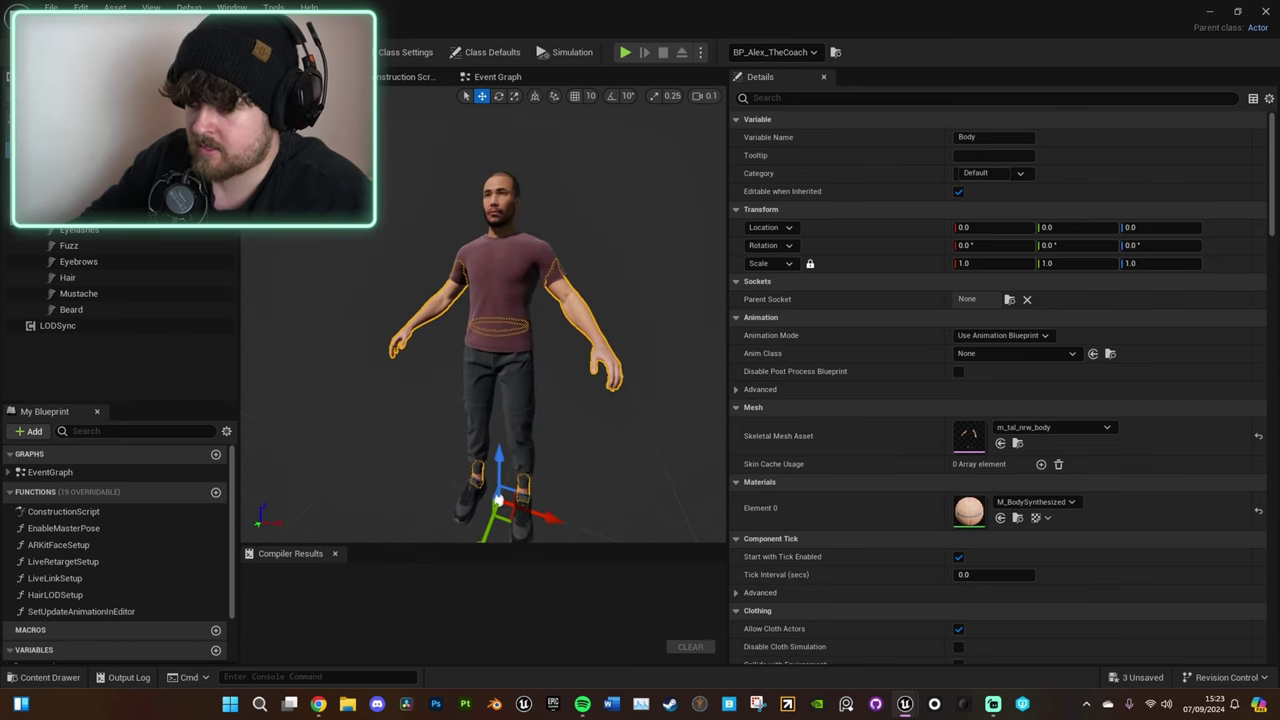
{"action": "double_click", "coordinate": [970, 435]}
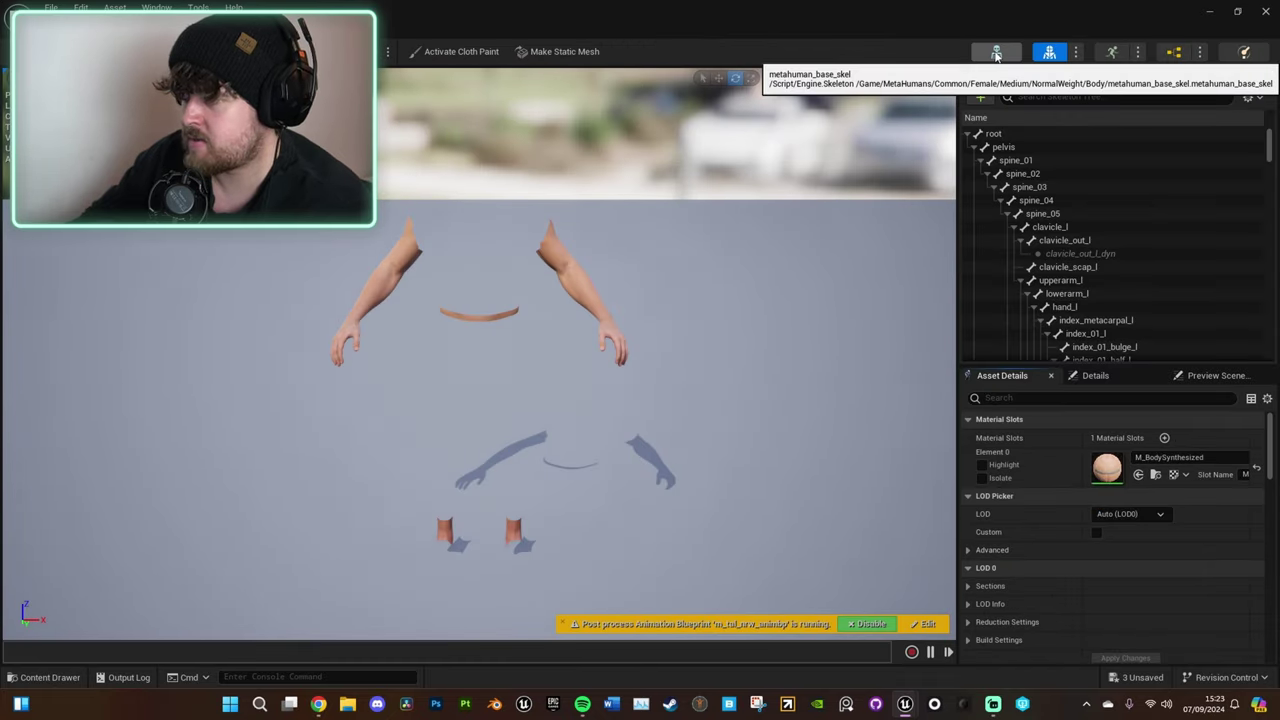
{"action": "left_click", "coordinate": [996, 52]}
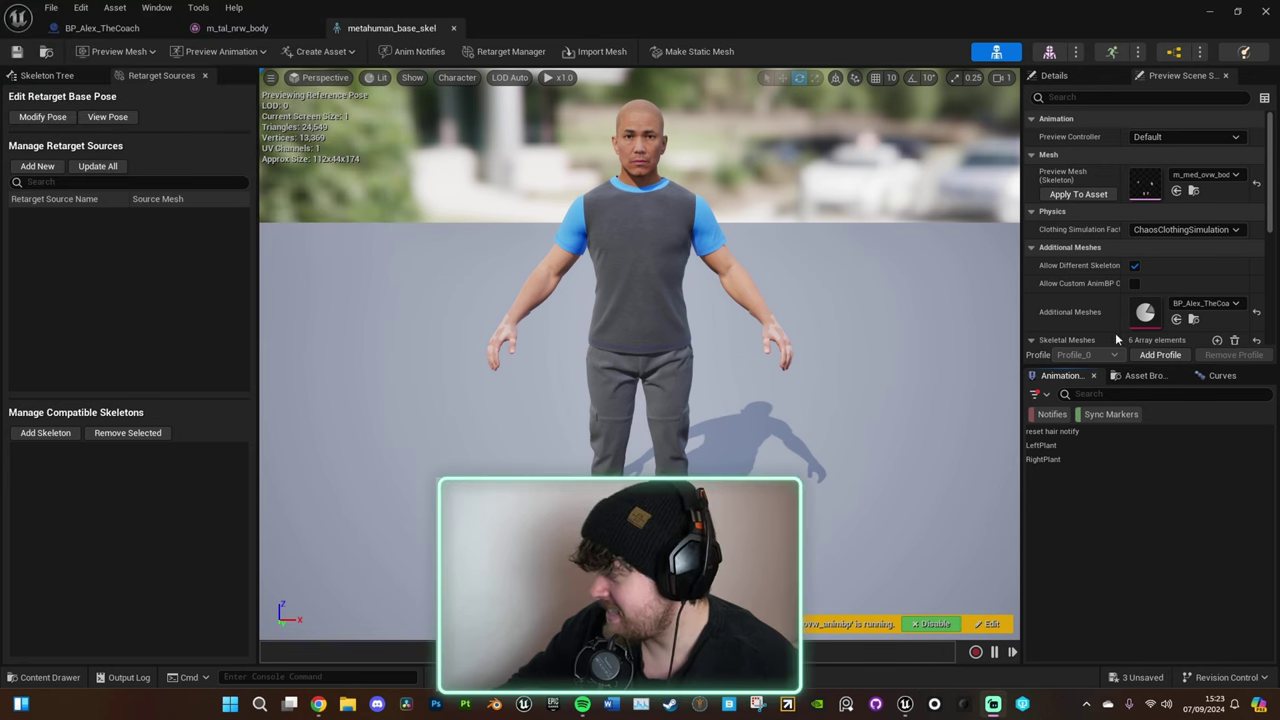
Examine the MetaHuman preview character on metahuman_base_skel, both close up and at full height
{"action": "right_click_drag", "start_coordinate": [850, 340], "coordinate": [865, 220]}
{"action": "right_click_drag", "start_coordinate": [916, 346], "coordinate": [815, 470]}
{"action": "key", "text": "w"}
{"action": "key", "text": "s"}
{"action": "key", "text": "s"}
{"action": "key", "text": "w"}
{"action": "key", "text": "s"}
{"action": "key", "text": "e"}
{"action": "key", "text": "w"}
{"action": "scroll", "coordinate": [640, 300], "scroll_direction": "up", "scroll_amount": 2}
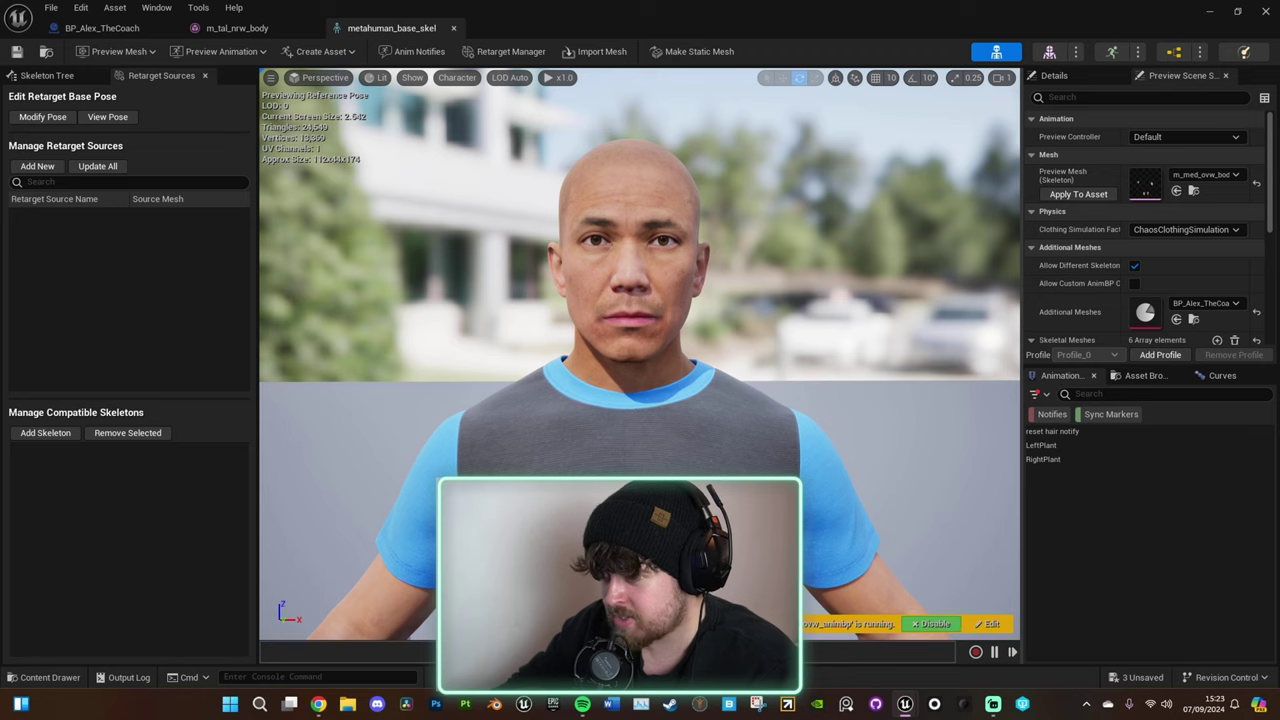
{"action": "key", "text": "s"}
{"action": "right_click_drag", "start_coordinate": [815, 470], "coordinate": [830, 470]}
{"action": "key", "text": "q"}
{"action": "key", "text": "e"}
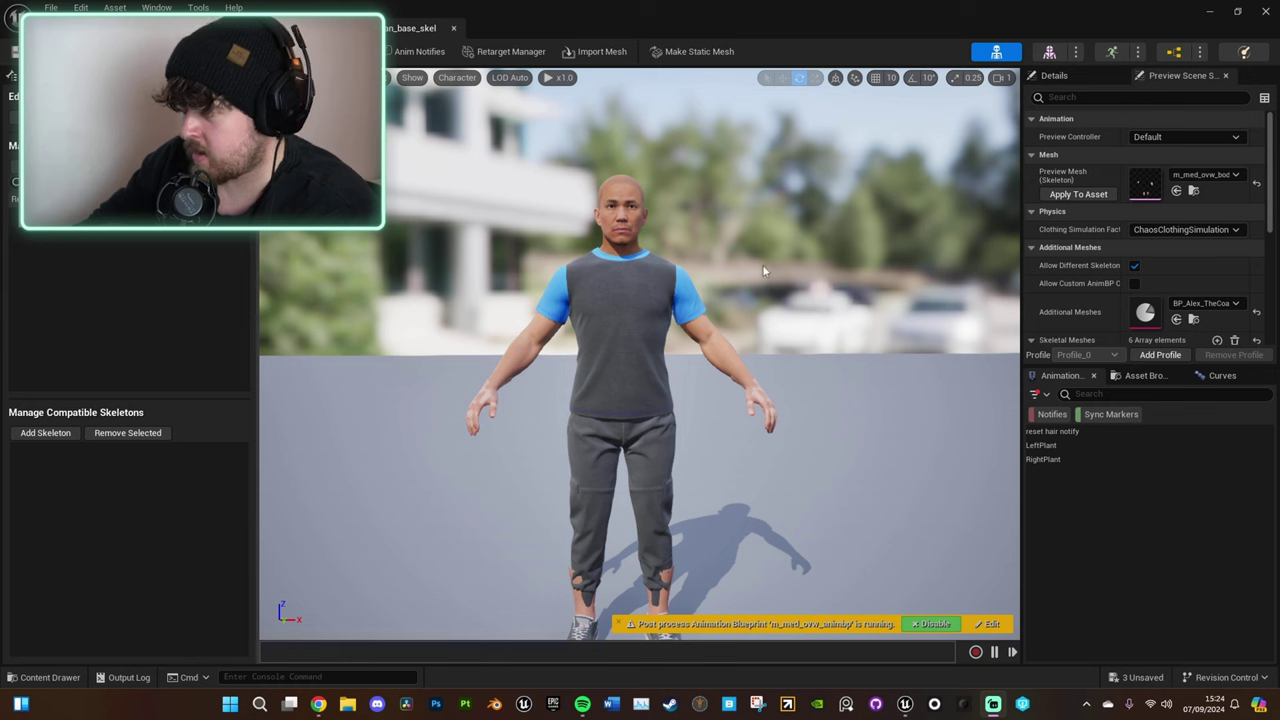
Add SK_Mannequin as a compatible skeleton in the asset details of metahuman_base_skel
{"action": "left_click", "coordinate": [156, 7]}
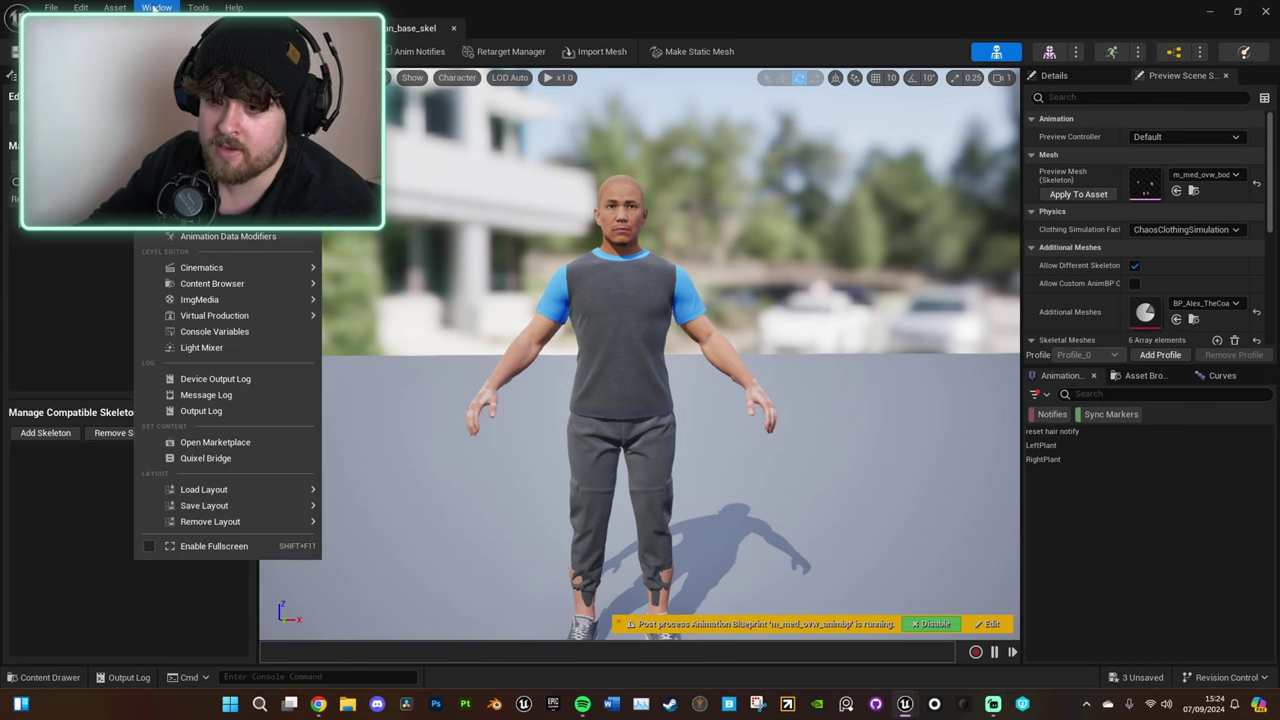
{"action": "left_click", "coordinate": [200, 172]}
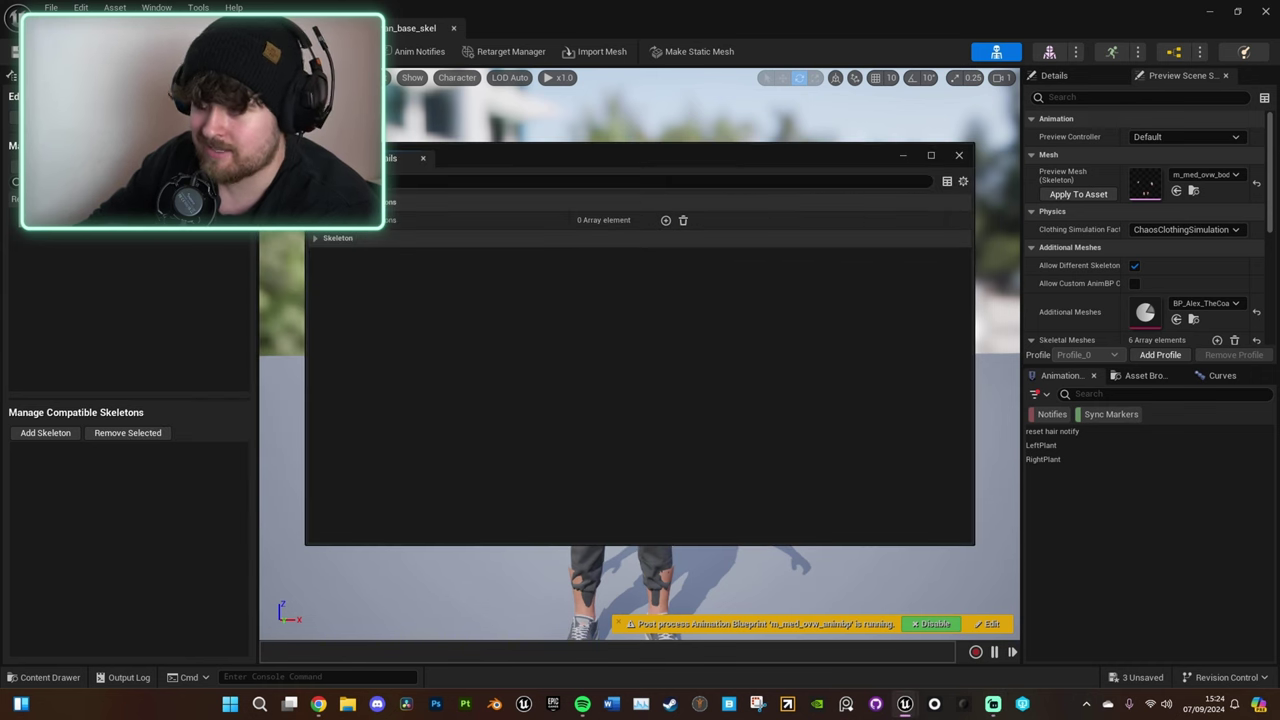
{"action": "left_click", "coordinate": [665, 220]}
{"action": "left_click", "coordinate": [700, 240]}
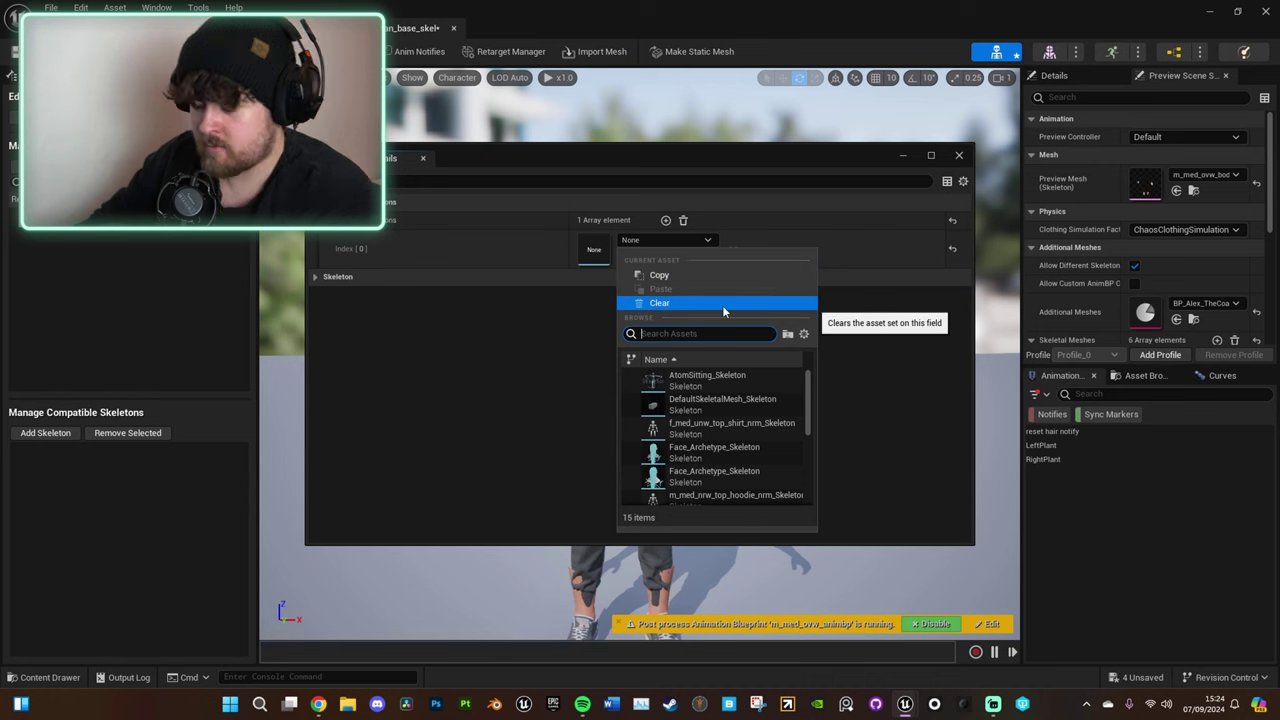
{"action": "type", "text": "sk_"}
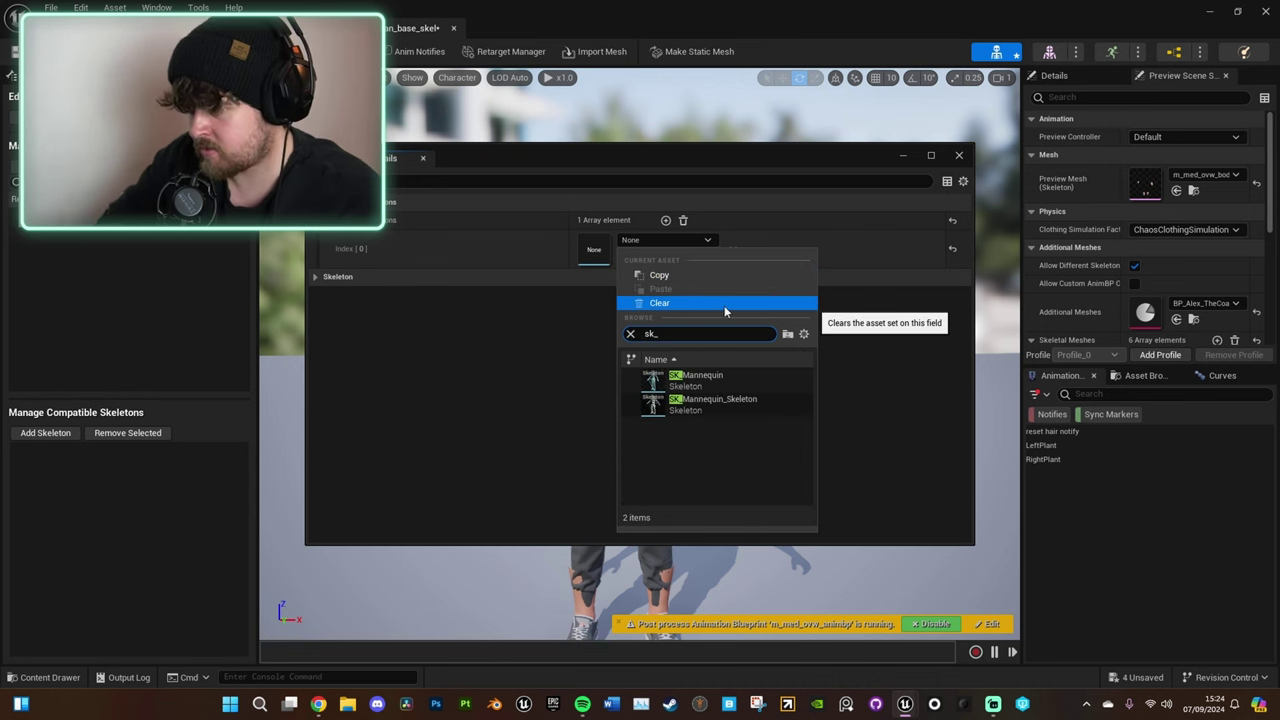
{"action": "left_click", "coordinate": [734, 377]}
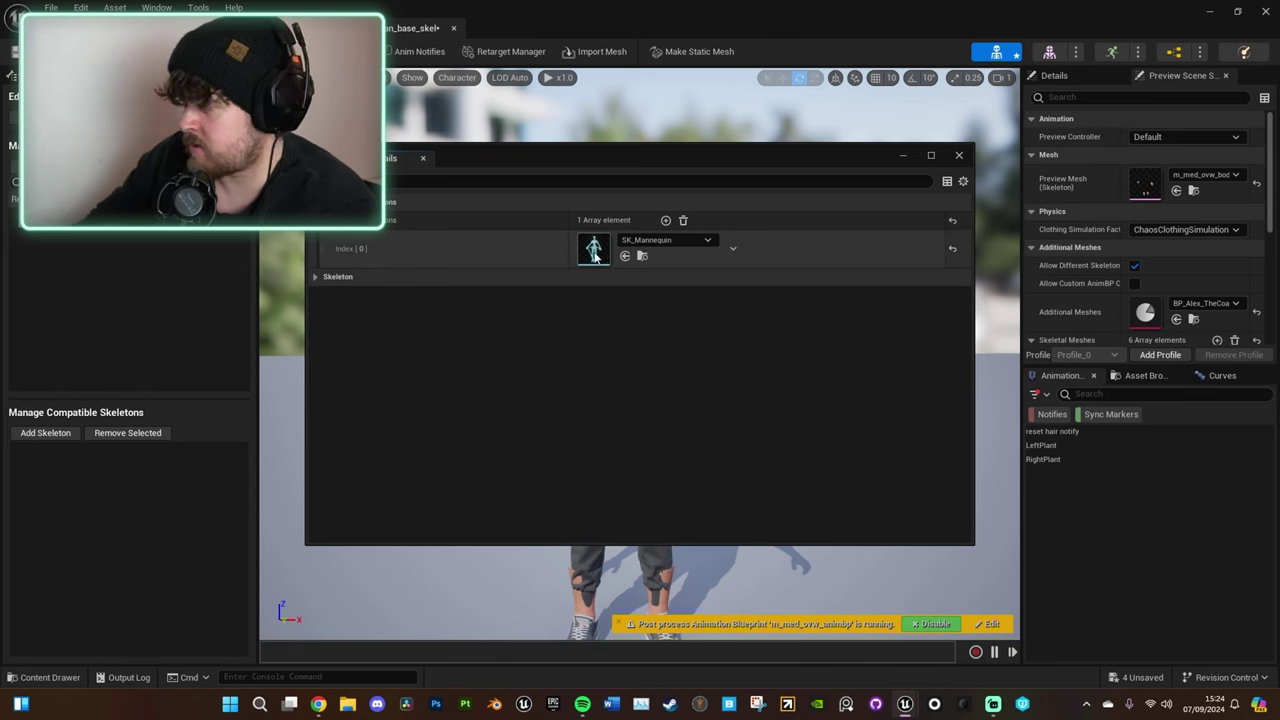
{"action": "left_click", "coordinate": [422, 158]}
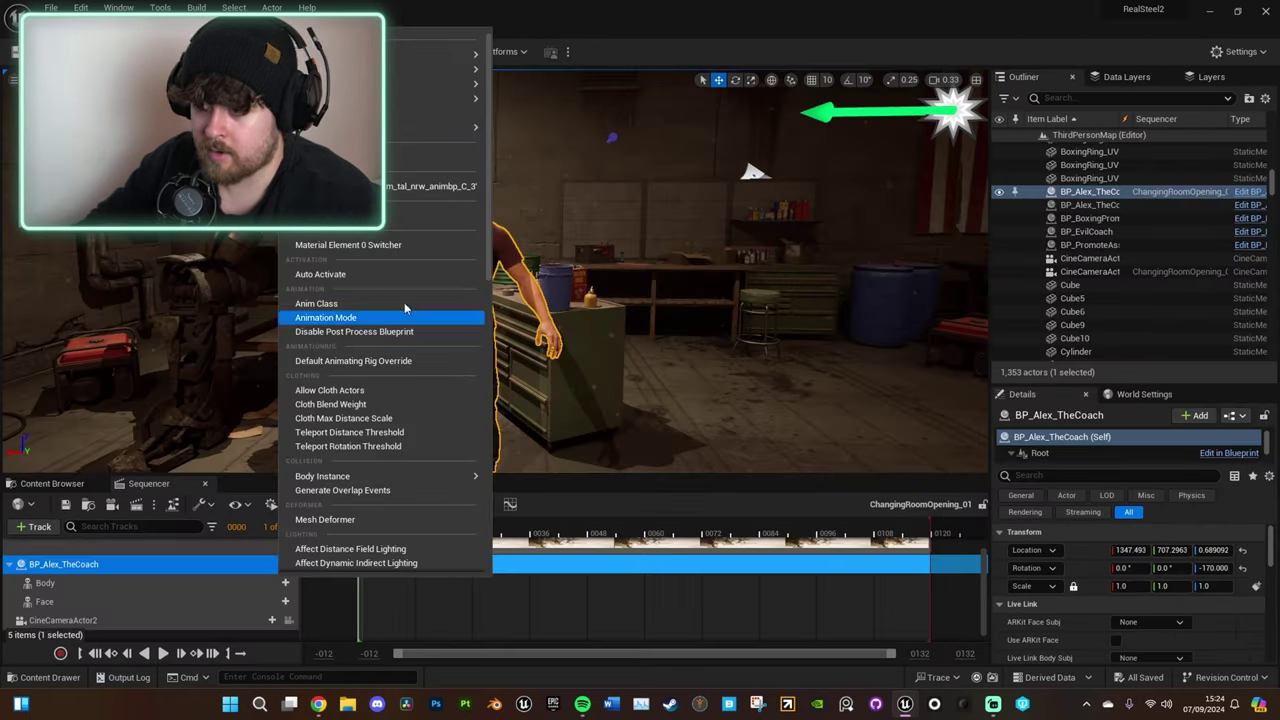
Add the CoachChangingRoomBody_ue5_Anim animation to BP_Alex_TheCoach in the sequence and play it back in the changing room
{"action": "mouse_move", "coordinate": [420, 55]}
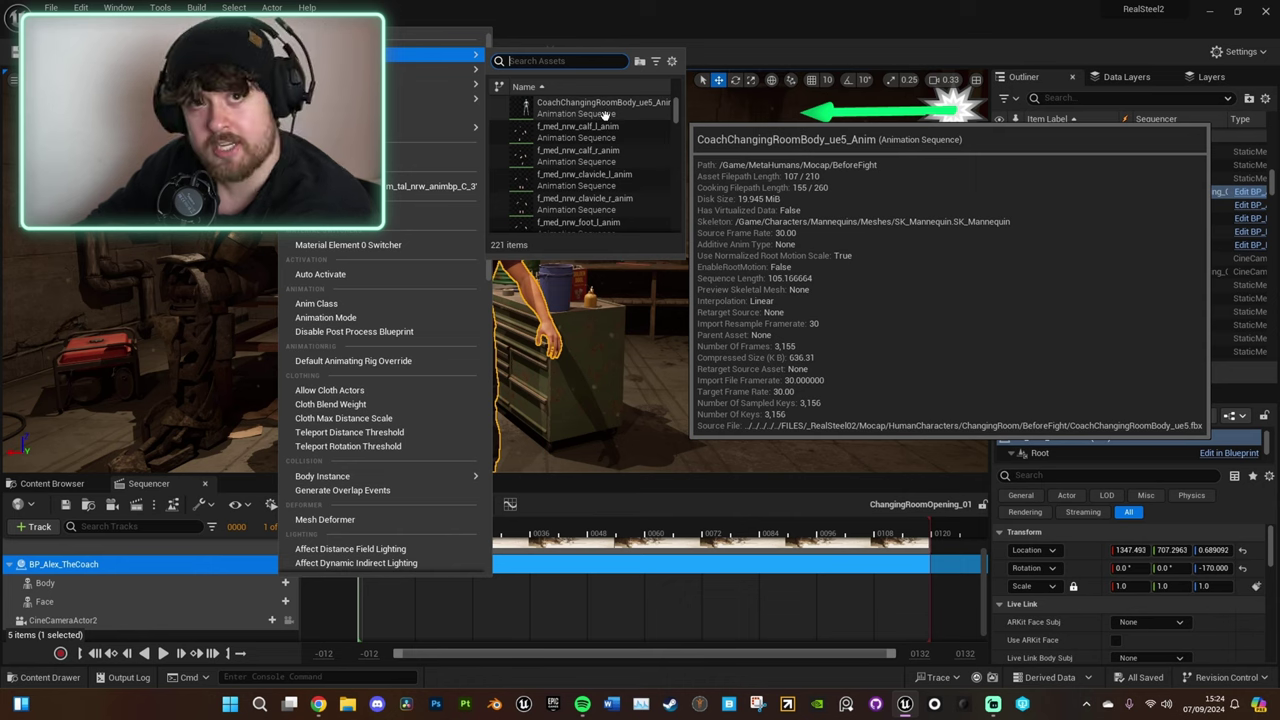
{"action": "left_click", "coordinate": [604, 112]}
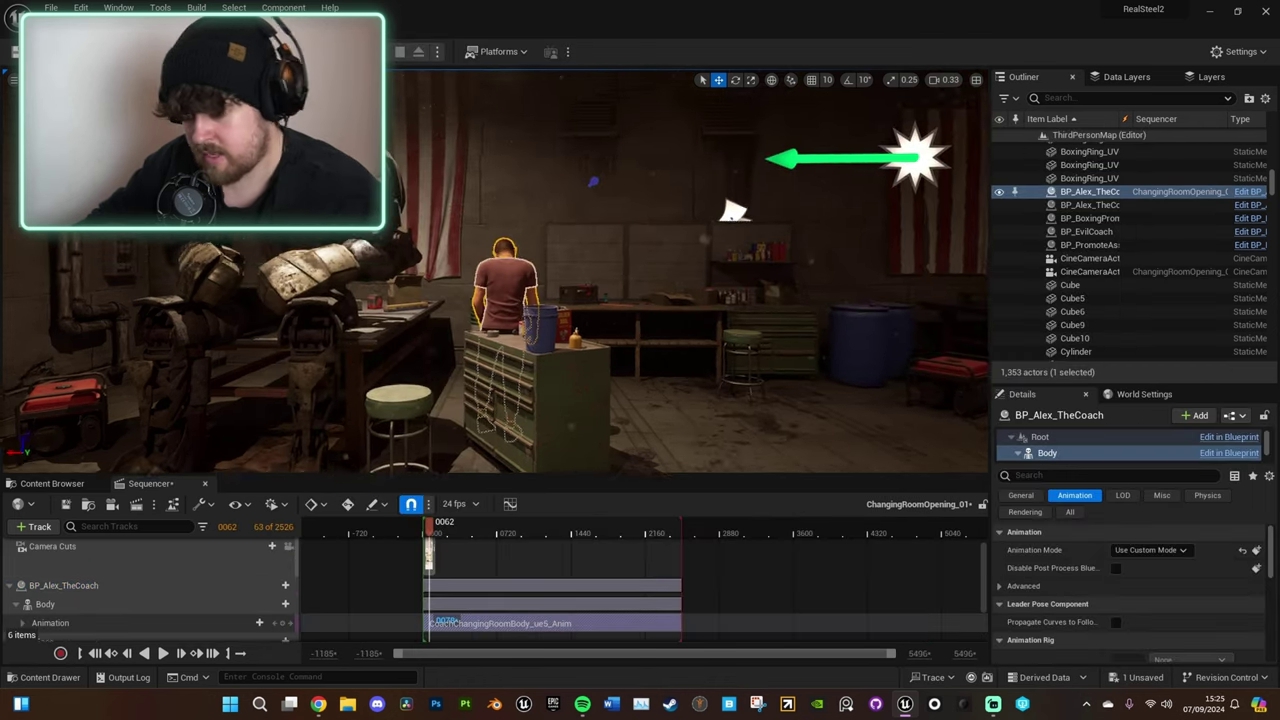
{"action": "right_click_drag", "start_coordinate": [604, 270], "coordinate": [460, 275]}
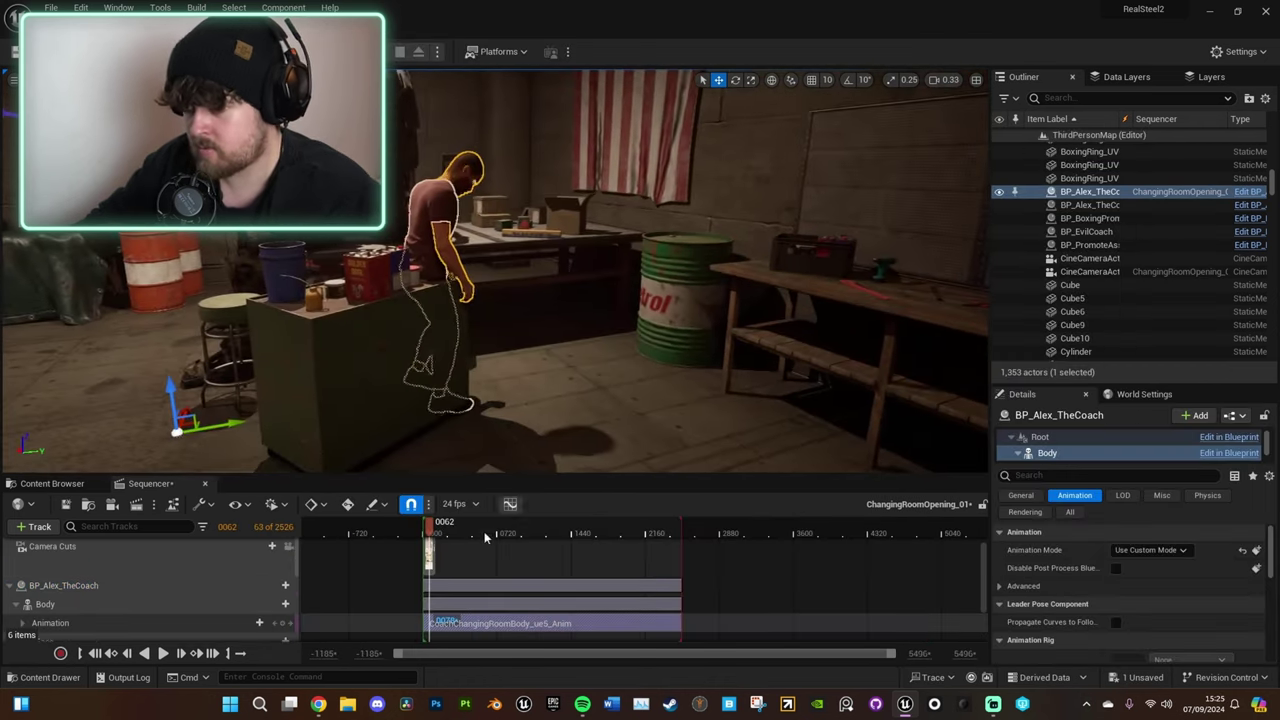
{"action": "key", "text": "space"}
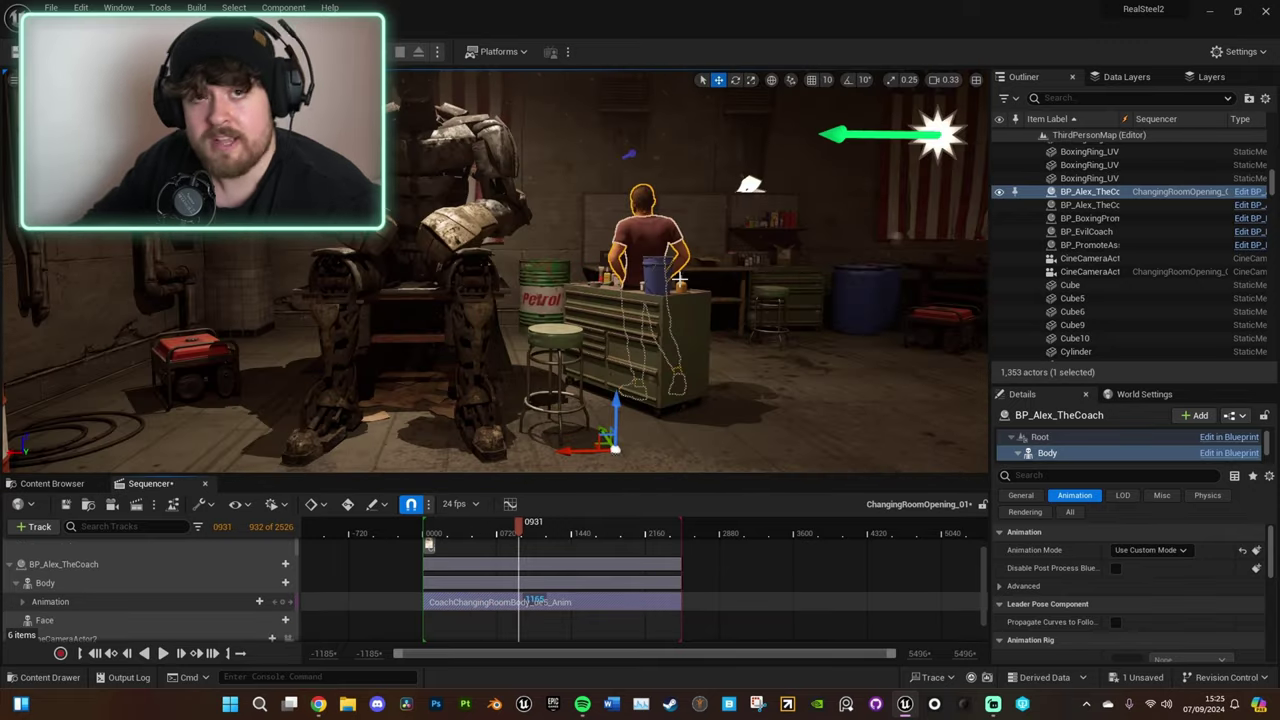
{"action": "right_click_drag", "start_coordinate": [691, 304], "coordinate": [846, 268]}
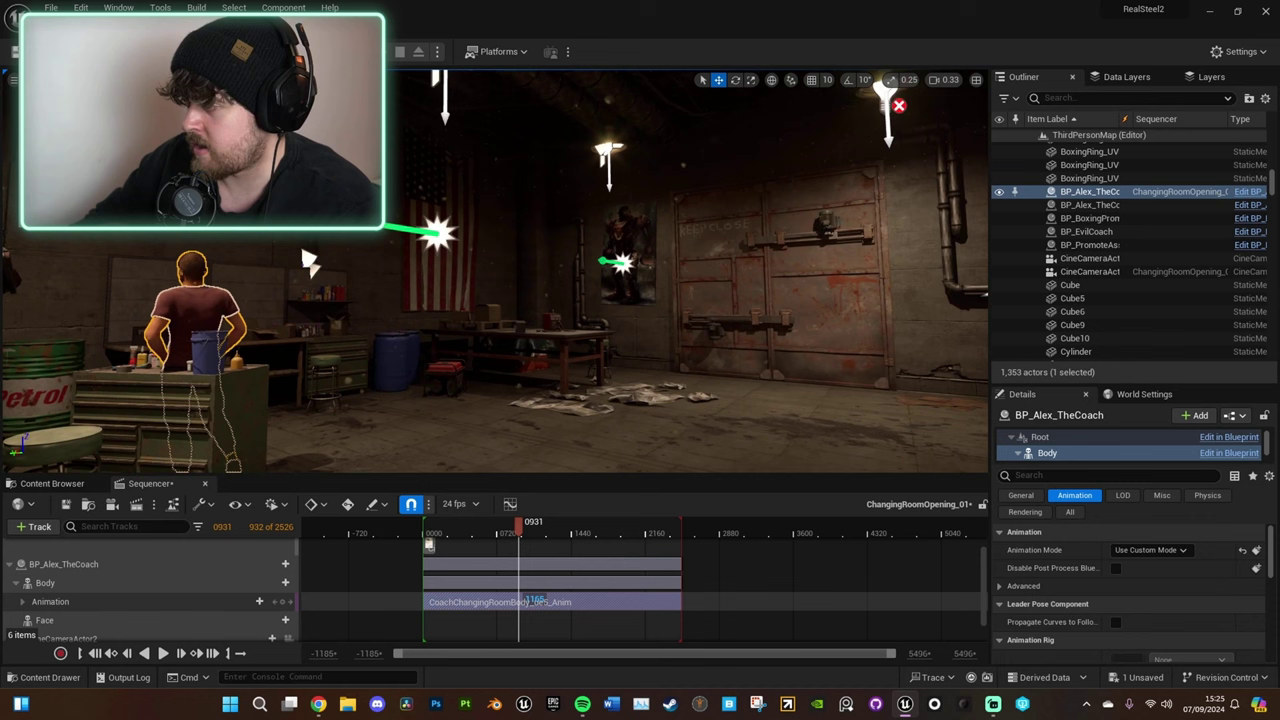
Bake the coach's Body animation to MetaHuman_ControlRig without reducing keys, keeping the tolerance at 0.001
{"action": "left_click", "coordinate": [118, 584]}
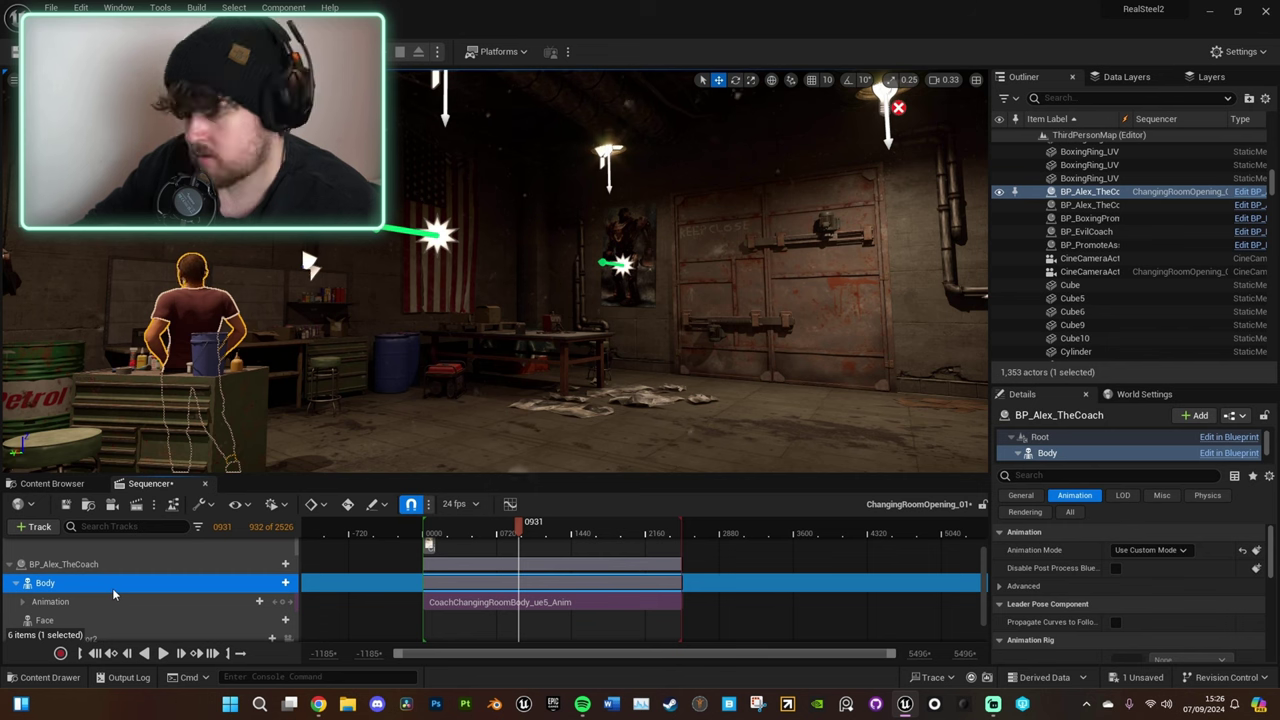
{"action": "right_click", "coordinate": [112, 584]}
{"action": "mouse_move", "coordinate": [208, 349]}
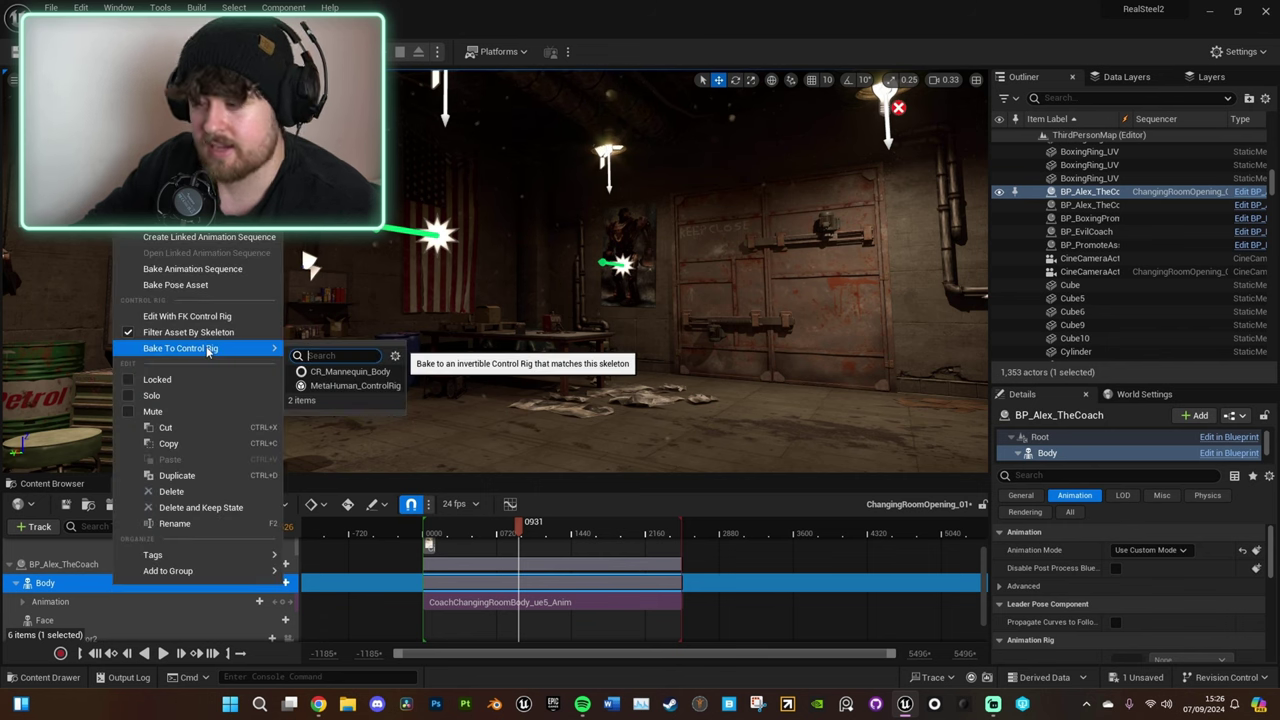
{"action": "left_click", "coordinate": [324, 385]}
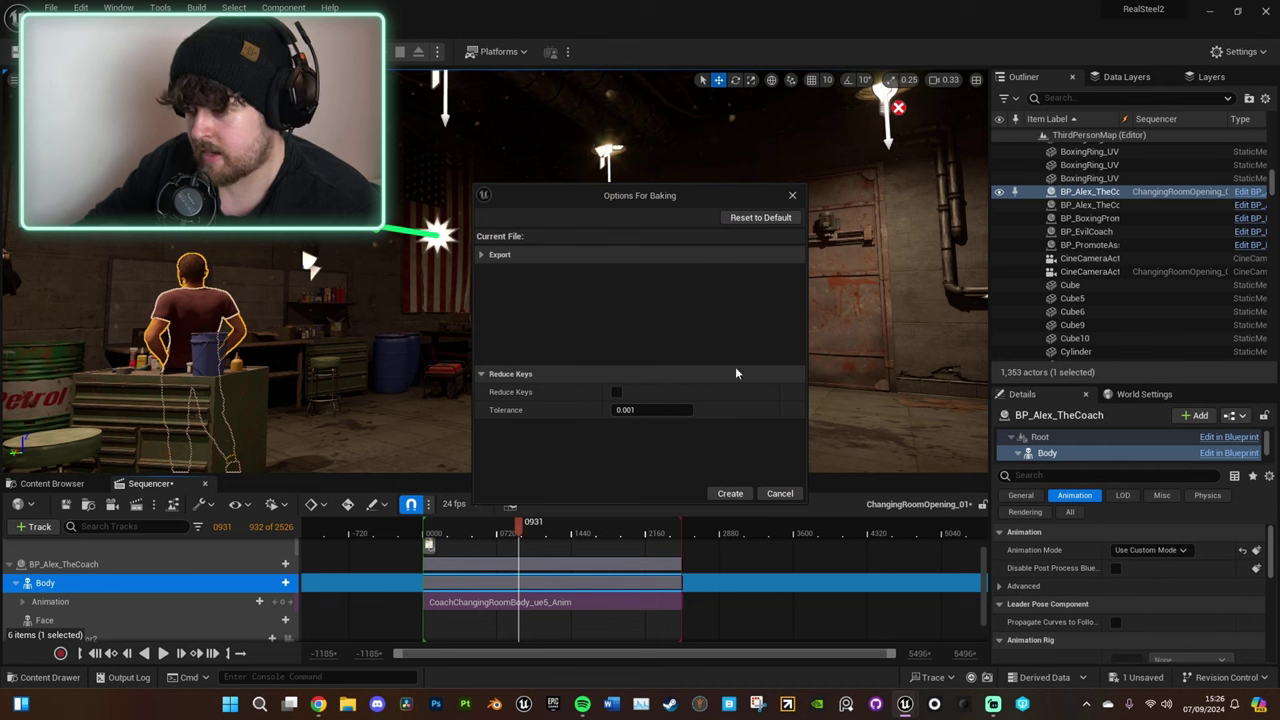
{"action": "left_click", "coordinate": [729, 494]}
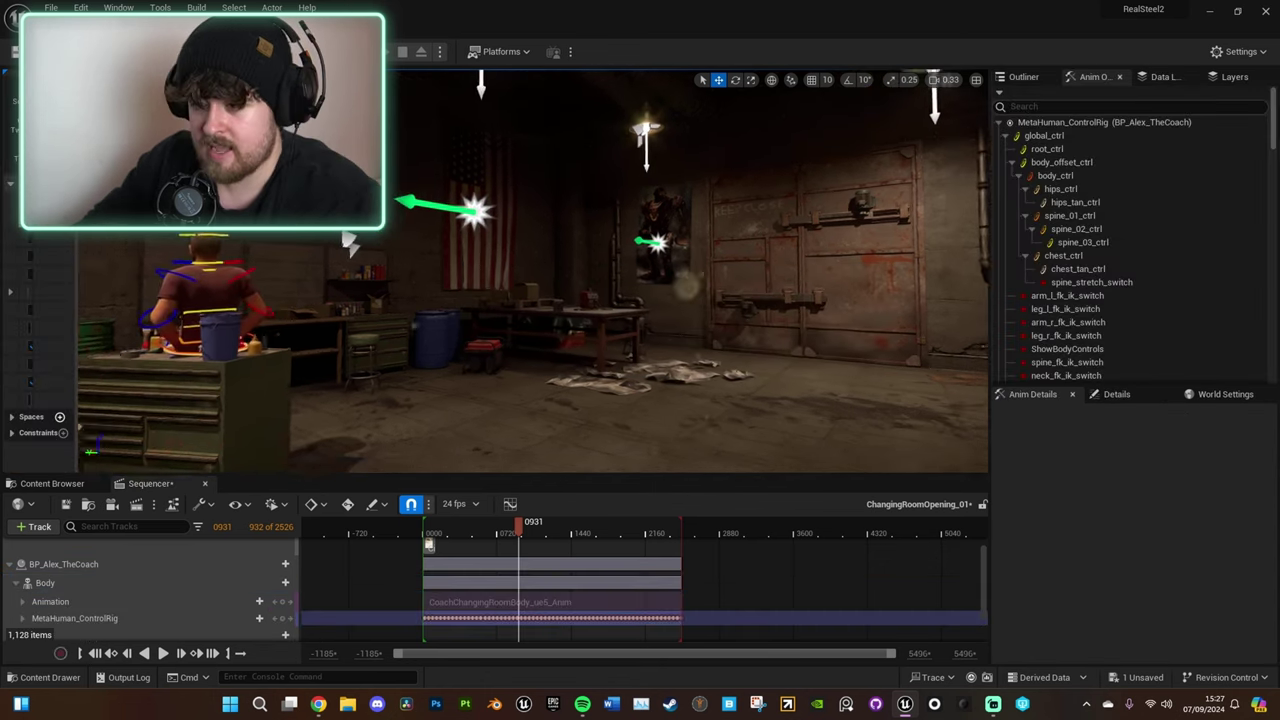
Add a second MetaHuman_ControlRig section below the coach's baked one and extend it across the whole sequence
{"action": "right_click_drag", "start_coordinate": [533, 271], "coordinate": [320, 335]}
{"action": "right_click_drag", "start_coordinate": [534, 248], "coordinate": [534, 248]}
{"action": "scroll", "coordinate": [463, 600], "scroll_direction": "down", "scroll_amount": 3}
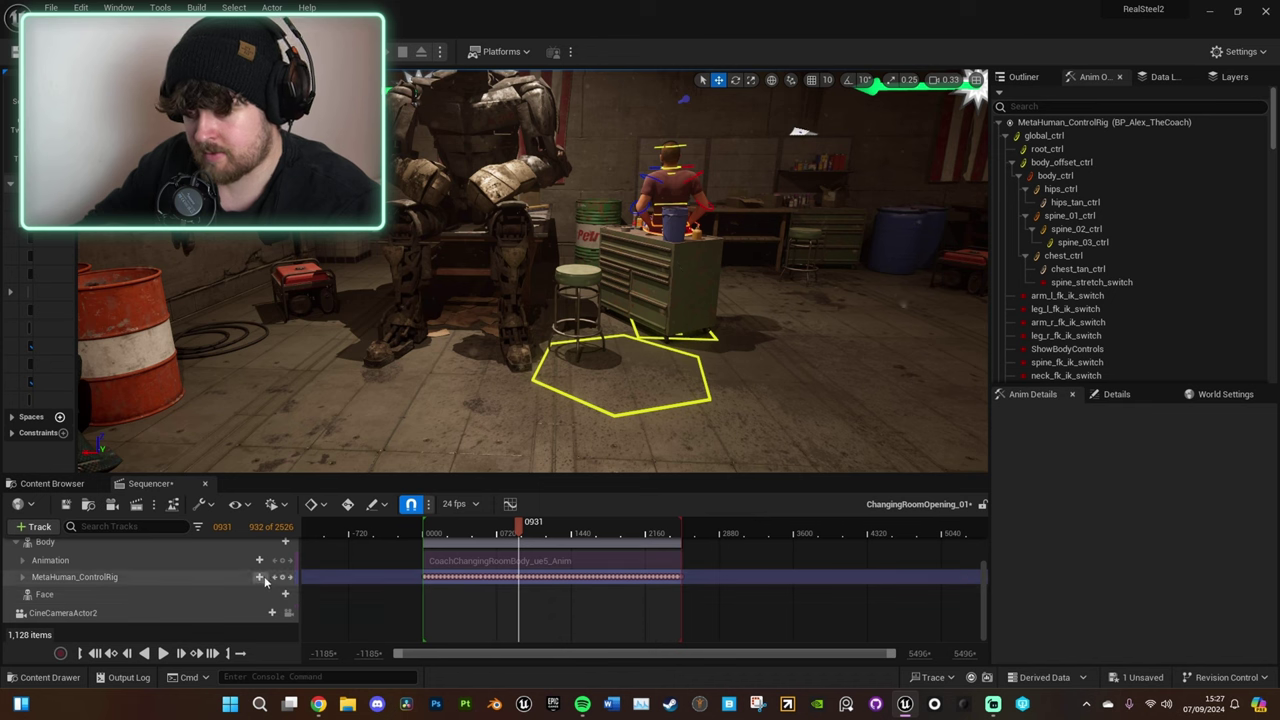
{"action": "left_click", "coordinate": [259, 577]}
{"action": "left_click", "coordinate": [290, 606]}
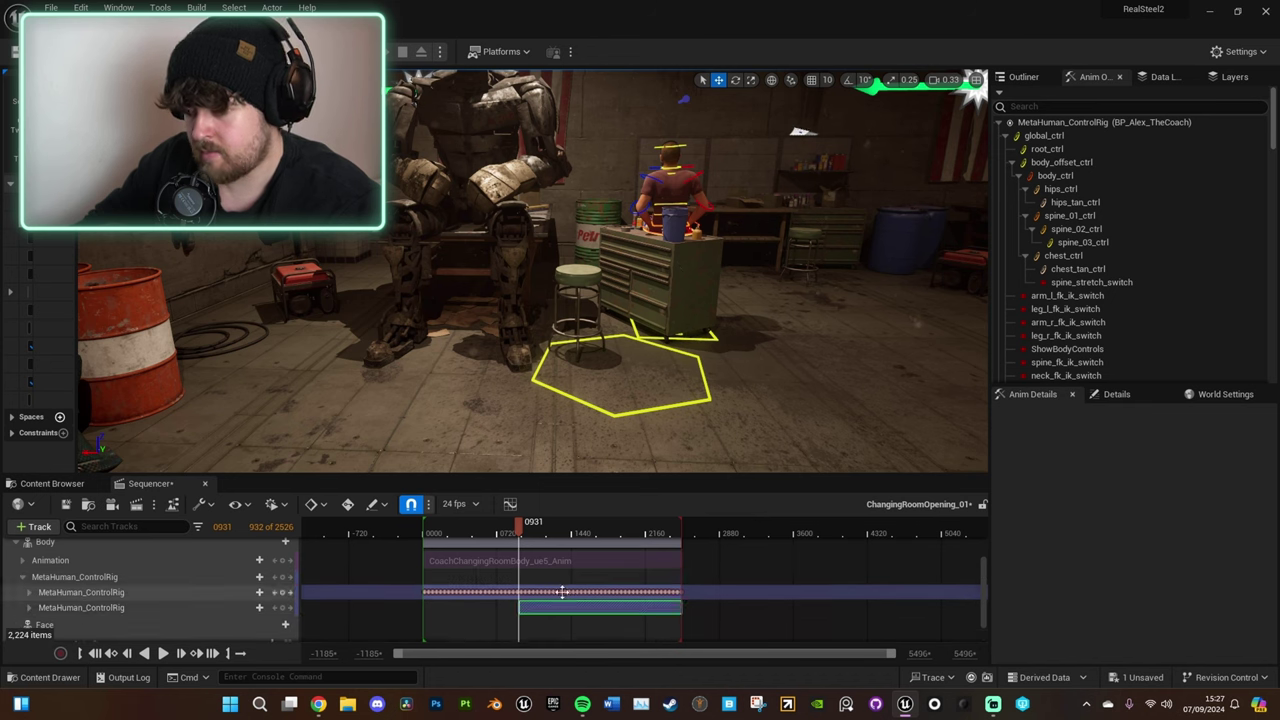
At frame 296, move the coach's global_ctrl on the new rig section so that he crouches directly in front of the seated robot
{"action": "left_click", "coordinate": [466, 530]}
{"action": "left_click_drag", "start_coordinate": [466, 530], "coordinate": [454, 530]}
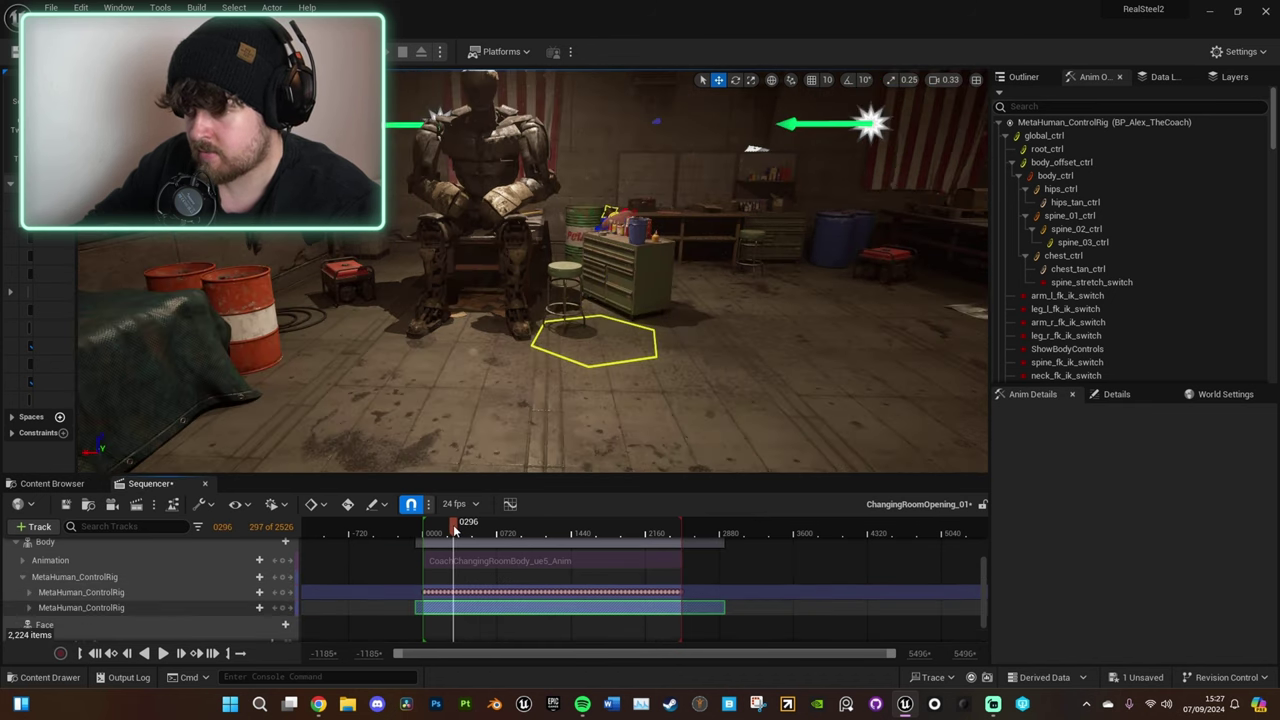
{"action": "left_click", "coordinate": [577, 275]}
{"action": "right_click_drag", "start_coordinate": [577, 275], "coordinate": [550, 300]}
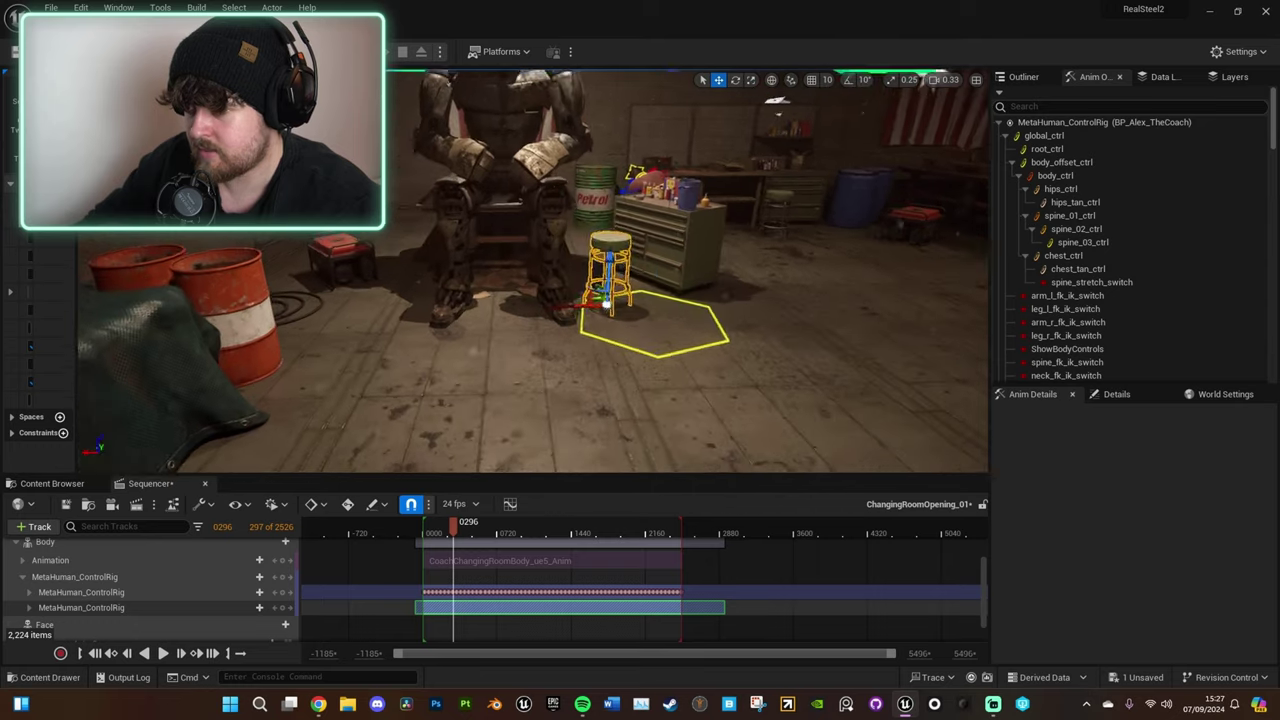
{"action": "left_click", "coordinate": [641, 353]}
{"action": "left_click_drag", "start_coordinate": [628, 308], "coordinate": [493, 429]}
{"action": "left_click_drag", "start_coordinate": [466, 318], "coordinate": [453, 334]}
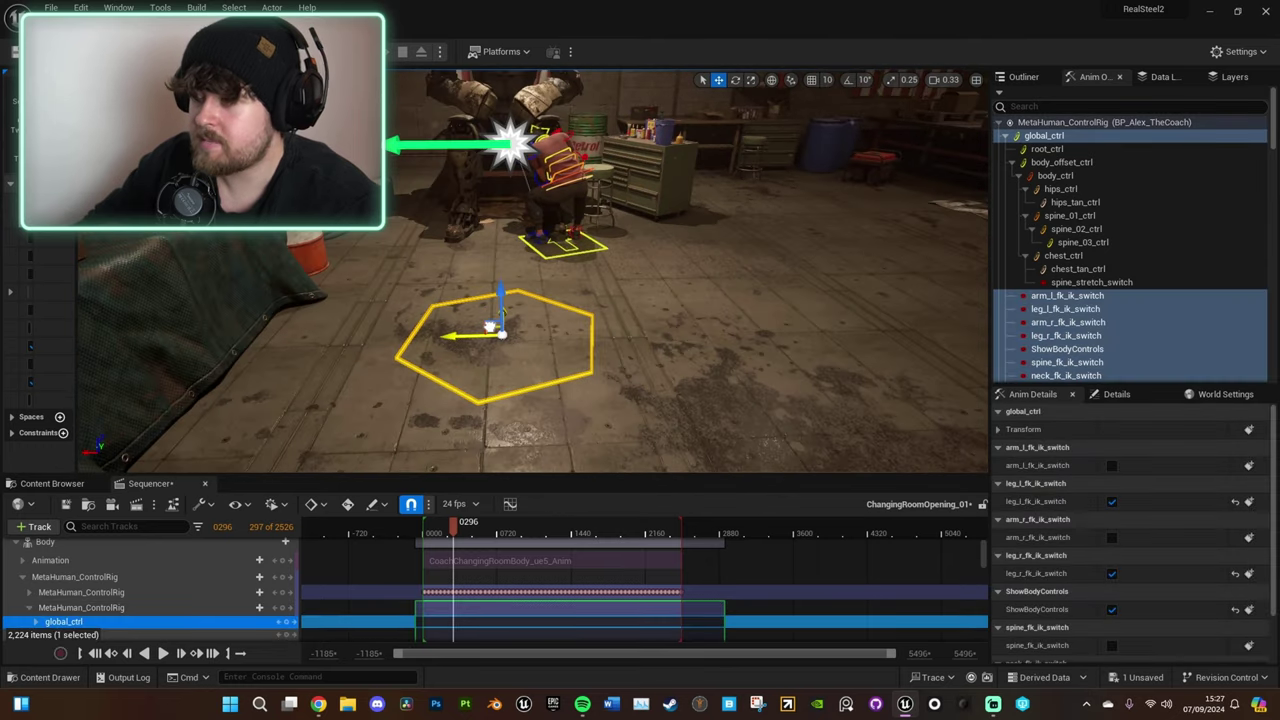
{"action": "mouse_move", "coordinate": [662, 229]}
{"action": "right_mouse_down"}
{"action": "mouse_move", "coordinate": [540, 236]}
{"action": "mouse_move", "coordinate": [750, 242]}
{"action": "mouse_move", "coordinate": [654, 246]}
{"action": "right_mouse_up"}
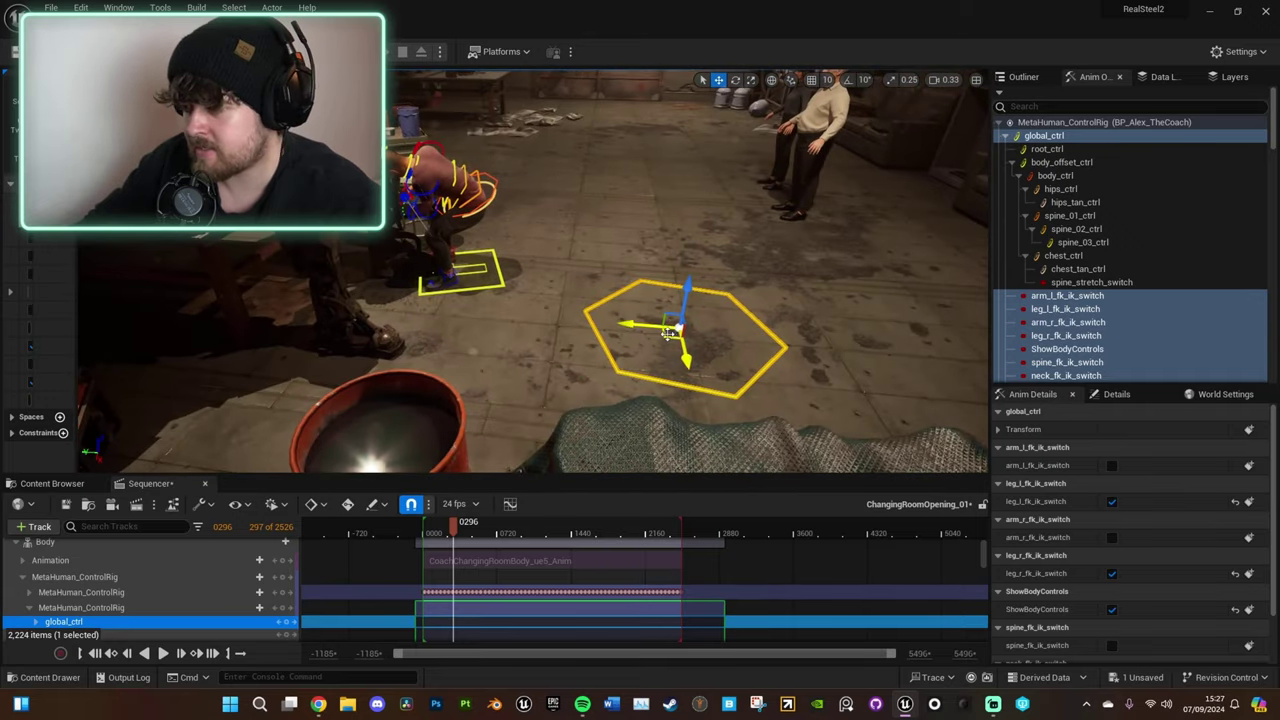
{"action": "left_click_drag", "start_coordinate": [662, 332], "coordinate": [672, 345]}
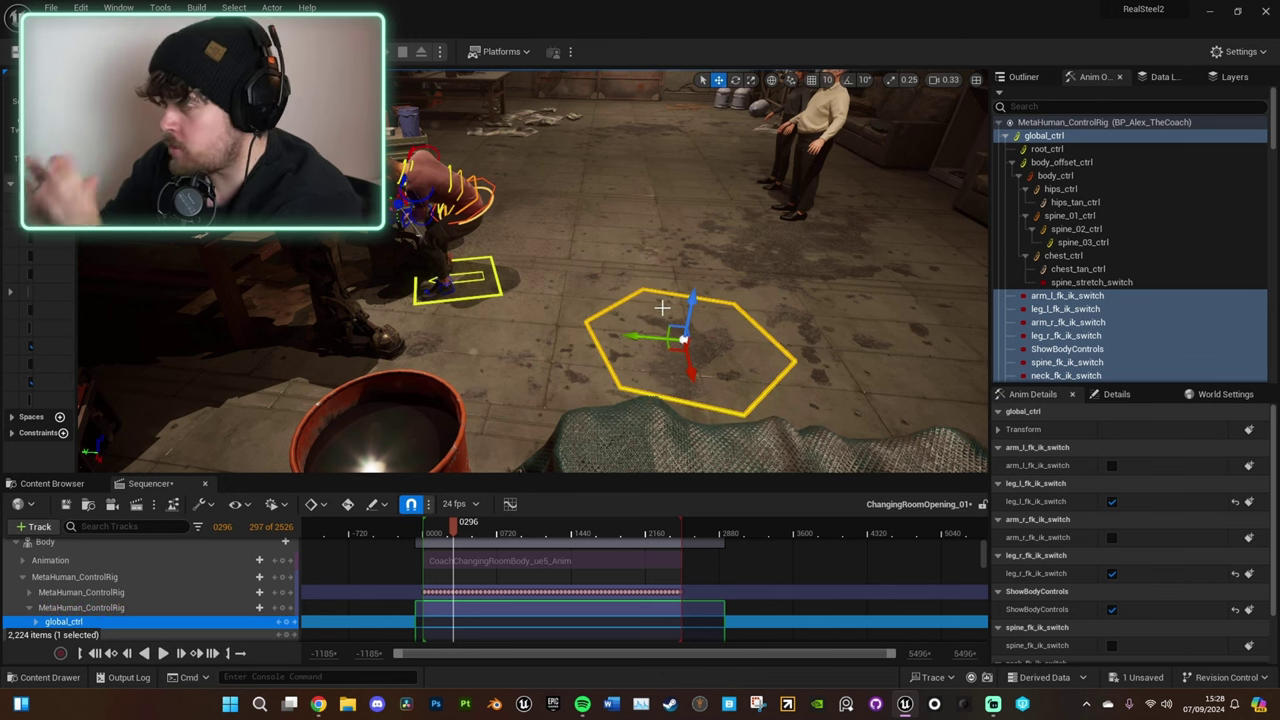
Play the sequence from frame 296 to check the coach's position and movement in front of the robot
{"action": "right_click_drag", "start_coordinate": [560, 278], "coordinate": [685, 210]}
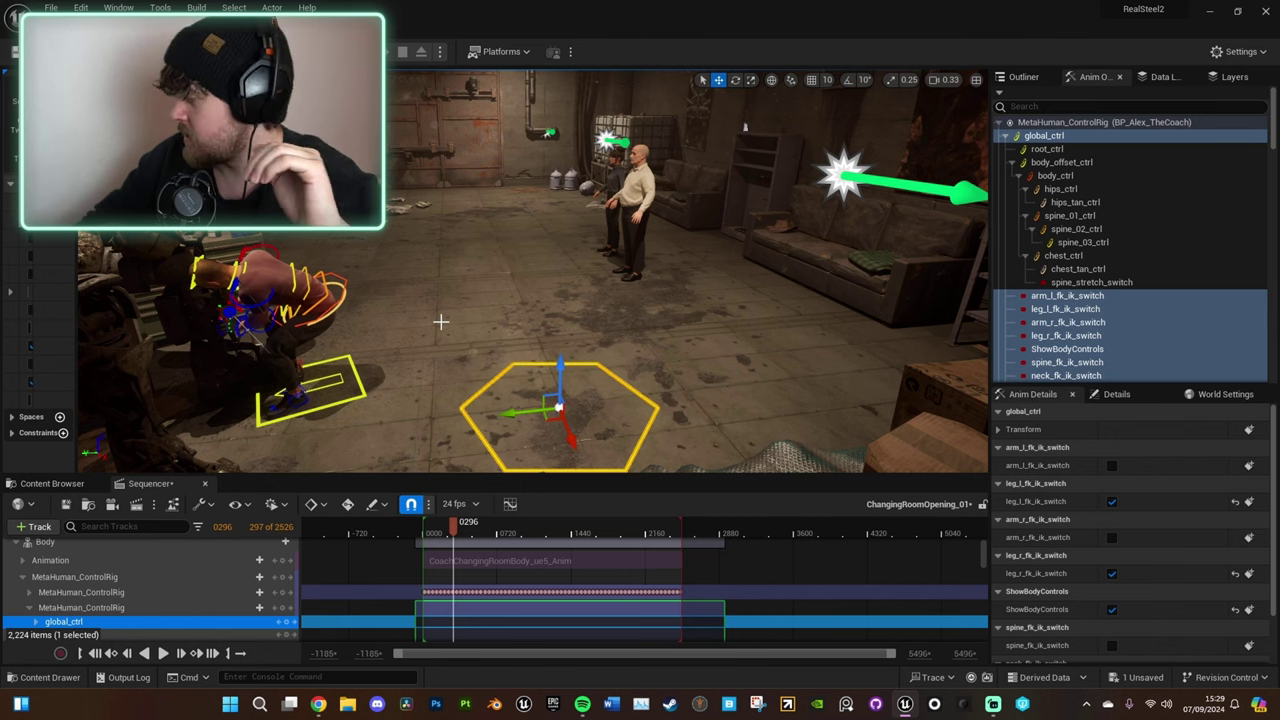
{"action": "key", "text": "space"}
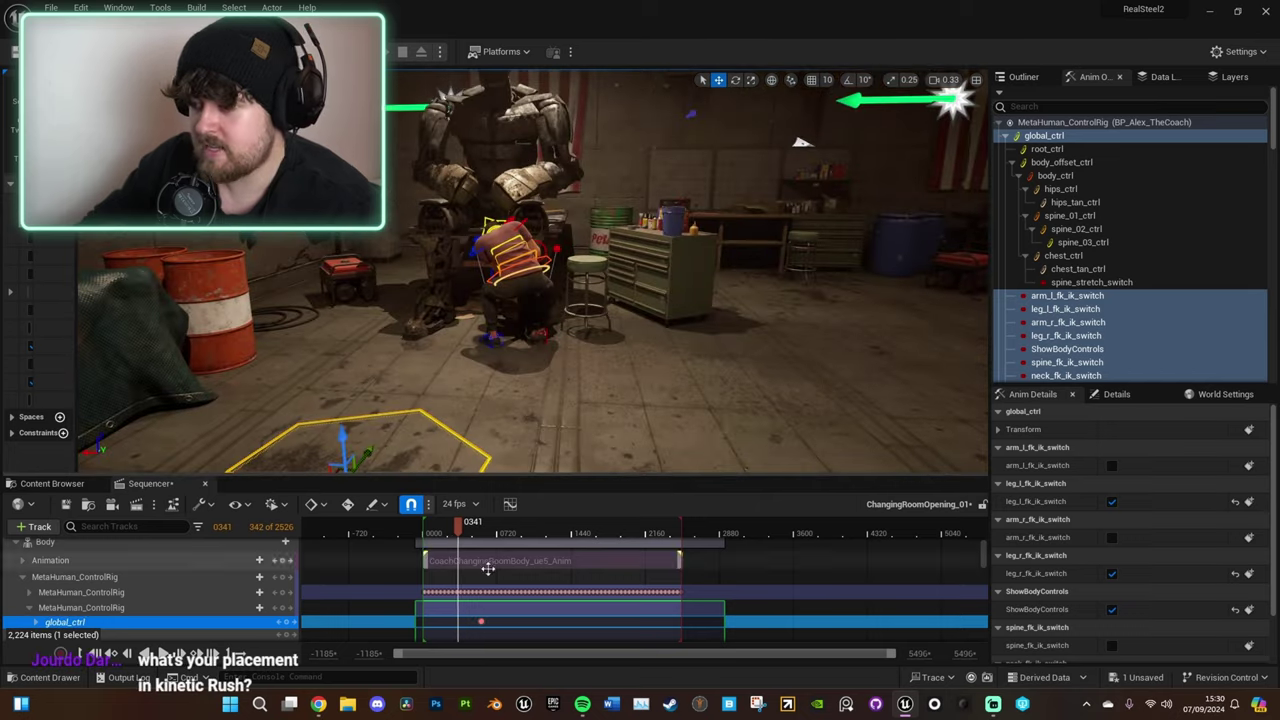
{"action": "left_click", "coordinate": [450, 530]}
{"action": "key", "text": "space"}
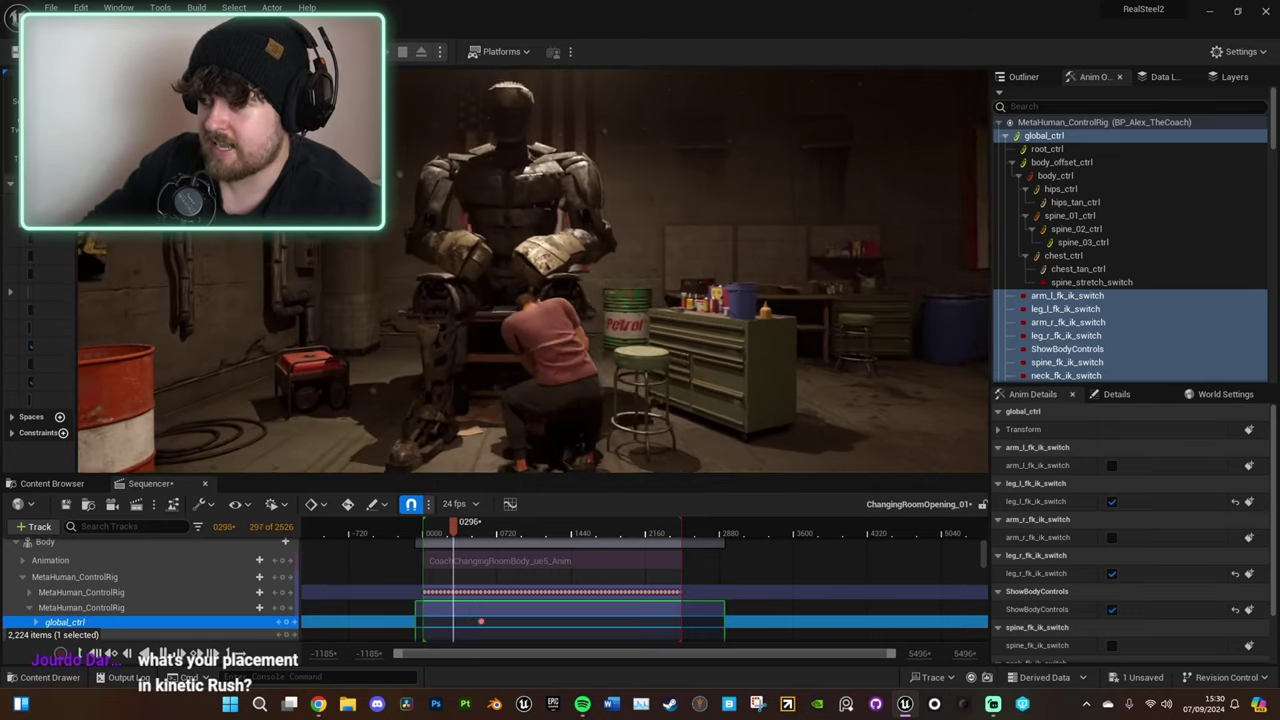
{"action": "key", "text": "space"}
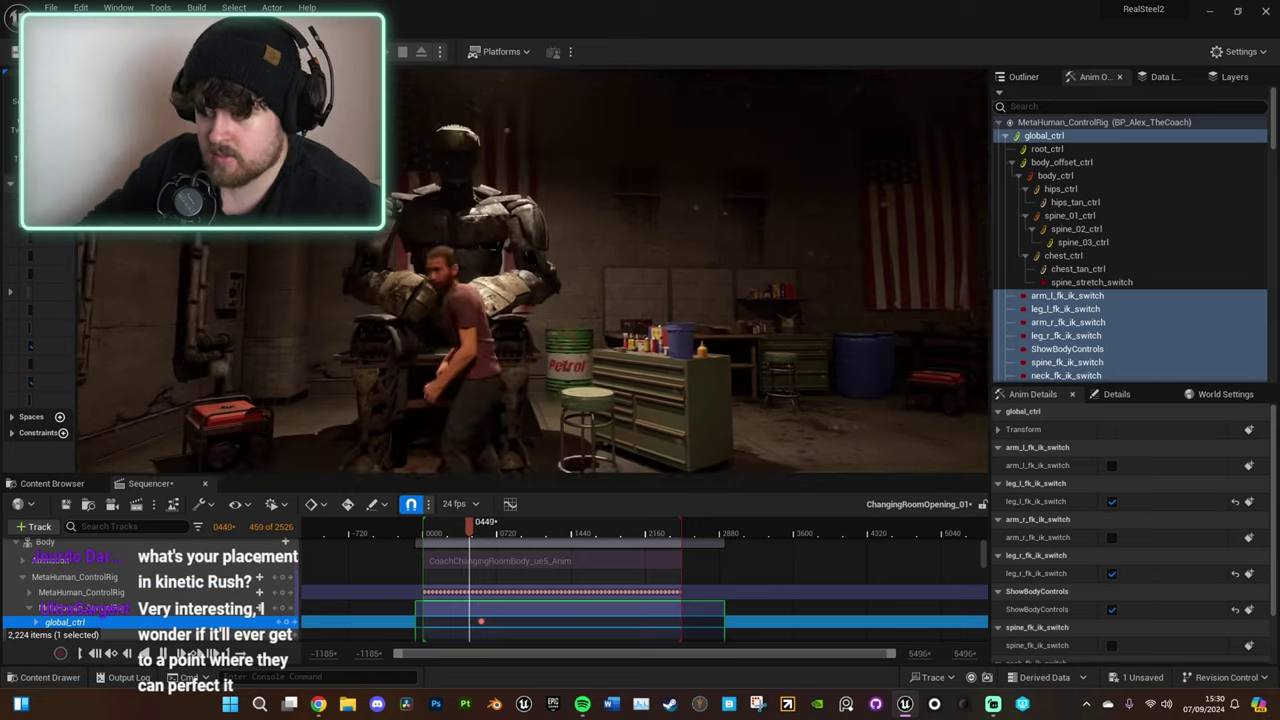
{"action": "key", "text": "space"}
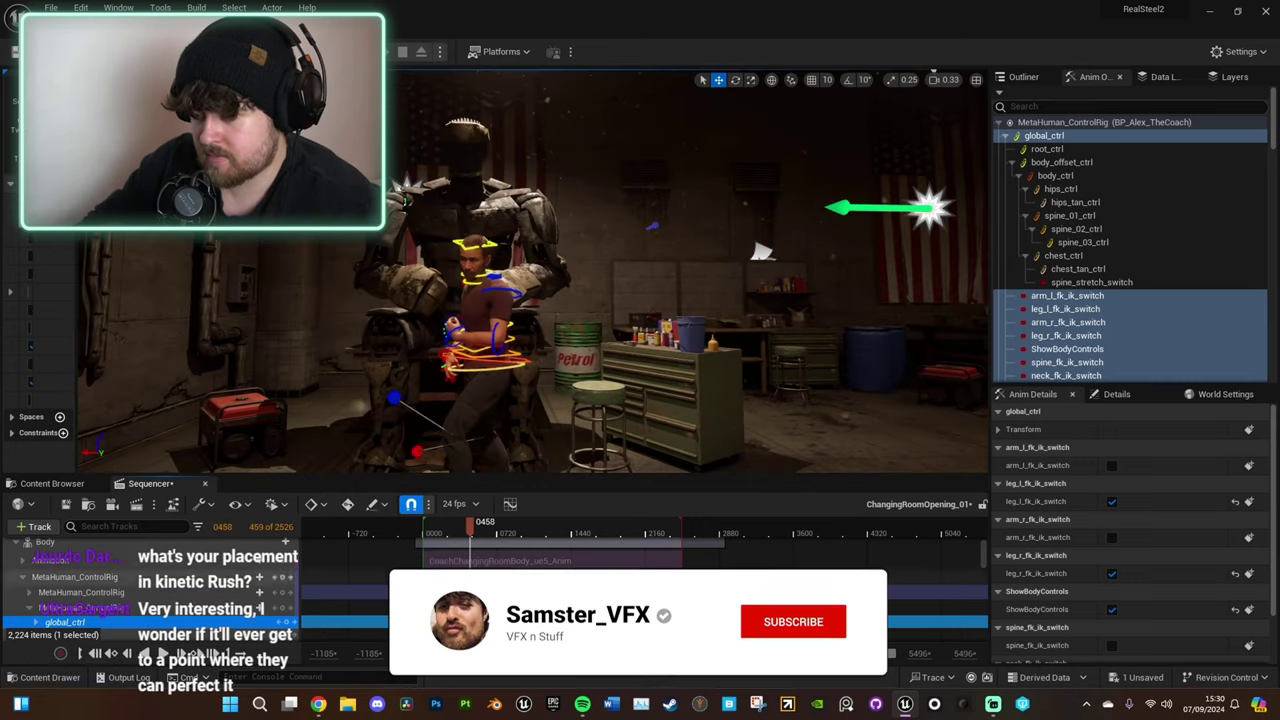
At frame 380, move the round workshop stool from beside the tool cabinet to beneath the crouching coach
{"action": "left_click_drag", "start_coordinate": [471, 527], "coordinate": [462, 527]}
{"action": "right_click_drag", "start_coordinate": [640, 300], "coordinate": [770, 450]}
{"action": "key", "text": "w"}
{"action": "left_click", "coordinate": [460, 296]}
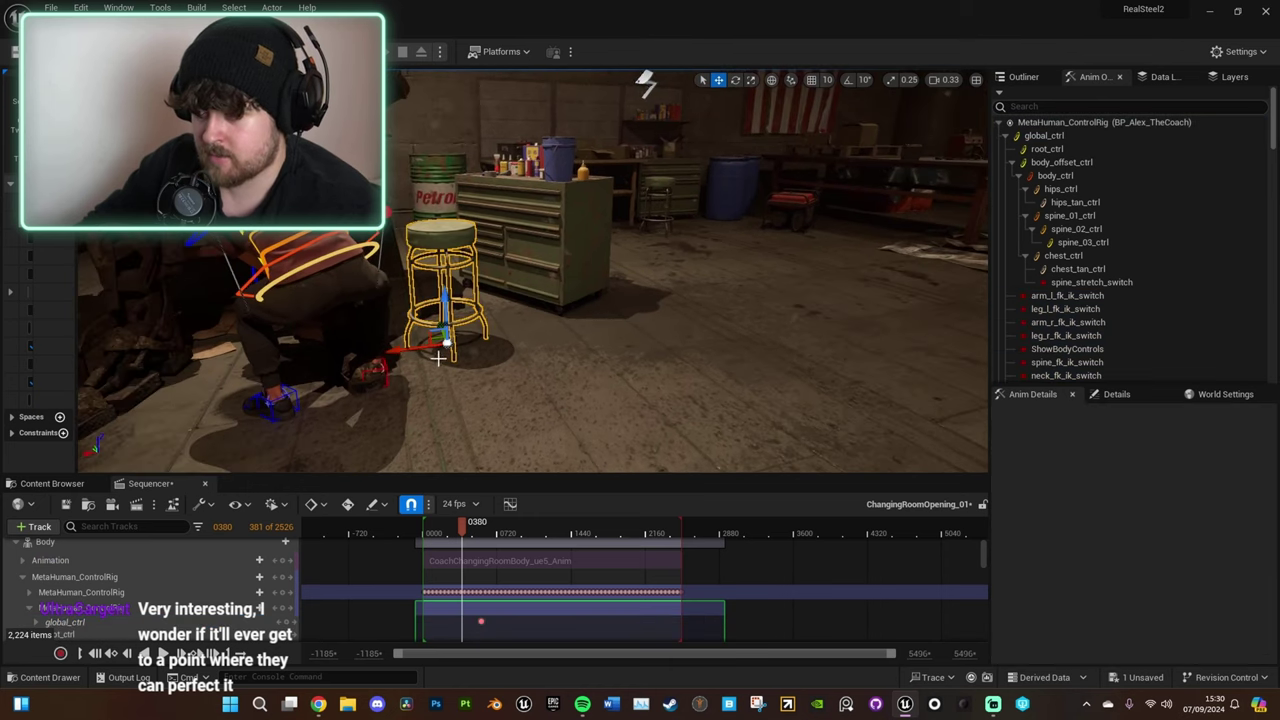
{"action": "left_click_drag", "start_coordinate": [438, 338], "coordinate": [355, 405]}
Adjust the stool's scale to suit the coach's seated pose
{"action": "right_click_drag", "start_coordinate": [467, 433], "coordinate": [660, 440]}
{"action": "key", "text": "a"}
{"action": "key", "text": "r"}
{"action": "left_click_drag", "start_coordinate": [524, 304], "coordinate": [508, 311]}
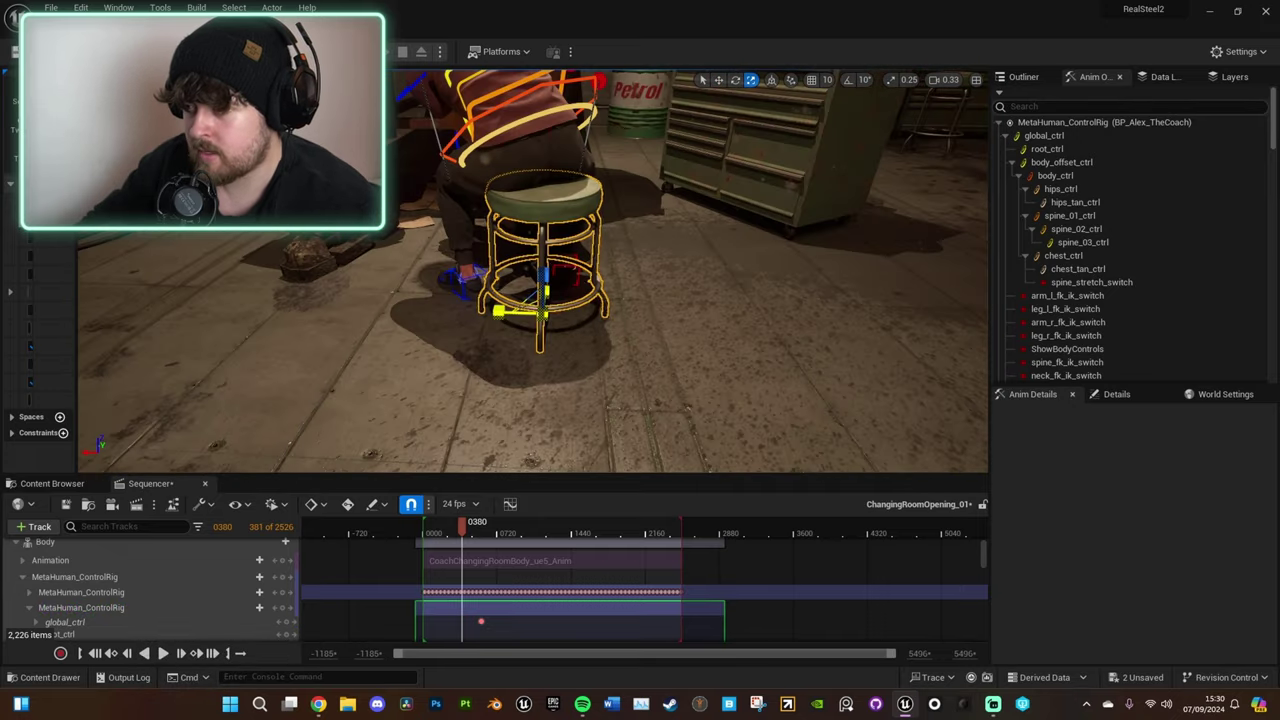
Add the stool SM_auto_repair_props_04_chiar to the sequence, reduce its height and nudge it under the coach at frame 354
{"action": "key", "text": "a"}
{"action": "right_click_drag", "start_coordinate": [543, 314], "coordinate": [580, 275]}
{"action": "key", "text": "w"}
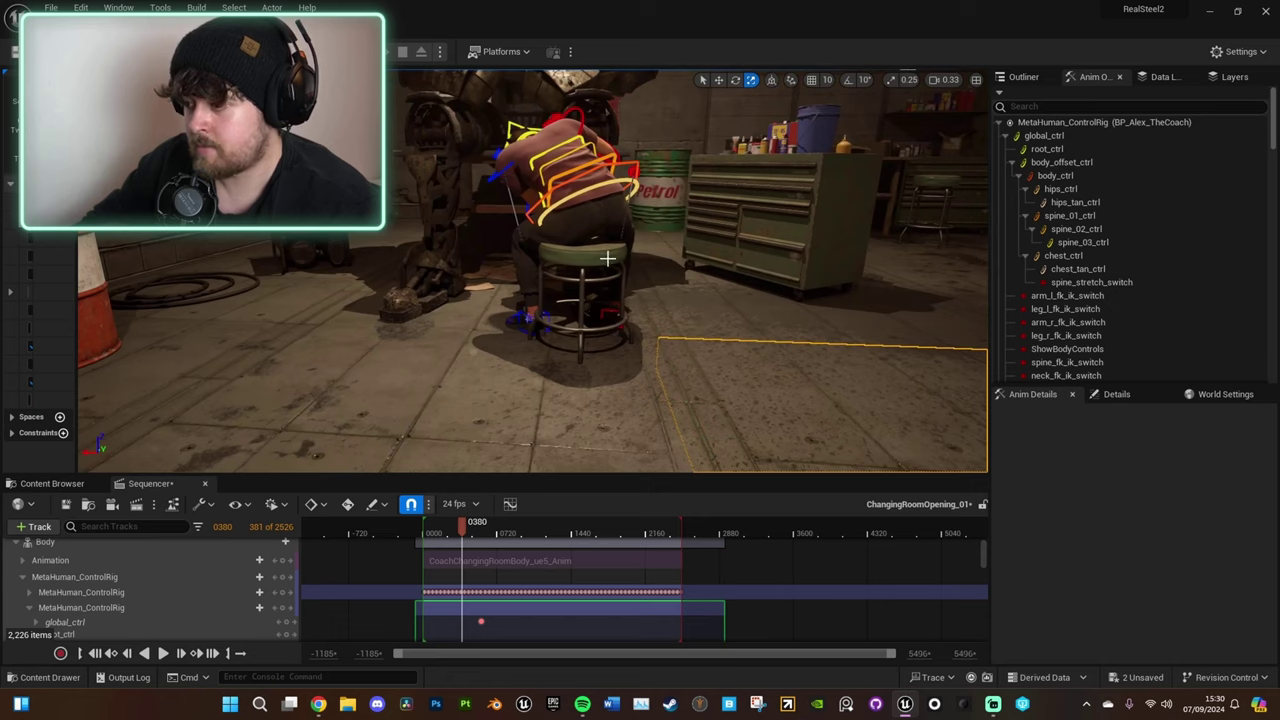
{"action": "left_click_drag", "start_coordinate": [574, 358], "coordinate": [574, 371]}
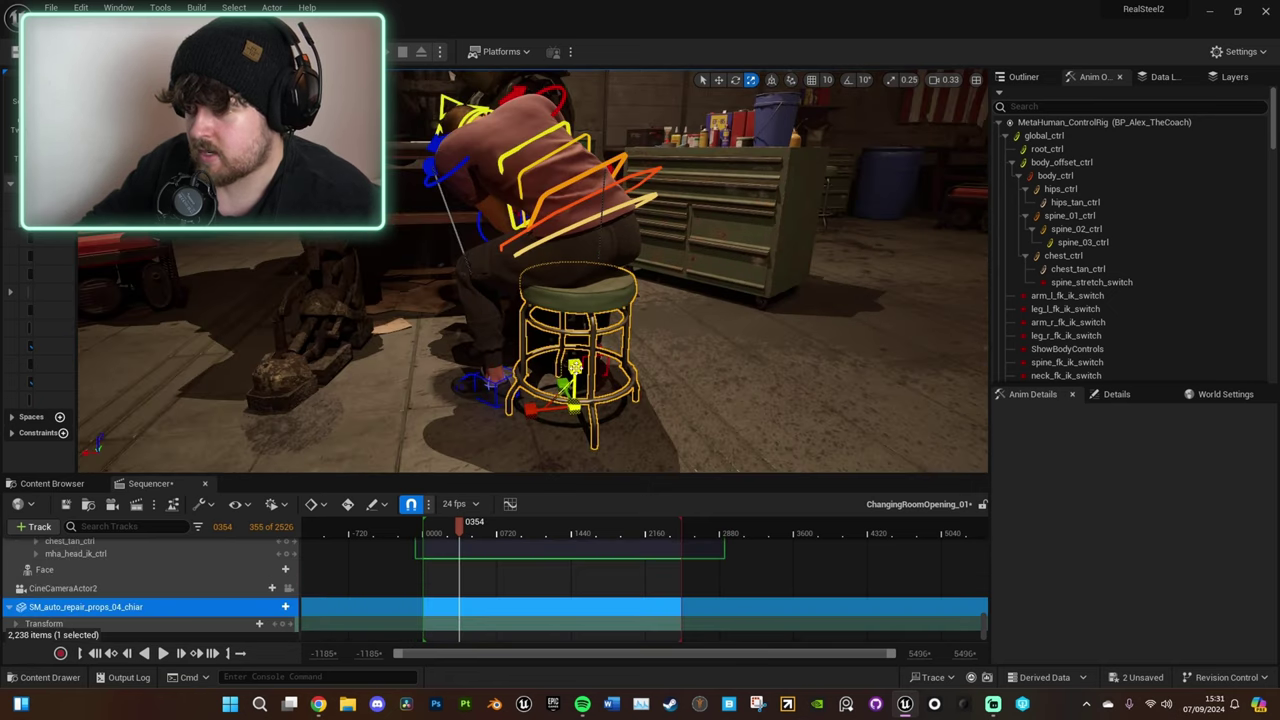
{"action": "key", "text": "w"}
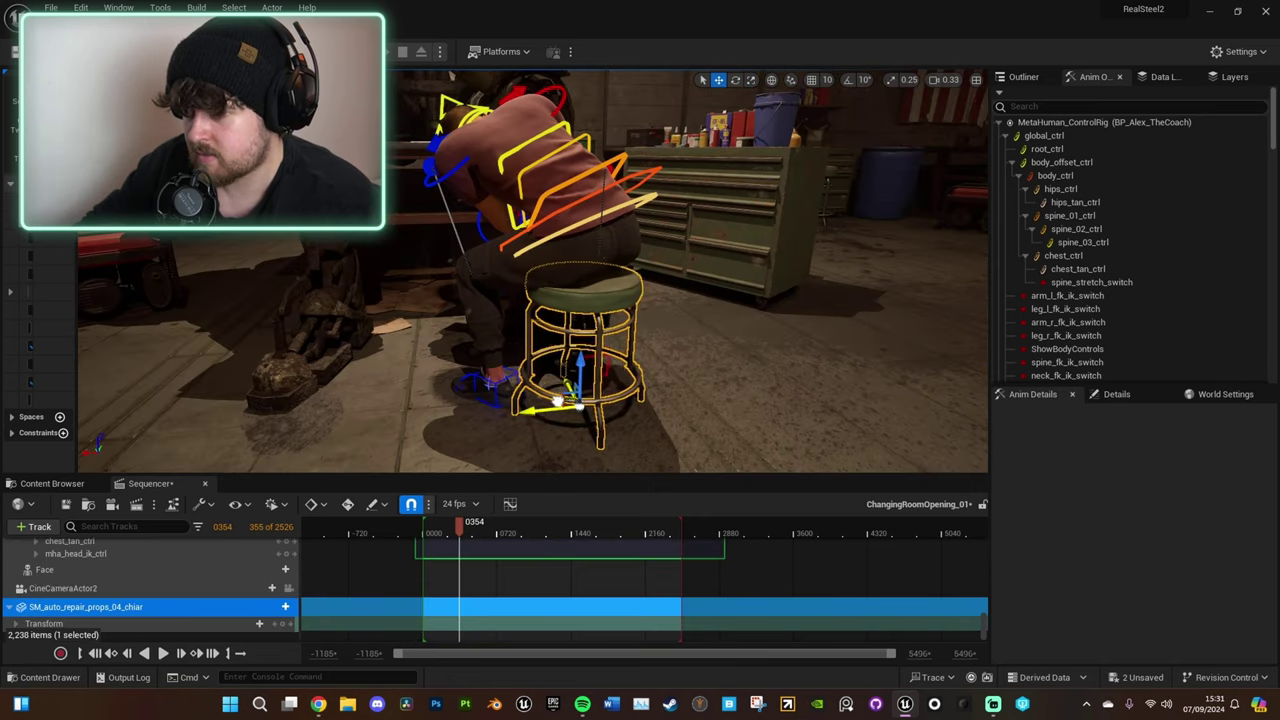
{"action": "scroll", "coordinate": [767, 365], "scroll_direction": "down", "scroll_amount": 5}
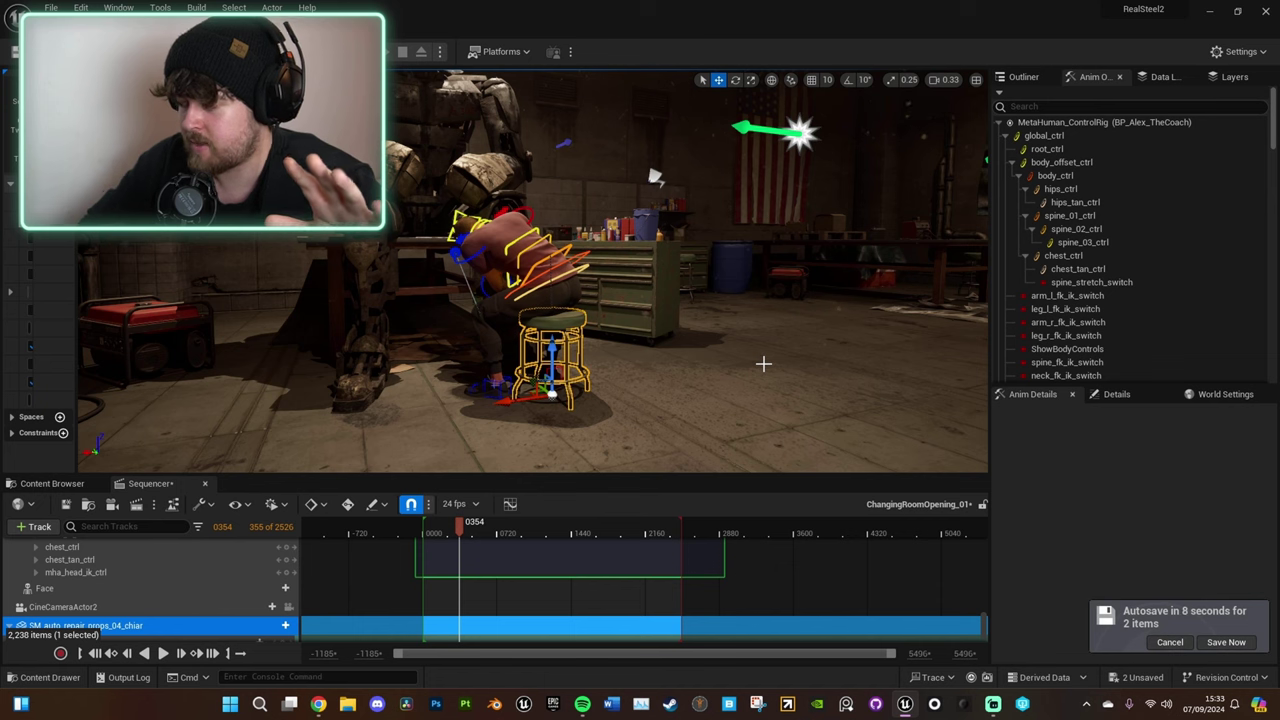
Save all modified assets, including the ChangingRoomOpening_01 sequence
{"action": "left_click", "coordinate": [1225, 642]}
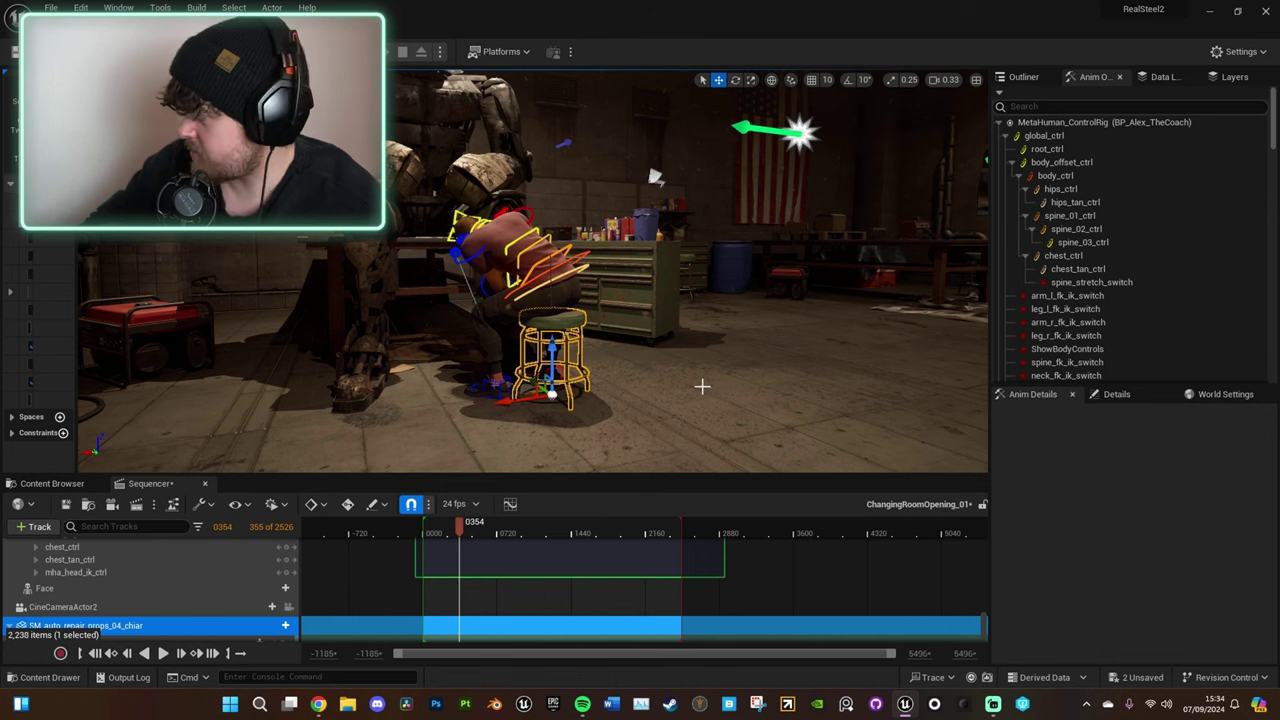
{"action": "mouse_move", "coordinate": [717, 383]}
{"action": "left_mouse_down", "text": "alt"}
{"action": "mouse_move", "coordinate": [675, 383]}
{"action": "mouse_move", "coordinate": [741, 382]}
{"action": "left_mouse_up", "text": "alt"}
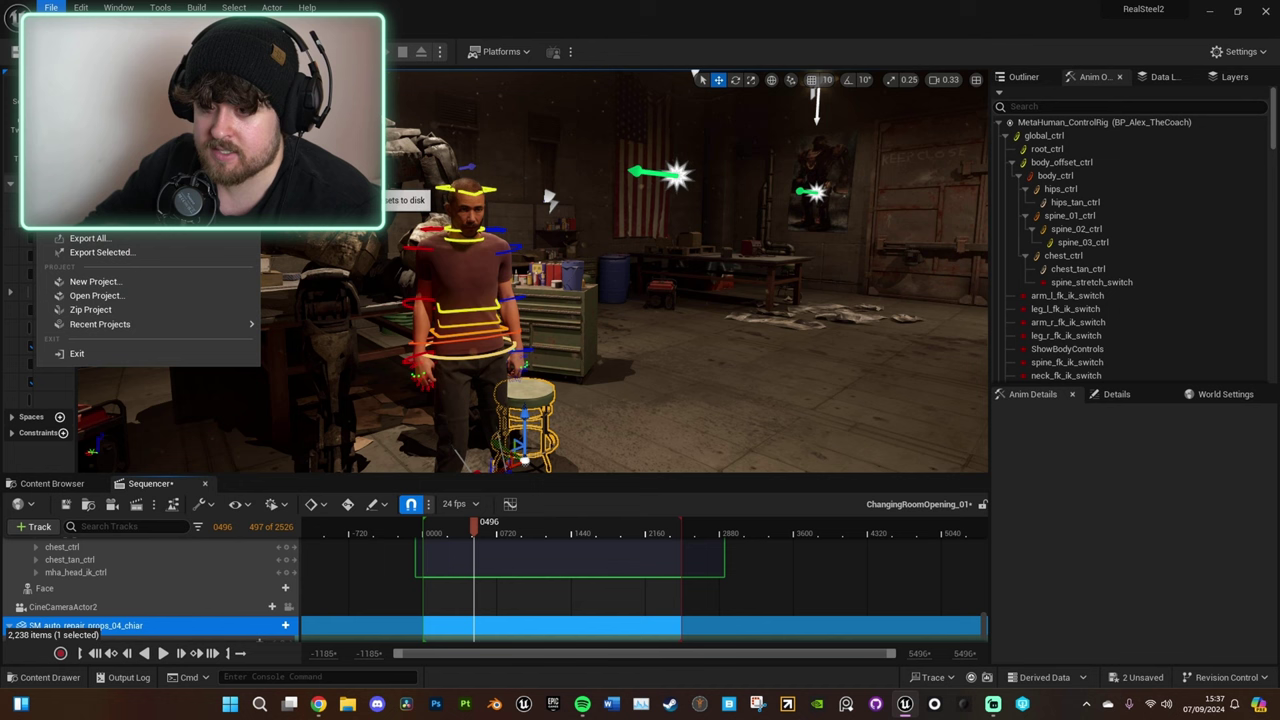
{"action": "left_click", "coordinate": [193, 182]}
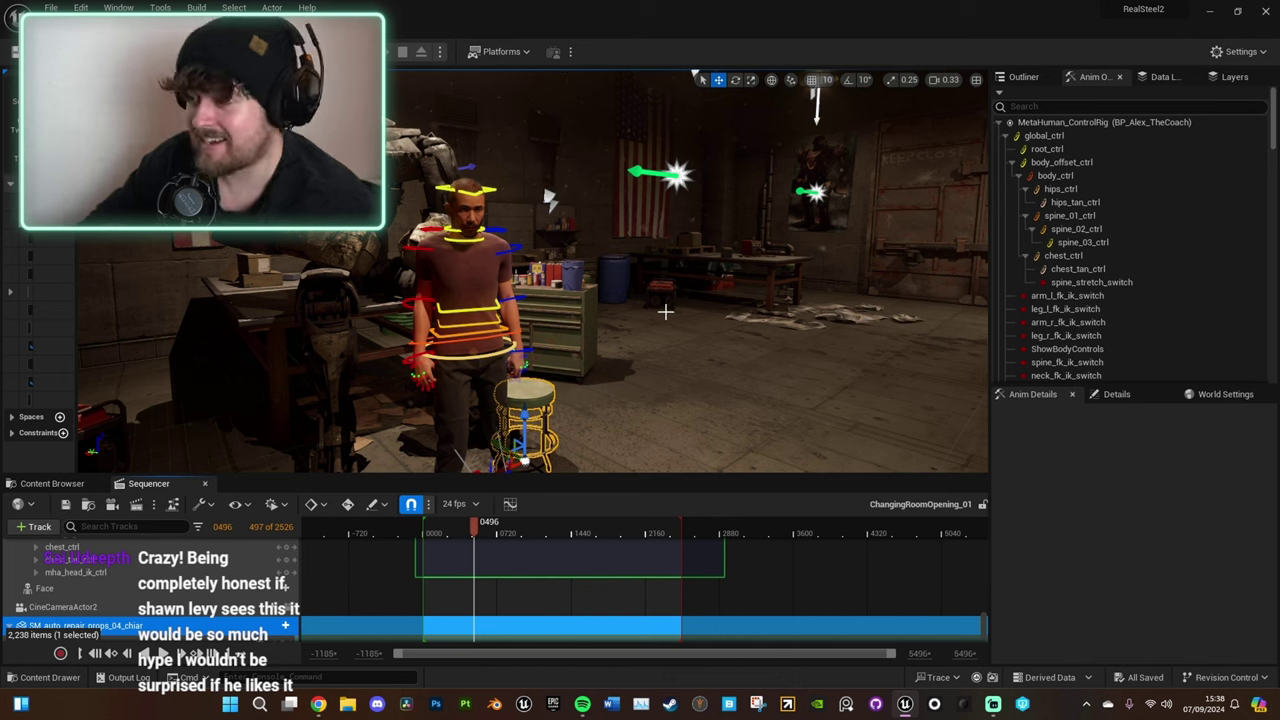
Review the coach's performance around the robot by scrubbing to frame 879 and playing the sequence onward from there
{"action": "right_click_drag", "start_coordinate": [710, 371], "coordinate": [684, 373]}
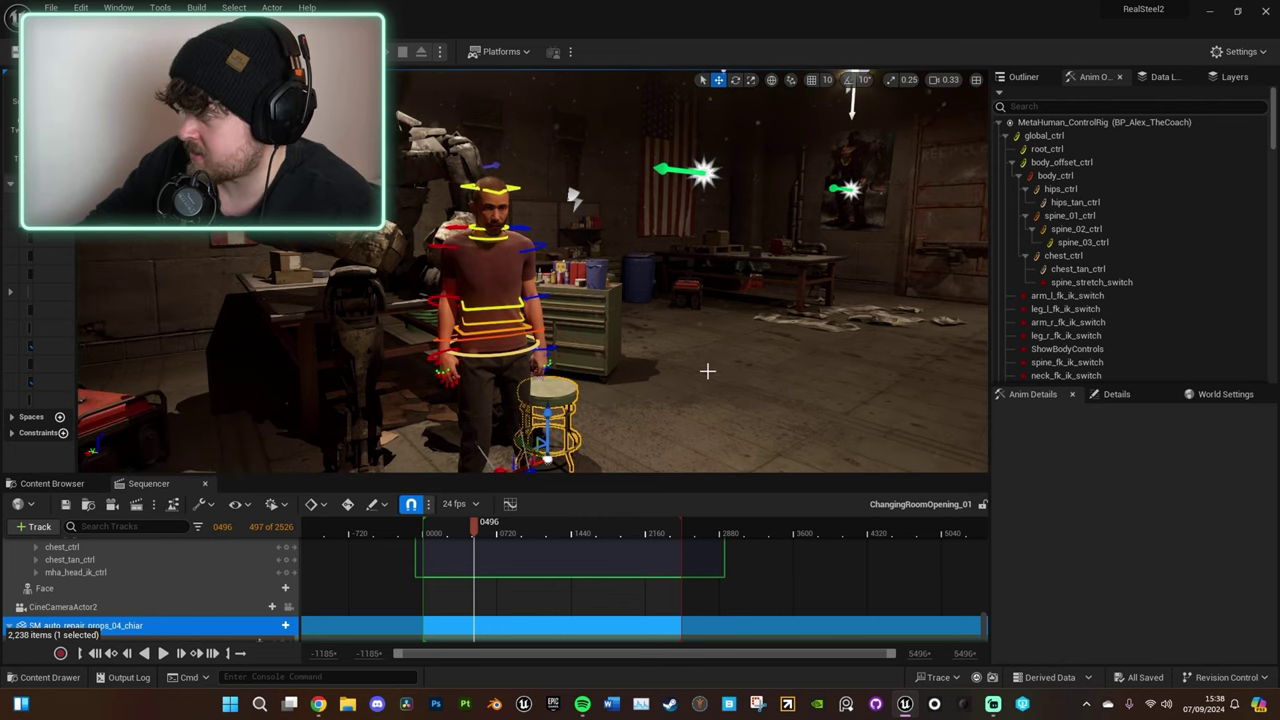
{"action": "right_click_drag", "start_coordinate": [684, 373], "coordinate": [523, 370]}
{"action": "middle_click_drag", "start_coordinate": [708, 186], "coordinate": [735, 170]}
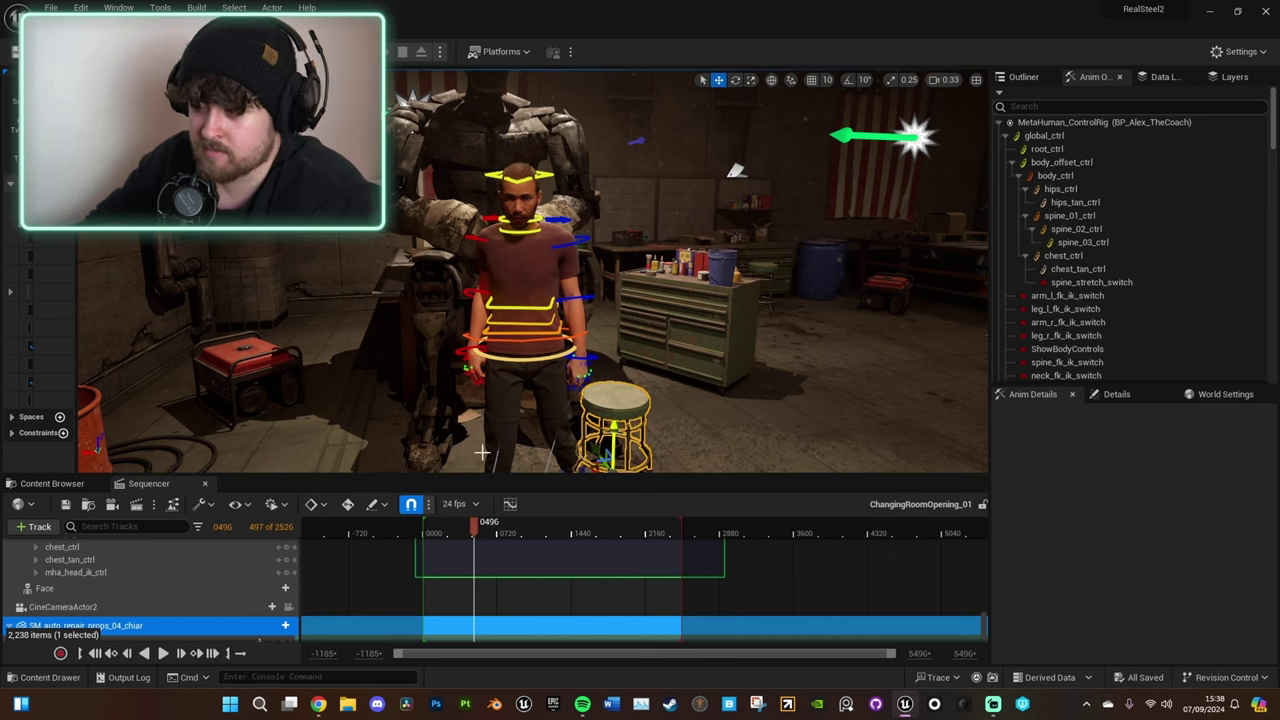
{"action": "left_click", "coordinate": [52, 483]}
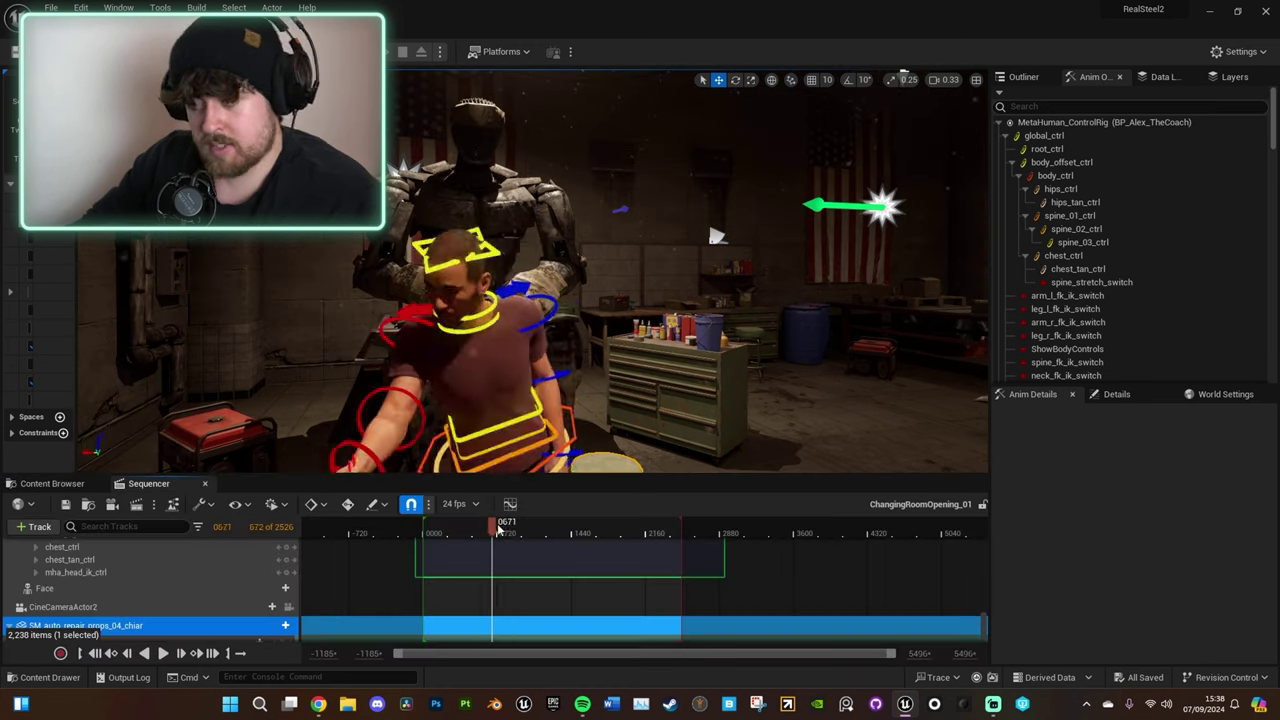
{"action": "mouse_move", "coordinate": [497, 526]}
{"action": "left_mouse_down"}
{"action": "mouse_move", "coordinate": [585, 522]}
{"action": "mouse_move", "coordinate": [512, 527]}
{"action": "left_mouse_up"}
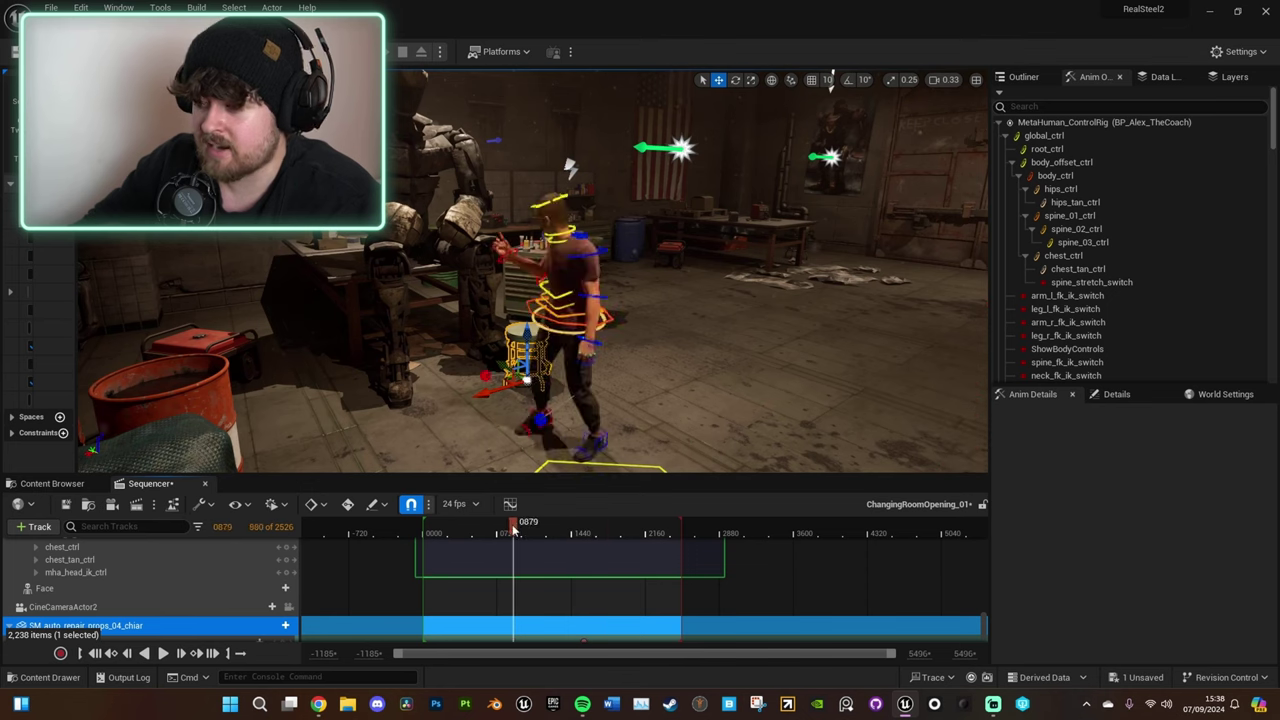
{"action": "key", "text": "space"}
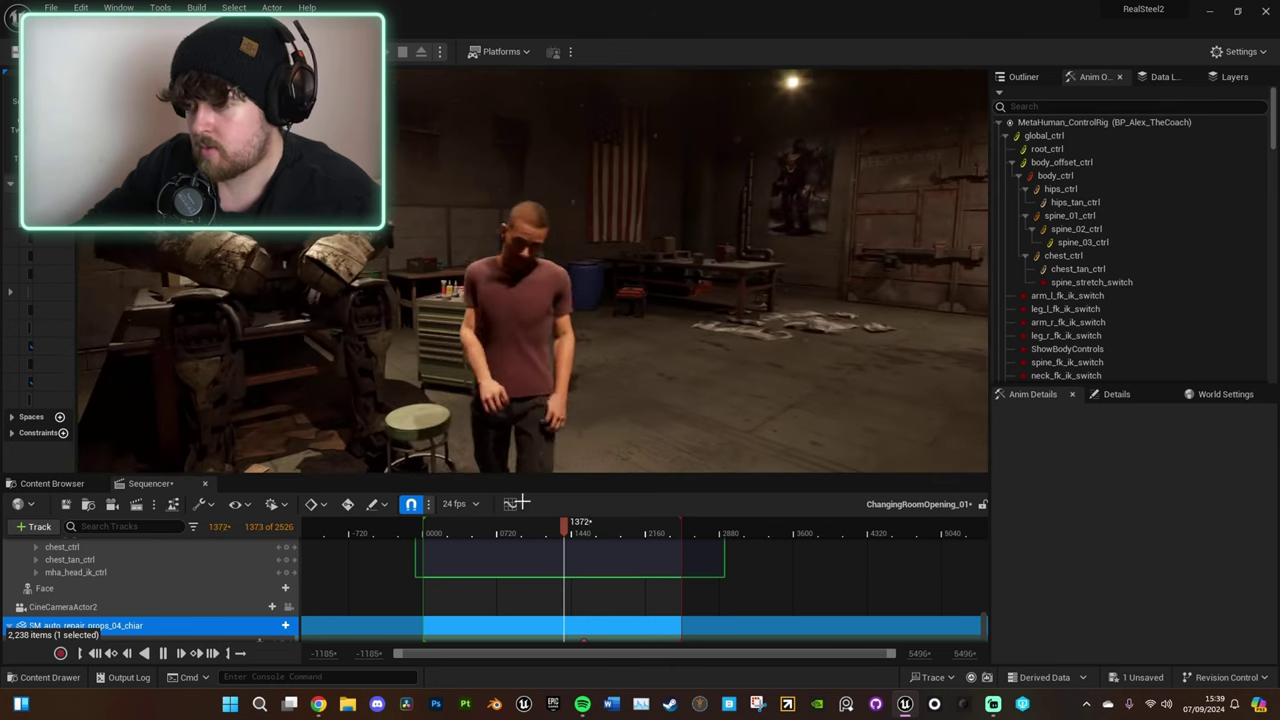
Create a MetaHuman Performance asset named CoachChangingRoomBefore01 in the MetaHumans/MTA folder
{"action": "left_click", "coordinate": [510, 533]}
{"action": "left_click", "coordinate": [52, 484]}
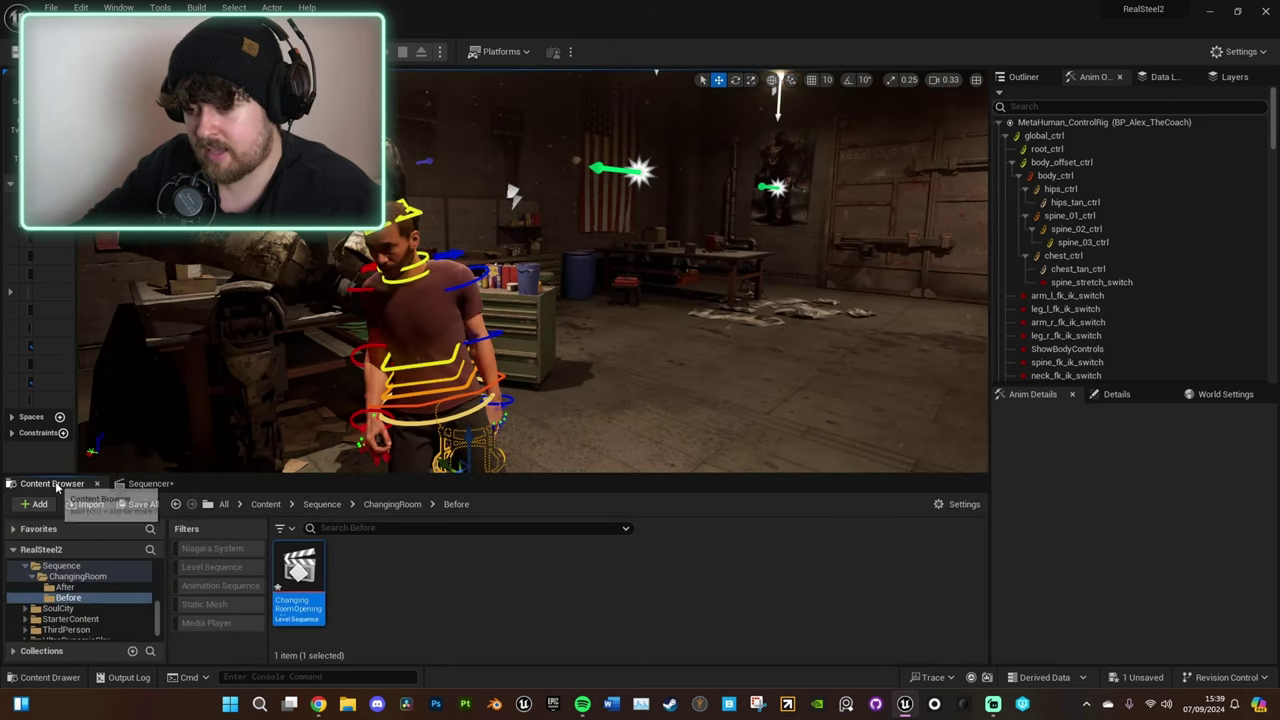
{"action": "left_click", "coordinate": [266, 504]}
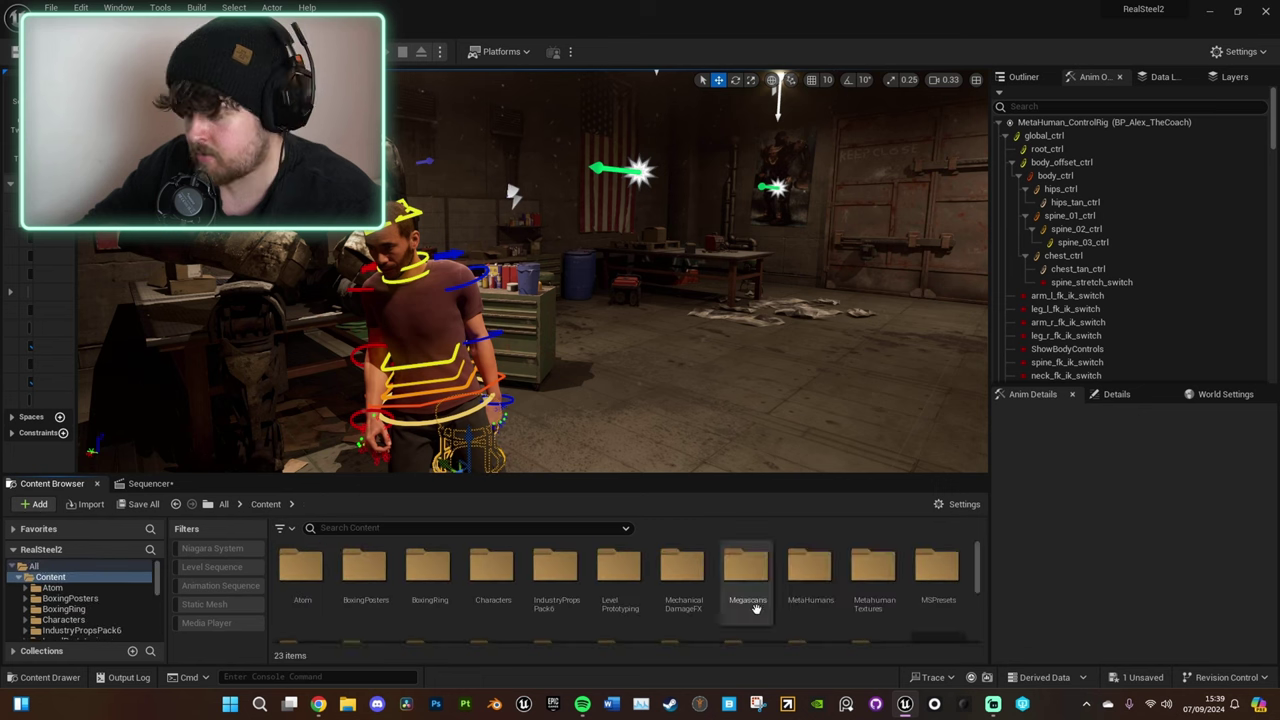
{"action": "double_click", "coordinate": [810, 572]}
{"action": "double_click", "coordinate": [605, 574]}
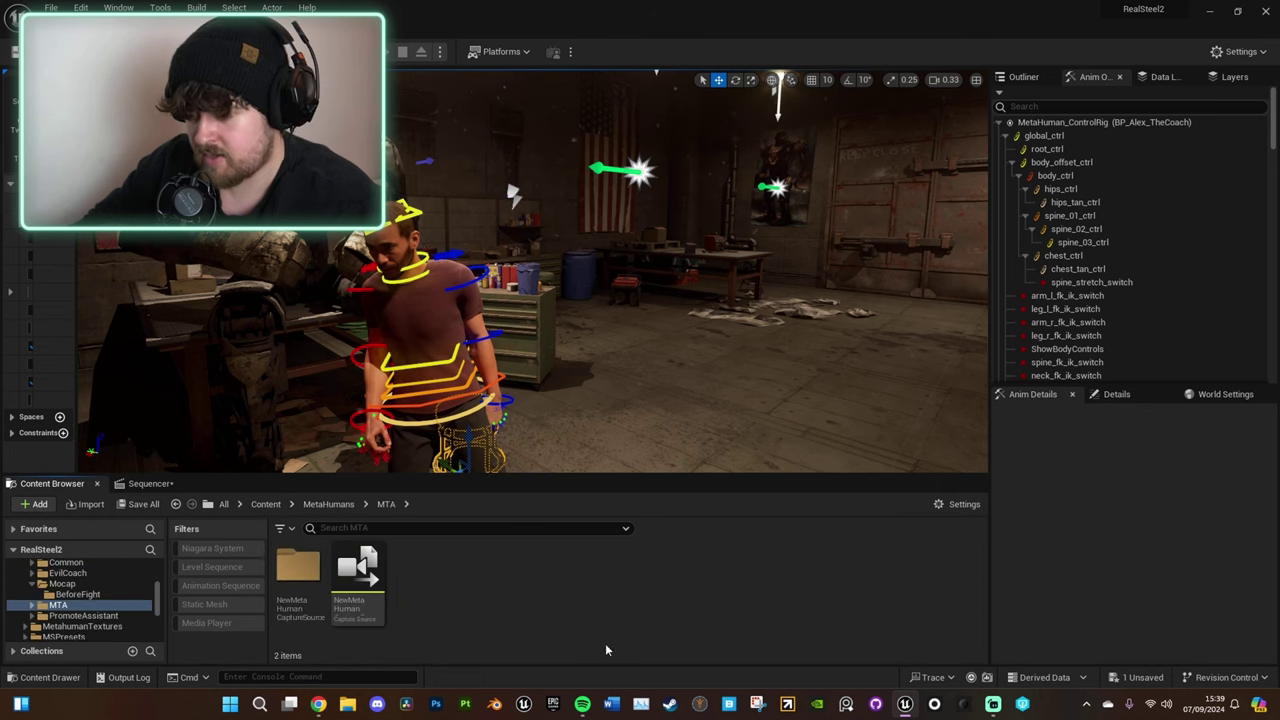
{"action": "right_click", "coordinate": [477, 577]}
{"action": "mouse_move", "coordinate": [605, 485]}
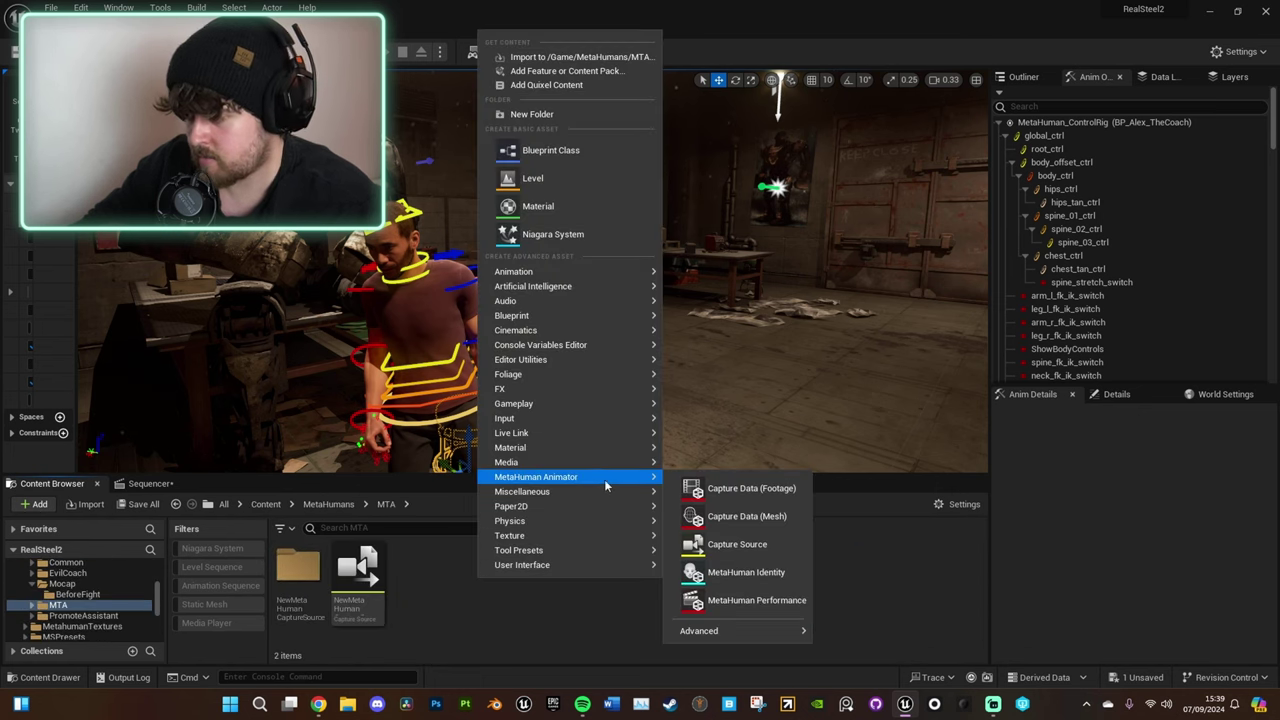
{"action": "left_click", "coordinate": [690, 600]}
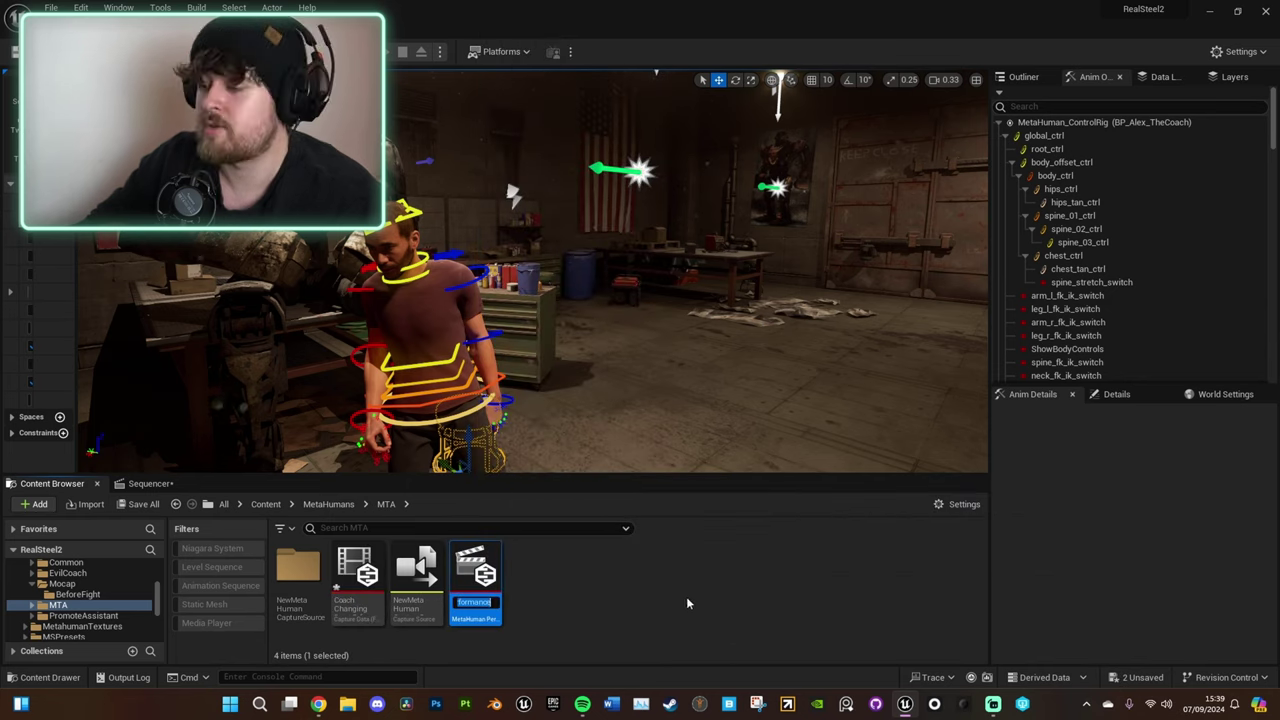
{"action": "type", "text": "CoachChangingRoomBefore01"}
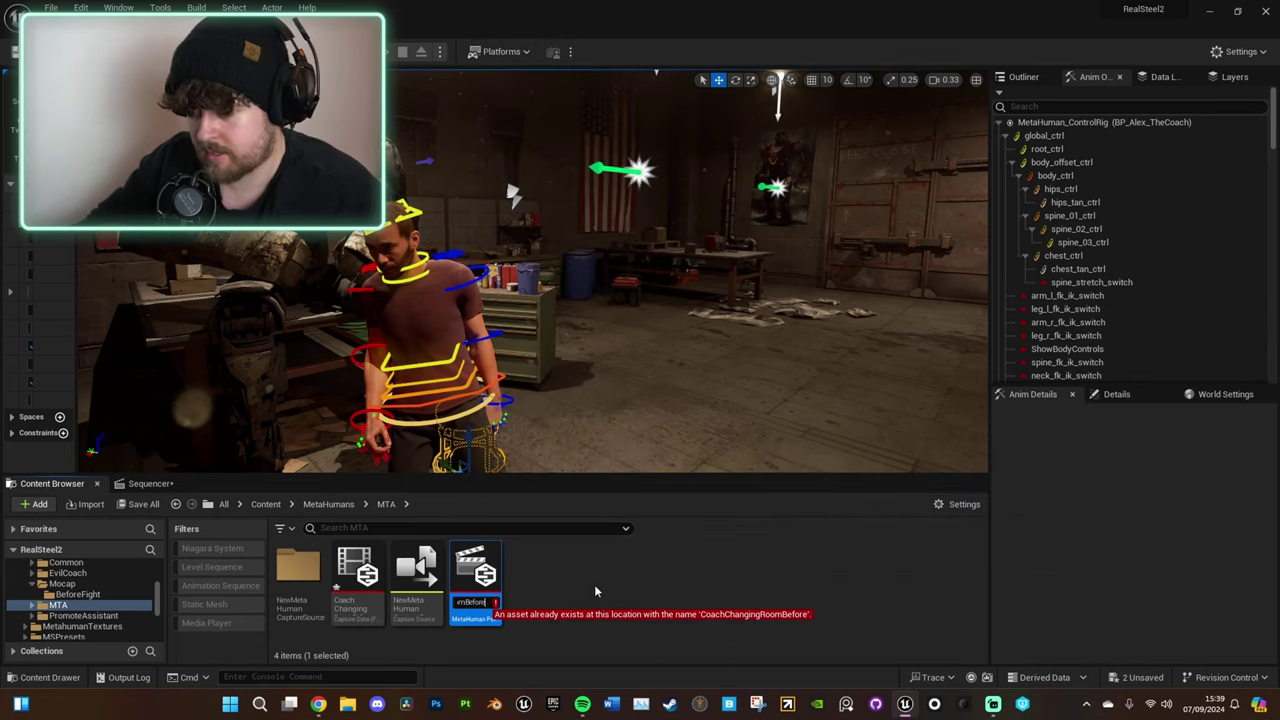
Open the CoachChangingRoomBefore01 performance and assign CoachChangingRoomFacial_1 as its footage capture data
{"action": "double_click", "coordinate": [368, 585]}
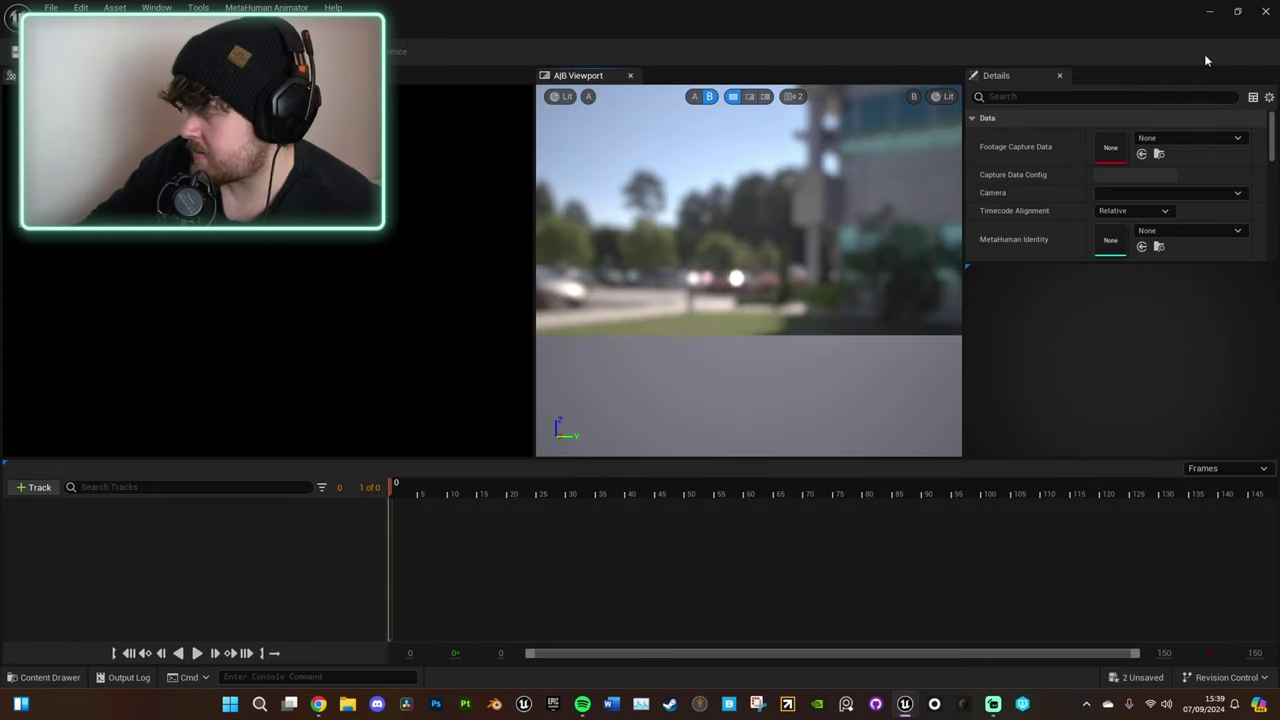
{"action": "left_click", "coordinate": [1195, 138]}
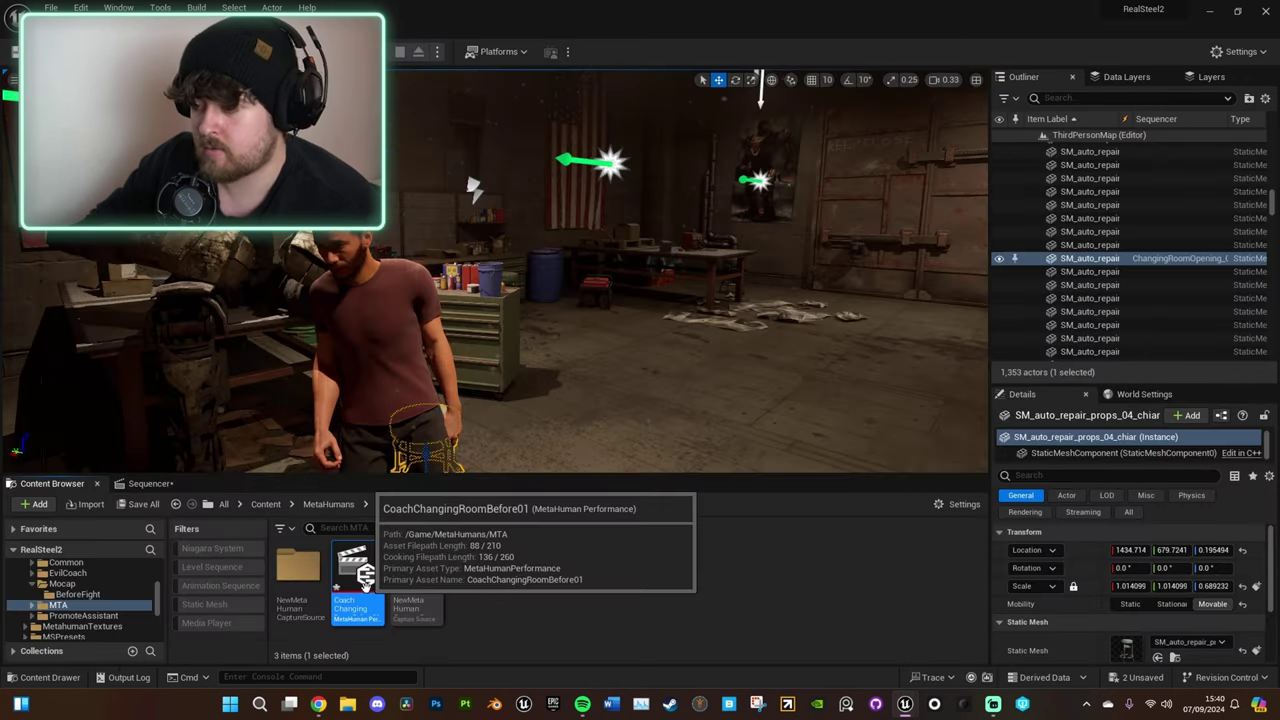
{"action": "double_click", "coordinate": [358, 585]}
{"action": "left_click", "coordinate": [1172, 138]}
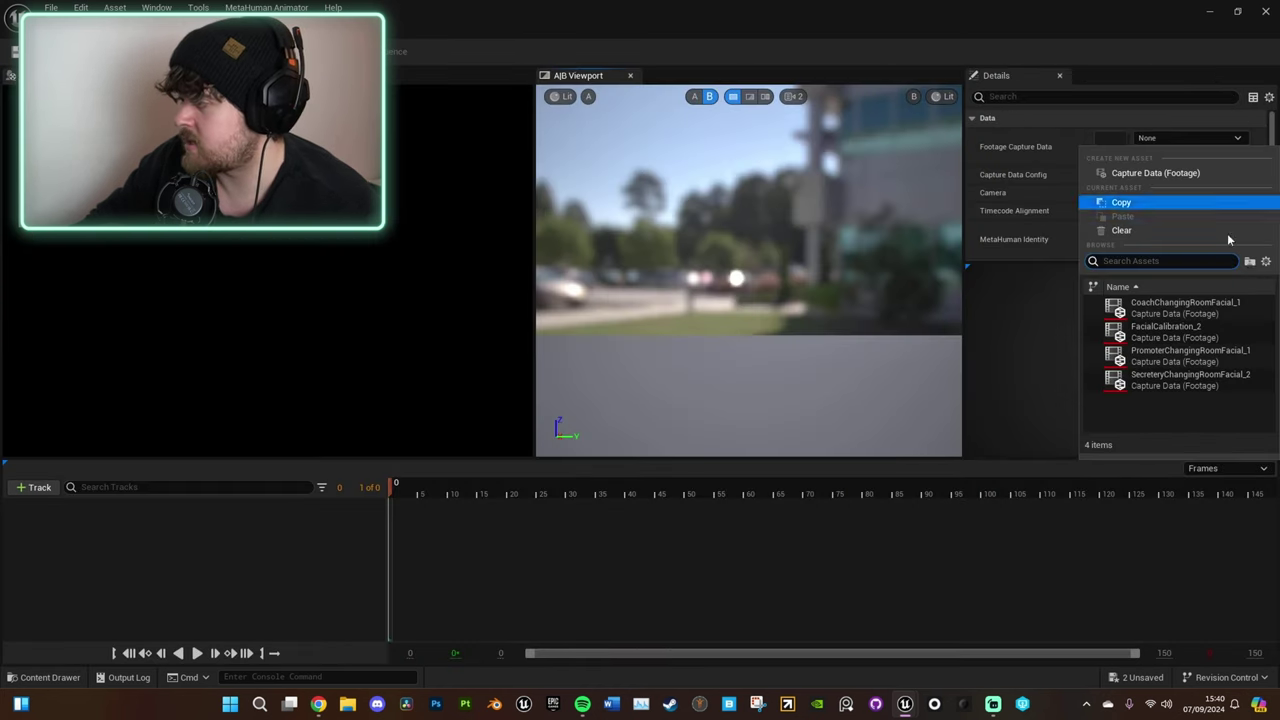
{"action": "left_click", "coordinate": [1202, 312]}
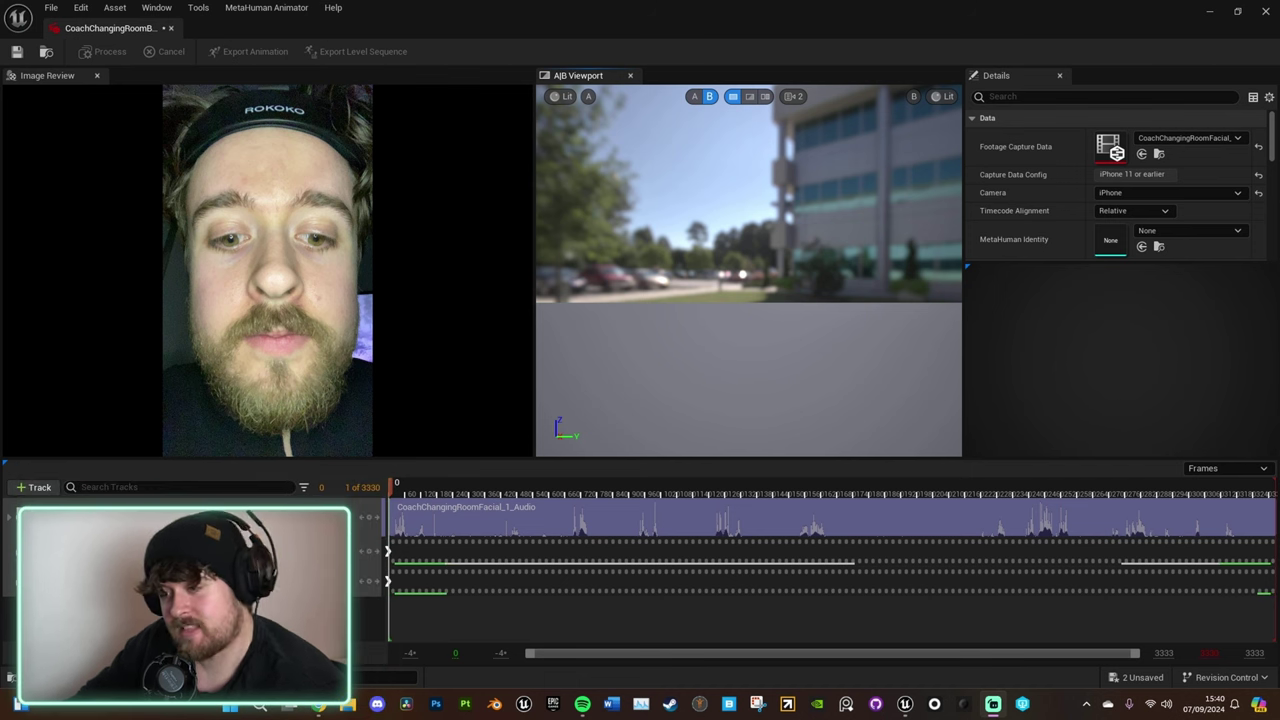
Review the coach's facial footage by scrubbing from the start past frame 969 and back to frame 307
{"action": "left_click", "coordinate": [425, 492]}
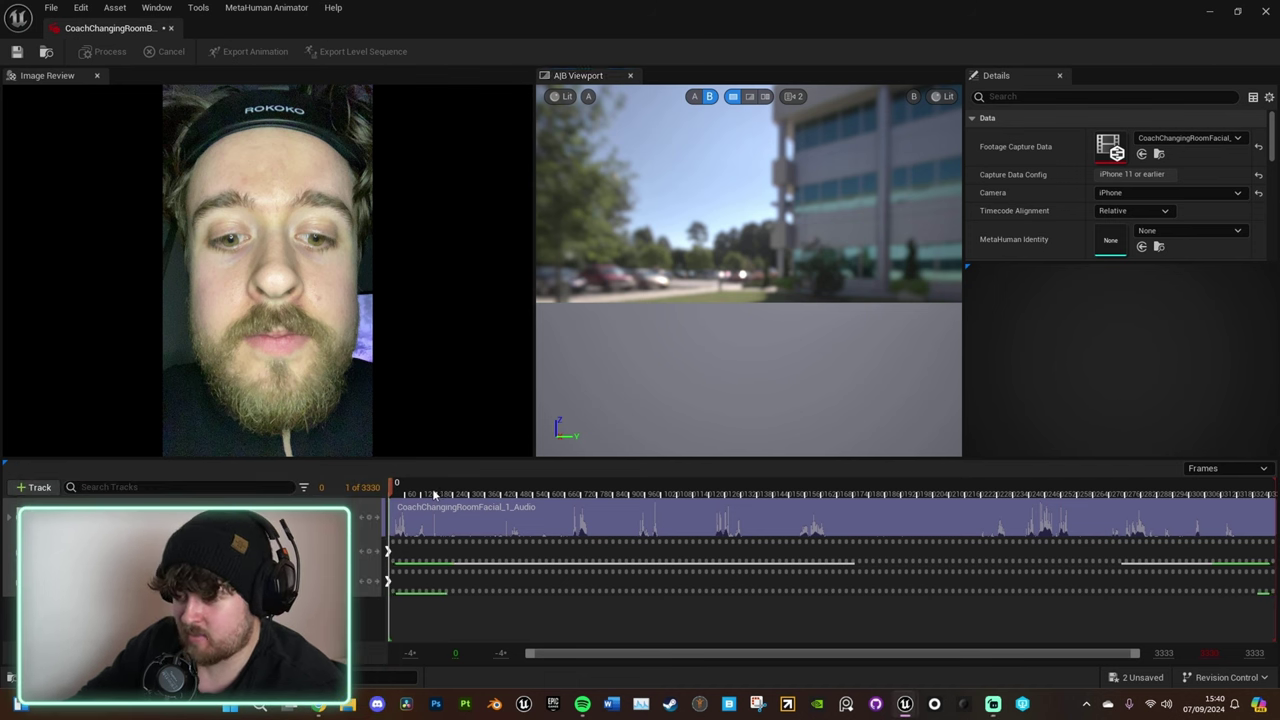
{"action": "left_click_drag", "start_coordinate": [422, 492], "coordinate": [607, 497]}
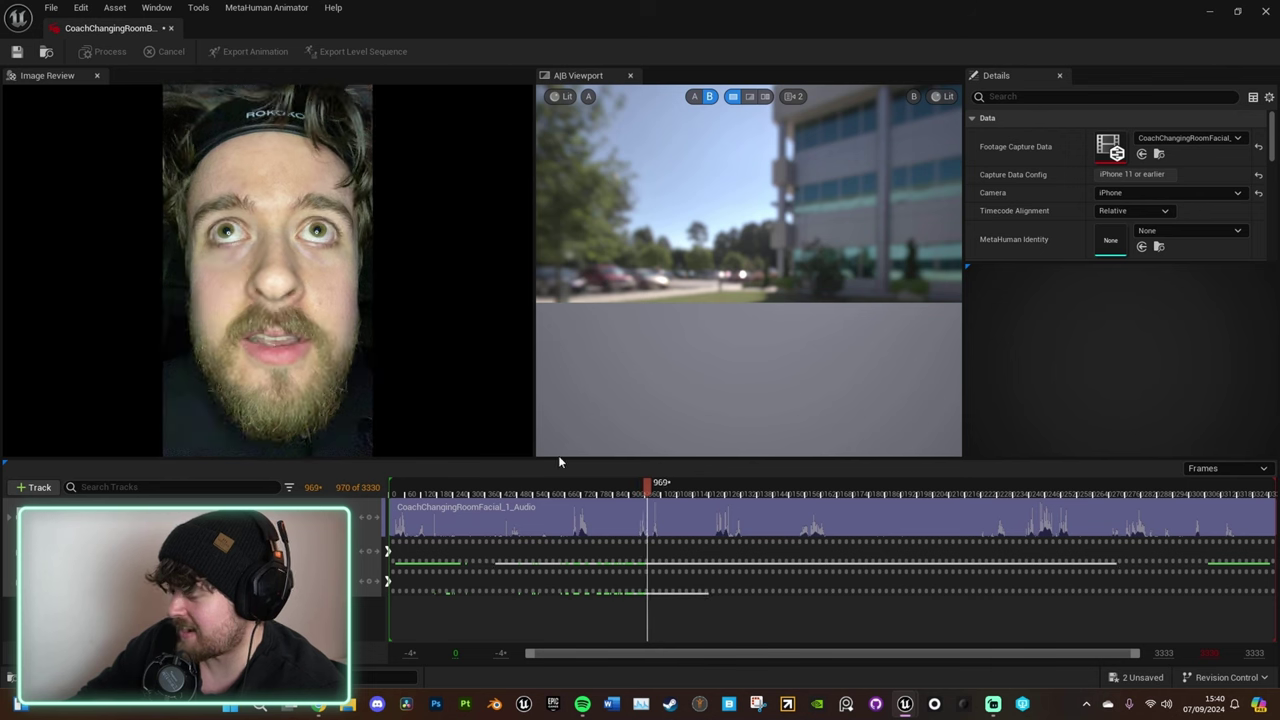
{"action": "left_click", "coordinate": [471, 492]}
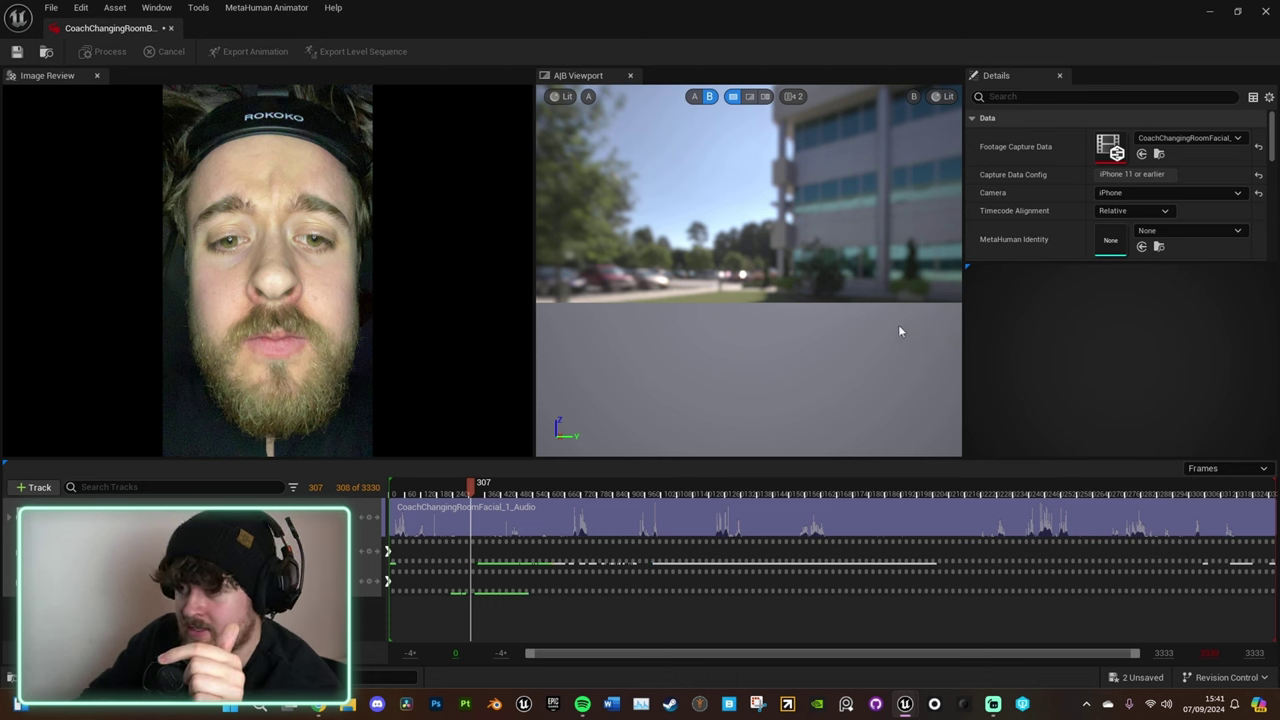
Check which MetaHuman Identity assets are available for the performance and close its editor
{"action": "left_click", "coordinate": [1210, 235]}
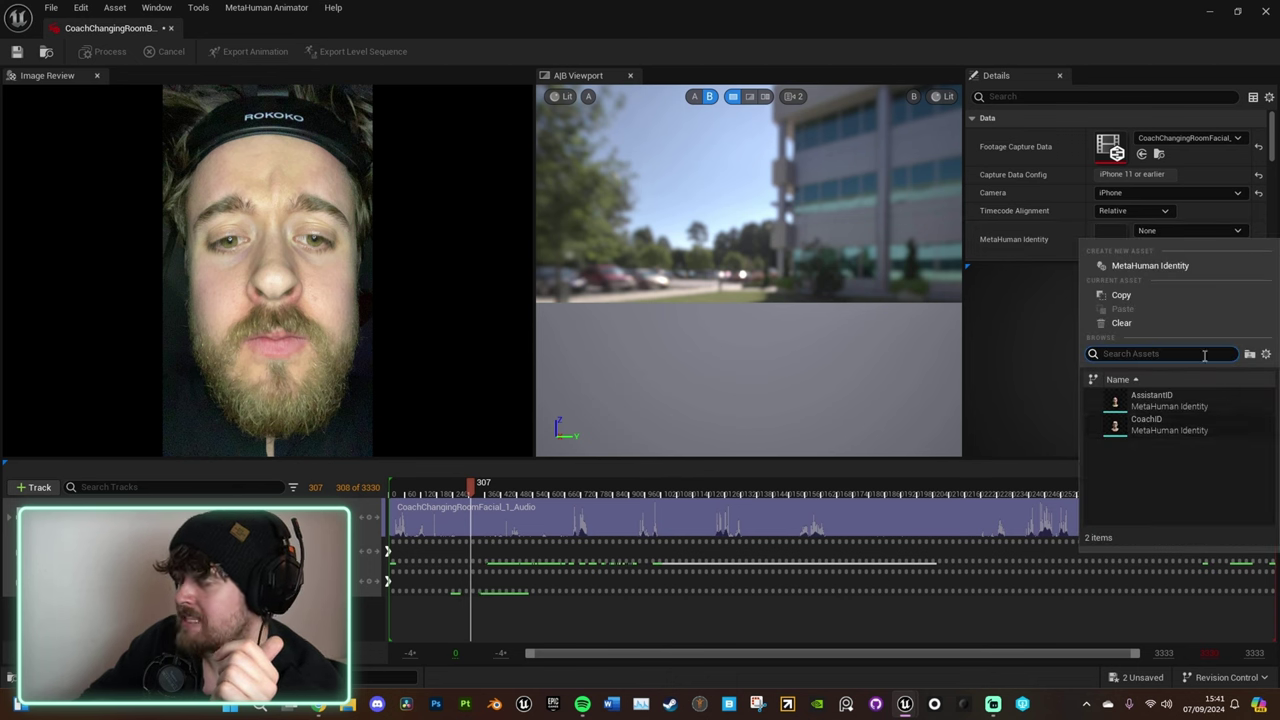
{"action": "left_click", "coordinate": [1045, 313]}
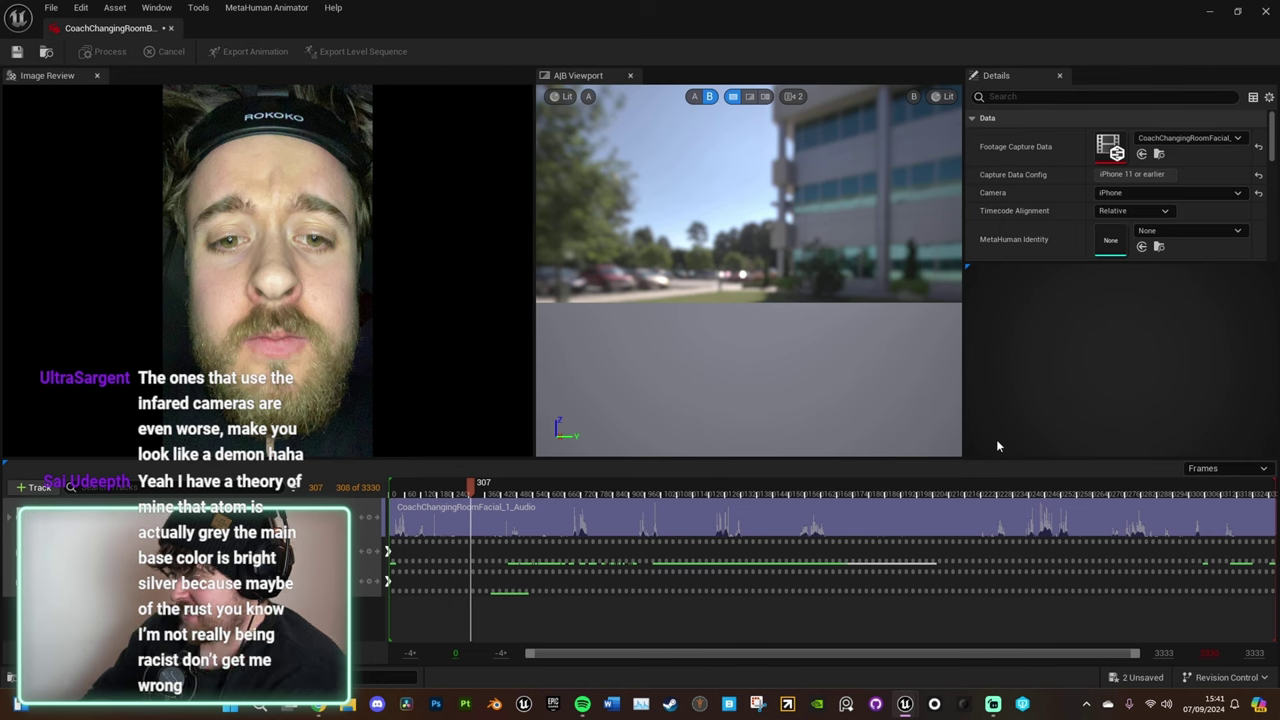
{"action": "left_click", "coordinate": [172, 28]}
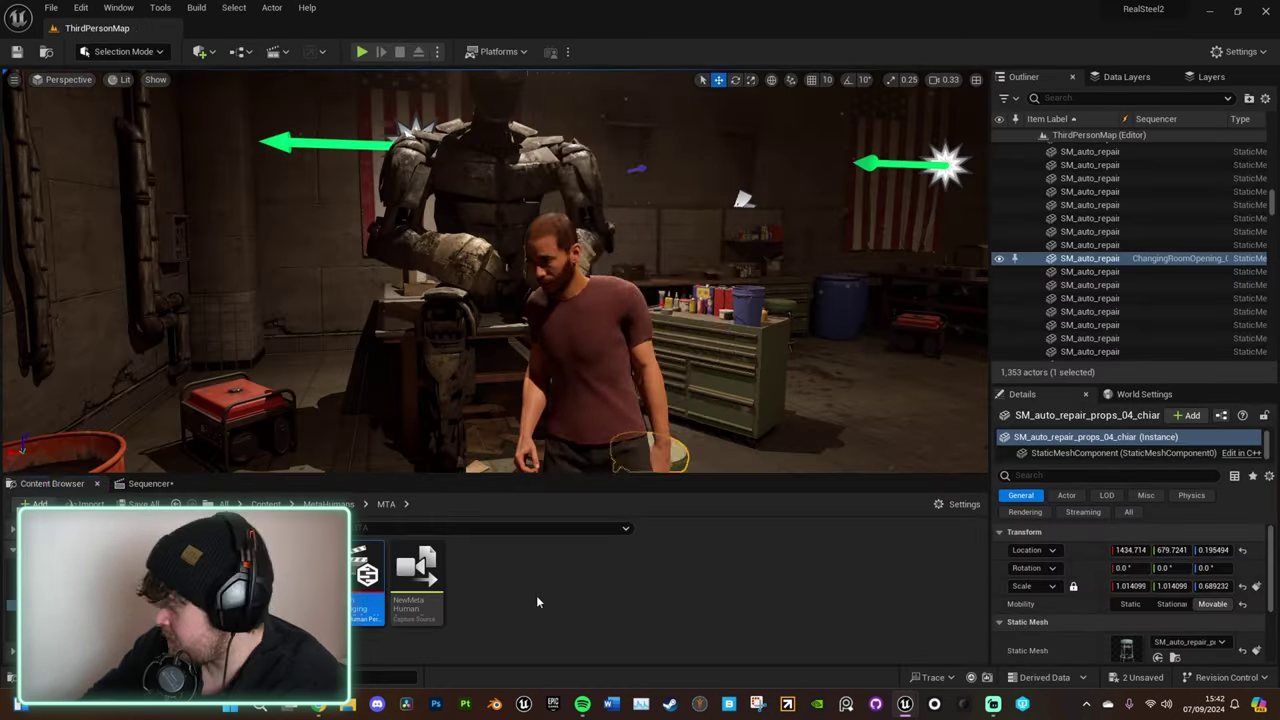
Create a MetaHuman Identity asset named SamsterID in the MTA folder
{"action": "right_click", "coordinate": [545, 597]}
{"action": "mouse_move", "coordinate": [631, 496]}
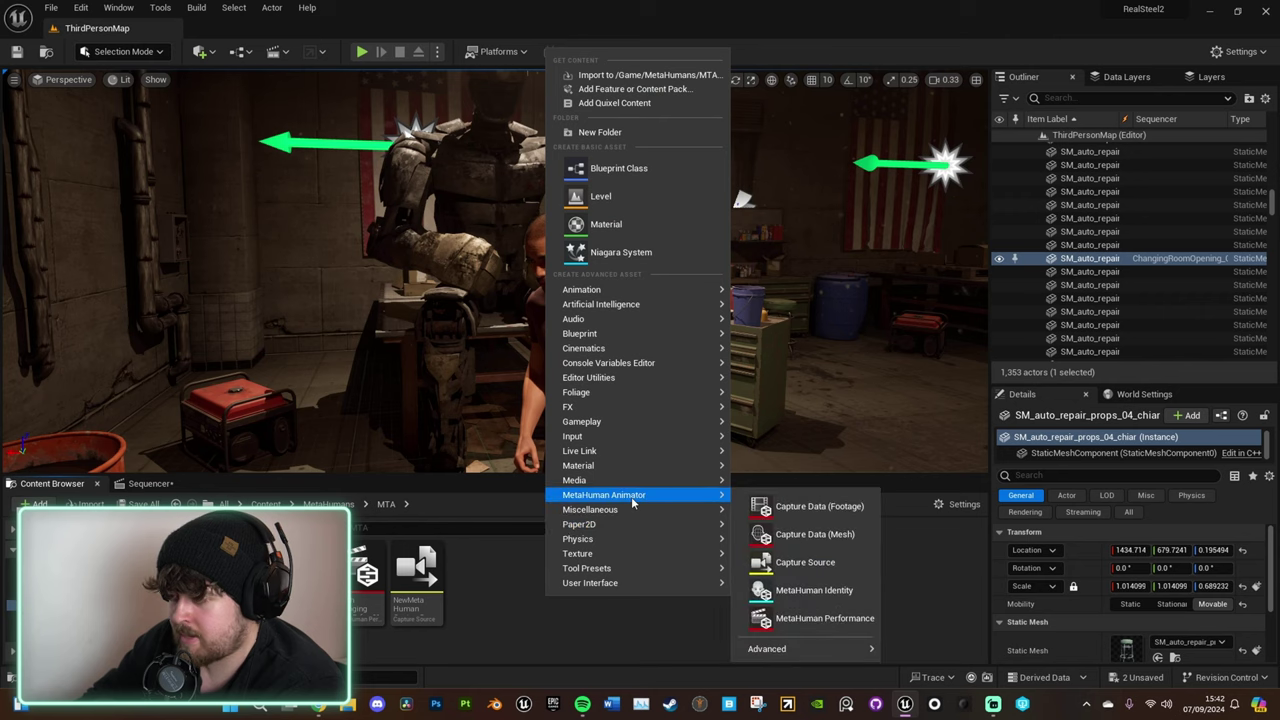
{"action": "left_click", "coordinate": [814, 590]}
{"action": "type", "text": "S"}
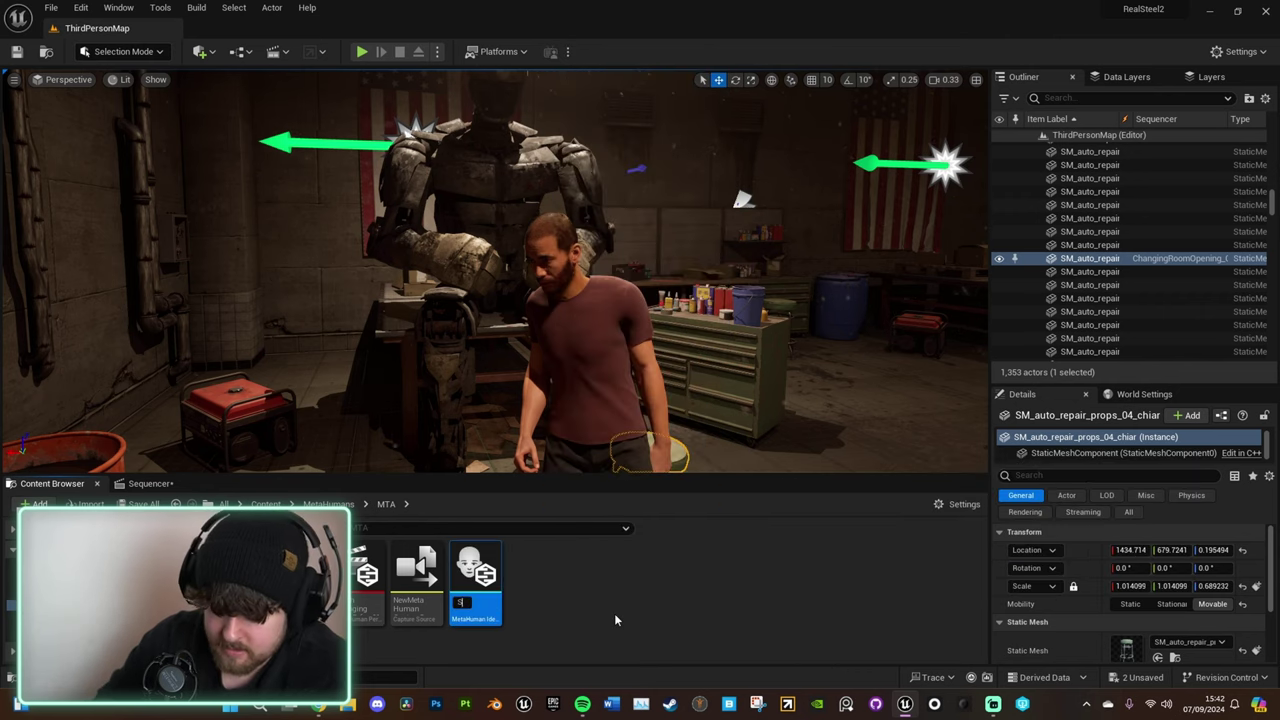
{"action": "type", "text": "amsterID"}
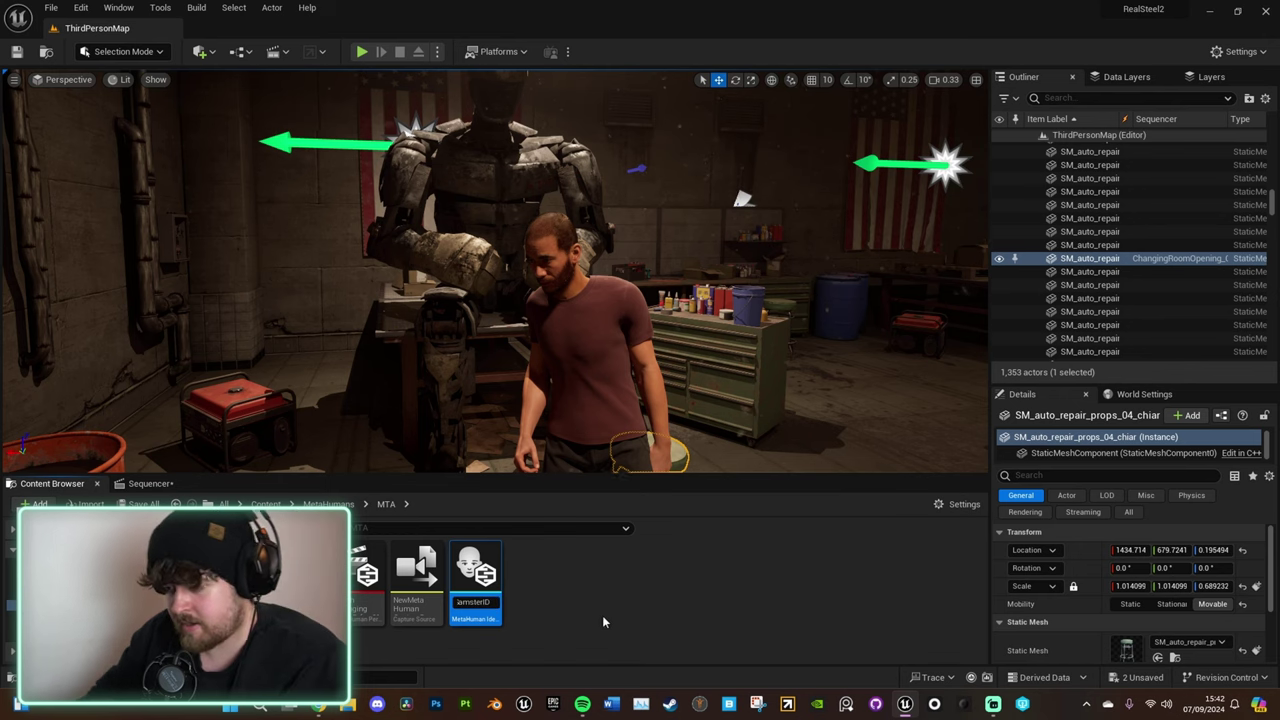
{"action": "key", "text": "Return"}
Open SamsterID and create its components from the FacialCalibration_2 footage
{"action": "double_click", "coordinate": [476, 578]}
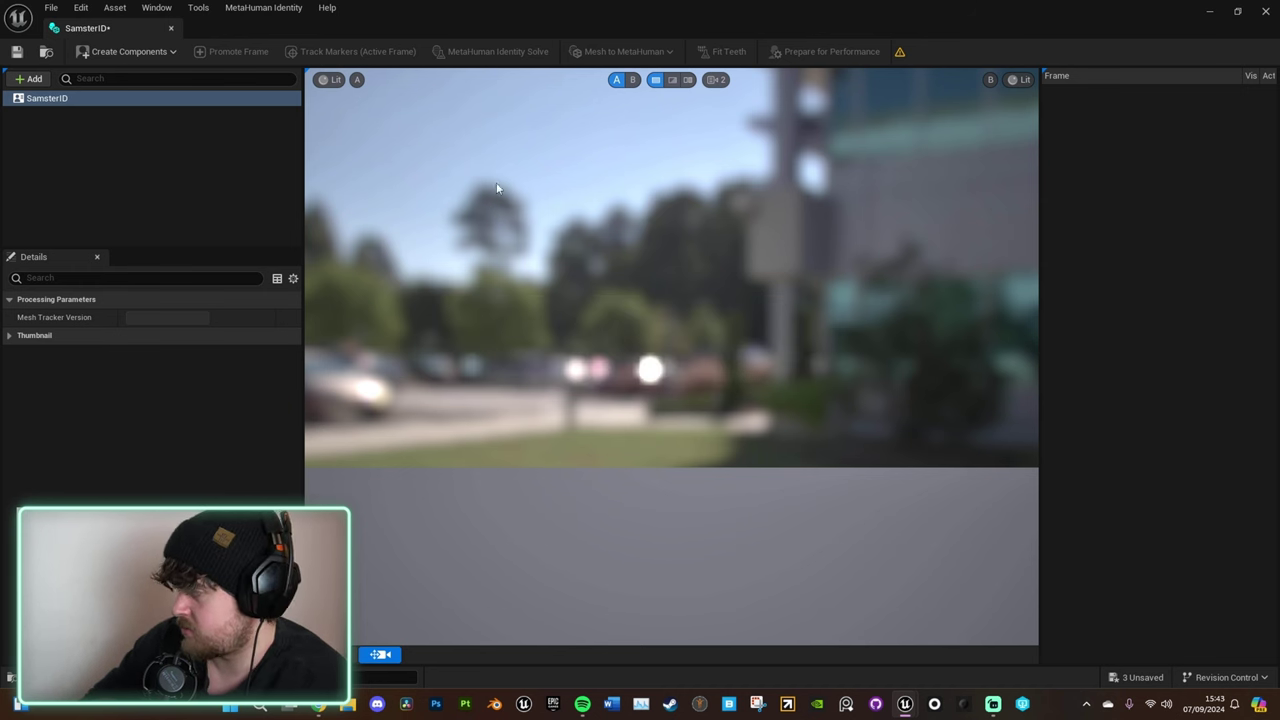
{"action": "left_click", "coordinate": [158, 52]}
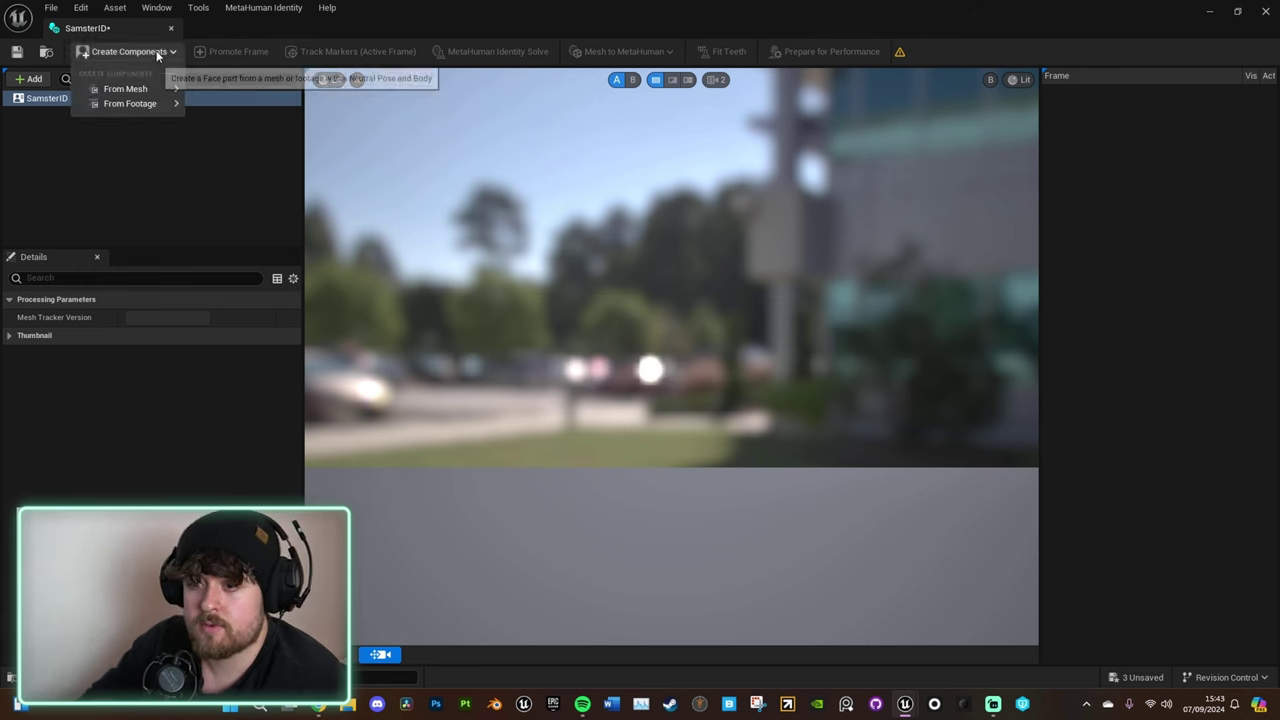
{"action": "mouse_move", "coordinate": [160, 103]}
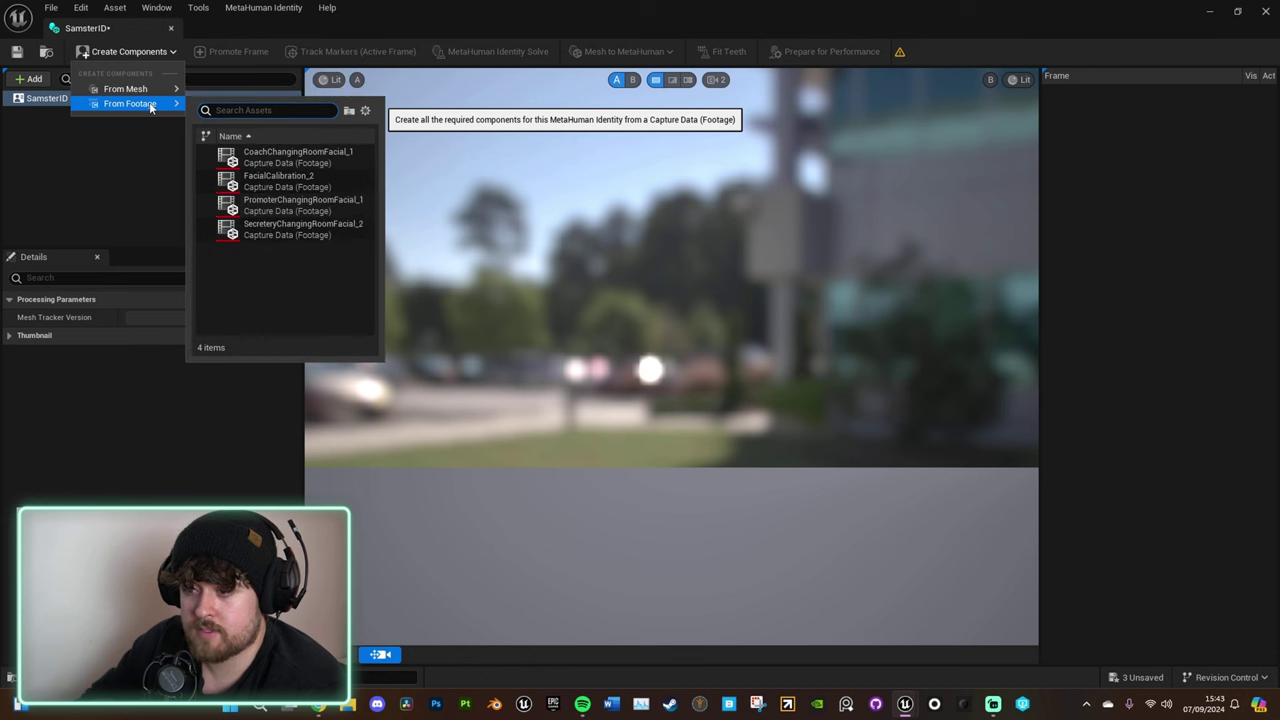
{"action": "left_click", "coordinate": [298, 188]}
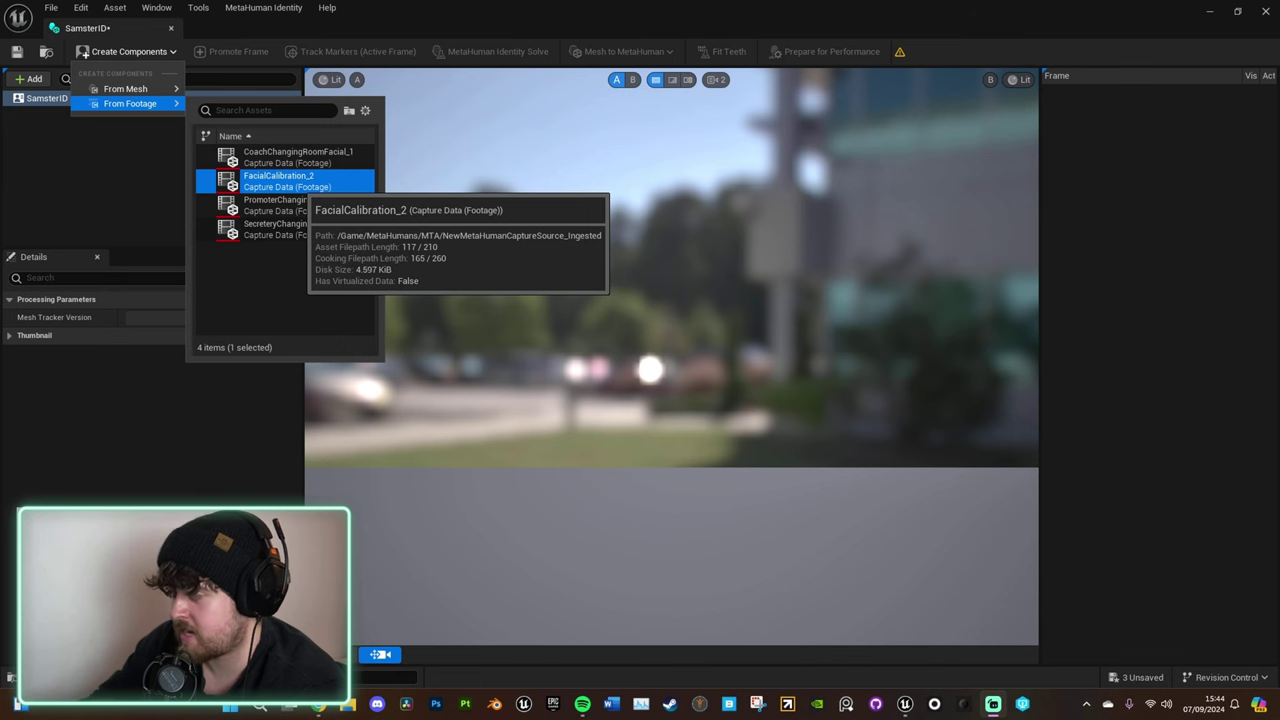
{"action": "key", "text": "Return"}
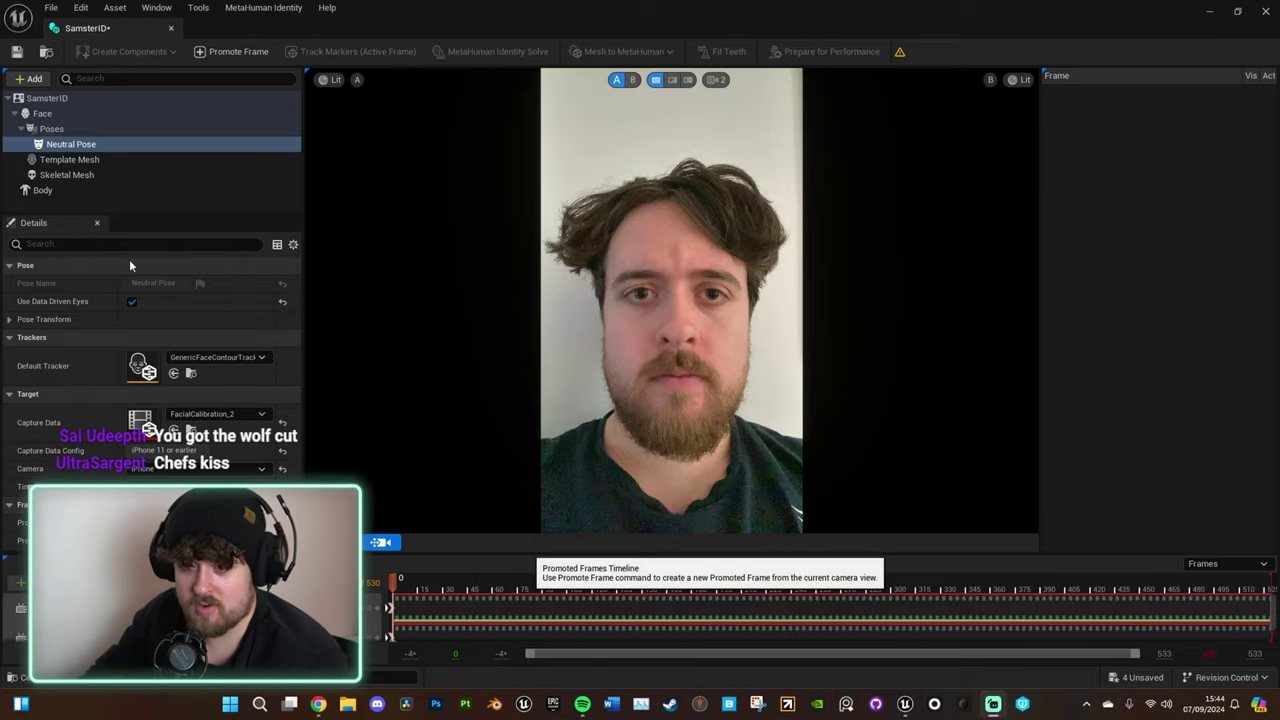
Set the identity's body to the tallest height and promote frame 0 of the Neutral Pose as the front view
{"action": "left_click", "coordinate": [68, 187]}
{"action": "left_click_drag", "start_coordinate": [177, 284], "coordinate": [206, 284]}
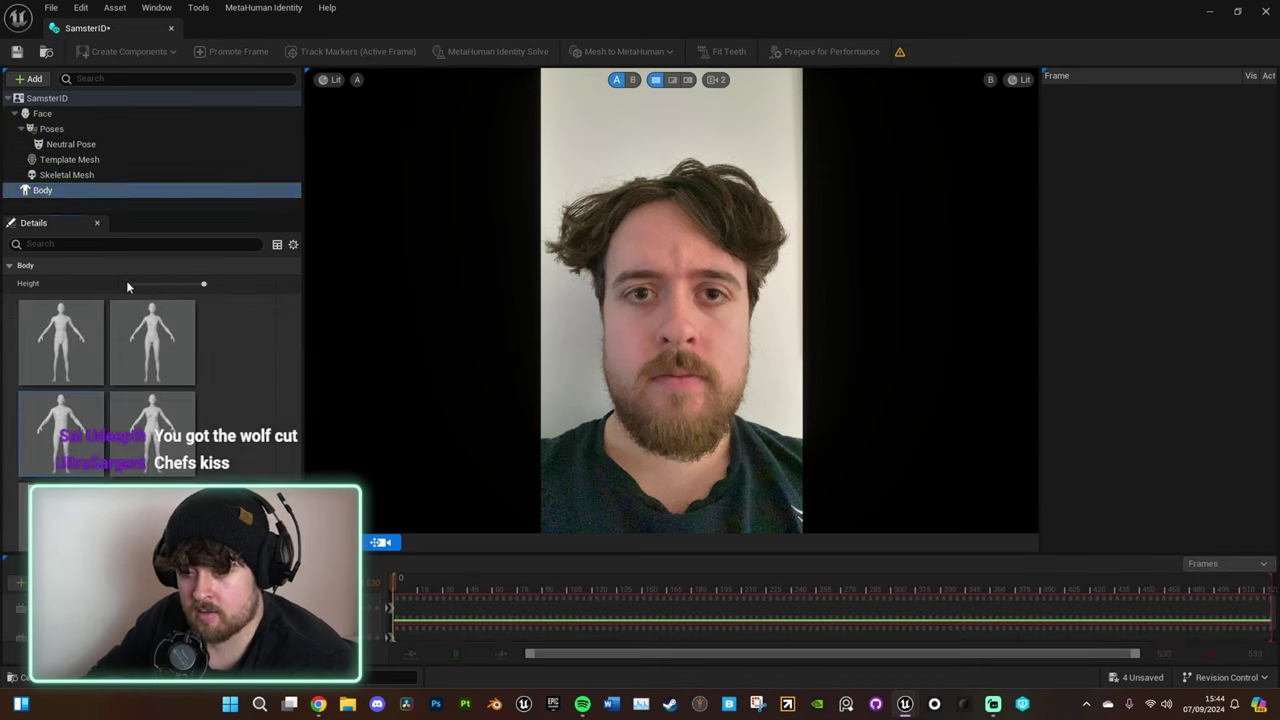
{"action": "left_click", "coordinate": [80, 145]}
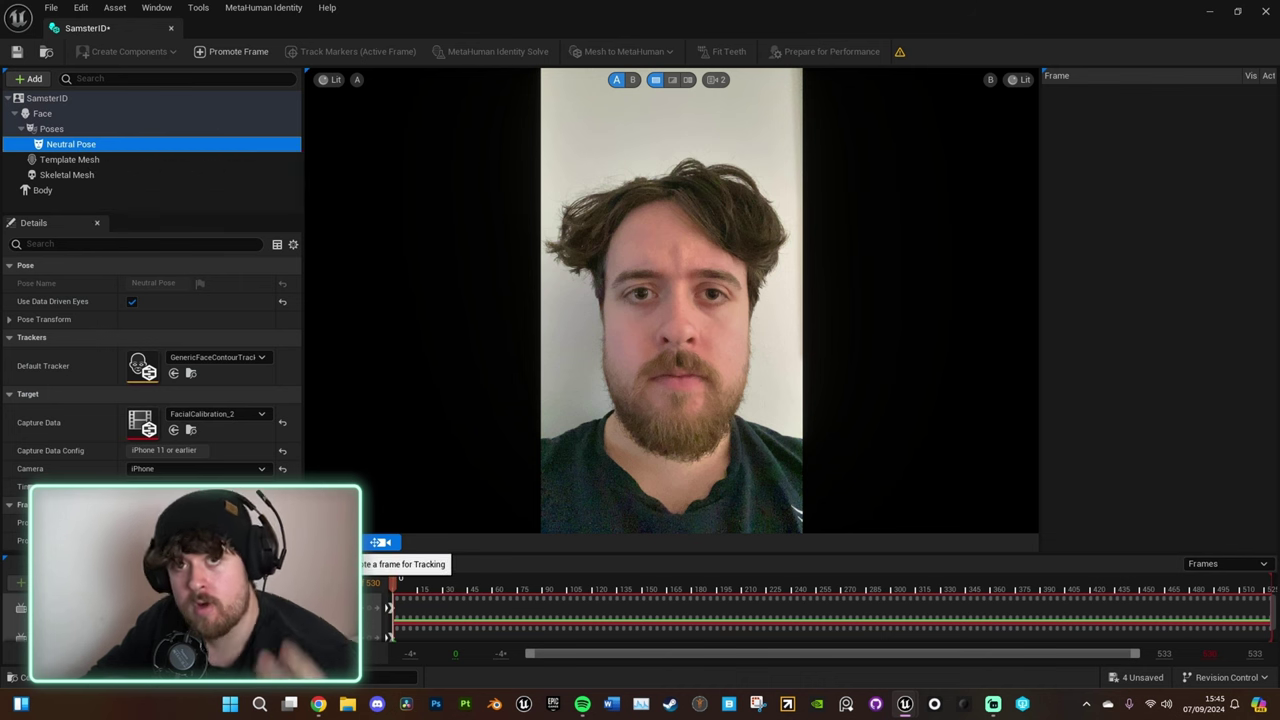
{"action": "left_click", "coordinate": [231, 55]}
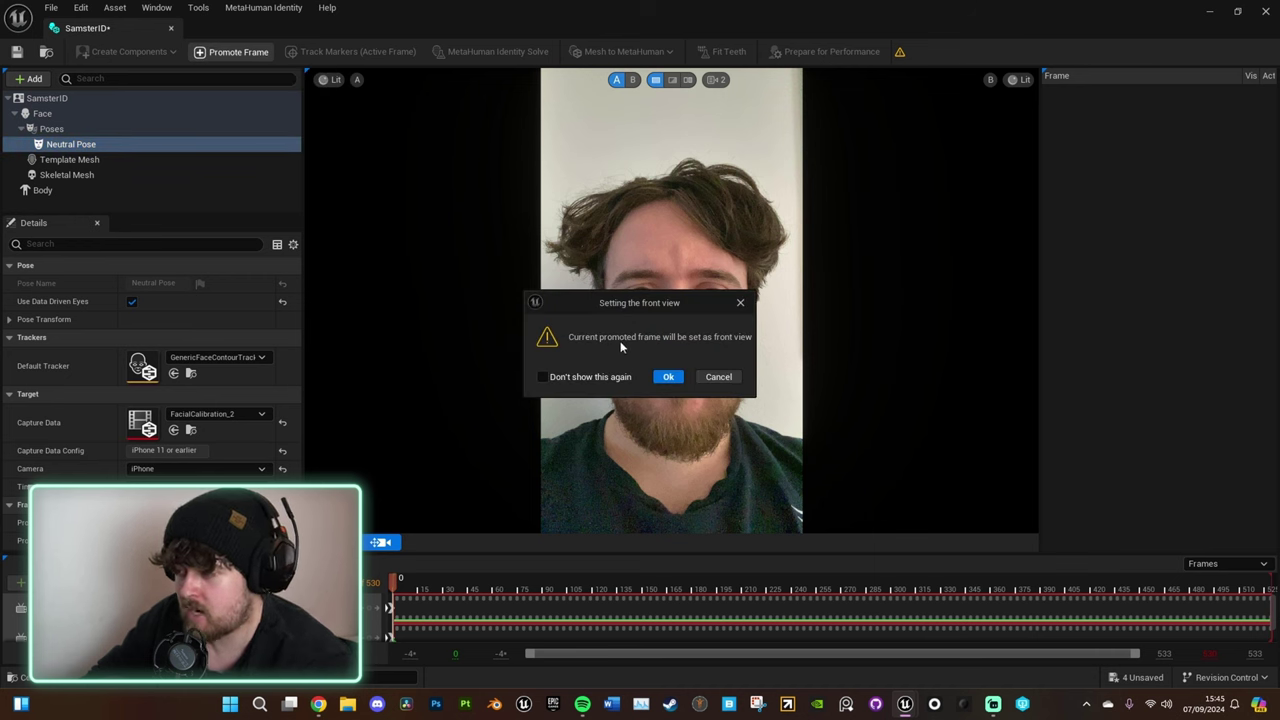
{"action": "left_click", "coordinate": [668, 377]}
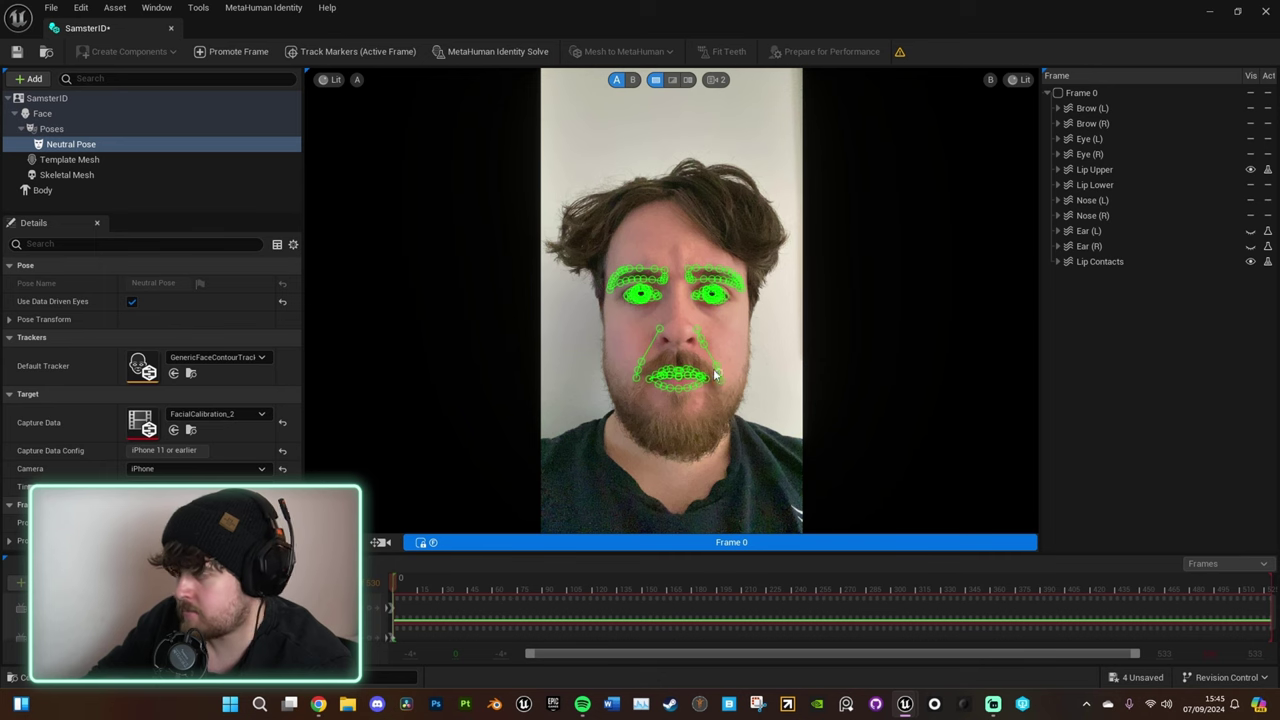
Examine how closely the tracking markers on frame 0 follow the brows, eyes, nose folds and lips
{"action": "scroll", "coordinate": [721, 308], "scroll_direction": "up", "scroll_amount": 6}
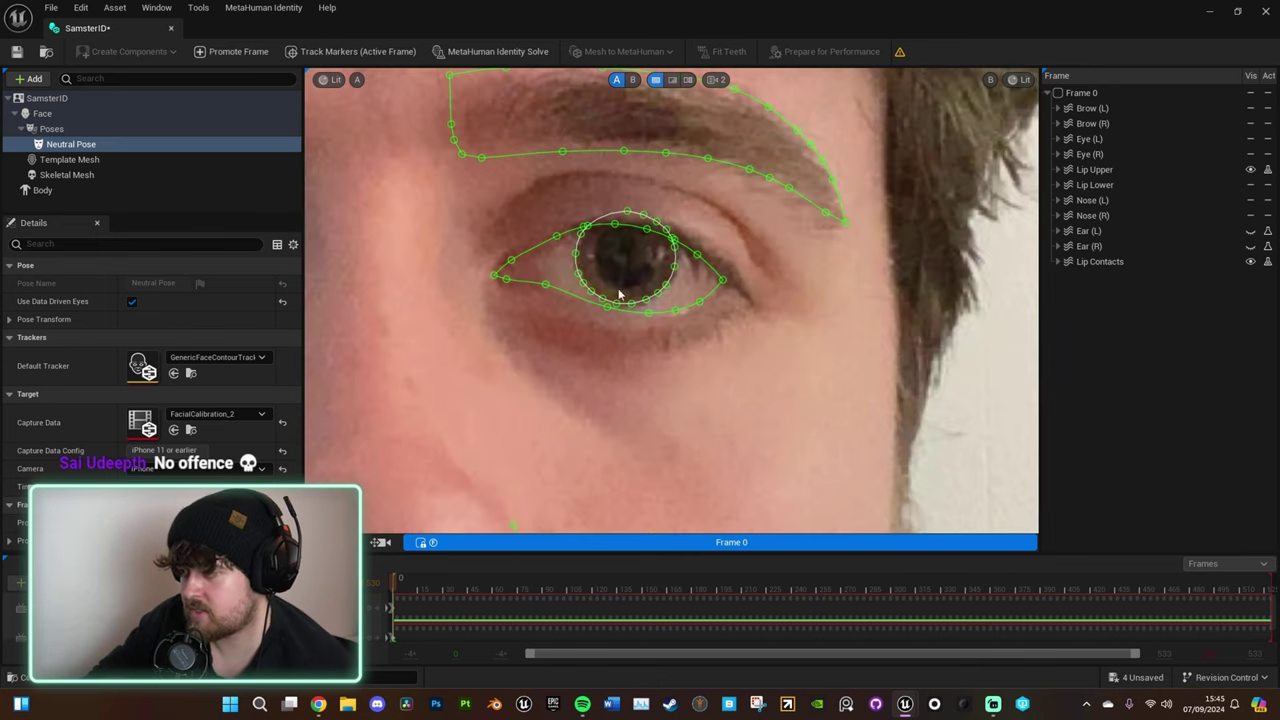
{"action": "middle_click_drag", "start_coordinate": [556, 408], "coordinate": [614, 476]}
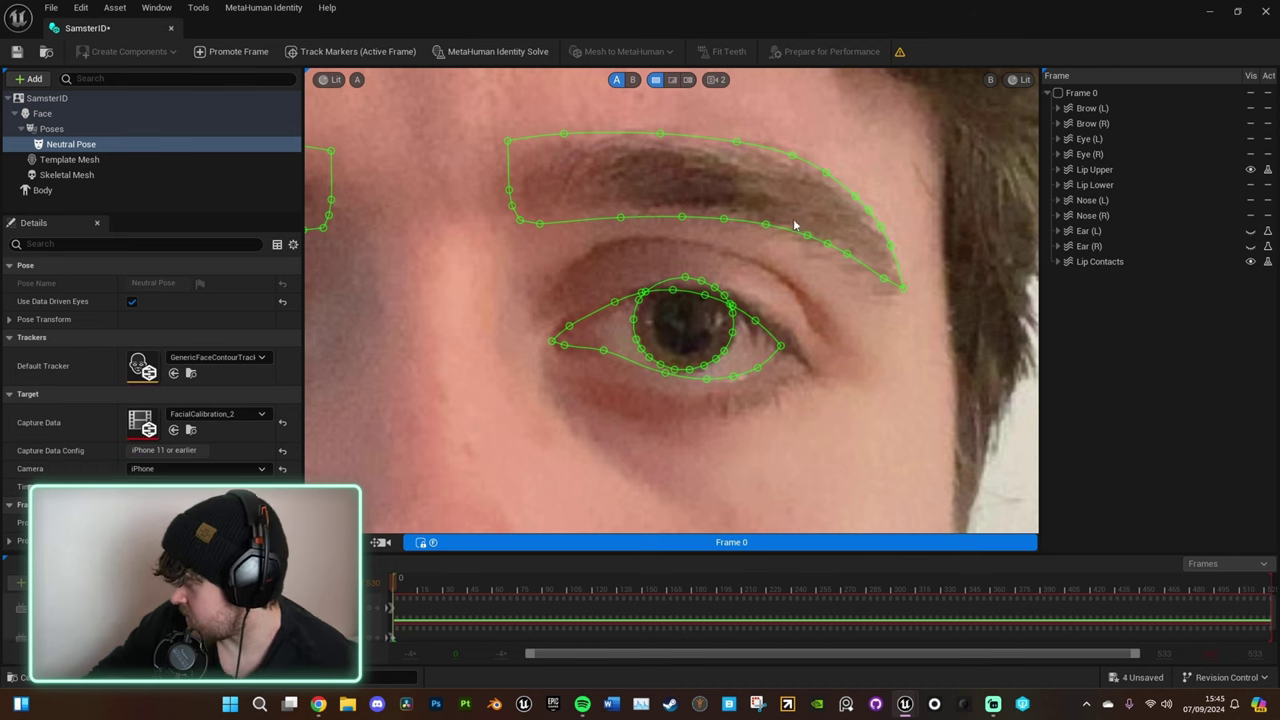
{"action": "middle_click_drag", "start_coordinate": [648, 446], "coordinate": [955, 372]}
{"action": "middle_click_drag", "start_coordinate": [627, 332], "coordinate": [712, 361]}
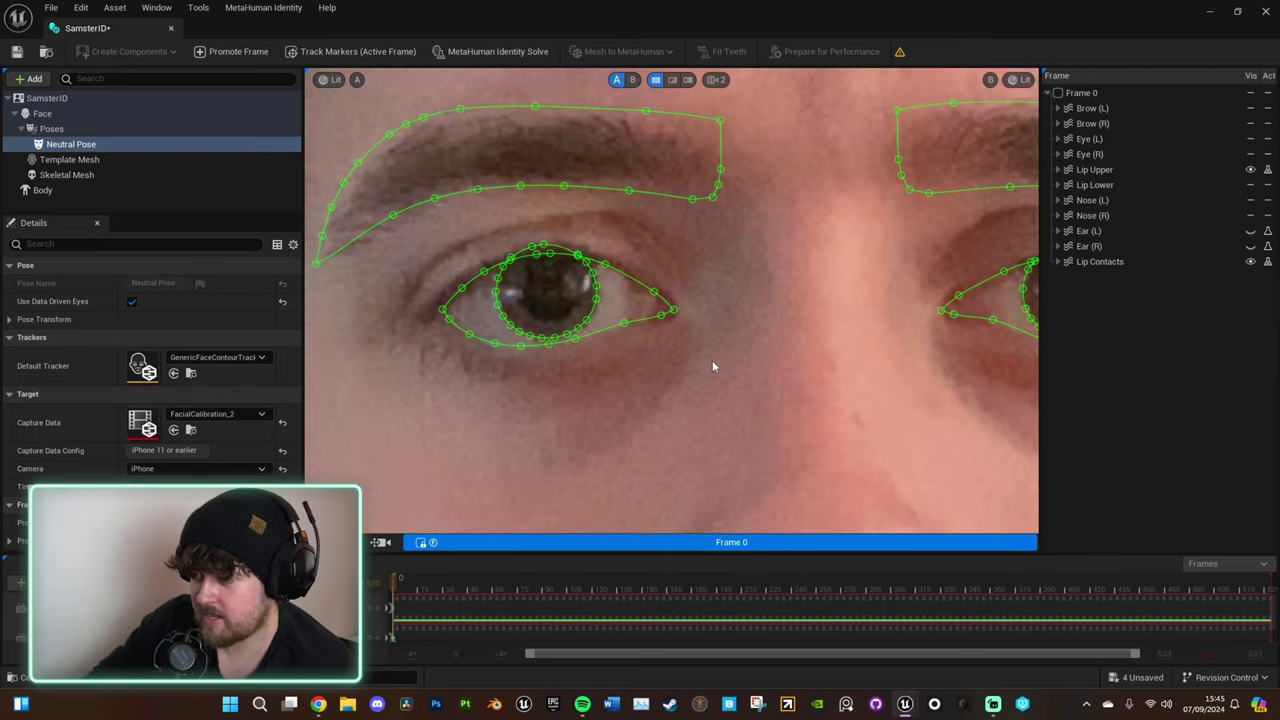
{"action": "scroll", "coordinate": [712, 366], "scroll_direction": "down", "scroll_amount": 3}
{"action": "middle_click_drag", "start_coordinate": [812, 280], "coordinate": [644, 76]}
{"action": "middle_click_drag", "start_coordinate": [768, 314], "coordinate": [749, 229]}
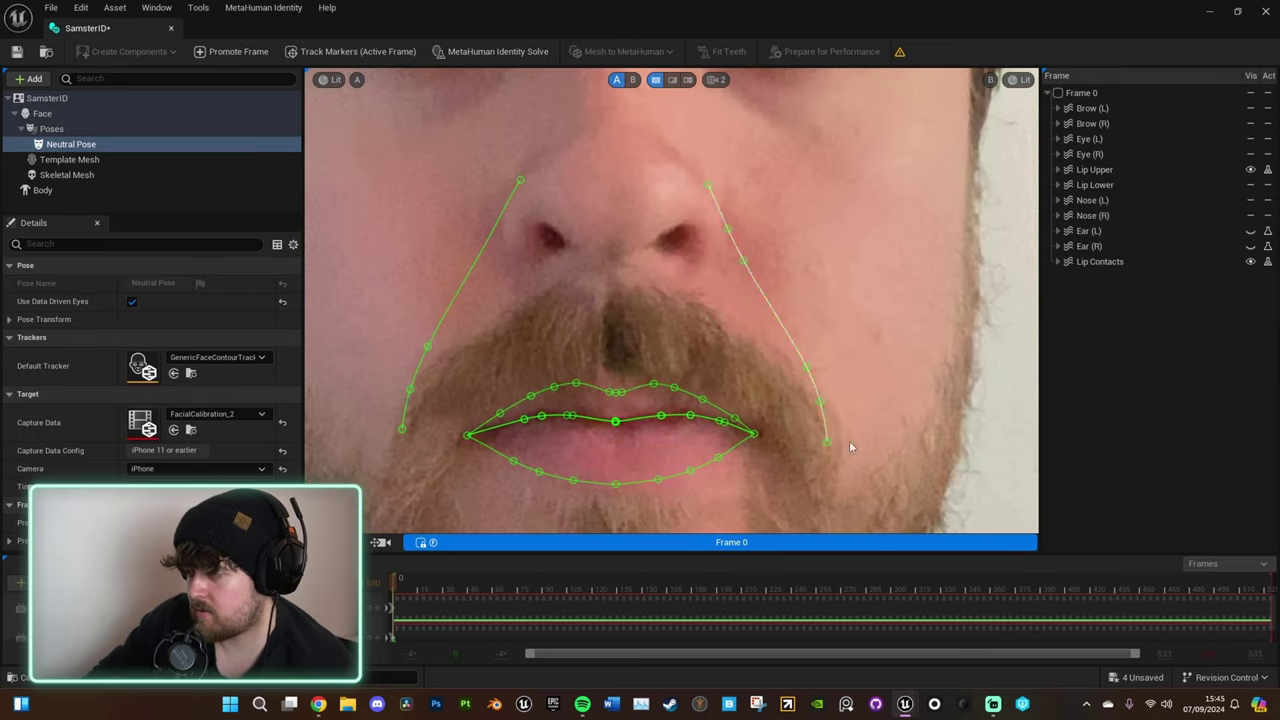
{"action": "middle_click_drag", "start_coordinate": [849, 447], "coordinate": [737, 280]}
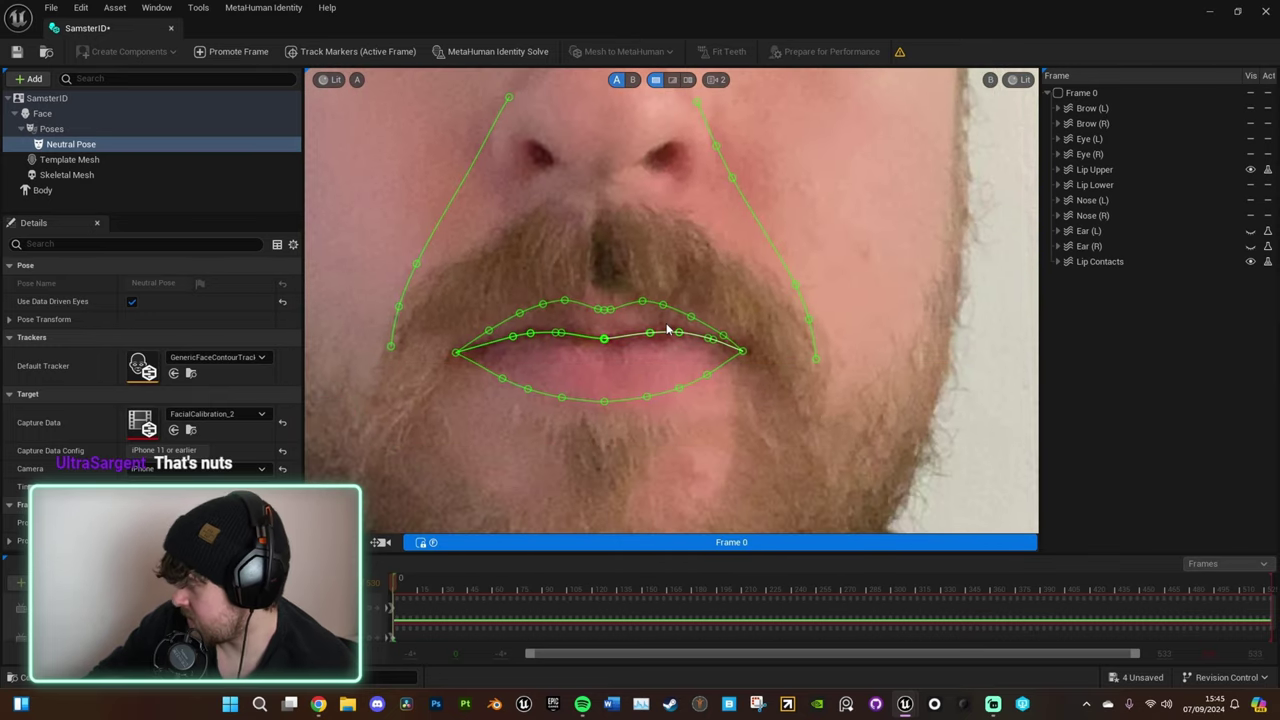
{"action": "scroll", "coordinate": [750, 245], "scroll_direction": "down", "scroll_amount": 1}
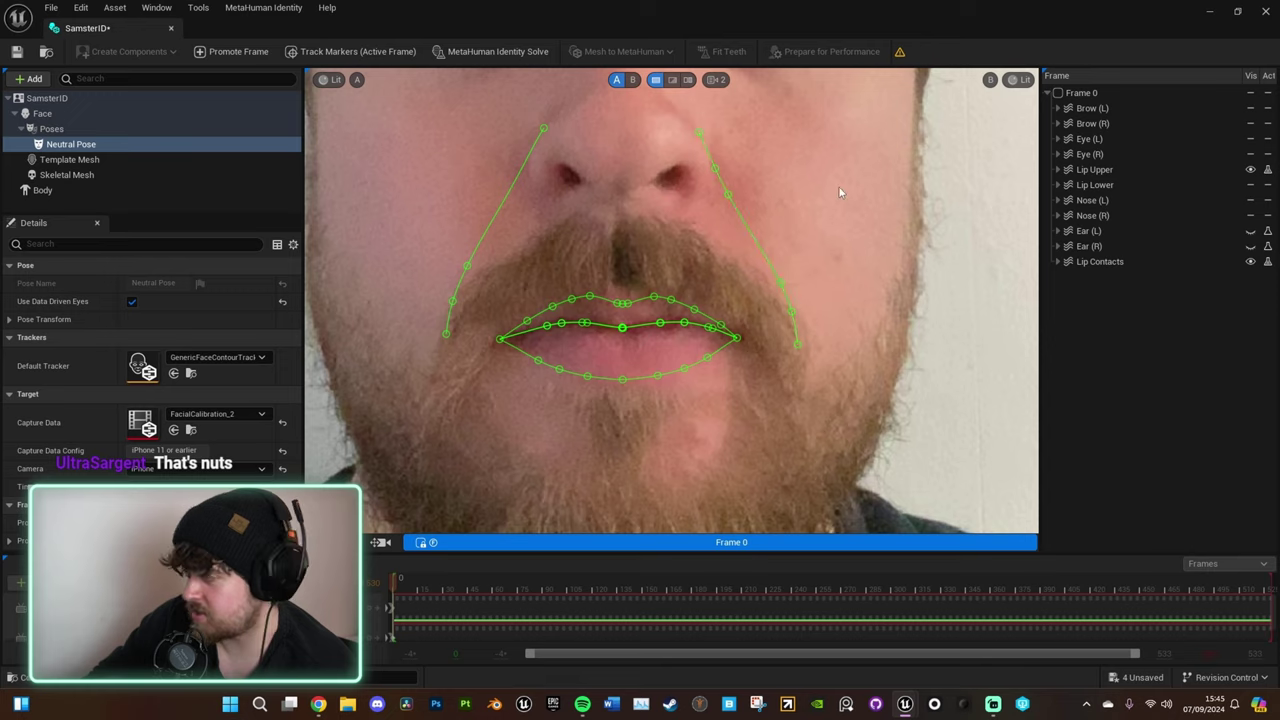
{"action": "scroll", "coordinate": [848, 250], "scroll_direction": "down", "scroll_amount": 2}
{"action": "scroll", "coordinate": [819, 308], "scroll_direction": "down", "scroll_amount": 3}
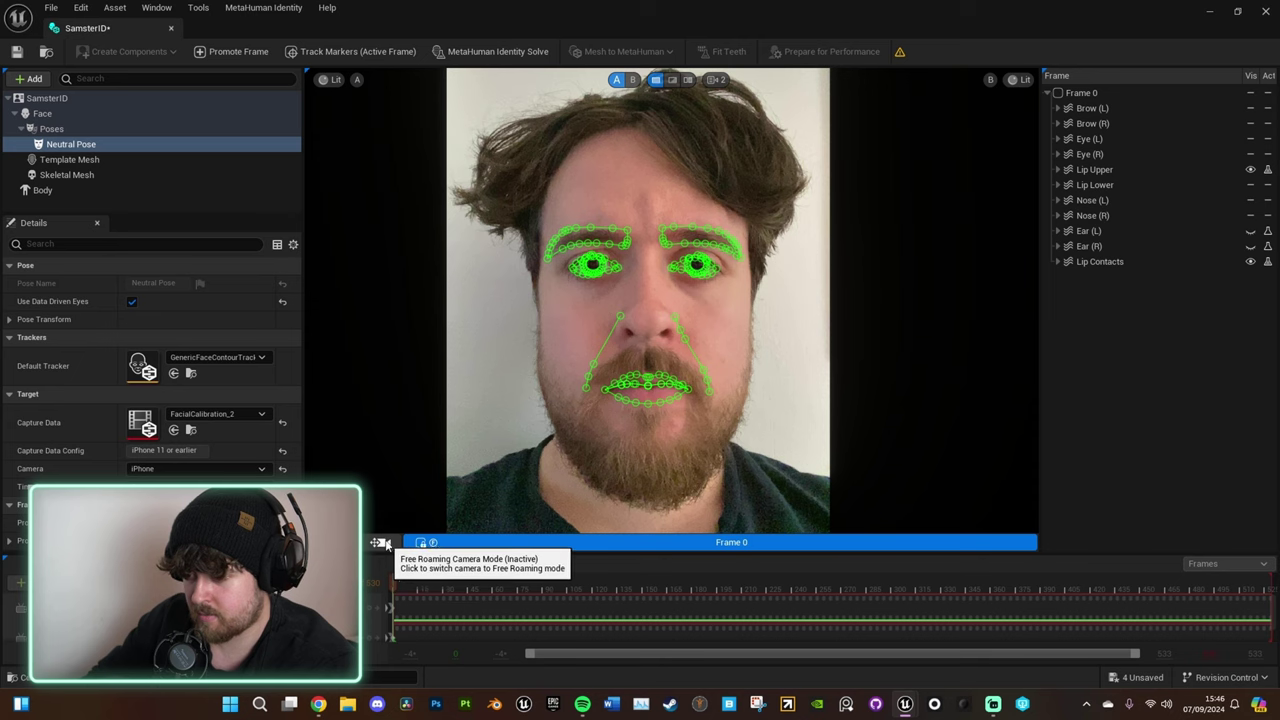
Promote frame 122 of the Neutral Pose footage, with the head turned aside, and check its markers around the brows, eyes, nose and lips
{"action": "left_click", "coordinate": [384, 543]}
{"action": "left_click", "coordinate": [419, 587]}
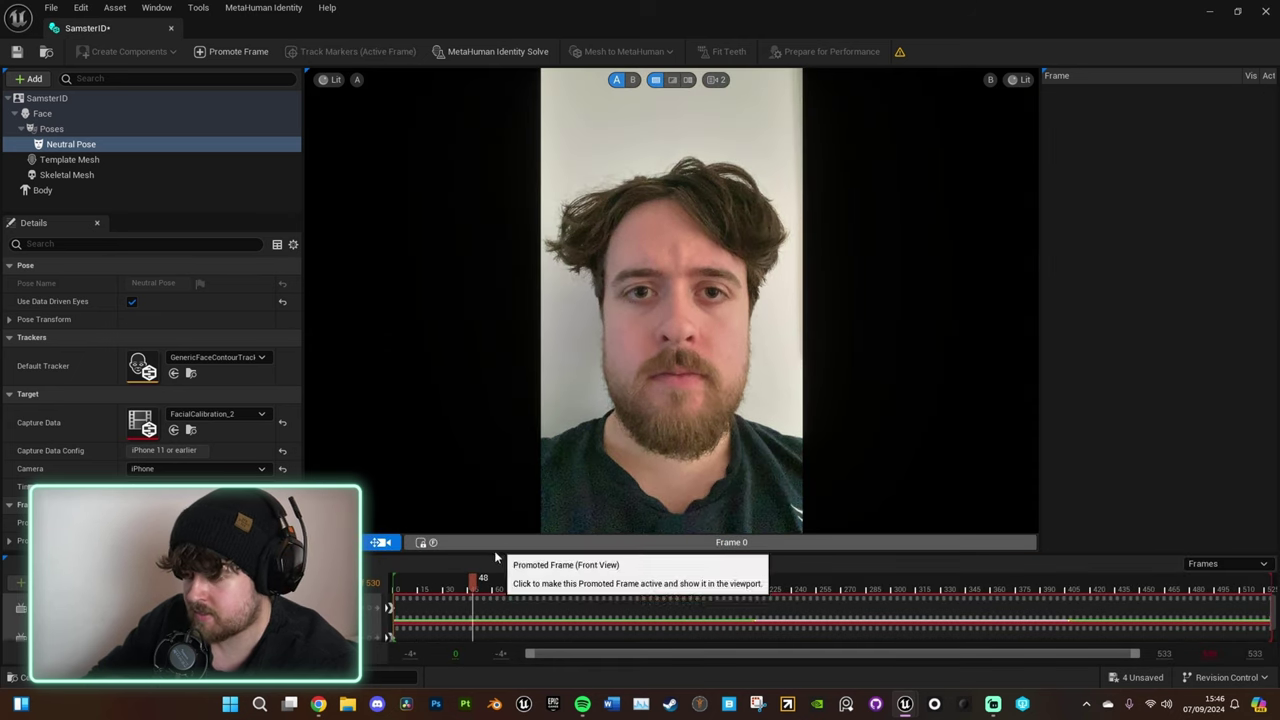
{"action": "left_click", "coordinate": [556, 588]}
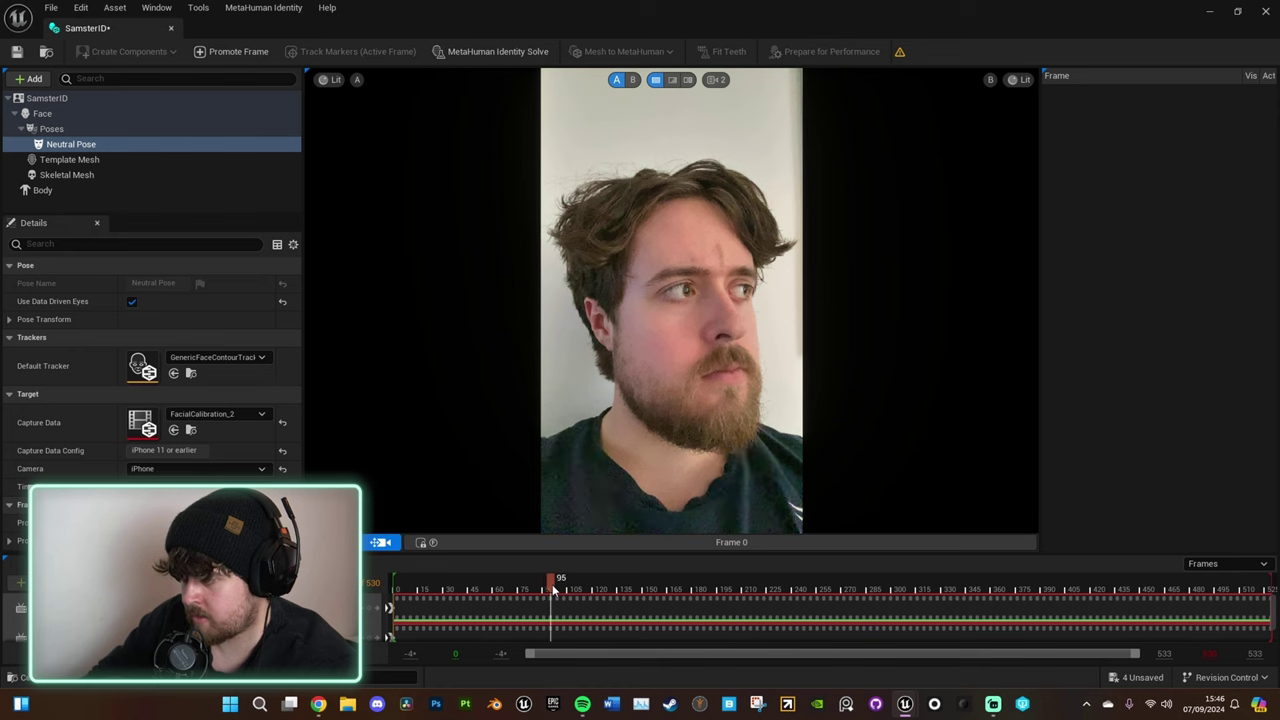
{"action": "left_click", "coordinate": [603, 590]}
{"action": "left_click", "coordinate": [597, 590]}
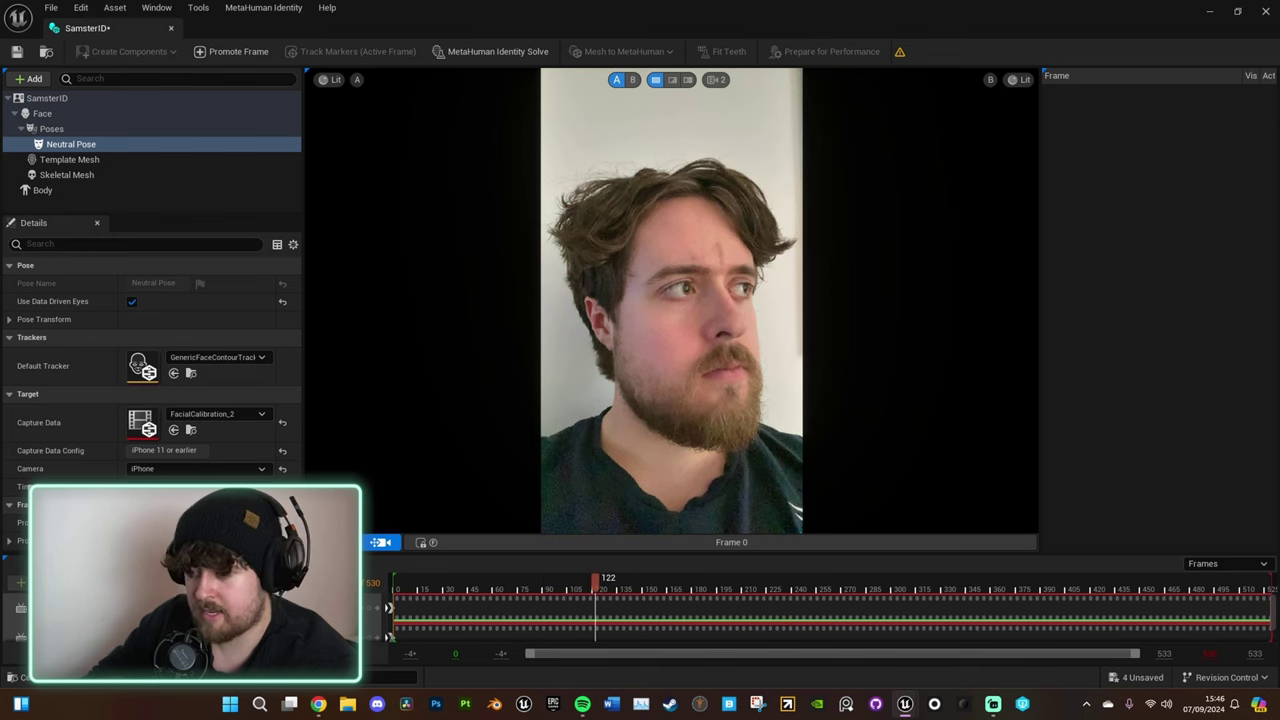
{"action": "left_click", "coordinate": [380, 542]}
{"action": "scroll", "coordinate": [760, 312], "scroll_direction": "up", "scroll_amount": 4}
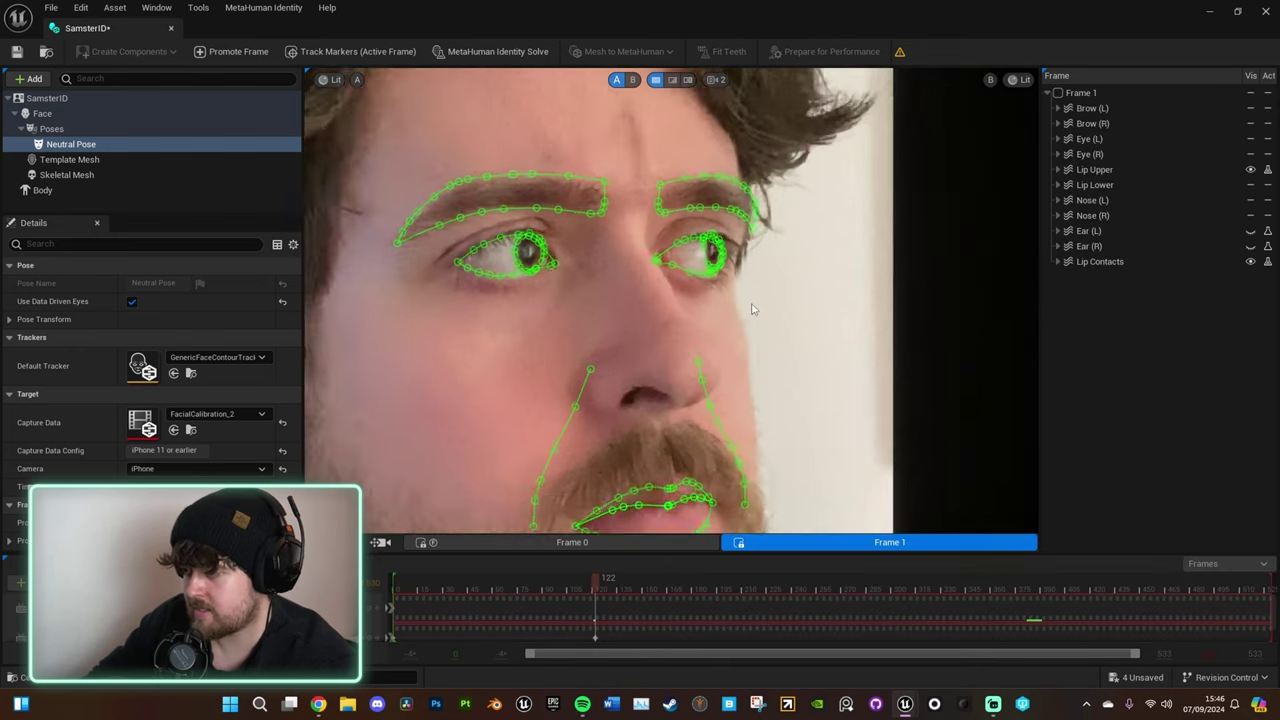
{"action": "scroll", "coordinate": [752, 309], "scroll_direction": "up", "scroll_amount": 3}
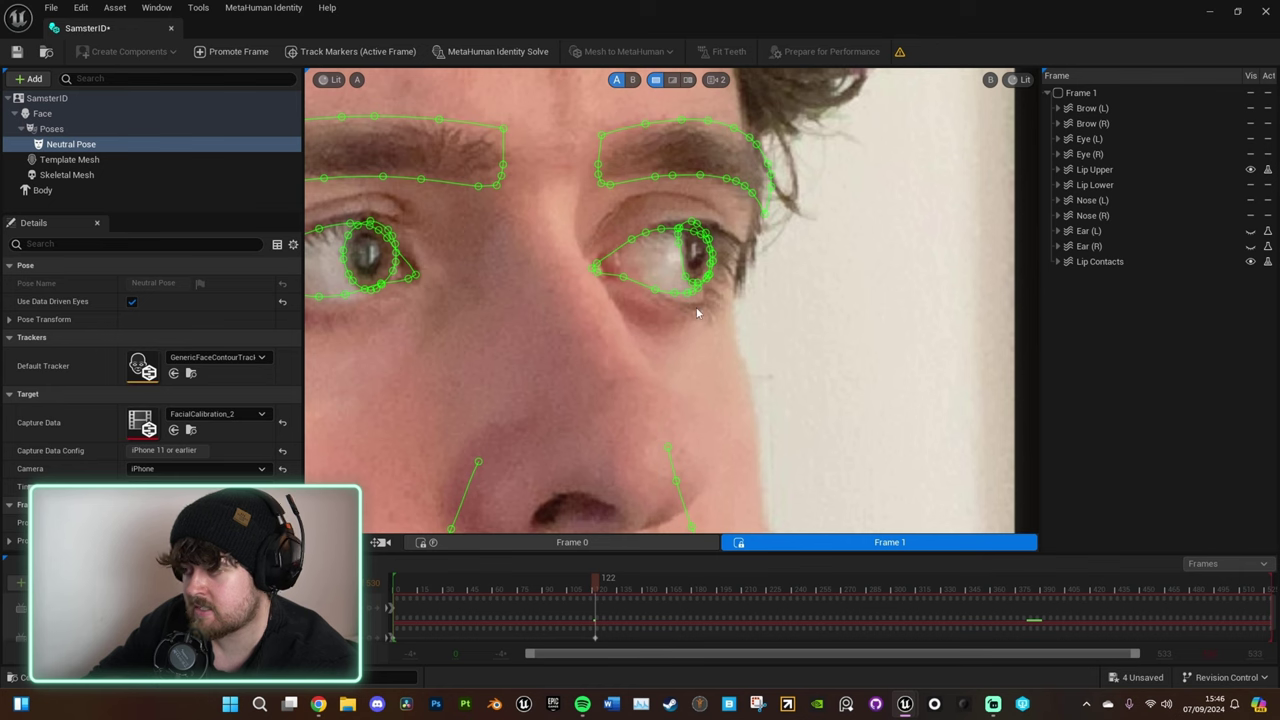
{"action": "scroll", "coordinate": [697, 340], "scroll_direction": "up", "scroll_amount": 2}
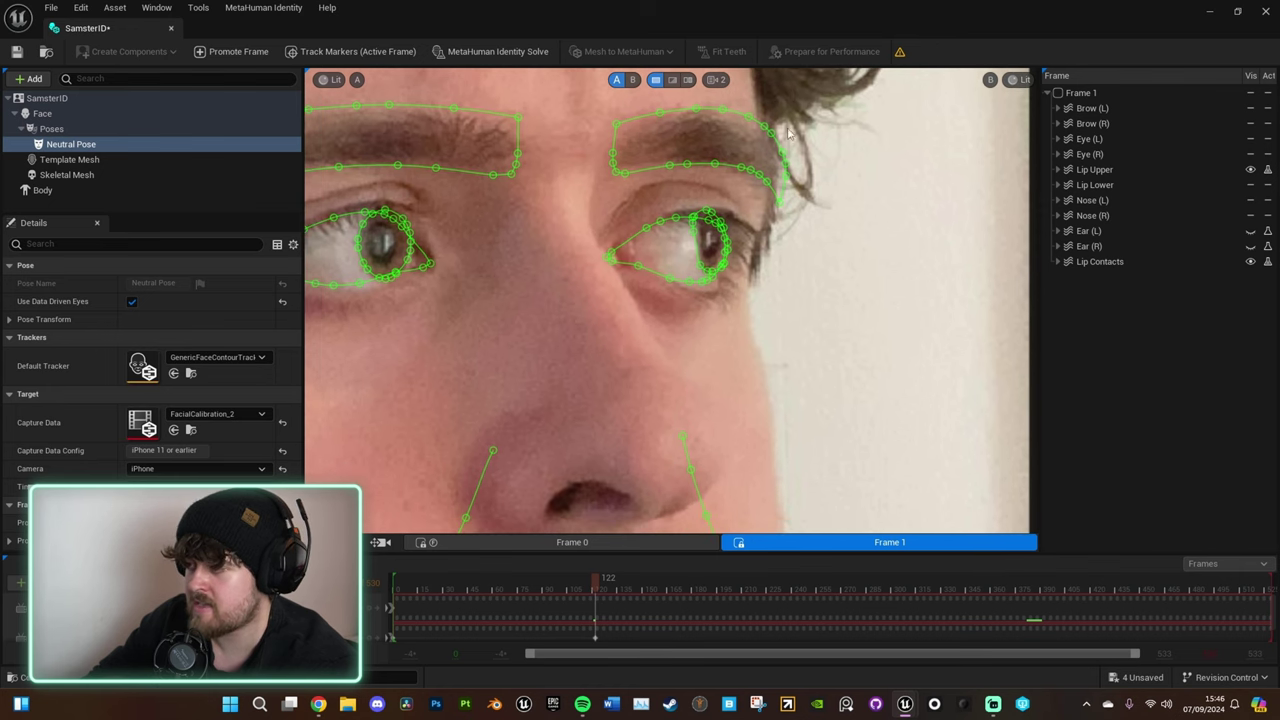
{"action": "middle_click_drag", "start_coordinate": [594, 307], "coordinate": [766, 277]}
{"action": "right_click_drag", "start_coordinate": [707, 314], "coordinate": [740, 195]}
{"action": "left_click_drag", "start_coordinate": [597, 208], "coordinate": [589, 209]}
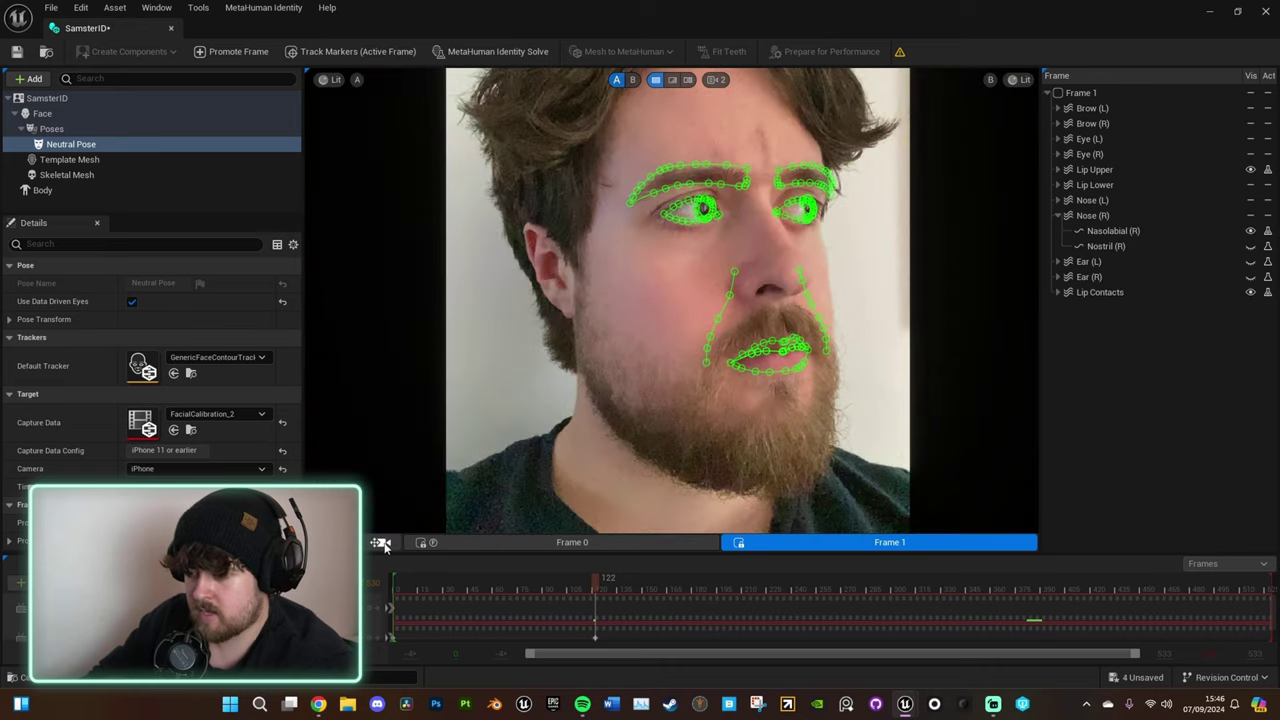
Promote frame 221, with the head turned the opposite way, and check how its markers follow the eyes and brows
{"action": "left_click", "coordinate": [381, 543]}
{"action": "left_click_drag", "start_coordinate": [605, 585], "coordinate": [669, 589]}
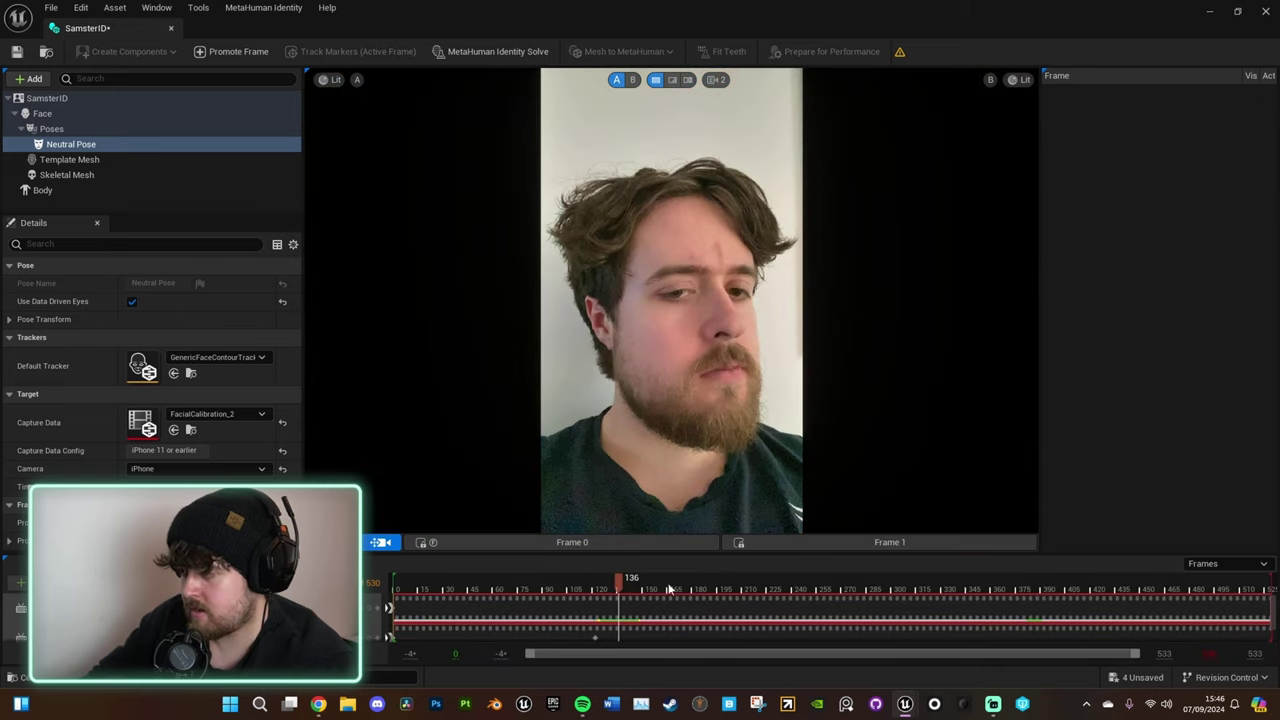
{"action": "left_click", "coordinate": [326, 542]}
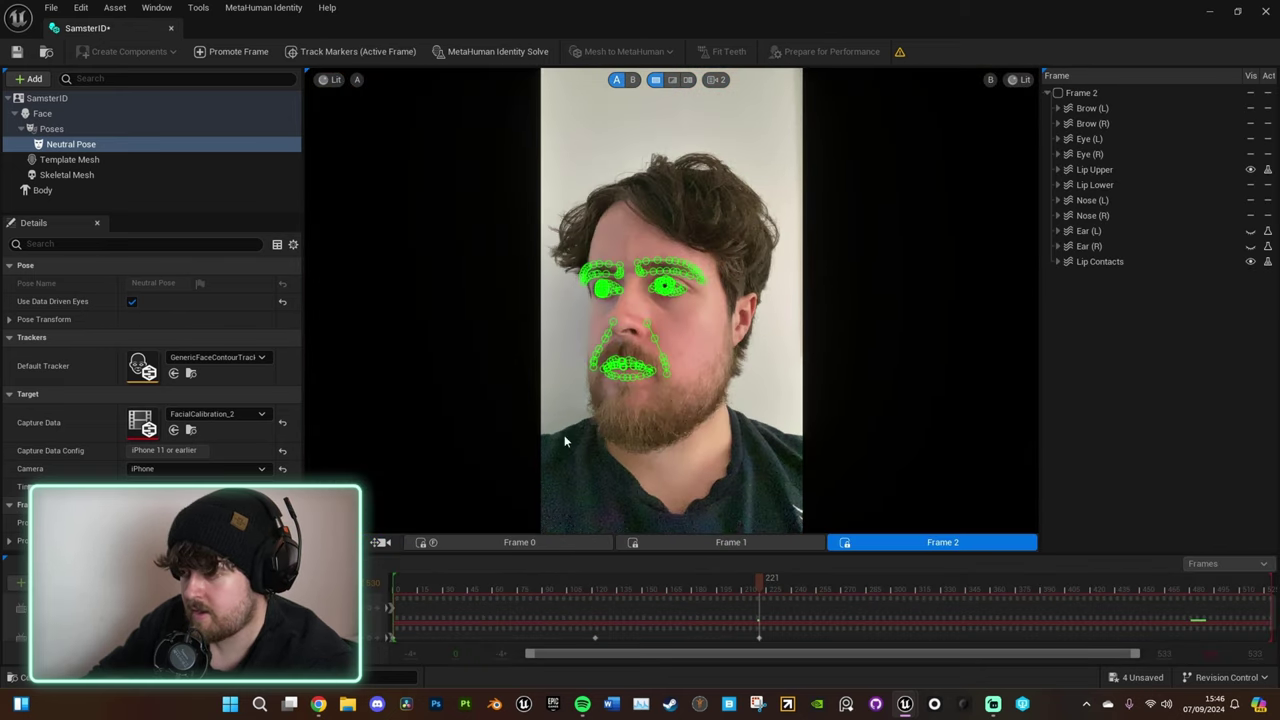
{"action": "scroll", "coordinate": [676, 291], "scroll_direction": "up", "scroll_amount": 8}
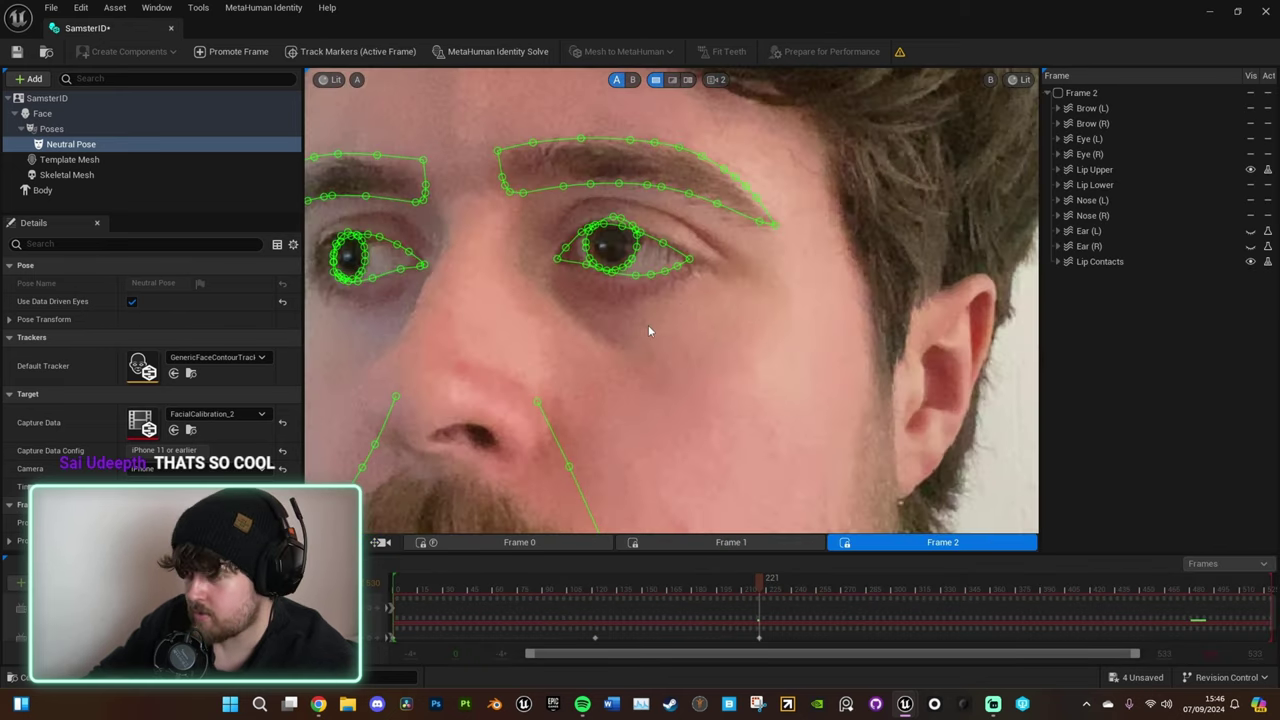
{"action": "middle_click_drag", "start_coordinate": [649, 326], "coordinate": [711, 366]}
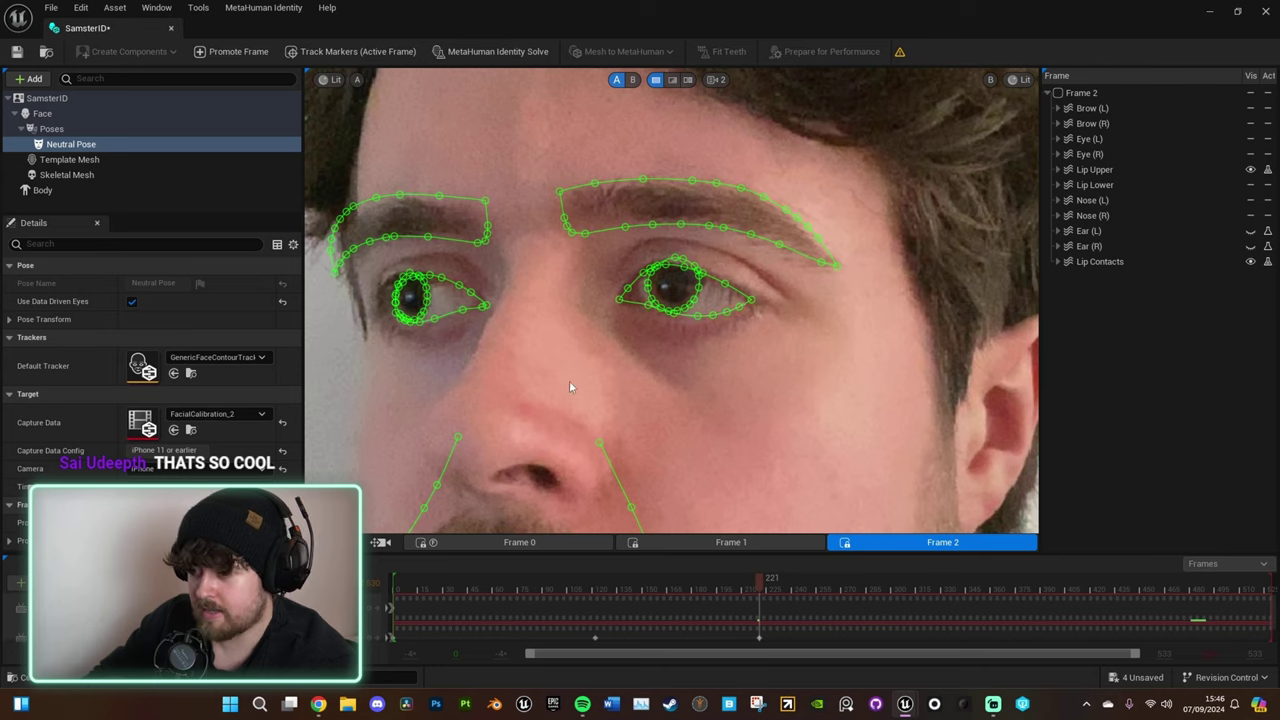
{"action": "scroll", "coordinate": [569, 386], "scroll_direction": "down", "scroll_amount": 8}
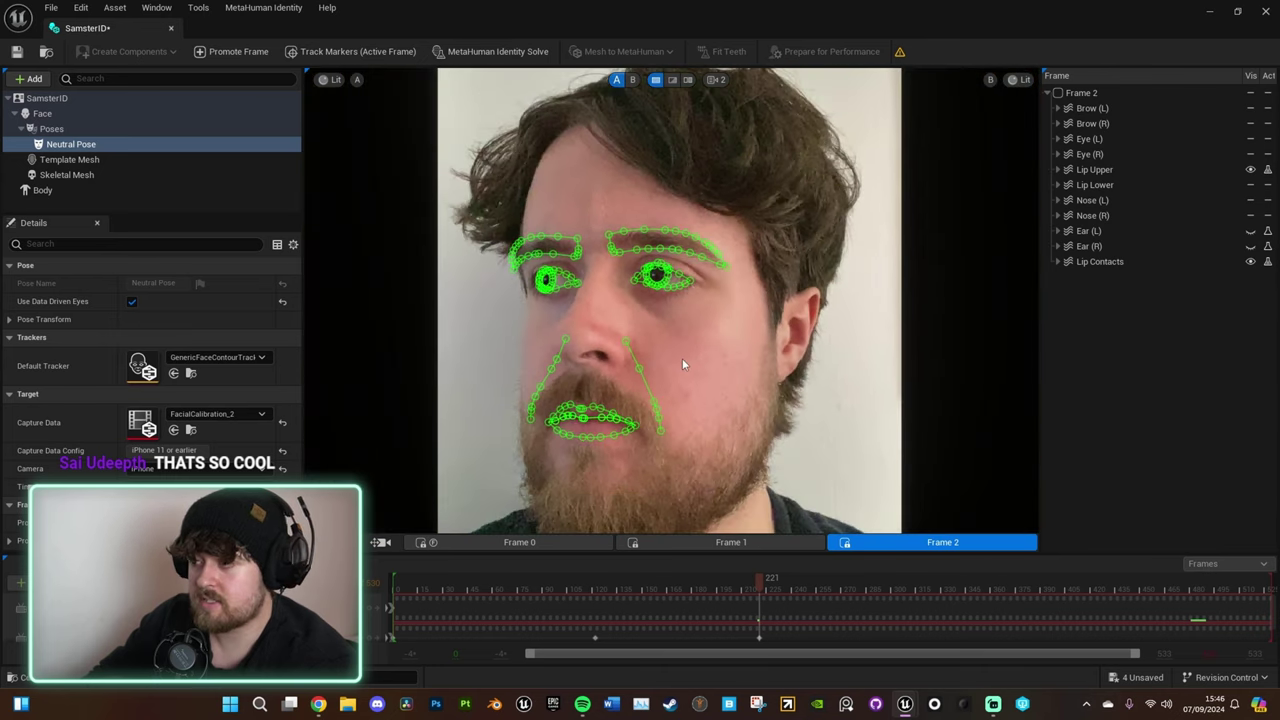
{"action": "scroll", "coordinate": [702, 360], "scroll_direction": "down", "scroll_amount": 2}
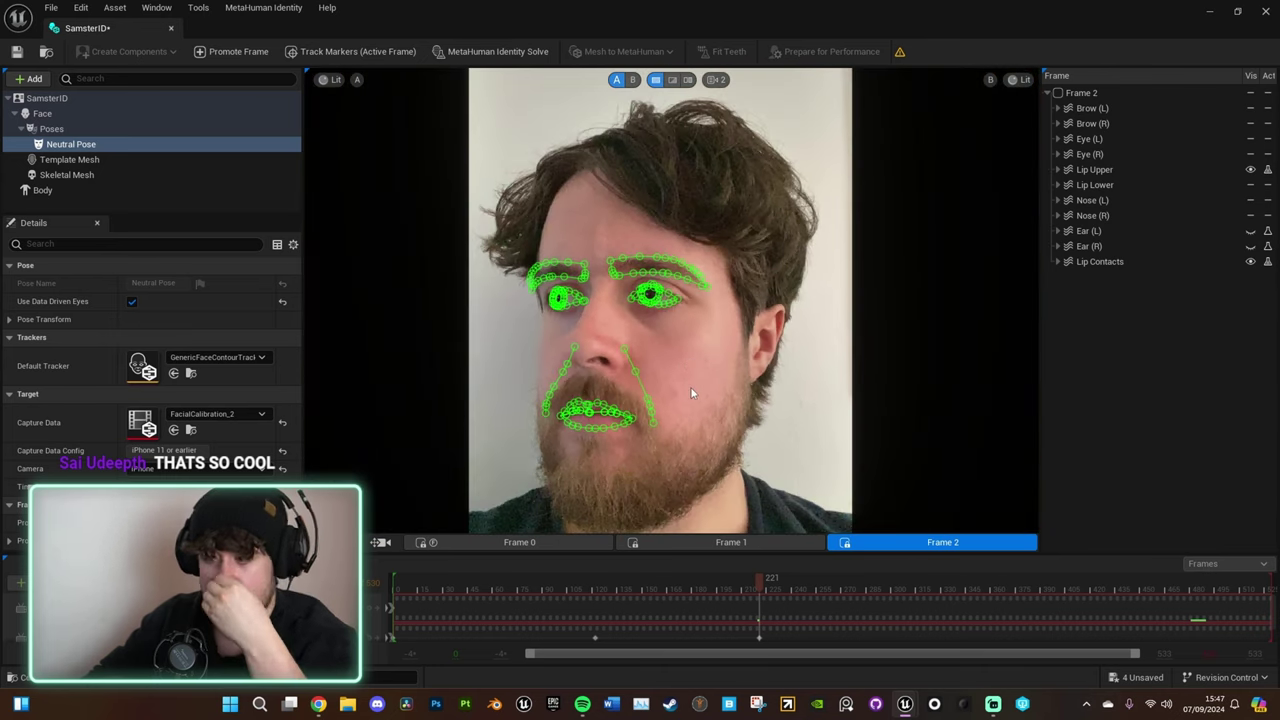
Review the three promoted frames of the Neutral Pose and run the MetaHuman Identity Solve
{"action": "left_click", "coordinate": [541, 543]}
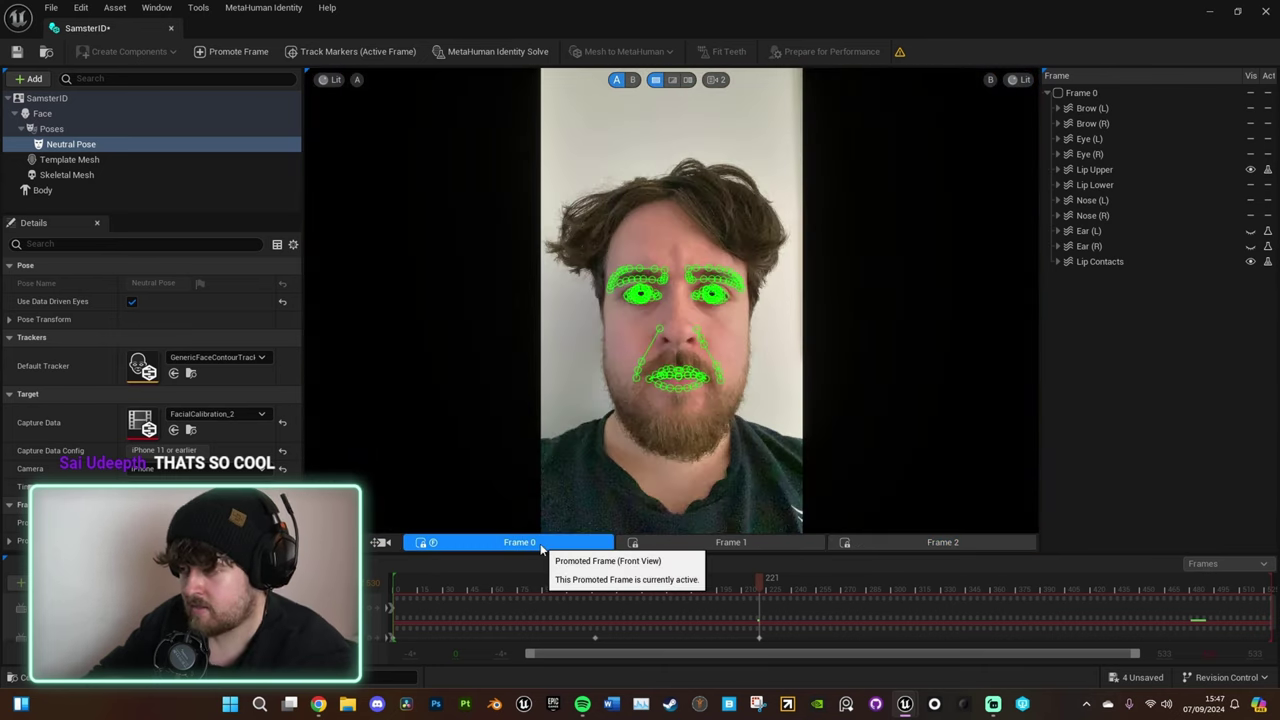
{"action": "left_click", "coordinate": [753, 544]}
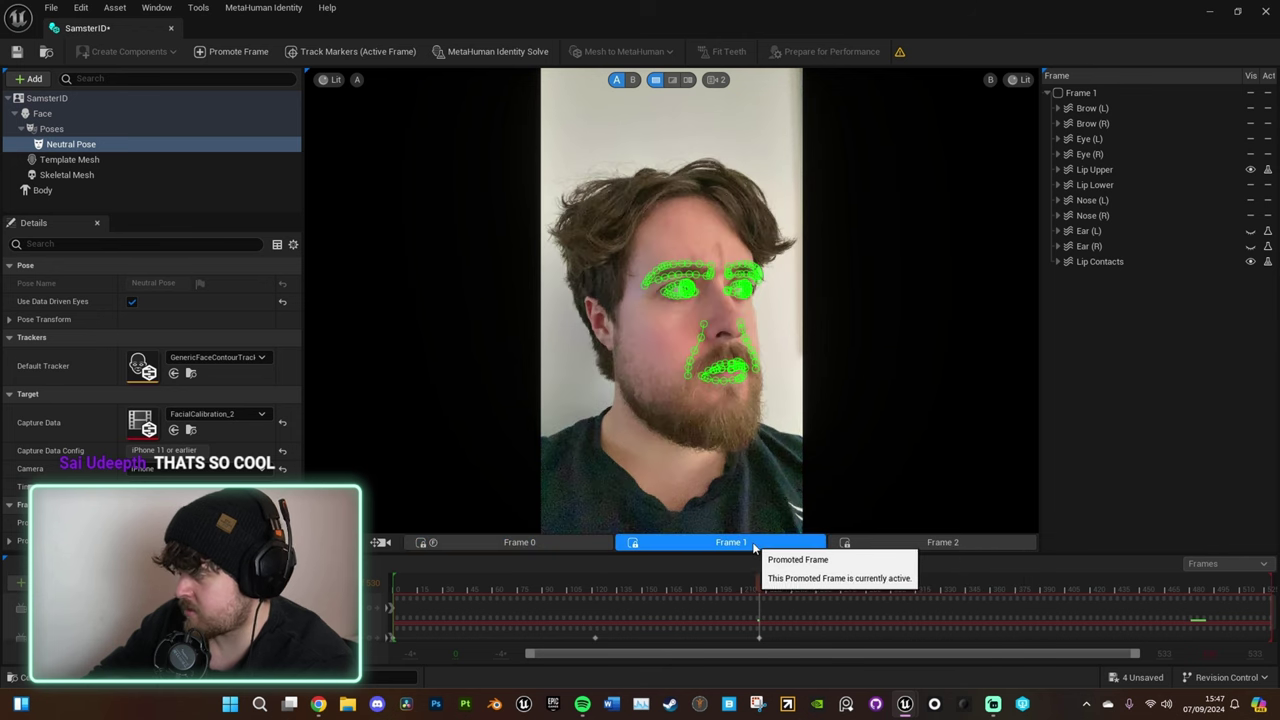
{"action": "left_click", "coordinate": [914, 544]}
{"action": "left_click", "coordinate": [483, 546]}
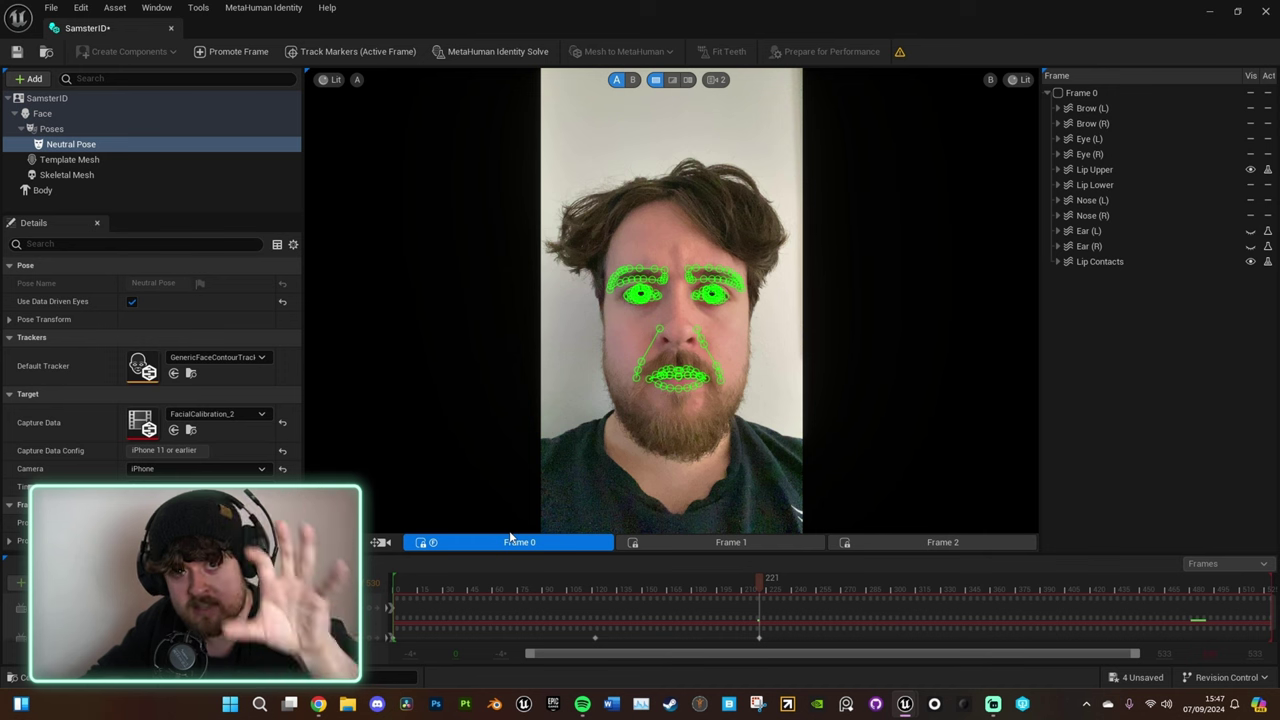
{"action": "left_click", "coordinate": [509, 50]}
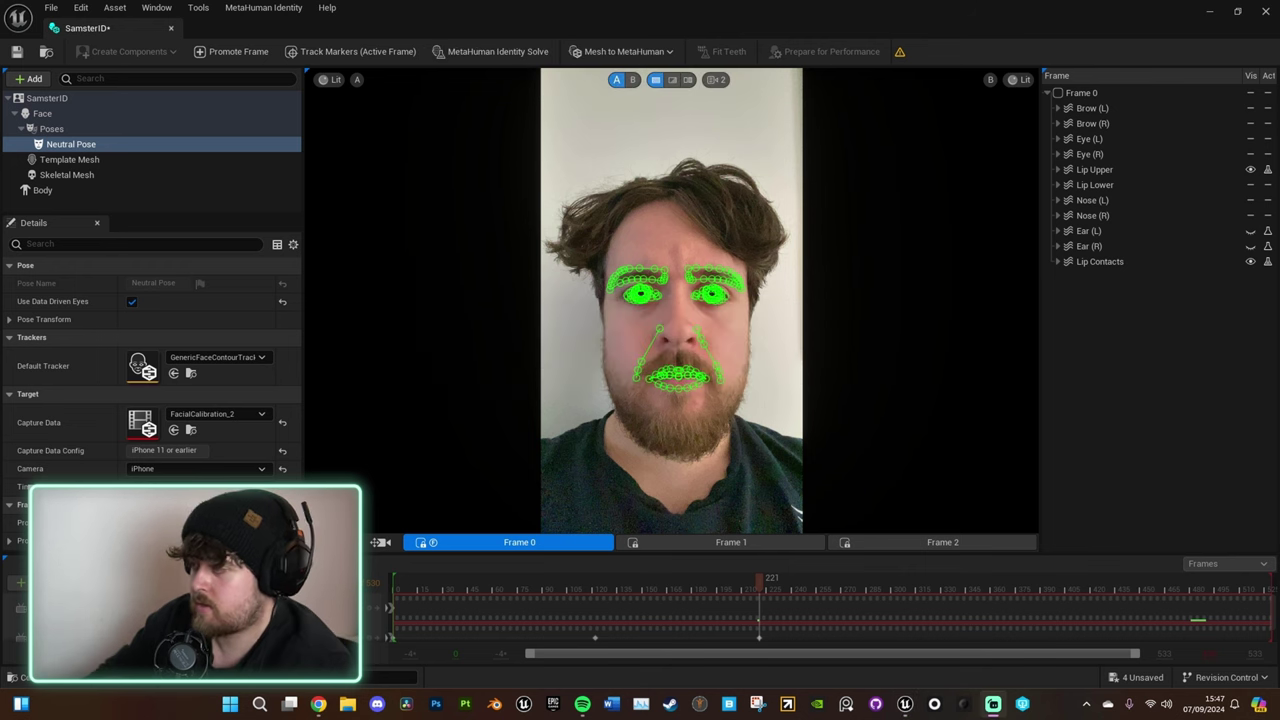
Compare the solved template mesh with the footage of the face using the wipe view
{"action": "left_click", "coordinate": [671, 81]}
{"action": "mouse_move", "coordinate": [671, 303]}
{"action": "left_mouse_down"}
{"action": "mouse_move", "coordinate": [785, 308]}
{"action": "mouse_move", "coordinate": [570, 311]}
{"action": "mouse_move", "coordinate": [682, 303]}
{"action": "left_mouse_up"}
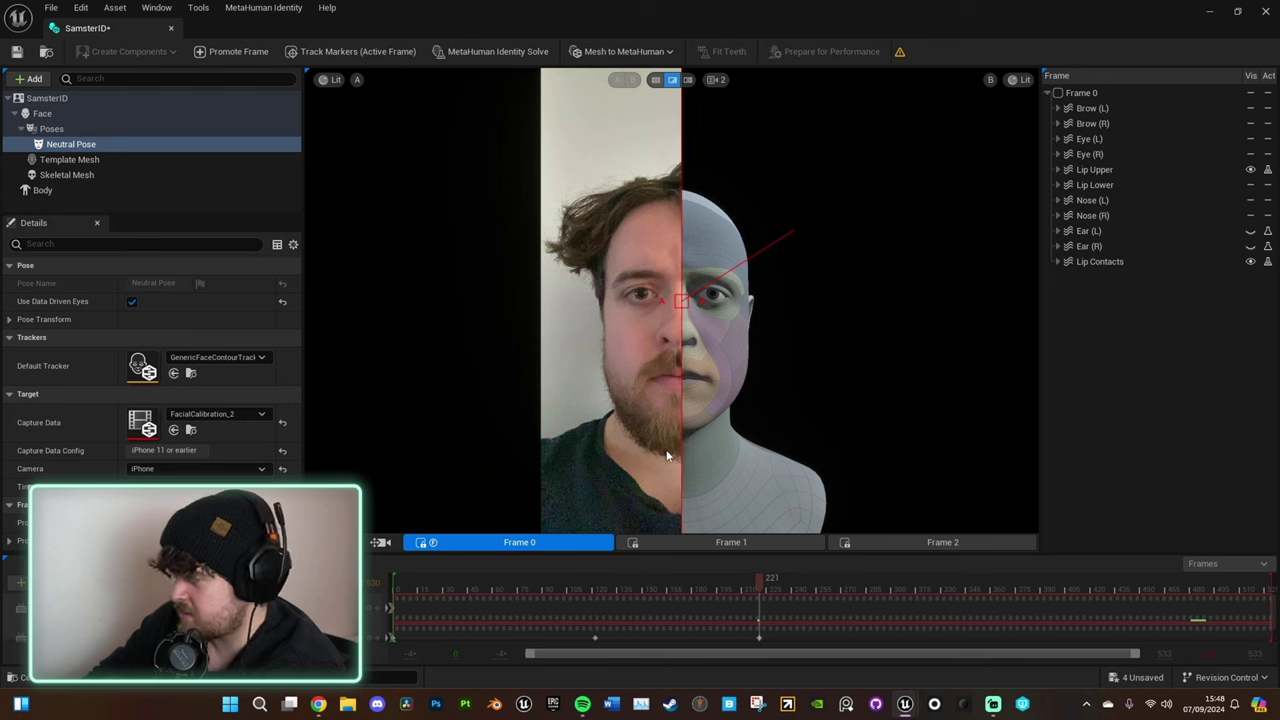
{"action": "left_click_drag", "start_coordinate": [686, 330], "coordinate": [889, 305]}
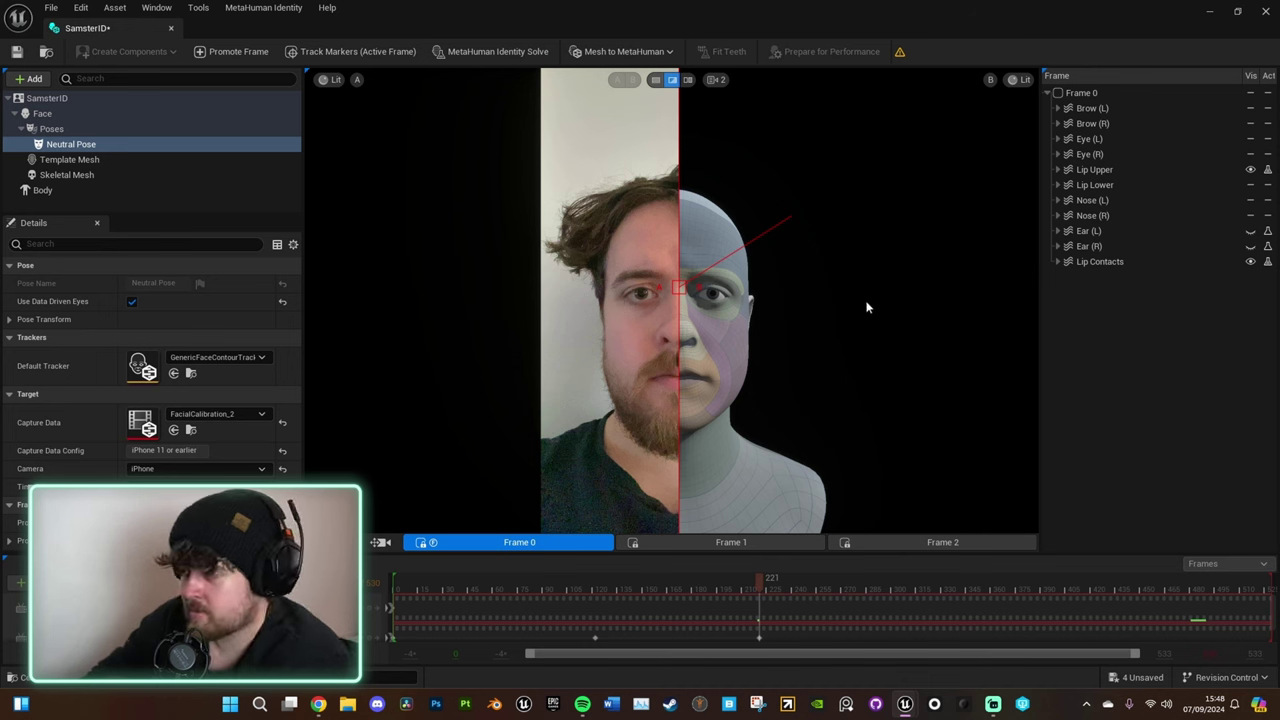
Auto-rig the MetaHuman Identity with the Skeletal Mesh + Full MetaHuman option
{"action": "left_click", "coordinate": [660, 52]}
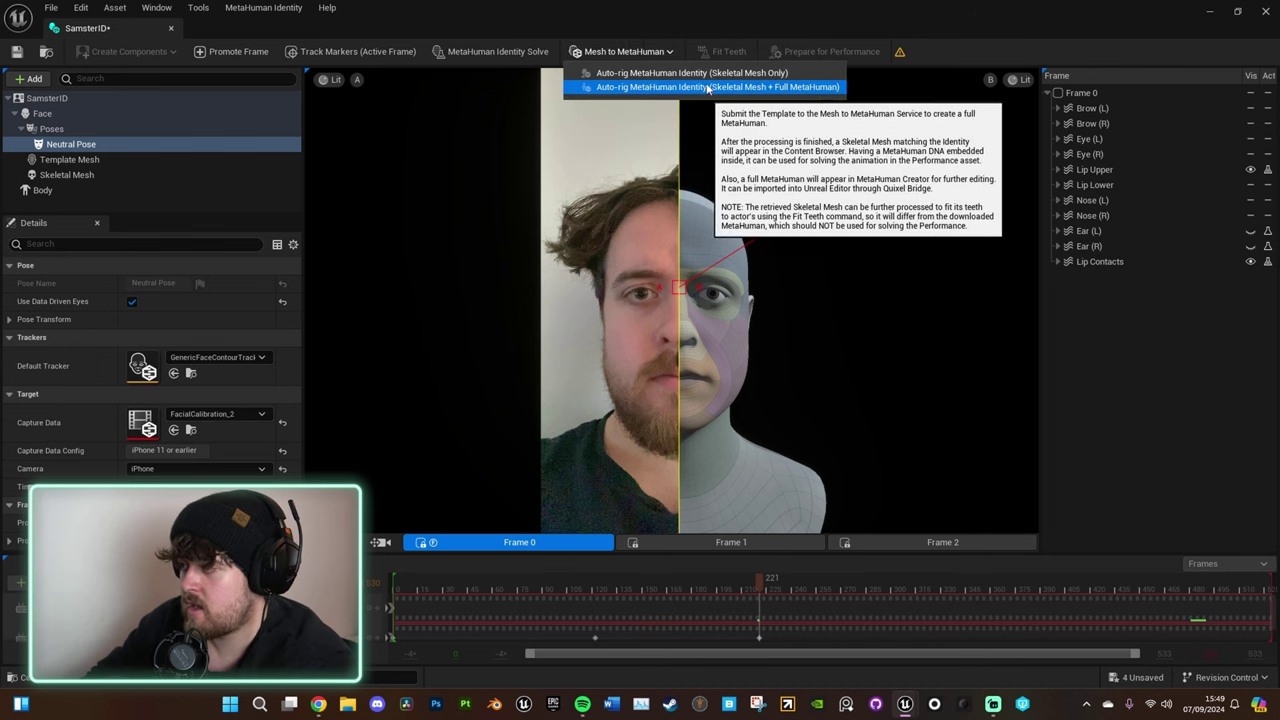
{"action": "left_click", "coordinate": [775, 90]}
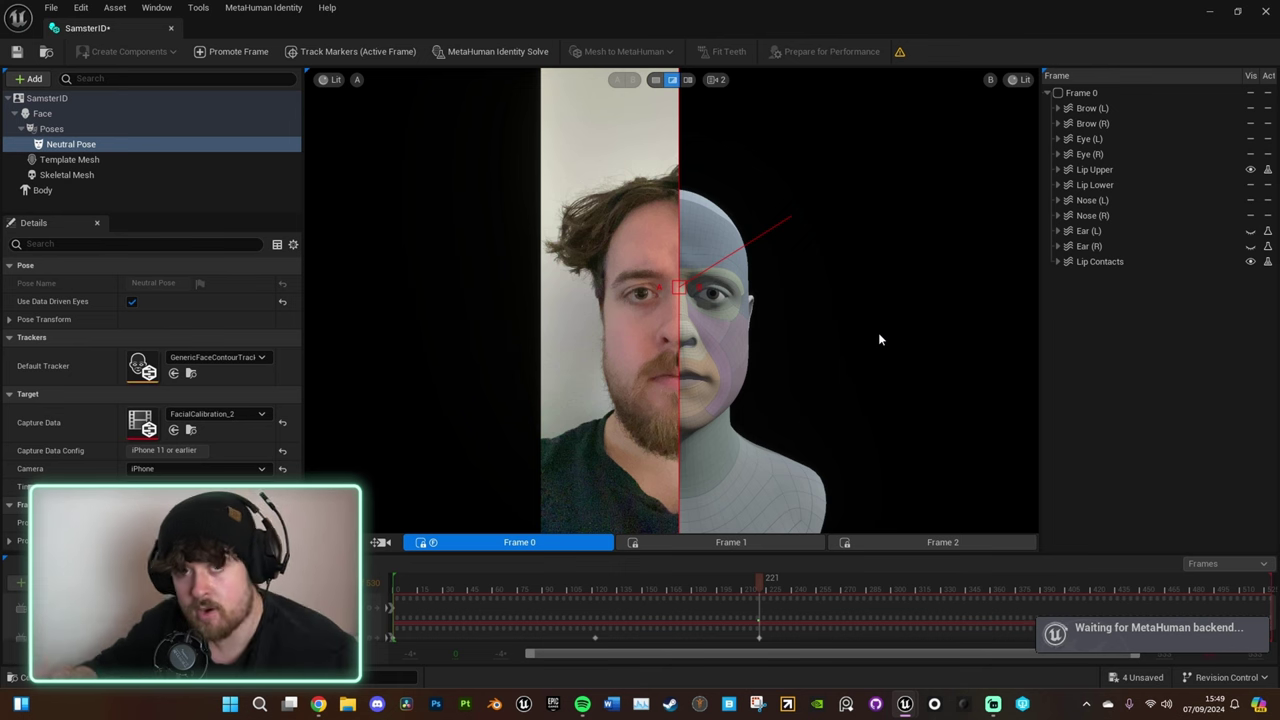
{"action": "left_click", "coordinate": [118, 188]}
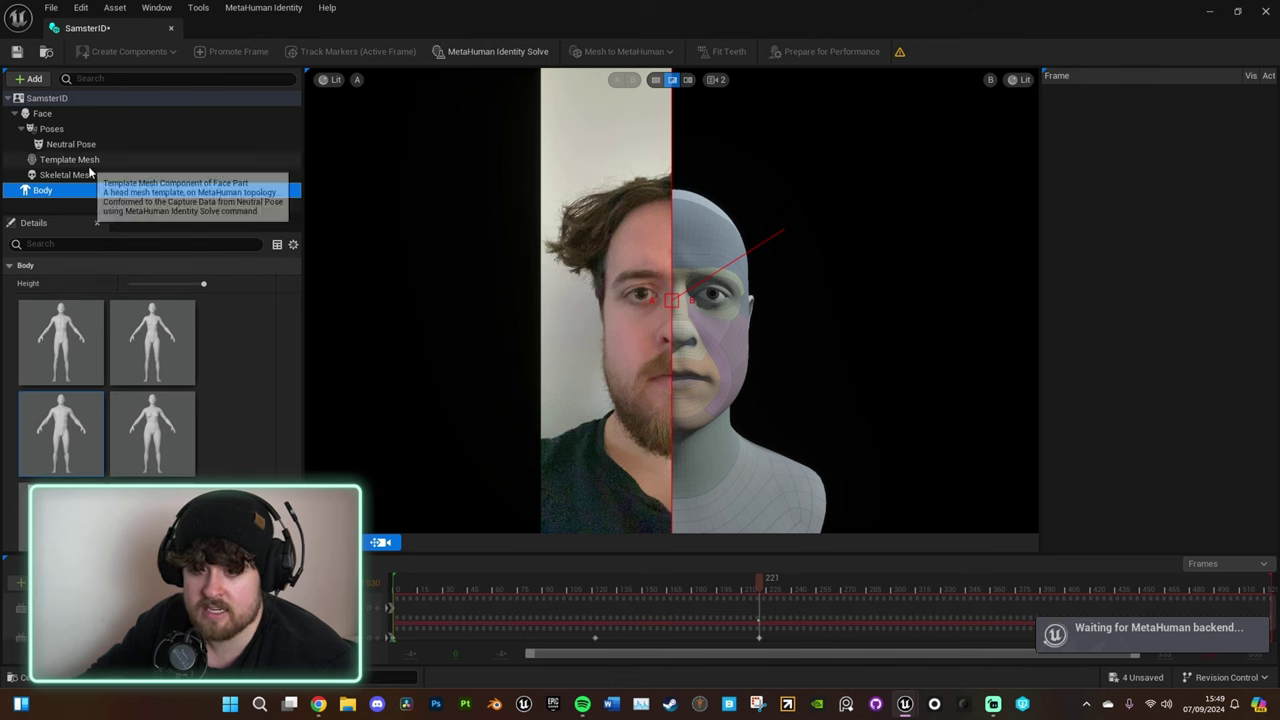
{"action": "left_click", "coordinate": [88, 128]}
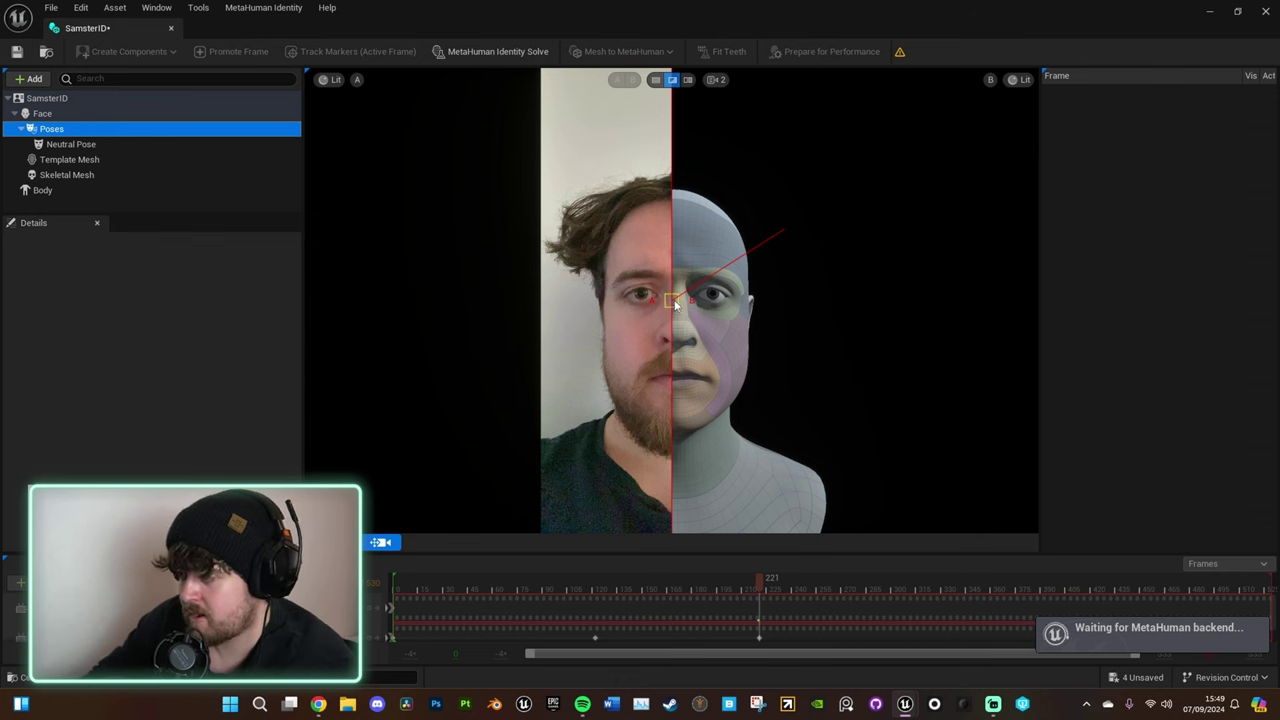
{"action": "left_click_drag", "start_coordinate": [673, 300], "coordinate": [727, 308]}
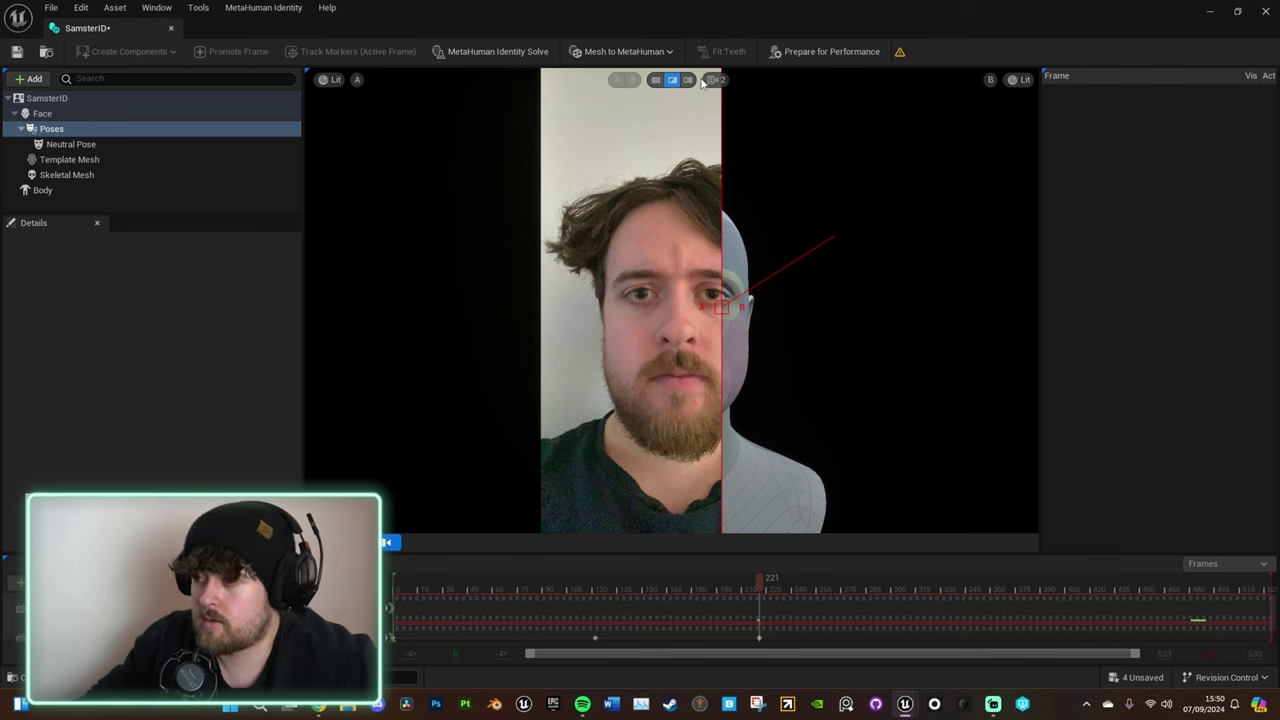
Add a Teeth Pose to the identity and promote frame 394, where the teeth are bared, as its front view
{"action": "left_click", "coordinate": [29, 78]}
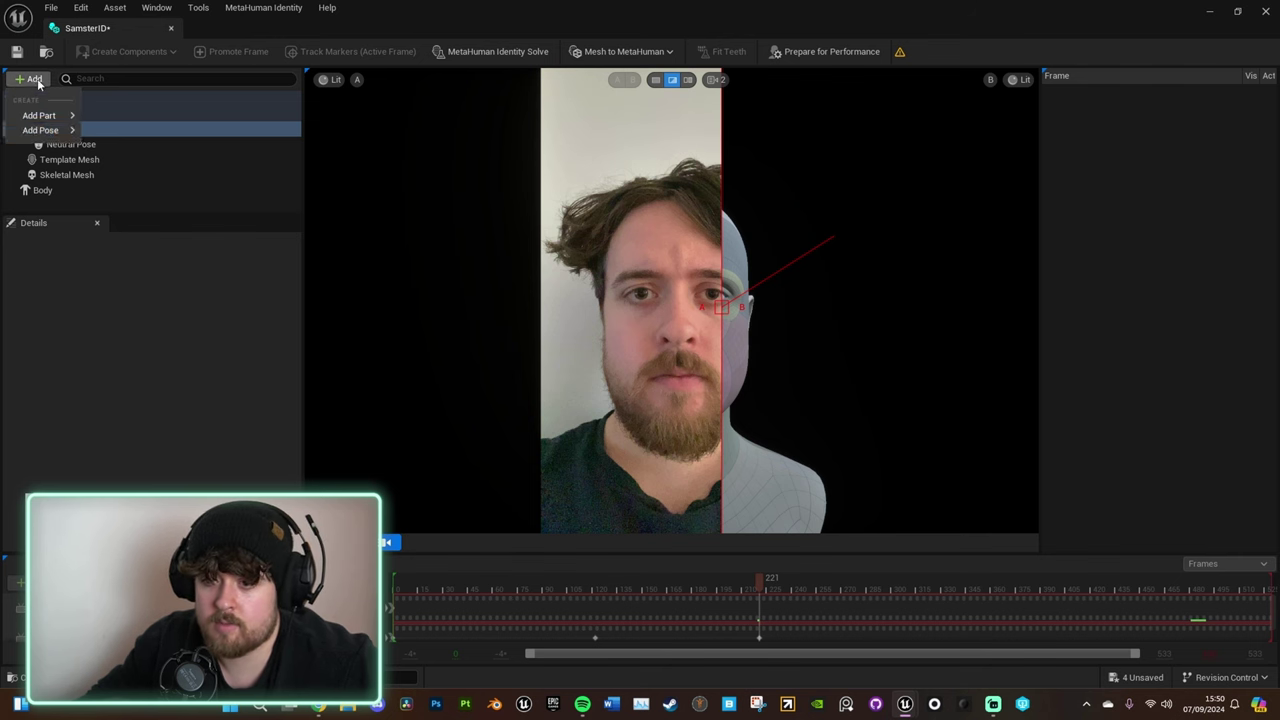
{"action": "mouse_move", "coordinate": [57, 131]}
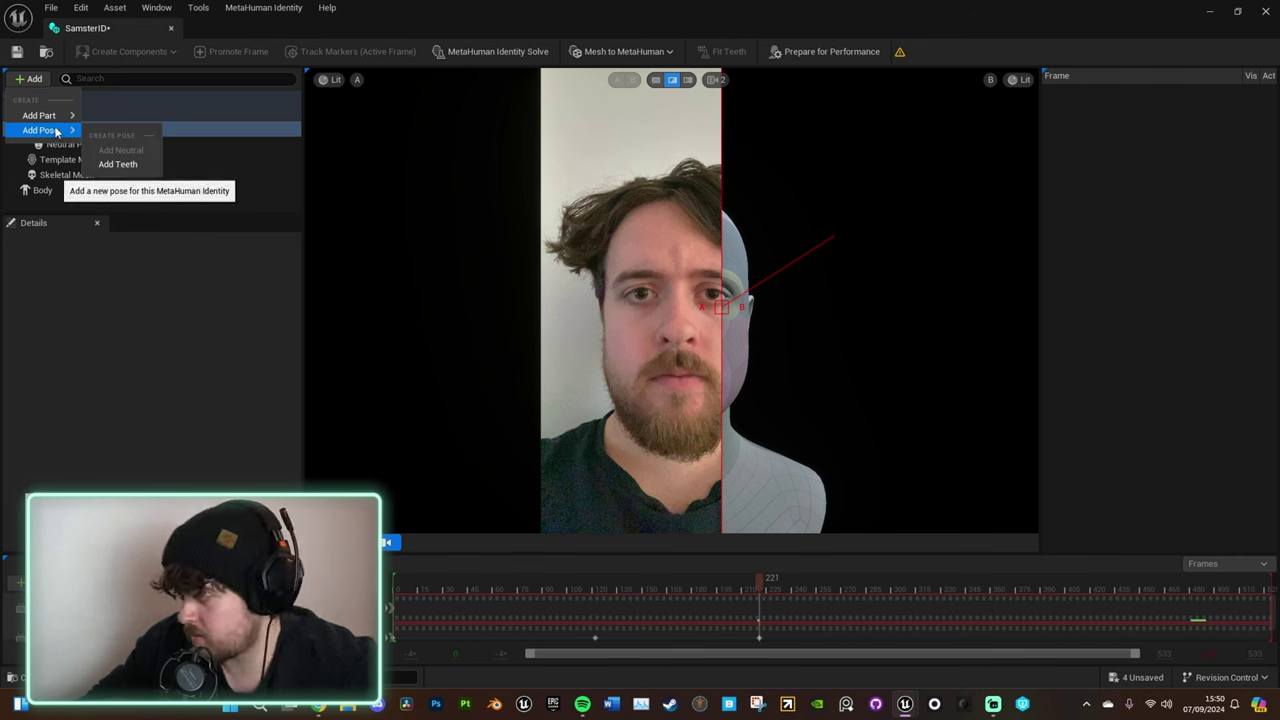
{"action": "left_click", "coordinate": [124, 165]}
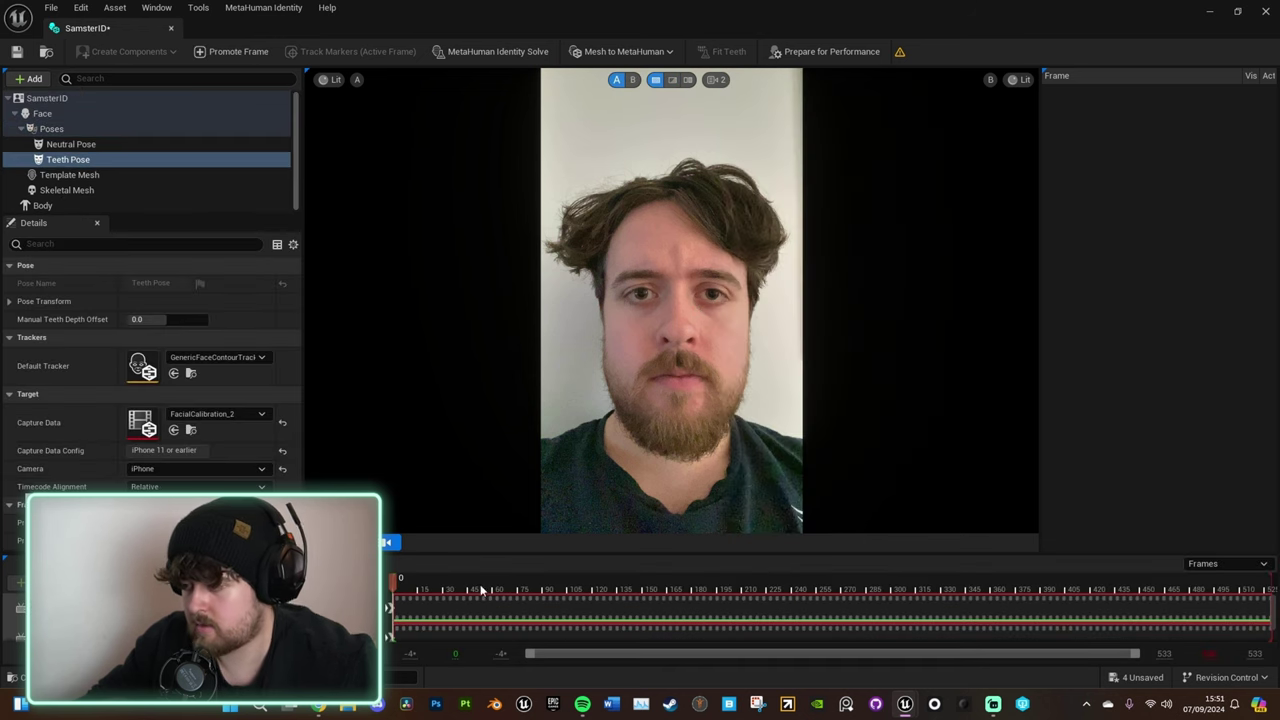
{"action": "left_click_drag", "start_coordinate": [397, 578], "coordinate": [1047, 584]}
{"action": "left_click", "coordinate": [231, 51]}
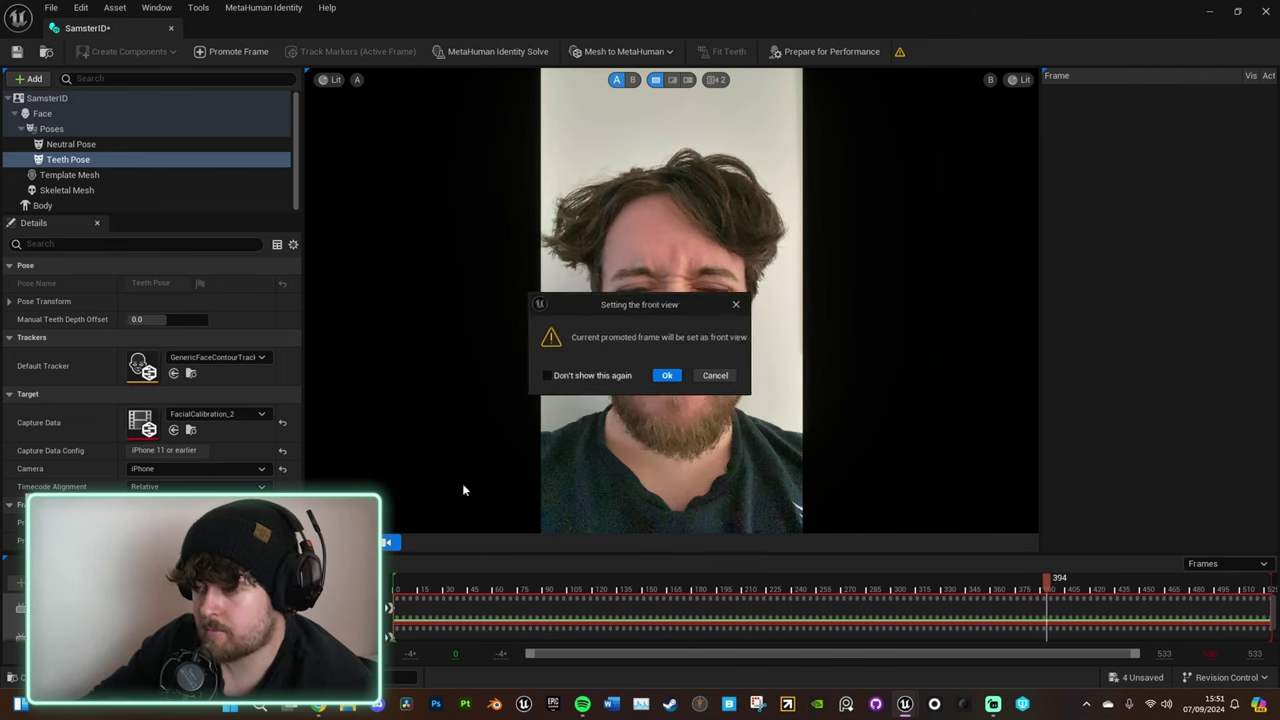
{"action": "left_click", "coordinate": [669, 378]}
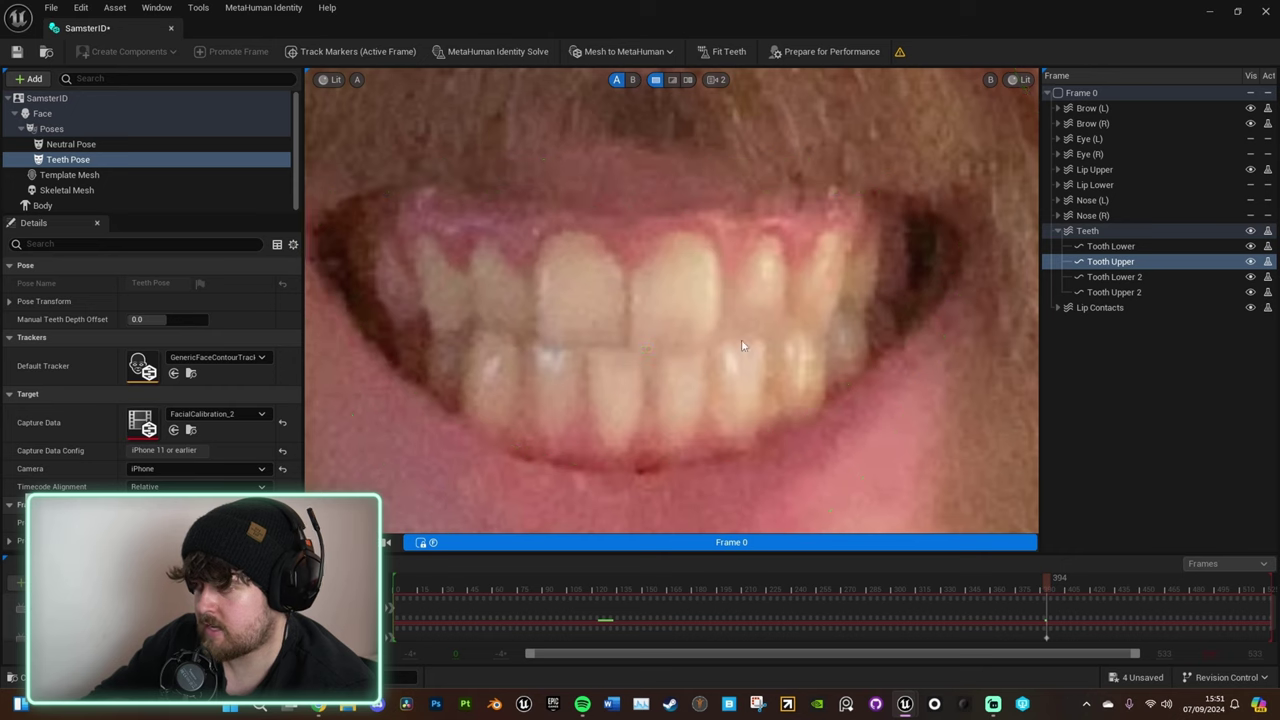
Examine how the tracking markers on the Teeth Pose's promoted frame follow the brows, eyes, nose folds and mouth
{"action": "scroll", "coordinate": [783, 308], "scroll_direction": "down", "scroll_amount": 2}
{"action": "scroll", "coordinate": [742, 331], "scroll_direction": "down", "scroll_amount": 3}
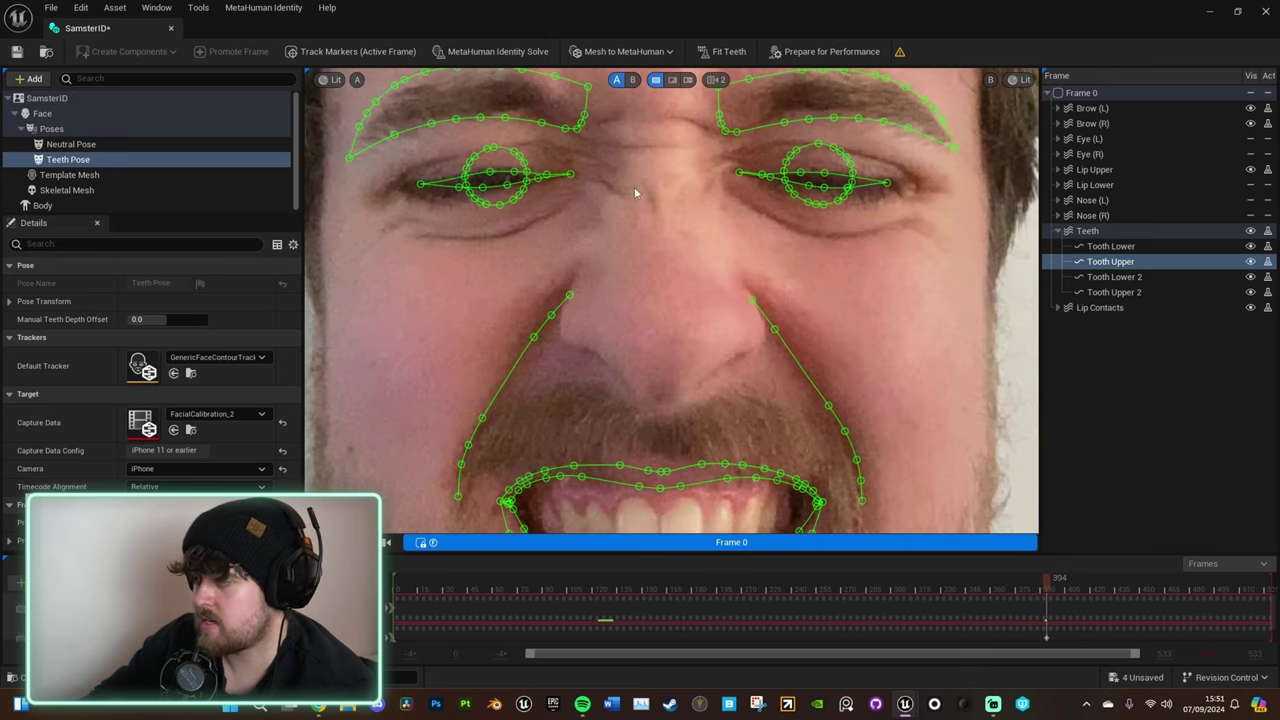
{"action": "middle_click_drag", "start_coordinate": [372, 128], "coordinate": [380, 243]}
{"action": "scroll", "coordinate": [823, 335], "scroll_direction": "down", "scroll_amount": 2}
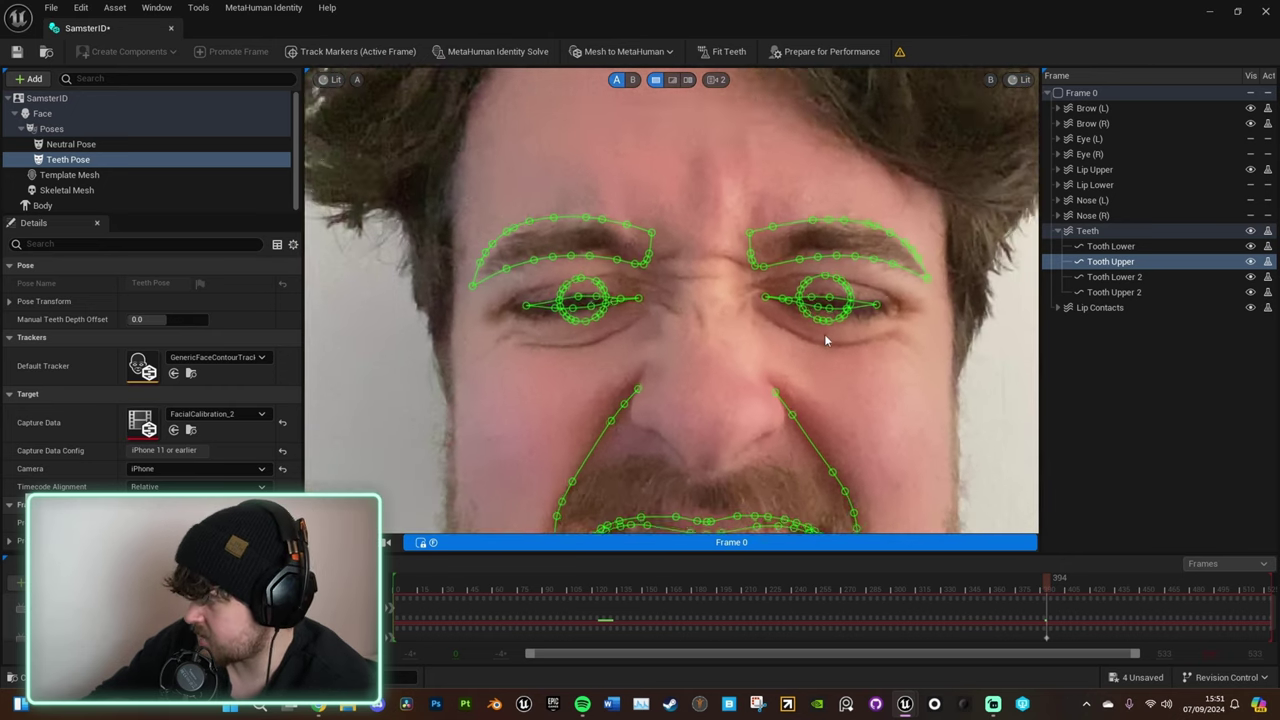
{"action": "scroll", "coordinate": [824, 334], "scroll_direction": "down", "scroll_amount": 3}
{"action": "middle_click_drag", "start_coordinate": [824, 334], "coordinate": [773, 279]}
{"action": "scroll", "coordinate": [658, 350], "scroll_direction": "up", "scroll_amount": 5}
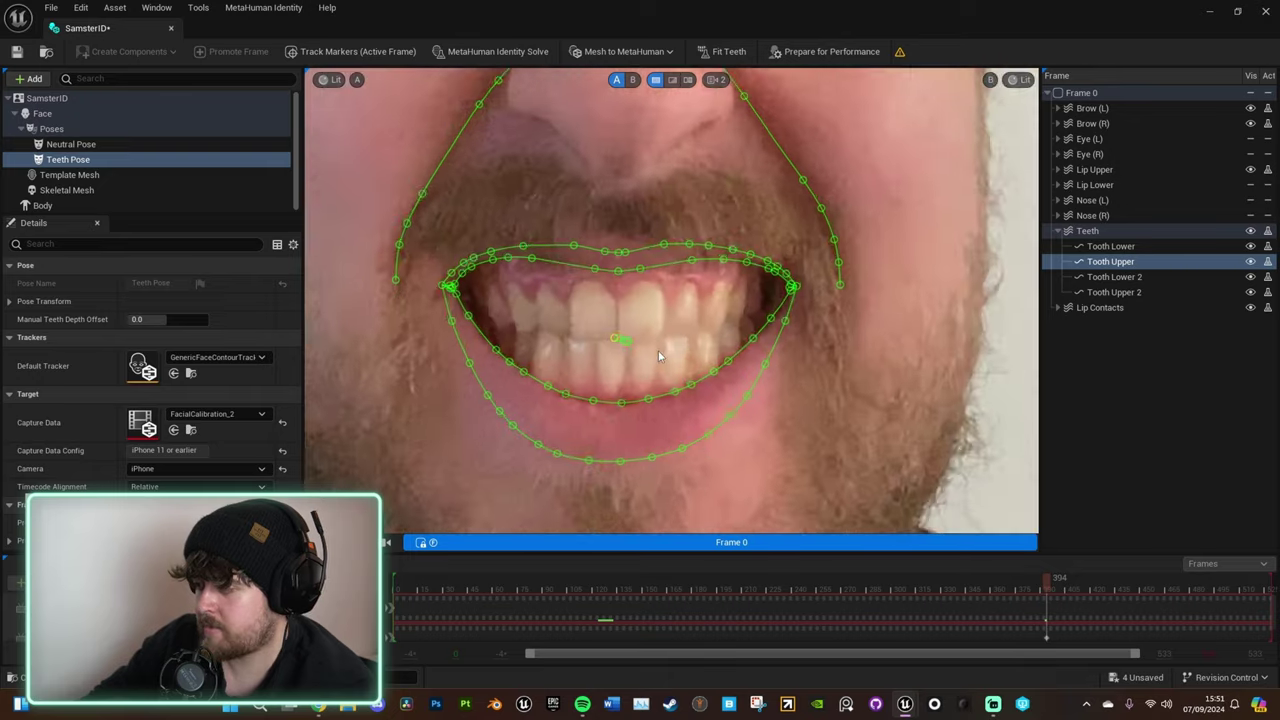
Hide the Tooth Lower and Tooth Lower 2 curves on the Teeth Pose frame and exclude them from the solve
{"action": "scroll", "coordinate": [658, 350], "scroll_direction": "up", "scroll_amount": 3}
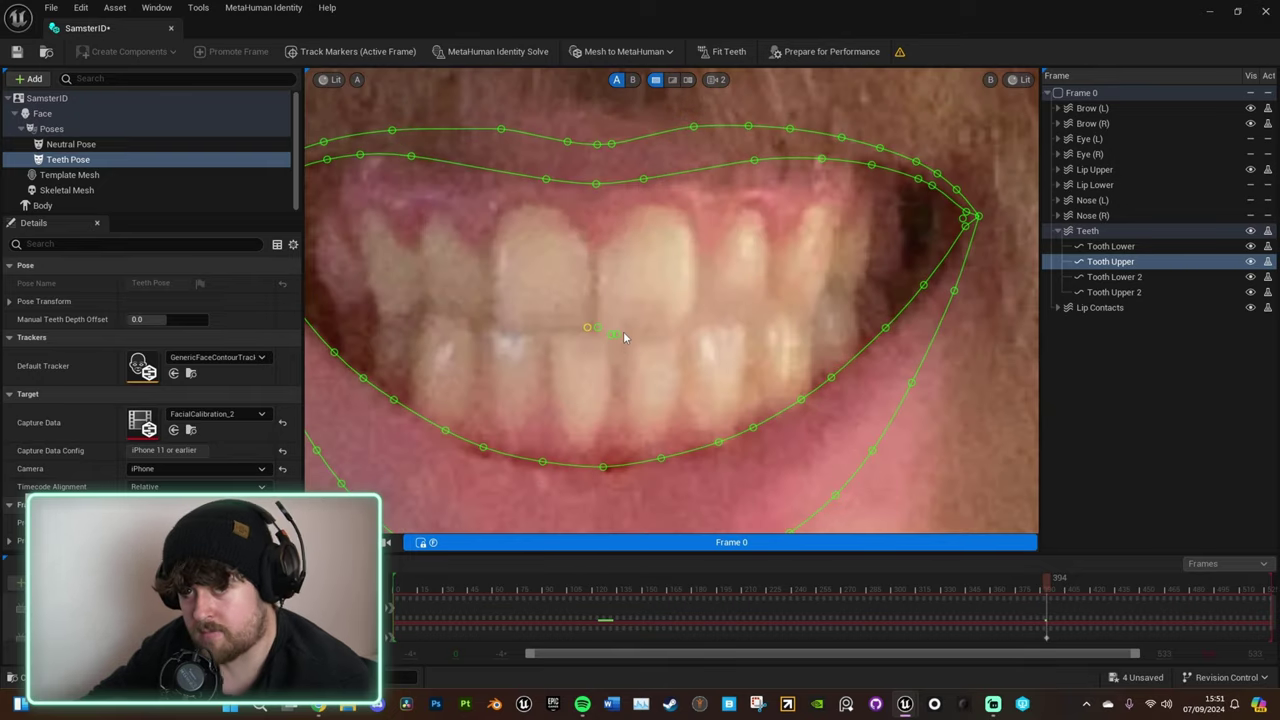
{"action": "scroll", "coordinate": [684, 337], "scroll_direction": "down", "scroll_amount": 2}
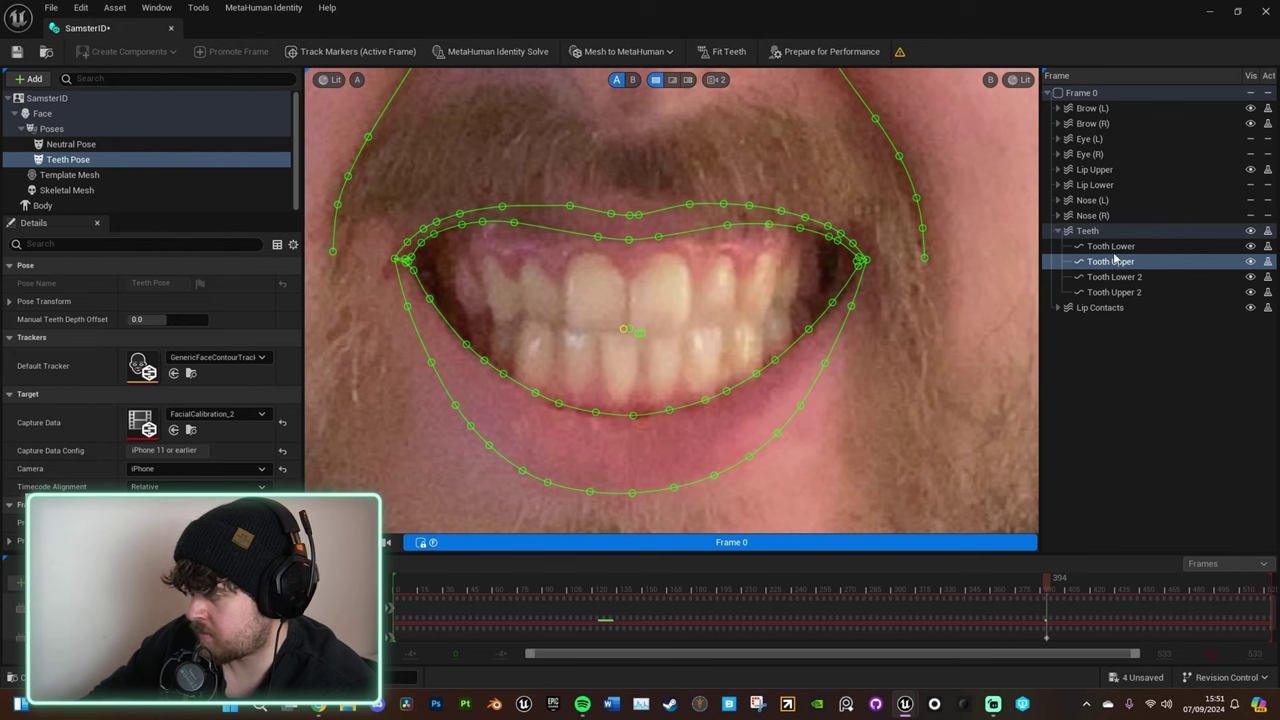
{"action": "left_click", "coordinate": [1191, 247]}
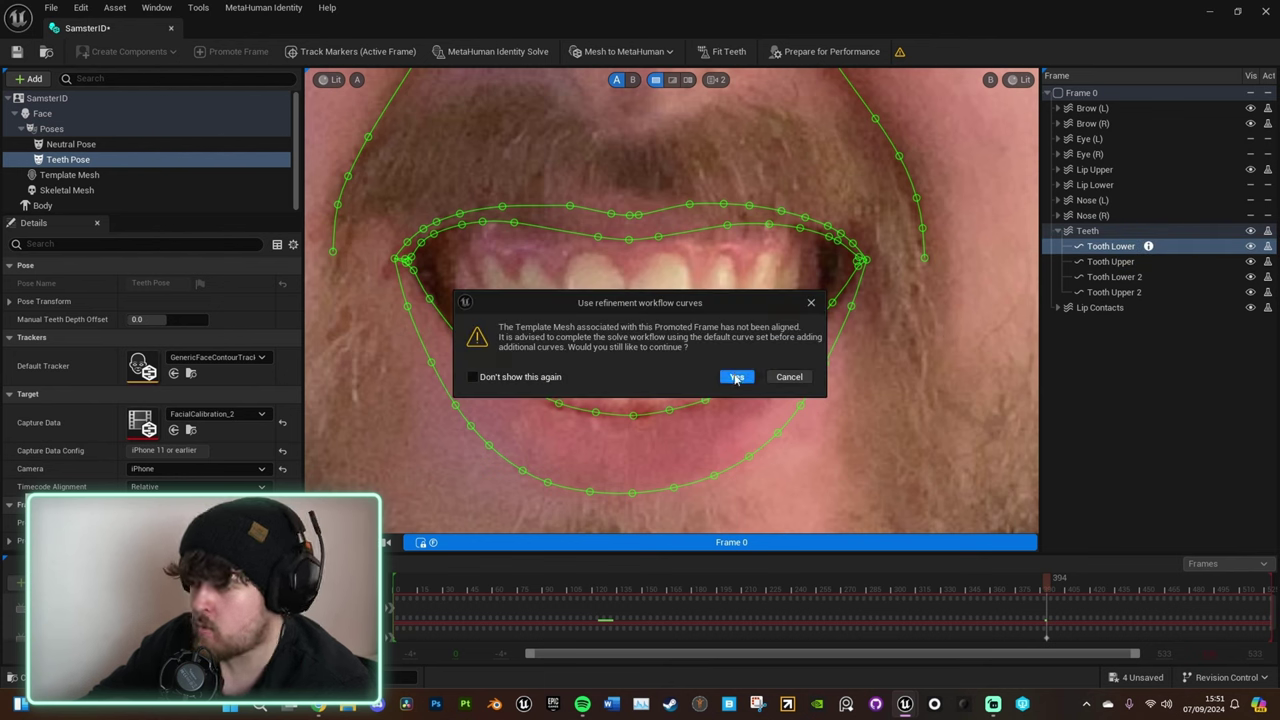
{"action": "left_click", "coordinate": [736, 378]}
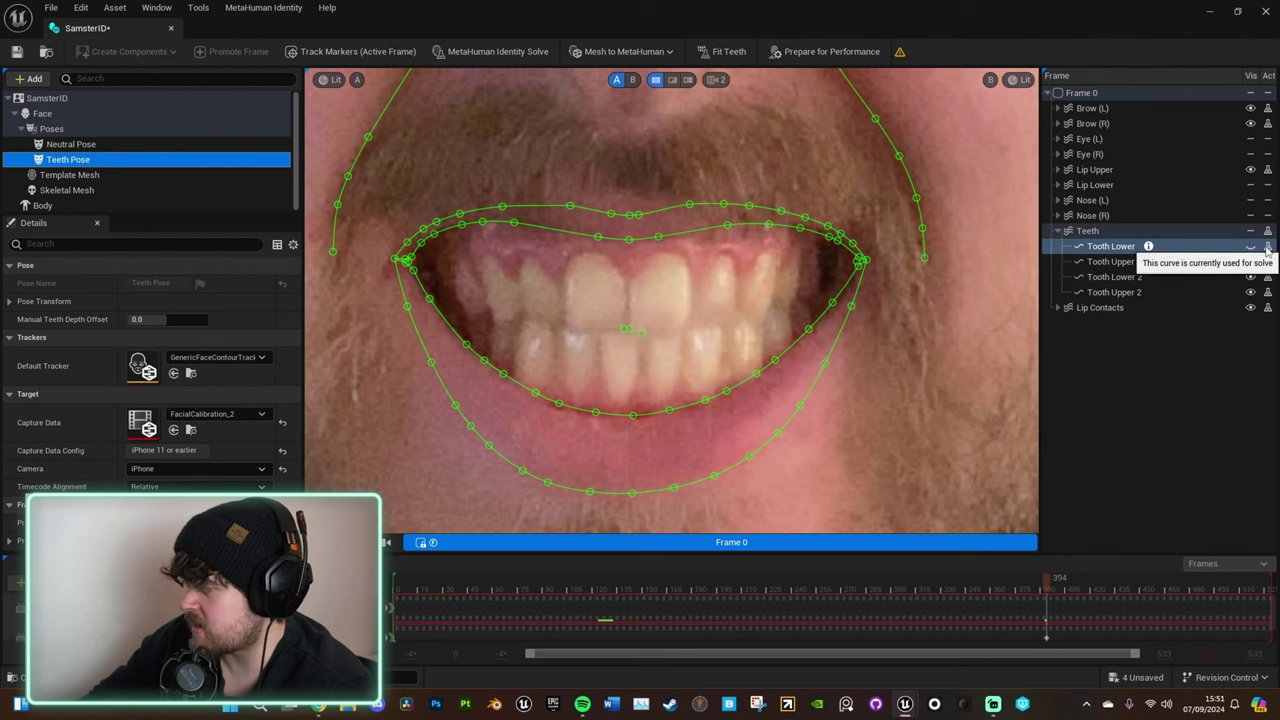
{"action": "left_click", "coordinate": [1181, 280]}
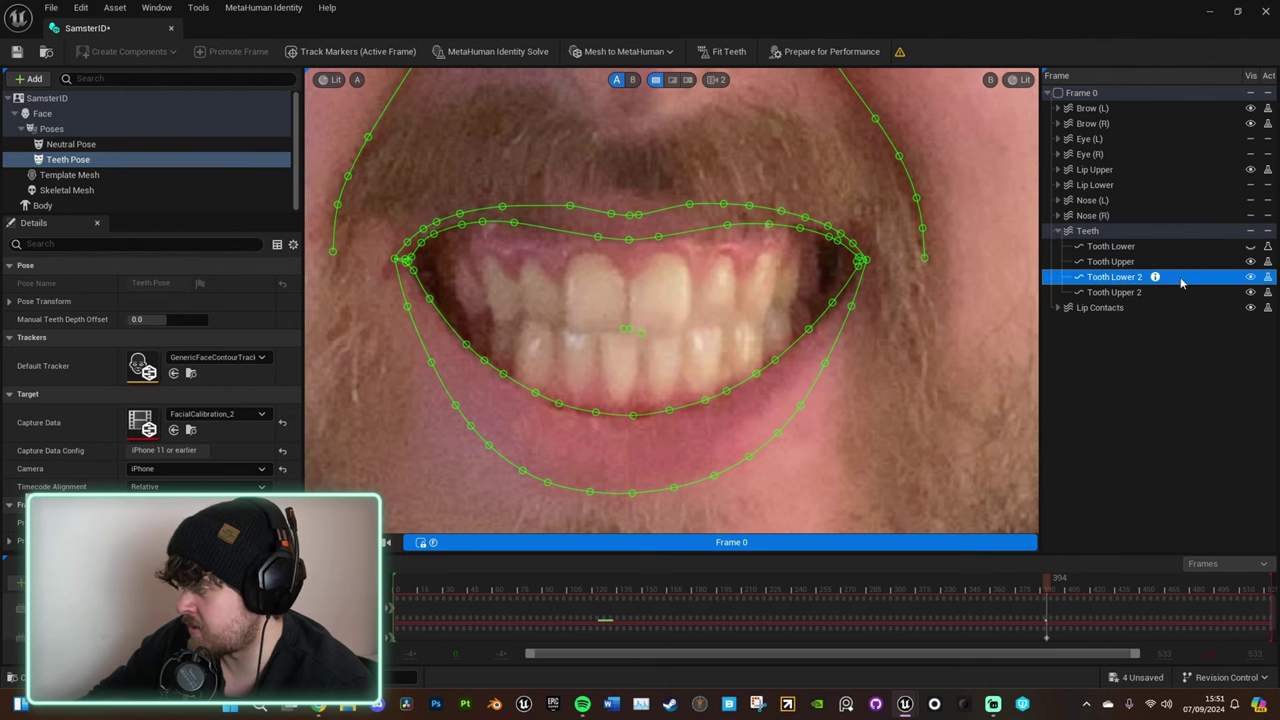
{"action": "left_click", "coordinate": [1250, 277]}
{"action": "scroll", "coordinate": [814, 343], "scroll_direction": "down", "scroll_amount": 3}
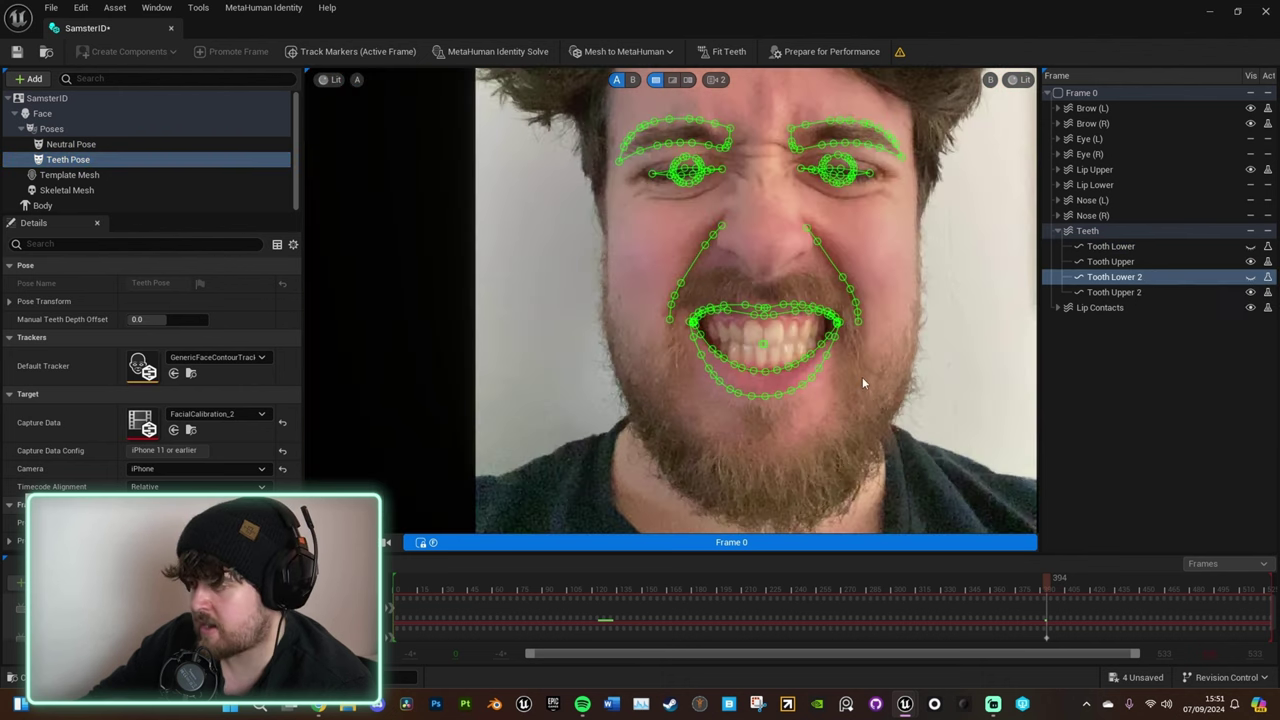
{"action": "scroll", "coordinate": [862, 377], "scroll_direction": "down", "scroll_amount": 3}
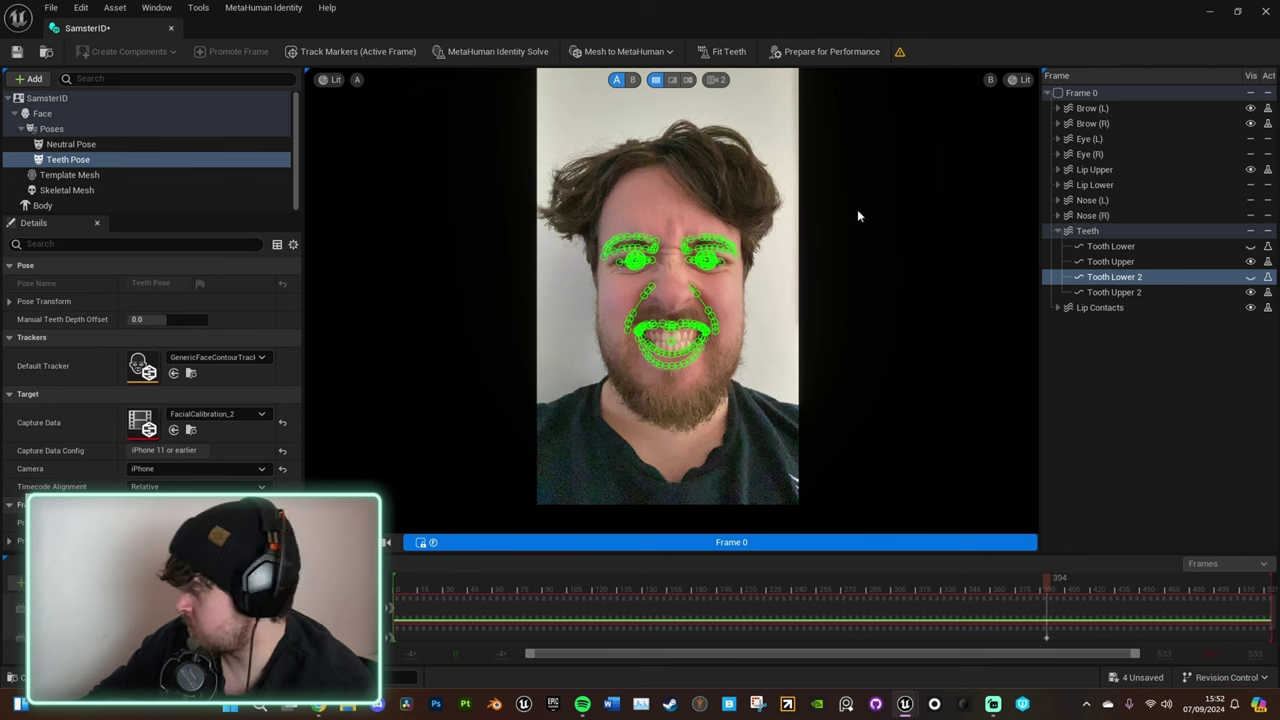
Review the tracking markers on the Neutral Pose's promoted Frame 1 and Frame 2, and return to the Teeth Pose
{"action": "left_click", "coordinate": [71, 144]}
{"action": "left_click", "coordinate": [783, 540]}
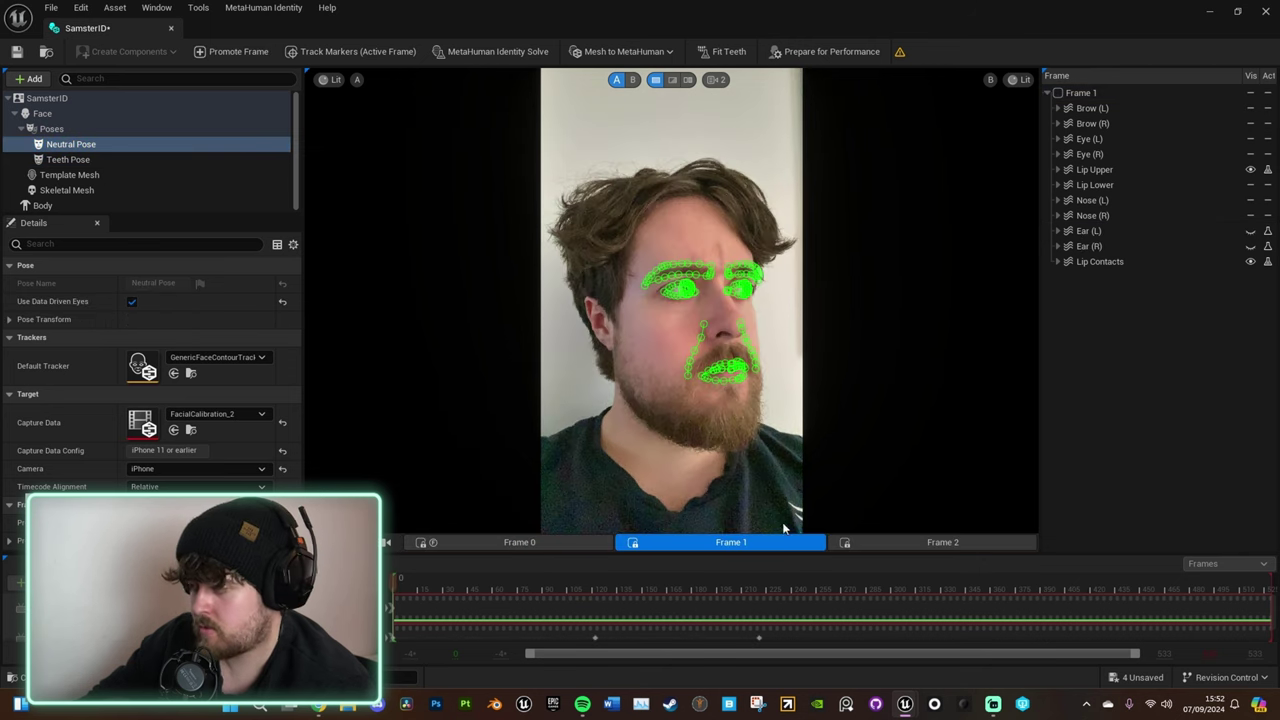
{"action": "left_click", "coordinate": [869, 542]}
{"action": "left_click", "coordinate": [129, 160]}
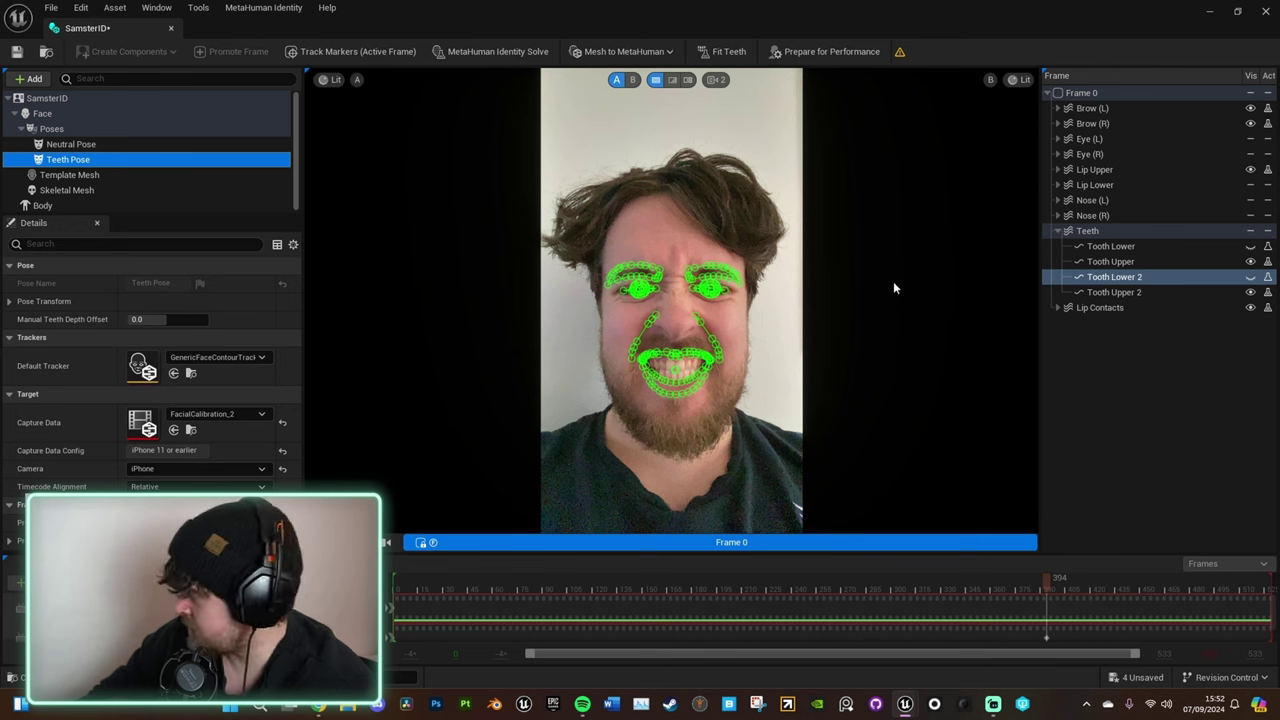
Save all modified assets and run Prepare for Performance on the SamsterID identity
{"action": "left_click", "coordinate": [50, 7]}
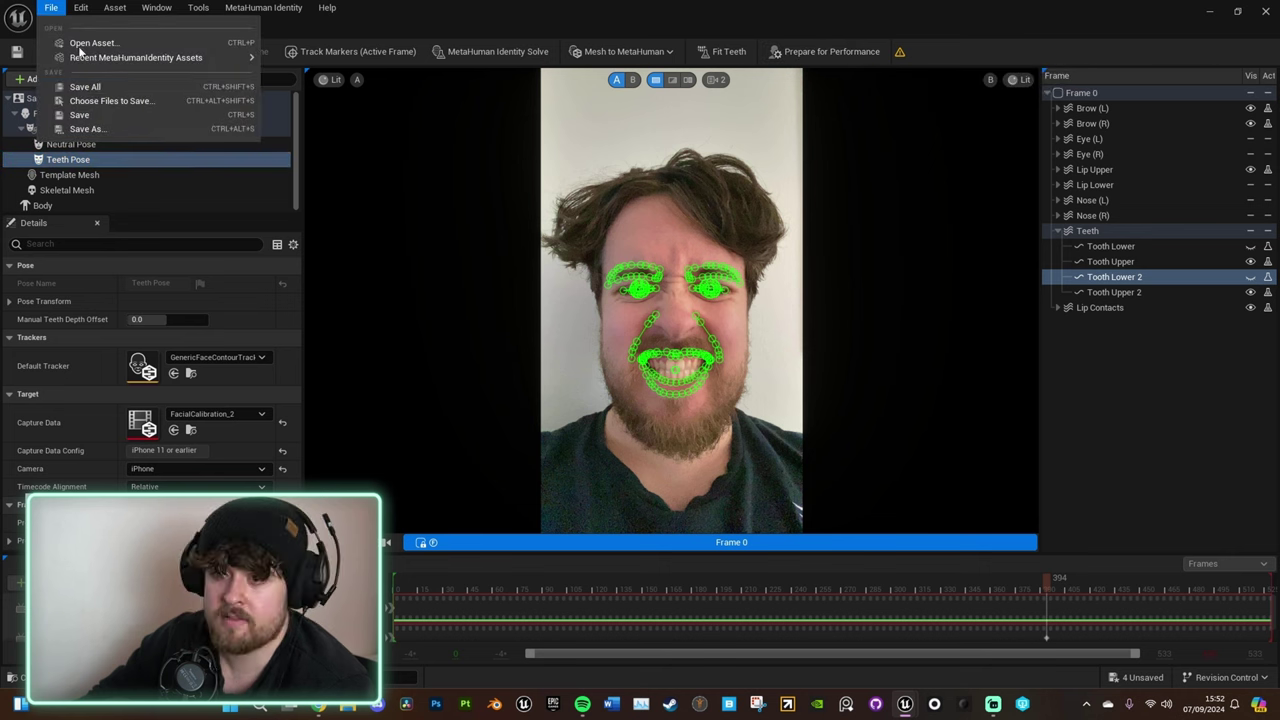
{"action": "left_click", "coordinate": [93, 88]}
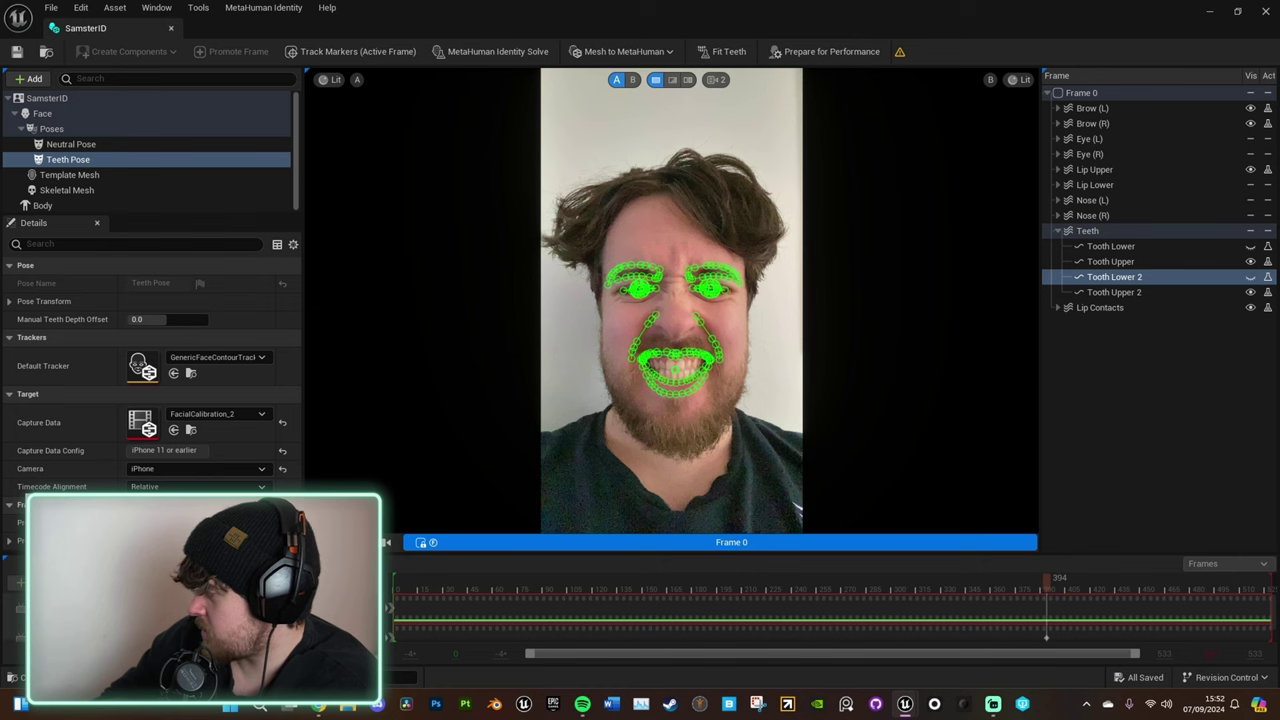
{"action": "left_click", "coordinate": [840, 50]}
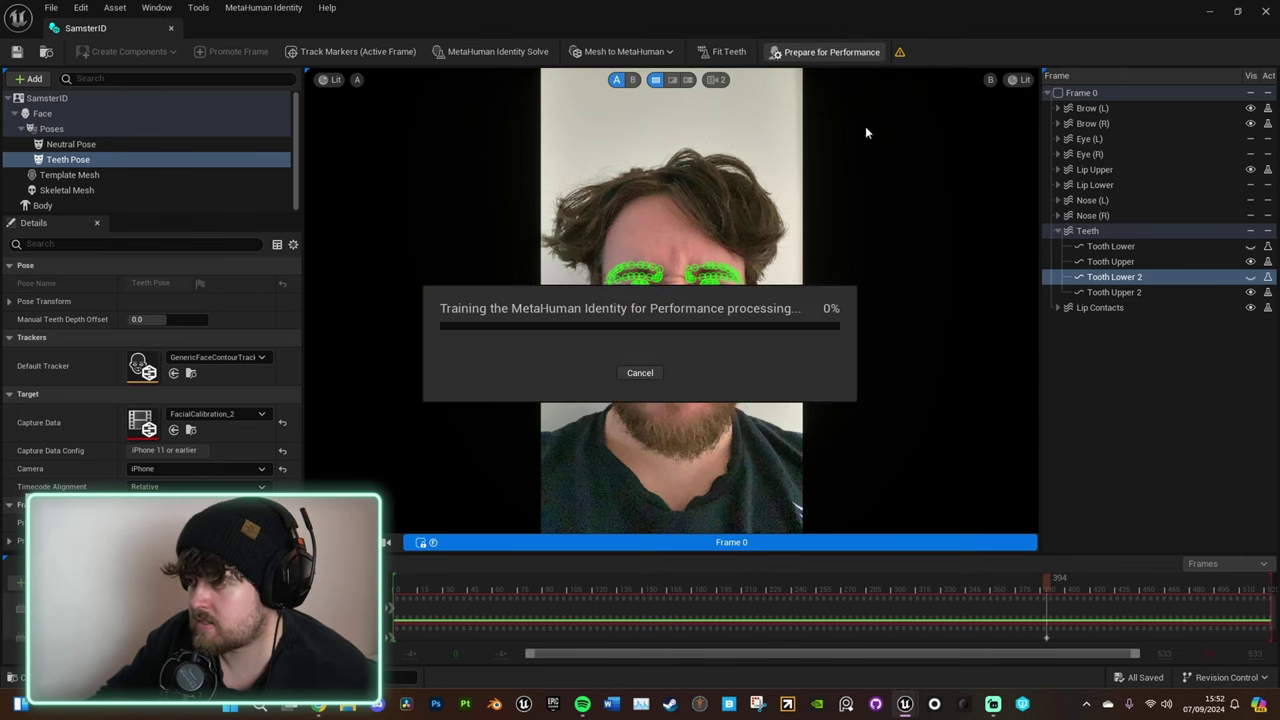
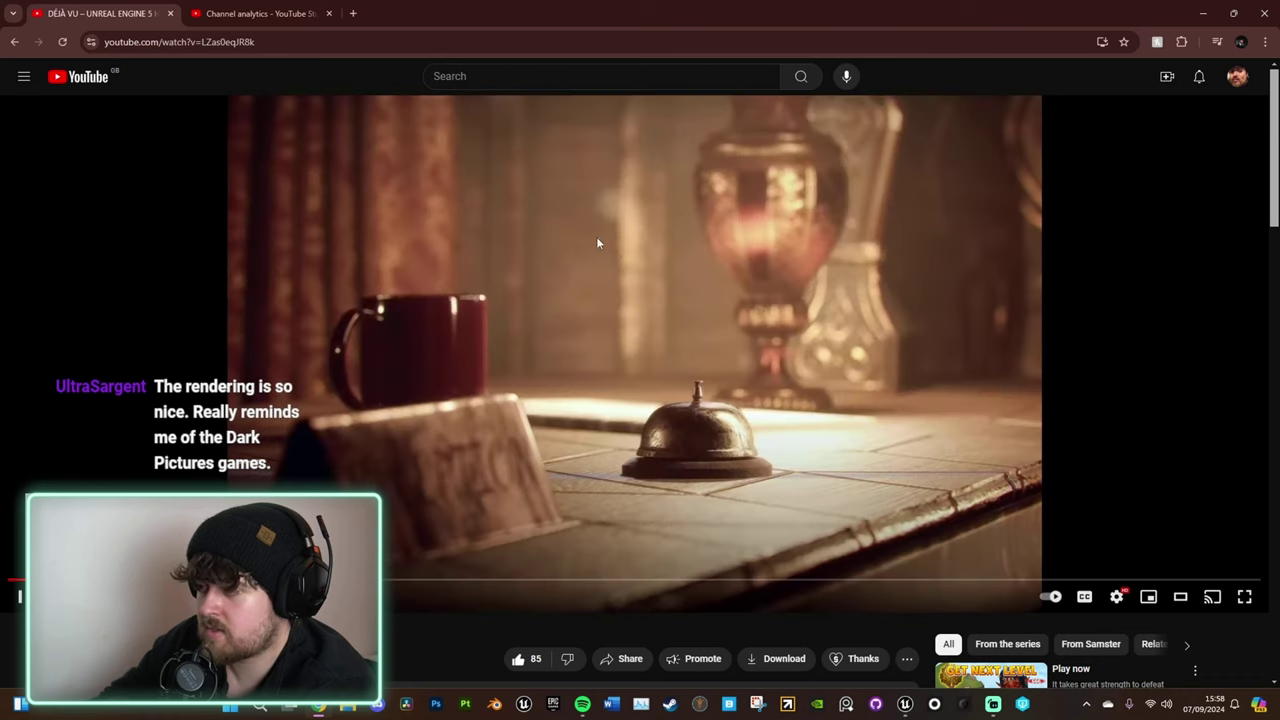
Switch to YouTube in the browser, and pause and resume the DÉJÀ VU Unreal Engine 5 video
{"action": "left_click", "coordinate": [610, 270]}
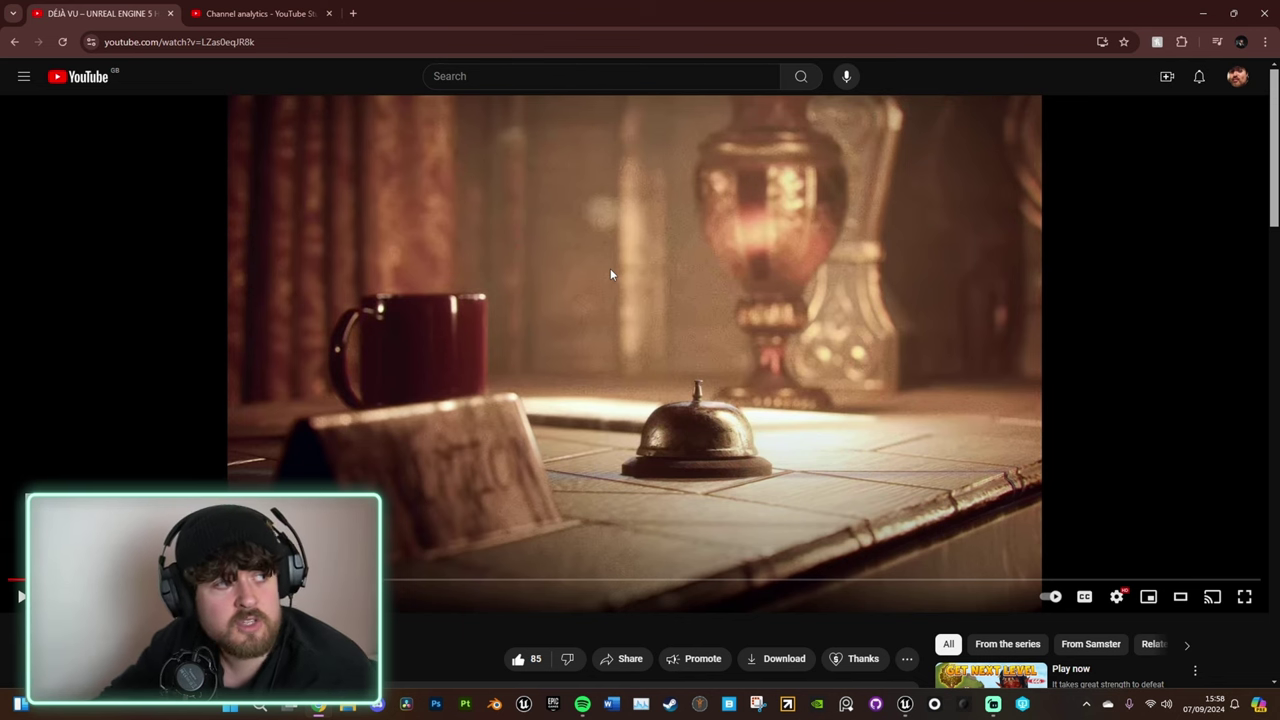
{"action": "left_click", "coordinate": [632, 321]}
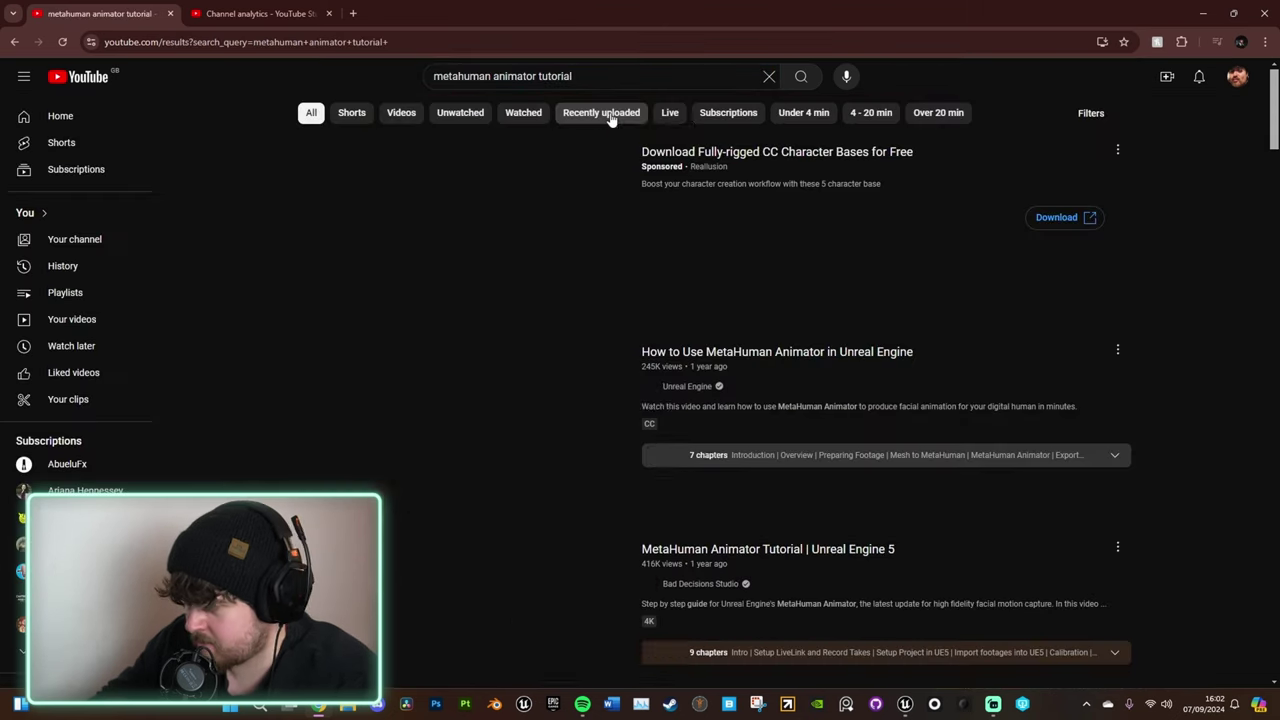
Find the Create Your MetaHuman tutorial series on the Bad Decisions Studio channel from the "metahuman animator tutorial" search results
{"action": "scroll", "coordinate": [700, 395], "scroll_direction": "down", "scroll_amount": 3}
{"action": "left_click", "coordinate": [700, 387]}
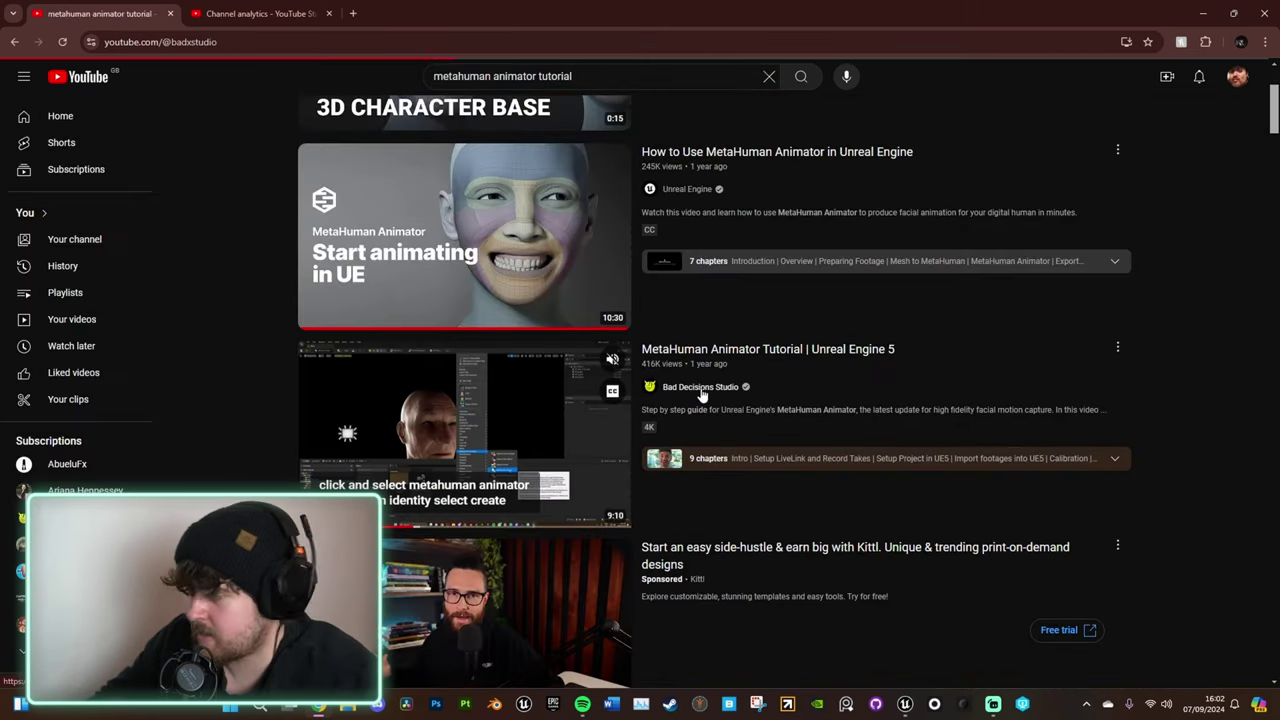
{"action": "scroll", "coordinate": [838, 285], "scroll_direction": "down", "scroll_amount": 2}
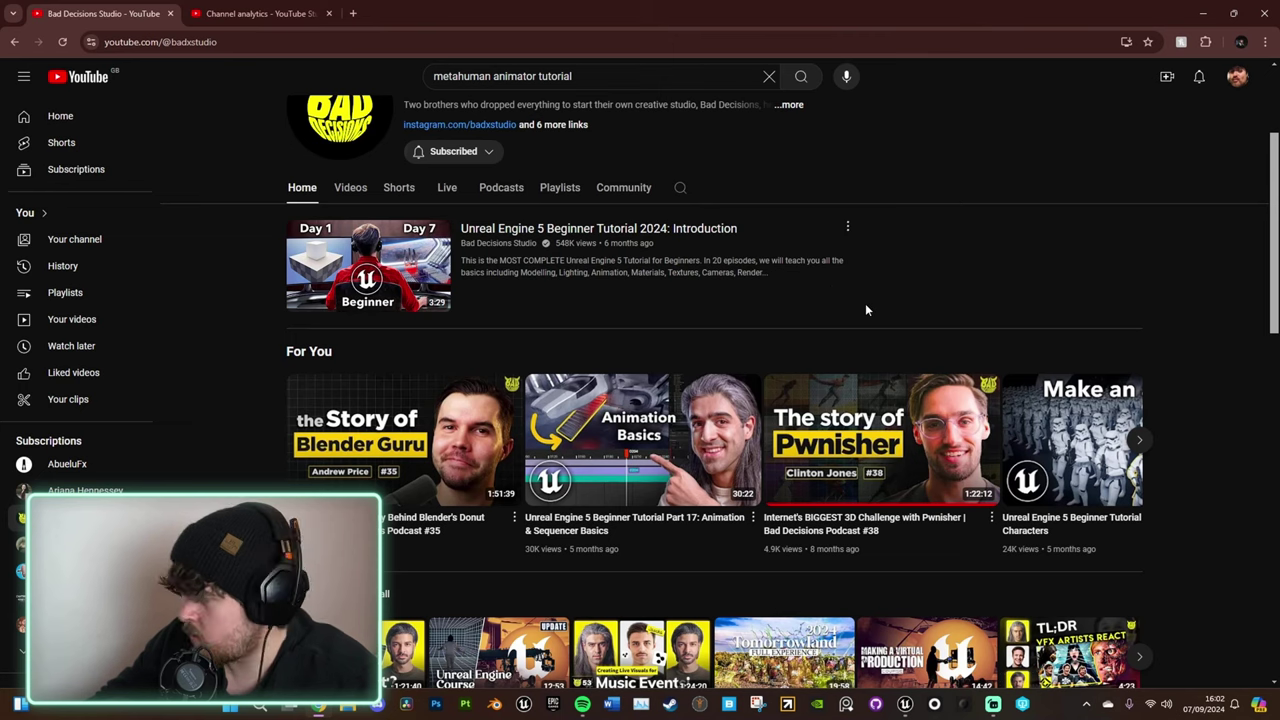
{"action": "scroll", "coordinate": [865, 310], "scroll_direction": "down", "scroll_amount": 3}
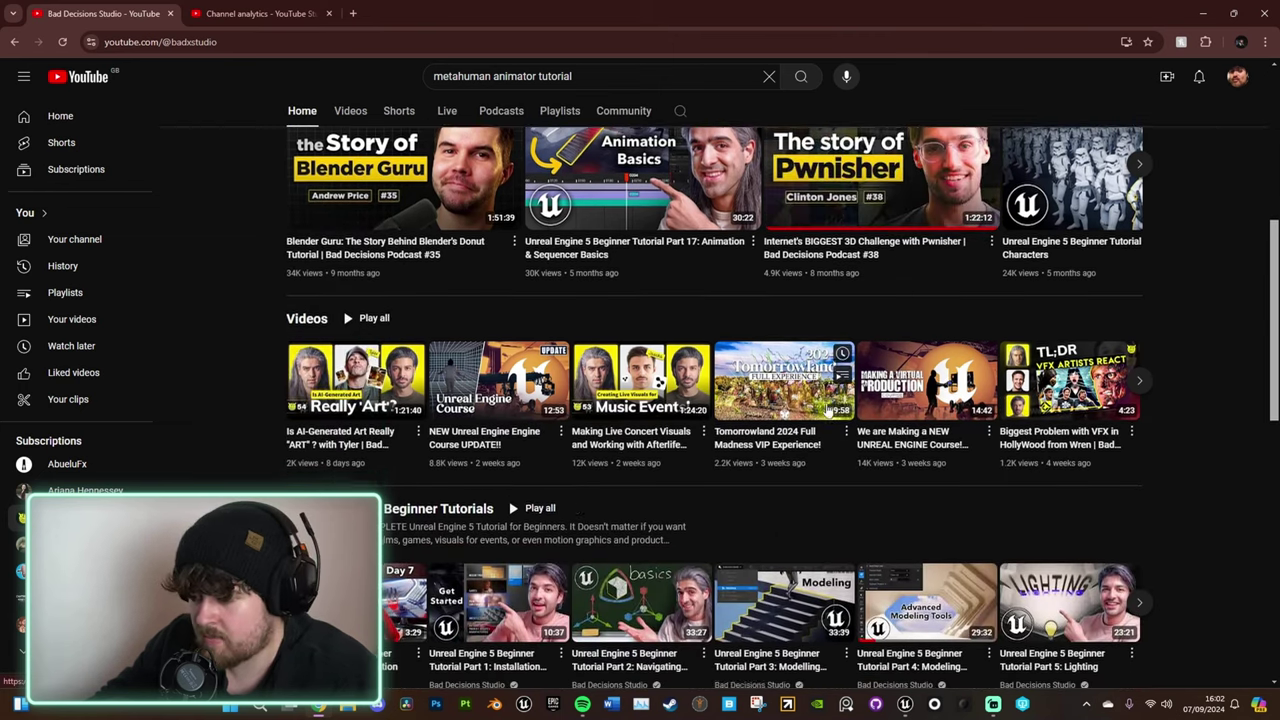
{"action": "scroll", "coordinate": [826, 410], "scroll_direction": "down", "scroll_amount": 8}
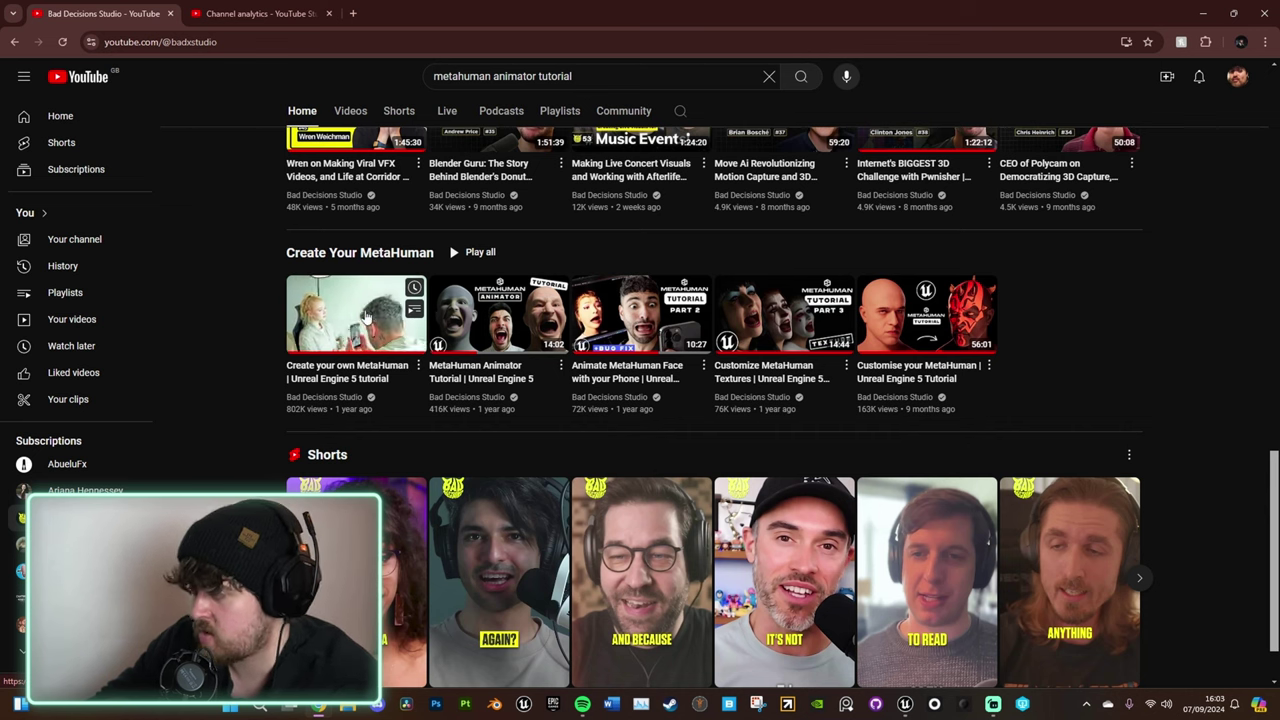
{"action": "mouse_move", "coordinate": [841, 316]}
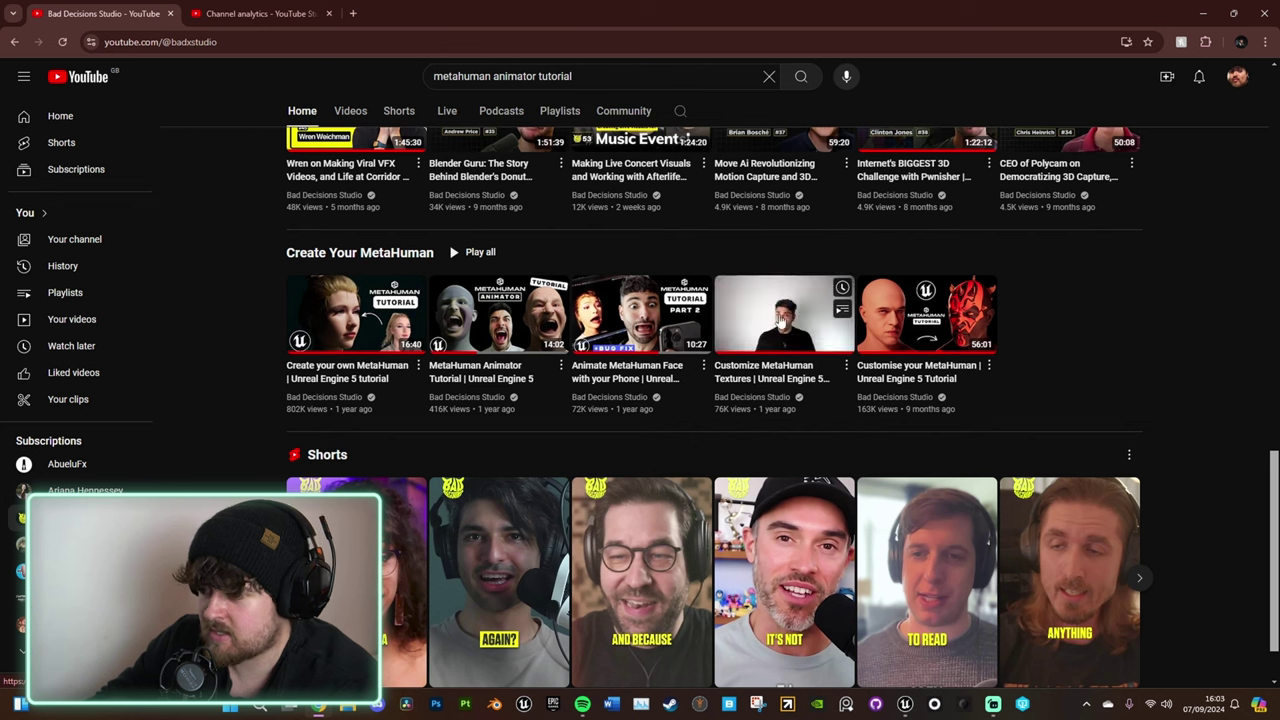
{"action": "mouse_move", "coordinate": [941, 371]}
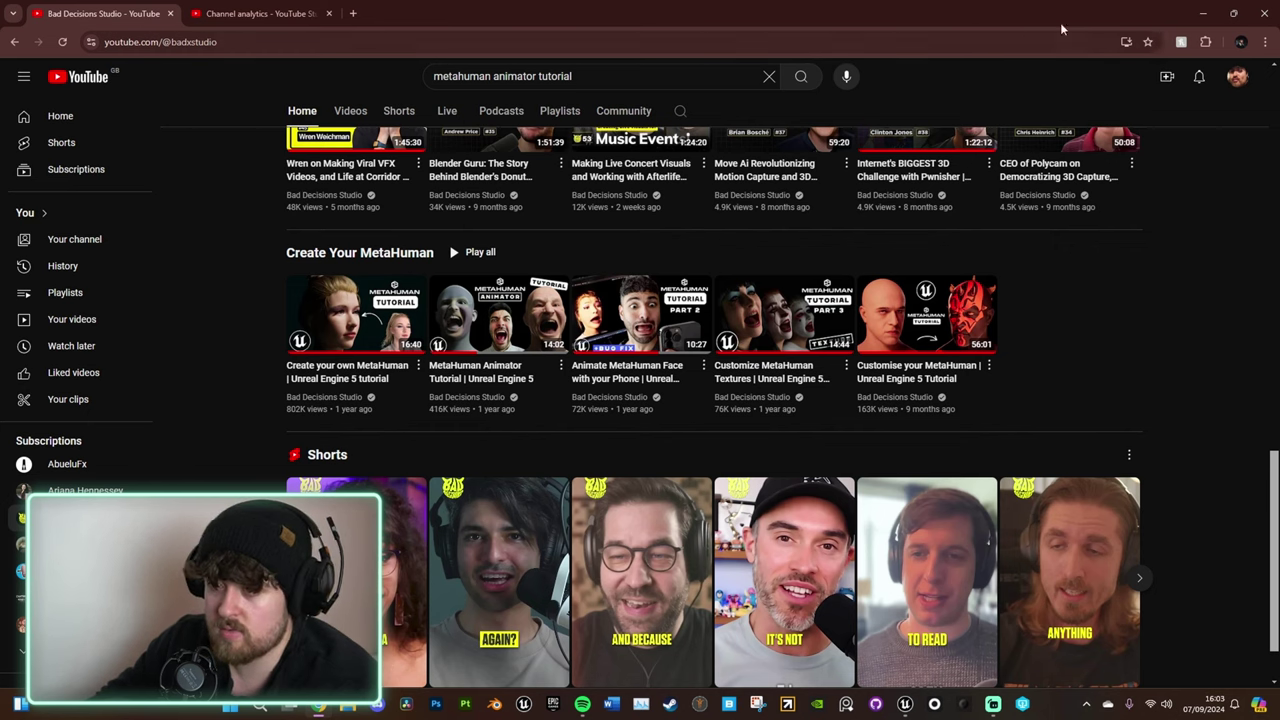
Switch back to Unreal Engine, save the prepared SamsterID identity and close its editor
{"action": "left_click", "coordinate": [1201, 18]}
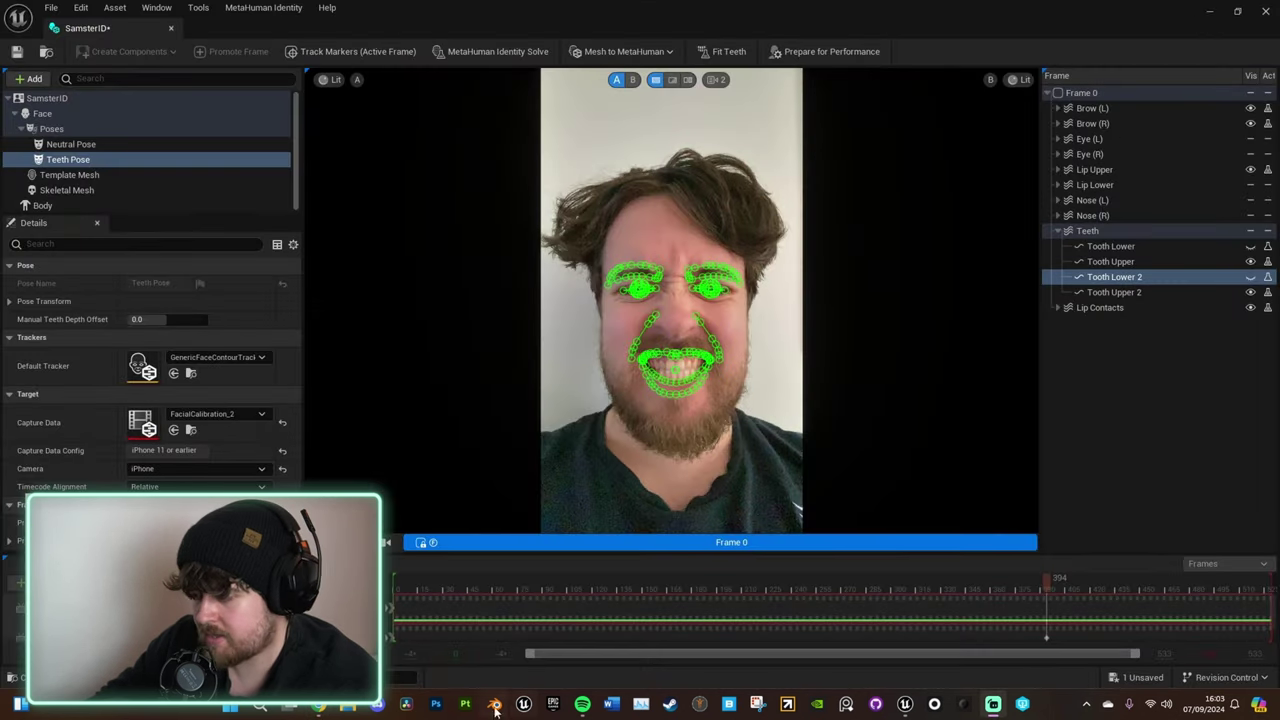
{"action": "key", "text": "ctrl+s"}
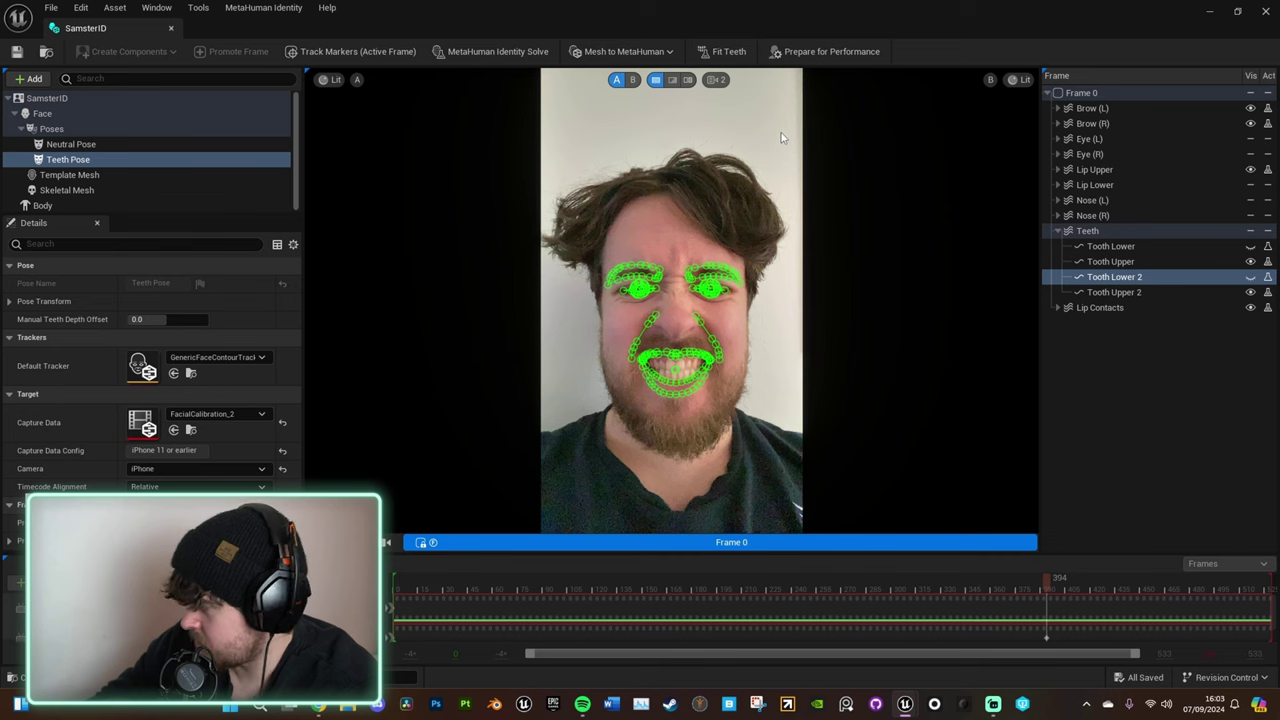
{"action": "left_click", "coordinate": [171, 28]}
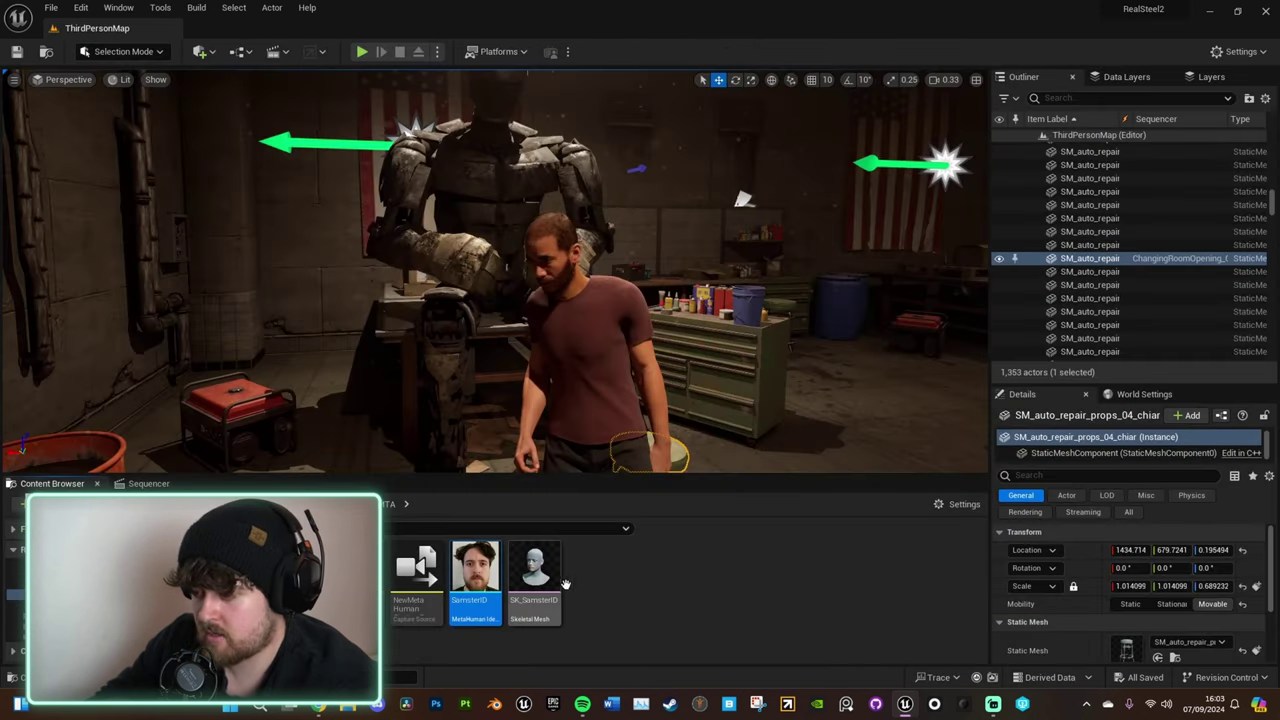
Open the SK_SamsterID skeletal mesh, examine the generated head from the front, and close its editor
{"action": "double_click", "coordinate": [540, 570]}
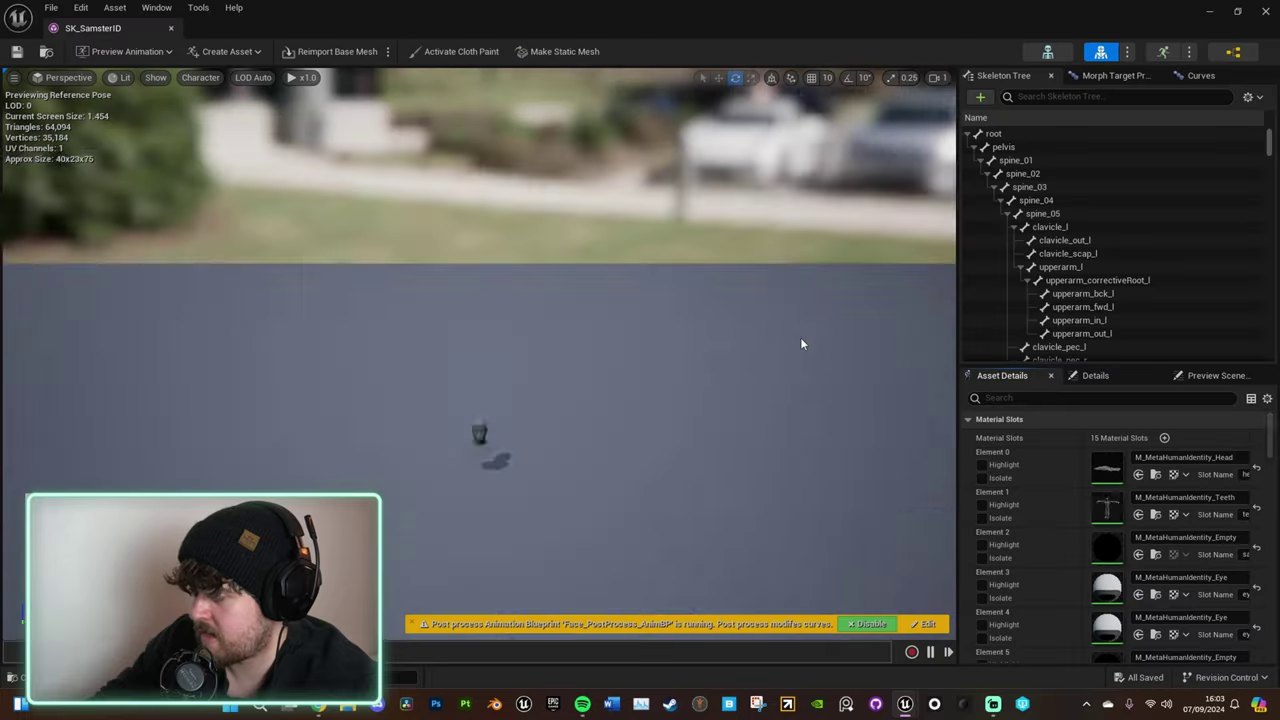
{"action": "left_click_drag", "start_coordinate": [631, 416], "coordinate": [713, 411], "text": "alt"}
{"action": "right_click_drag", "start_coordinate": [752, 414], "coordinate": [852, 440]}
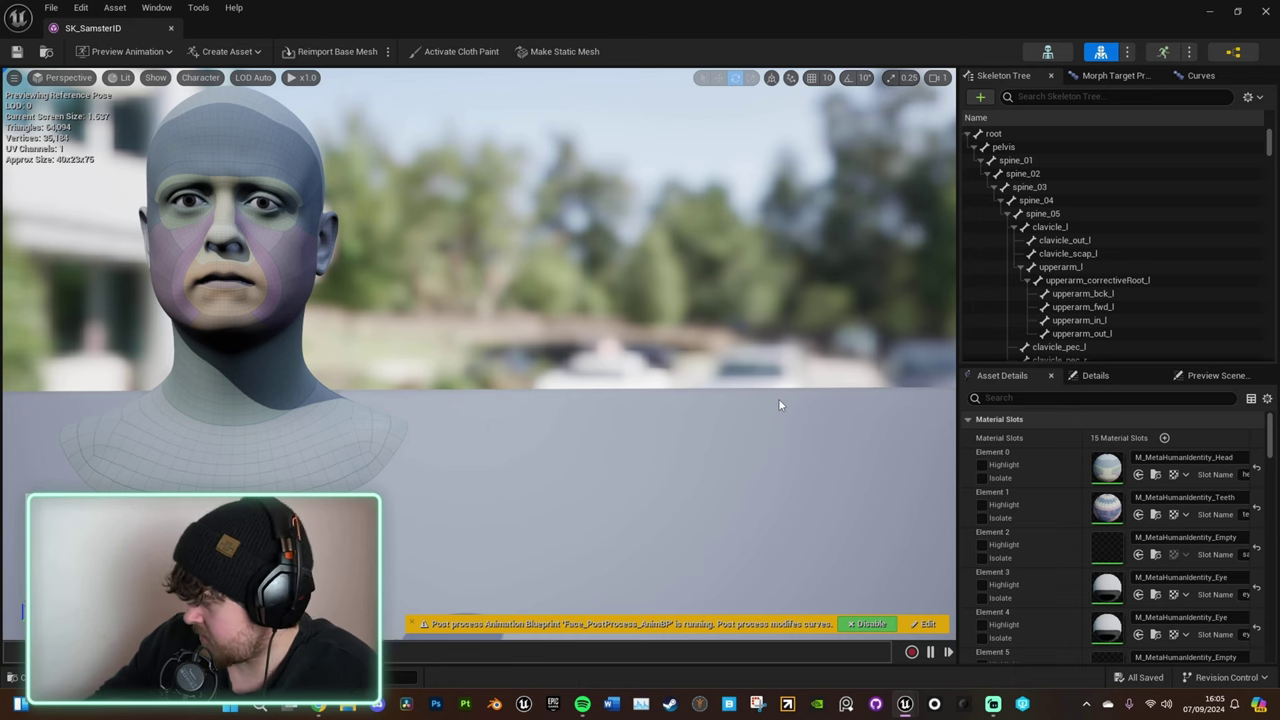
{"action": "left_click", "coordinate": [171, 28]}
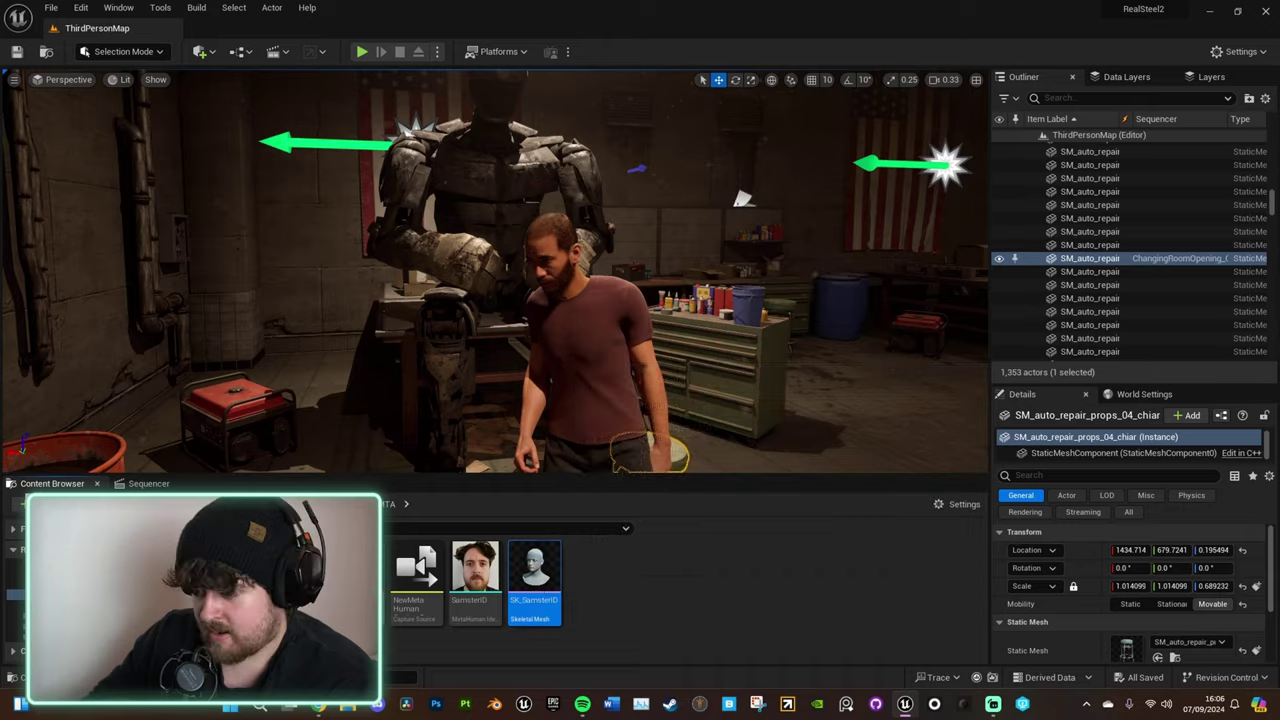
Open the coach changing room MetaHuman Performance asset and assign SamsterID as its MetaHuman Identity
{"action": "double_click", "coordinate": [359, 586]}
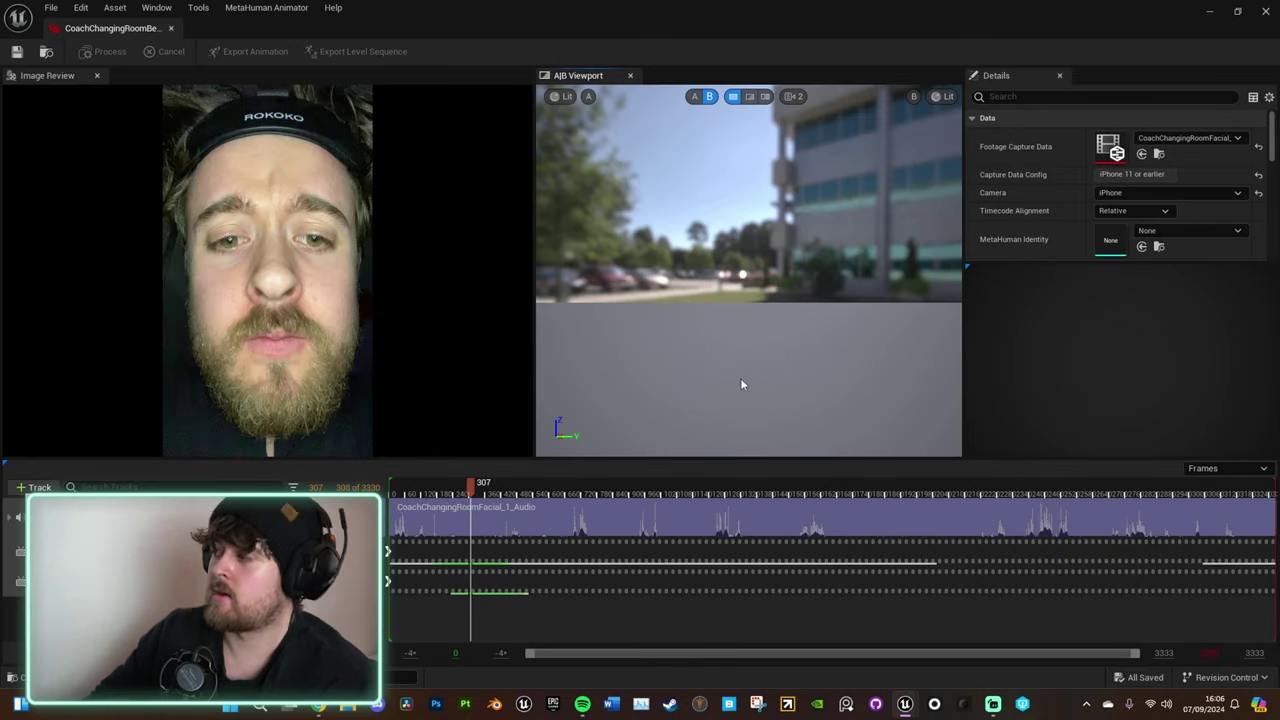
{"action": "left_click", "coordinate": [1198, 234]}
{"action": "left_click", "coordinate": [1174, 452]}
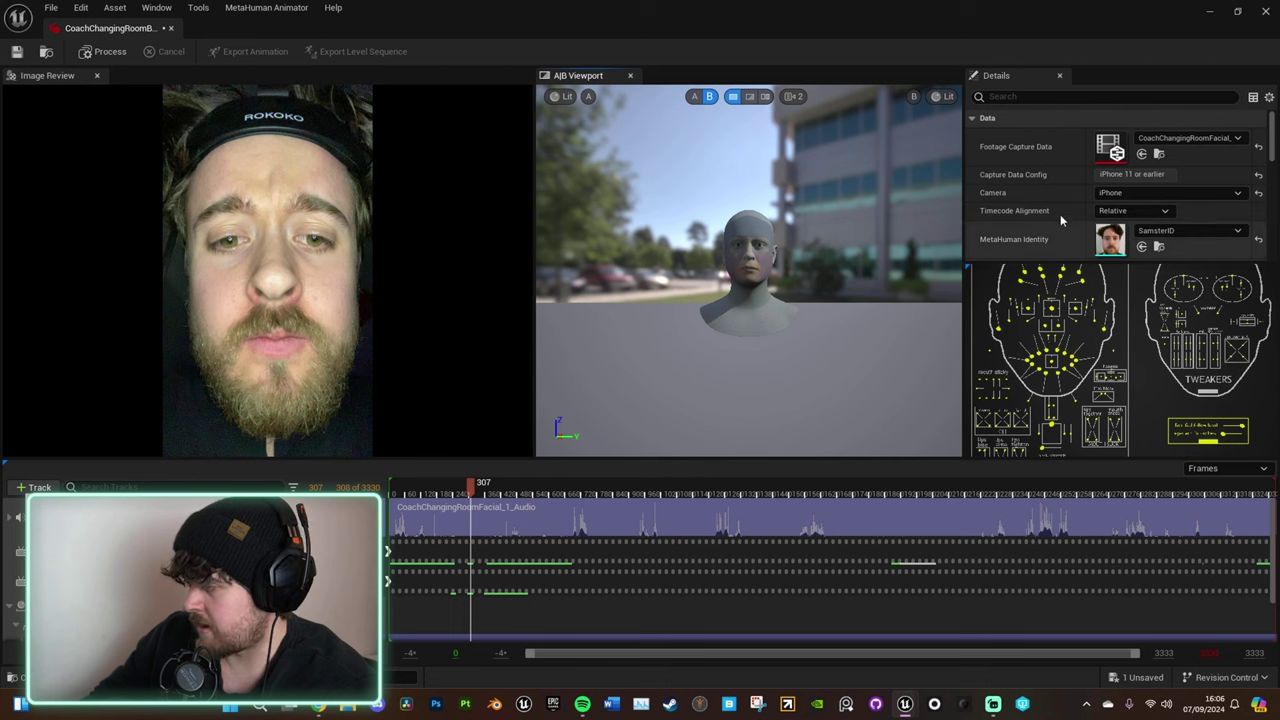
Set the performance's Head Movement Mode to Control Rig
{"action": "scroll", "coordinate": [1063, 214], "scroll_direction": "down", "scroll_amount": 2}
{"action": "mouse_move", "coordinate": [1273, 163]}
{"action": "left_mouse_down"}
{"action": "mouse_move", "coordinate": [1270, 185]}
{"action": "mouse_move", "coordinate": [1273, 168]}
{"action": "left_mouse_up"}
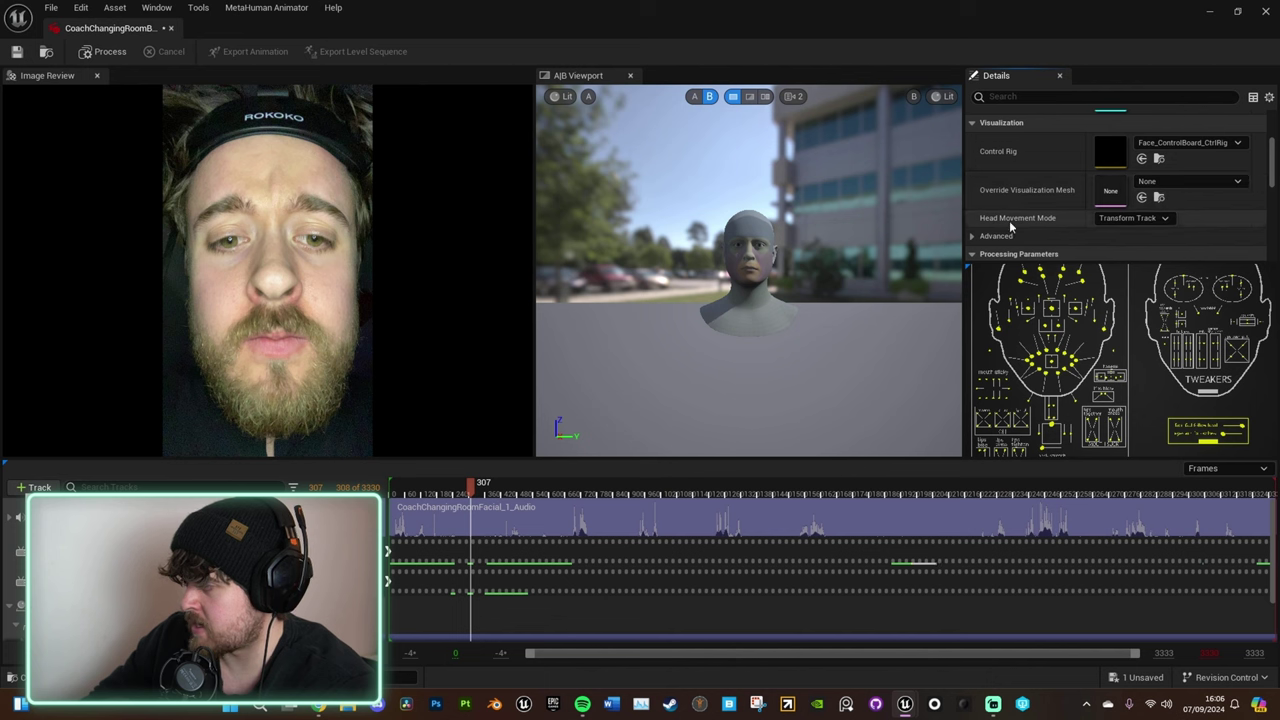
{"action": "left_click", "coordinate": [1132, 222]}
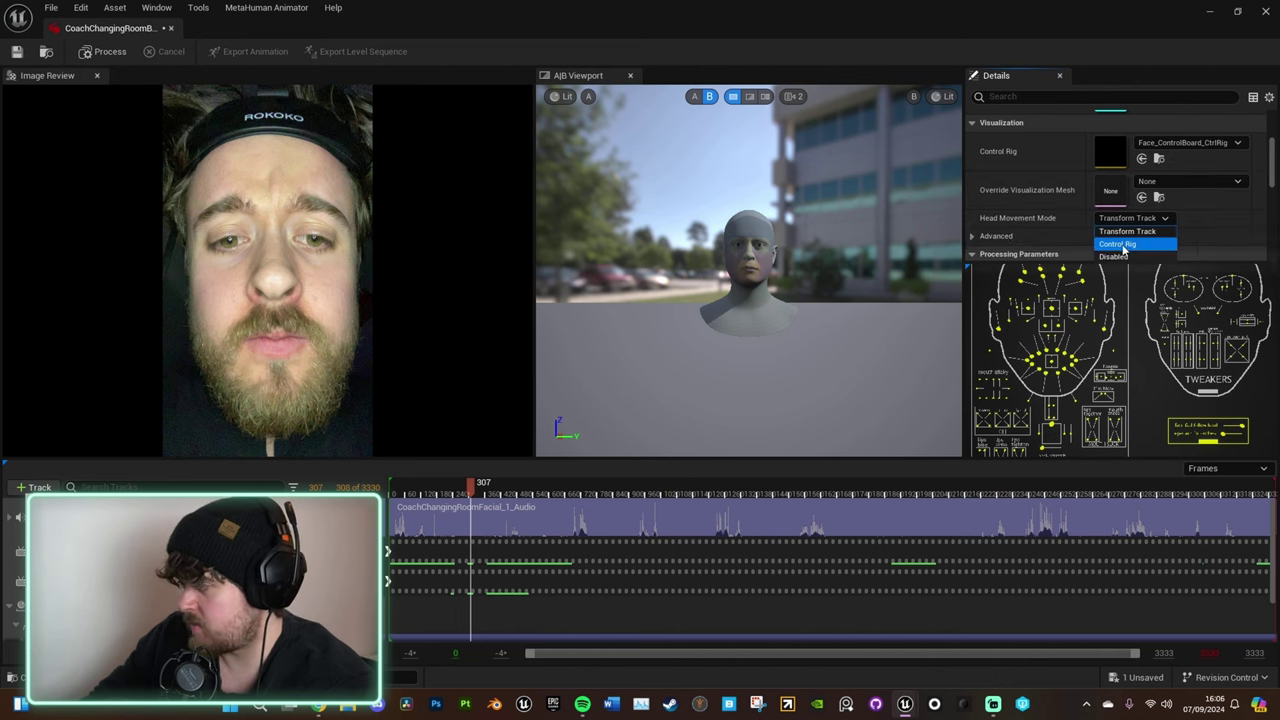
{"action": "left_click", "coordinate": [1120, 244]}
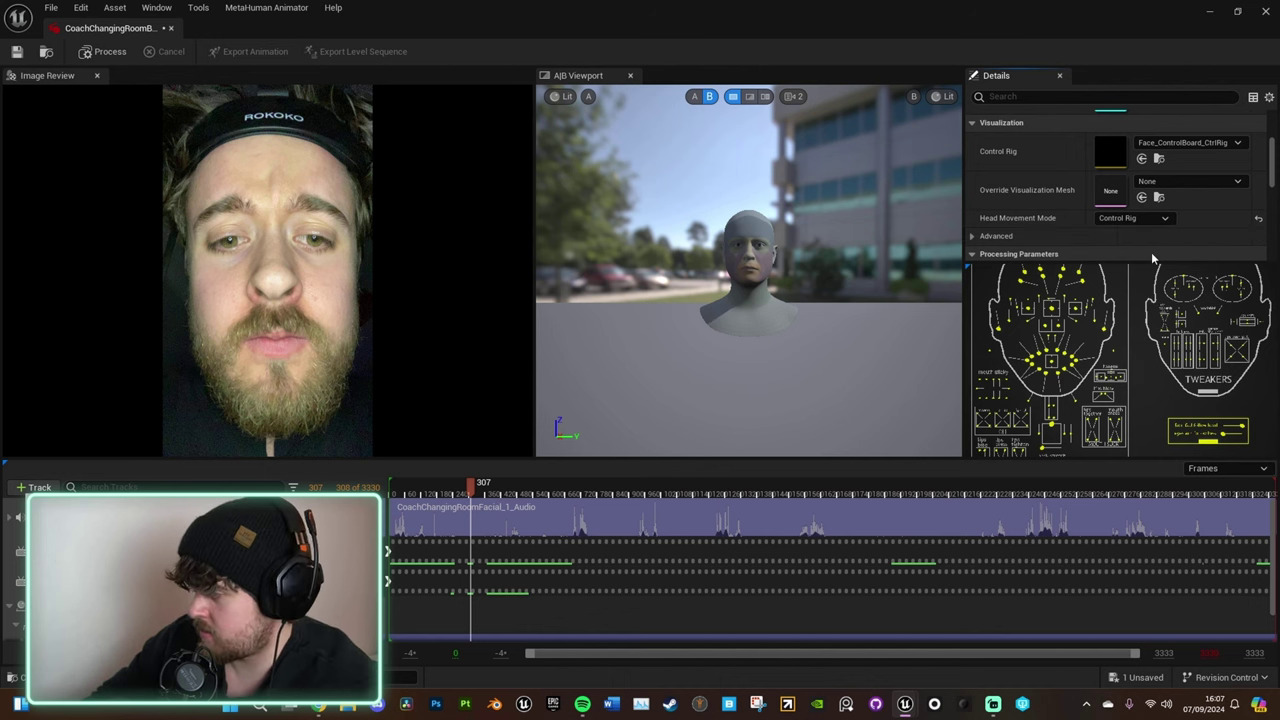
Scrub the coach's facial footage to frame 245 and process the shot to generate its facial animation
{"action": "left_click_drag", "start_coordinate": [553, 479], "coordinate": [468, 492]}
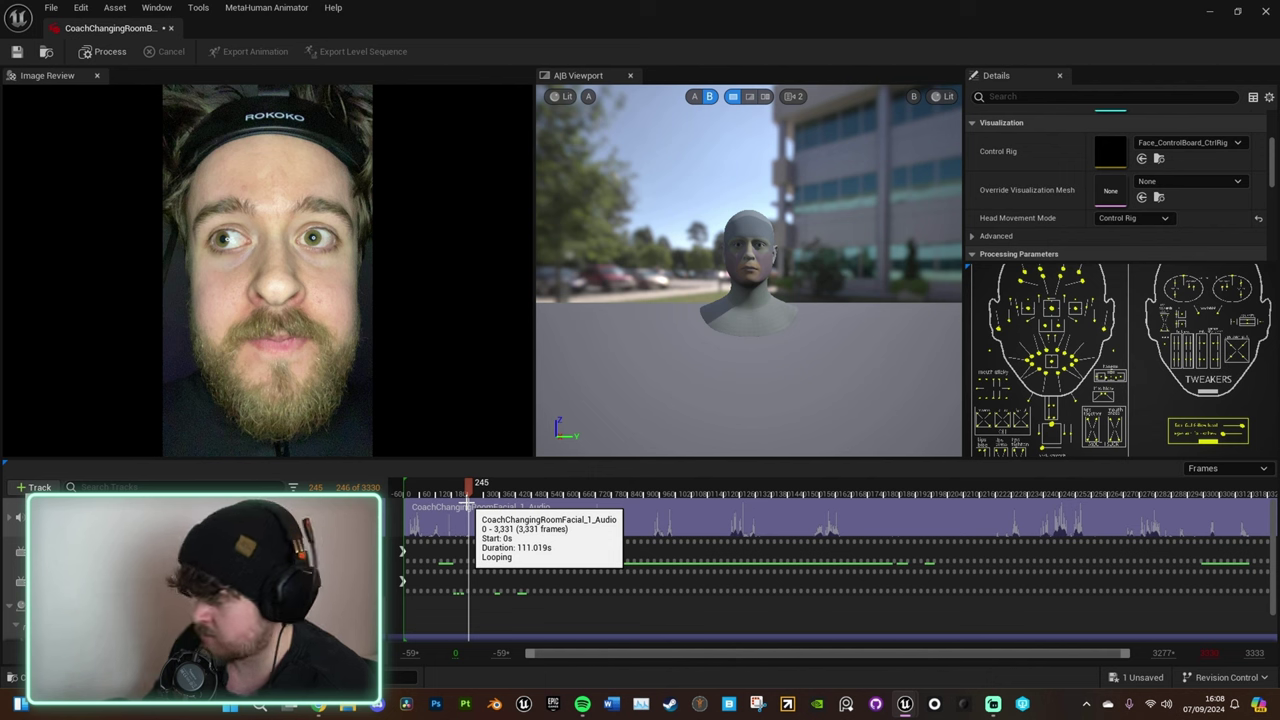
{"action": "left_click", "coordinate": [105, 52]}
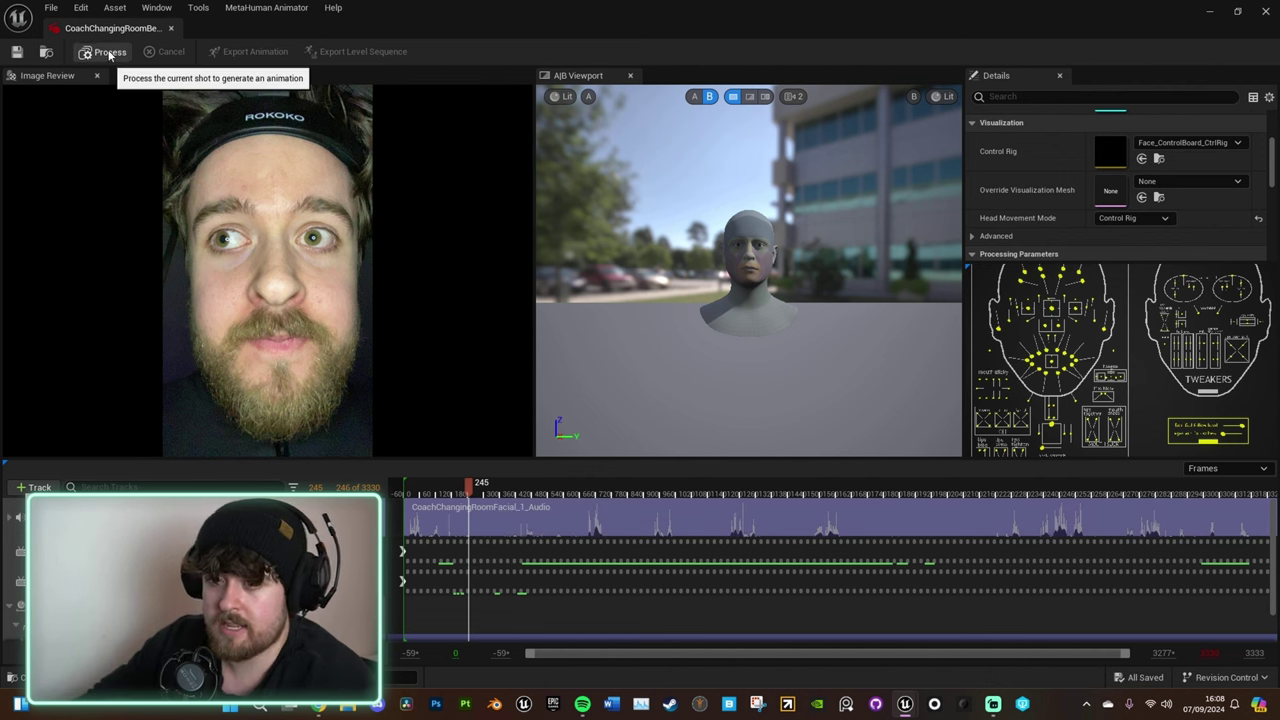
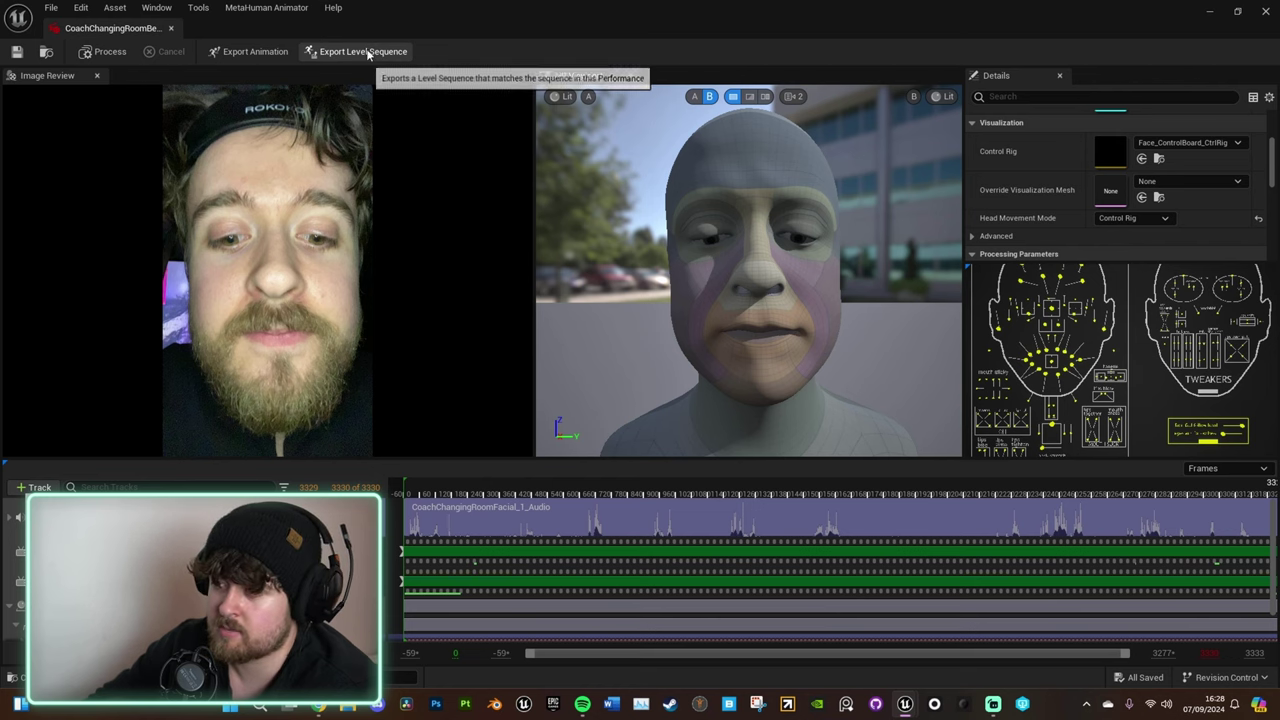
Export the performance as the level sequence LS_CoachChangingRoomBefore01 into the MetaHumans MTA folder
{"action": "left_click", "coordinate": [370, 54]}
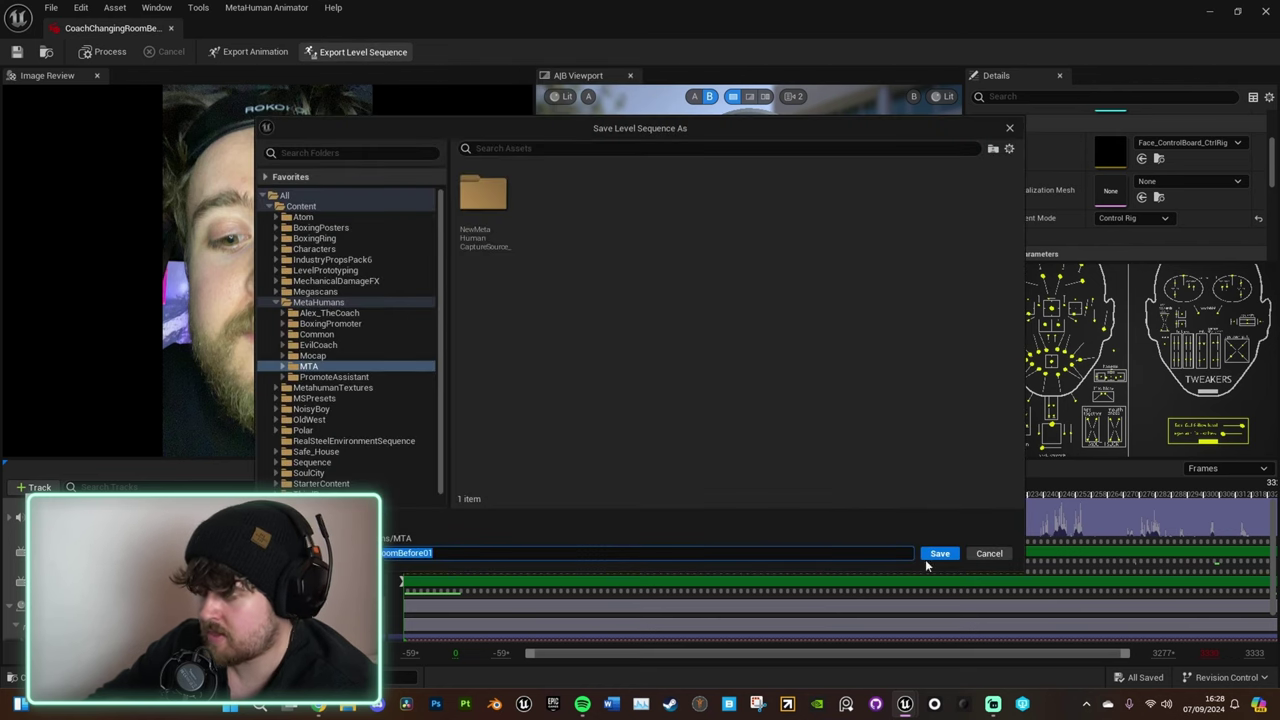
{"action": "left_click", "coordinate": [932, 556]}
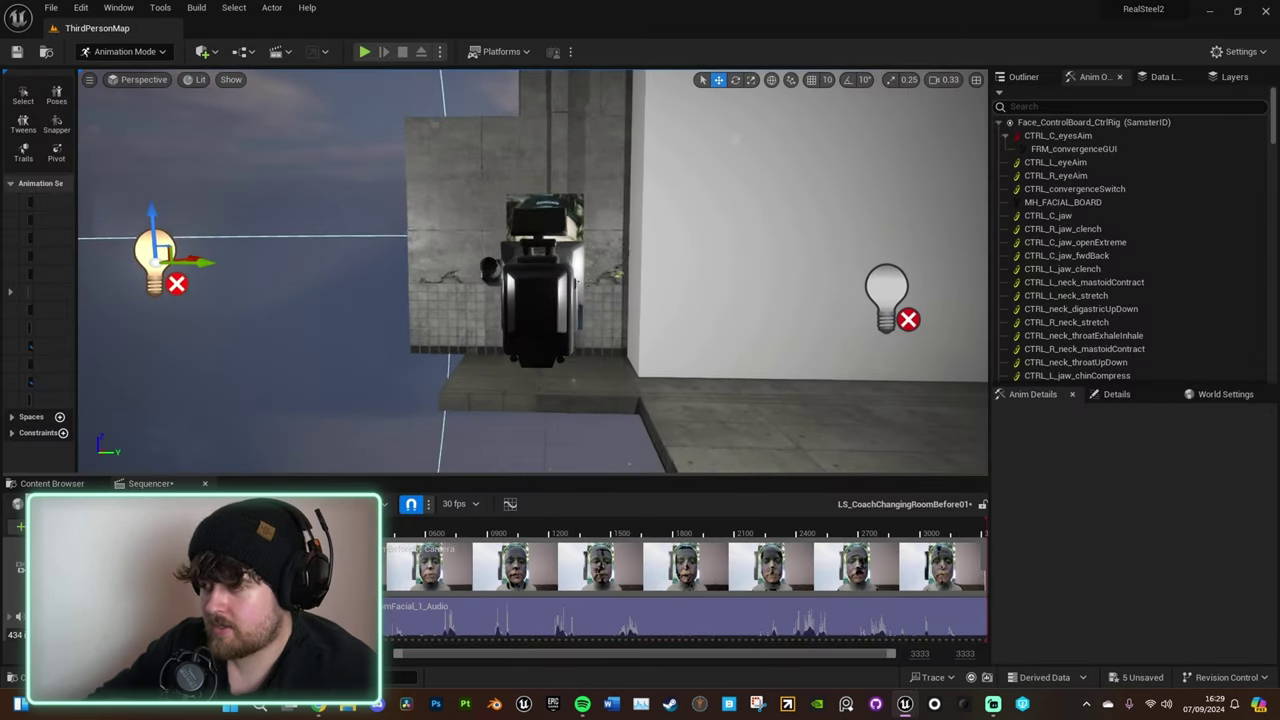
Move the facial footage plane sideways so it stands beside the MetaHuman head instead of in front of it
{"action": "mouse_move", "coordinate": [557, 148]}
{"action": "right_mouse_down"}
{"action": "mouse_move", "coordinate": [571, 128]}
{"action": "mouse_move", "coordinate": [557, 148]}
{"action": "right_mouse_up"}
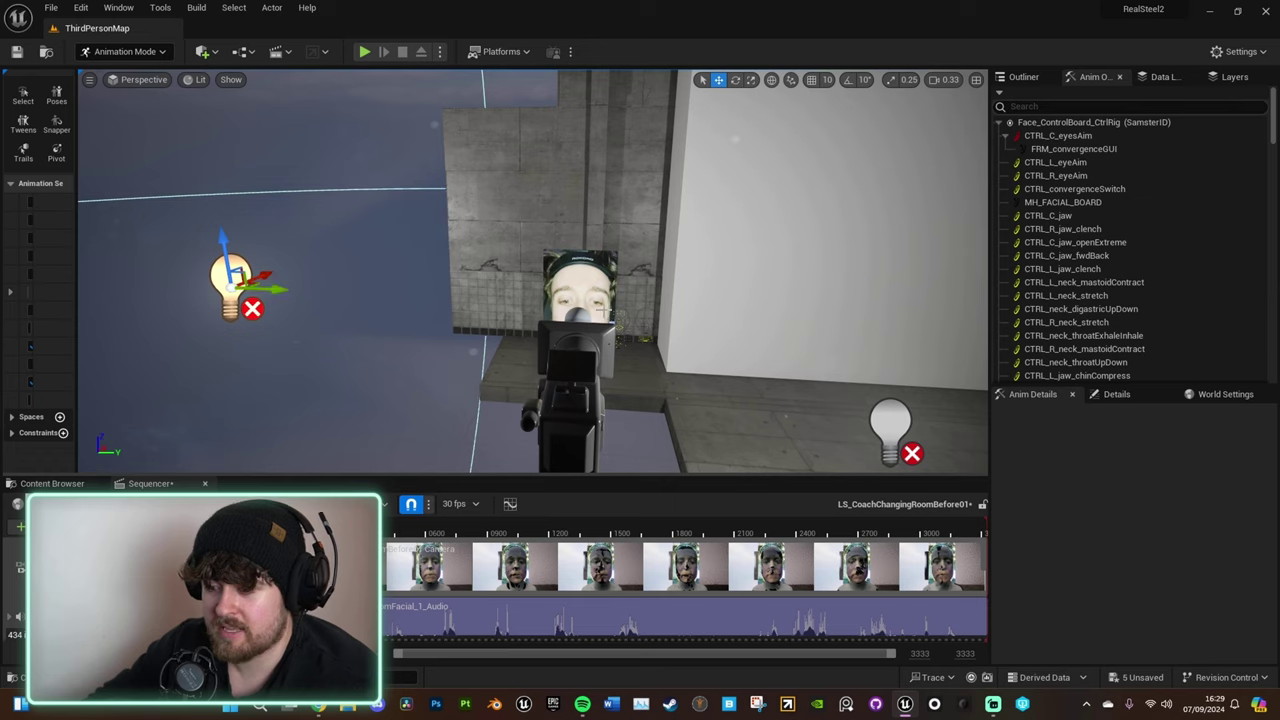
{"action": "right_click_drag", "start_coordinate": [254, 343], "coordinate": [254, 343]}
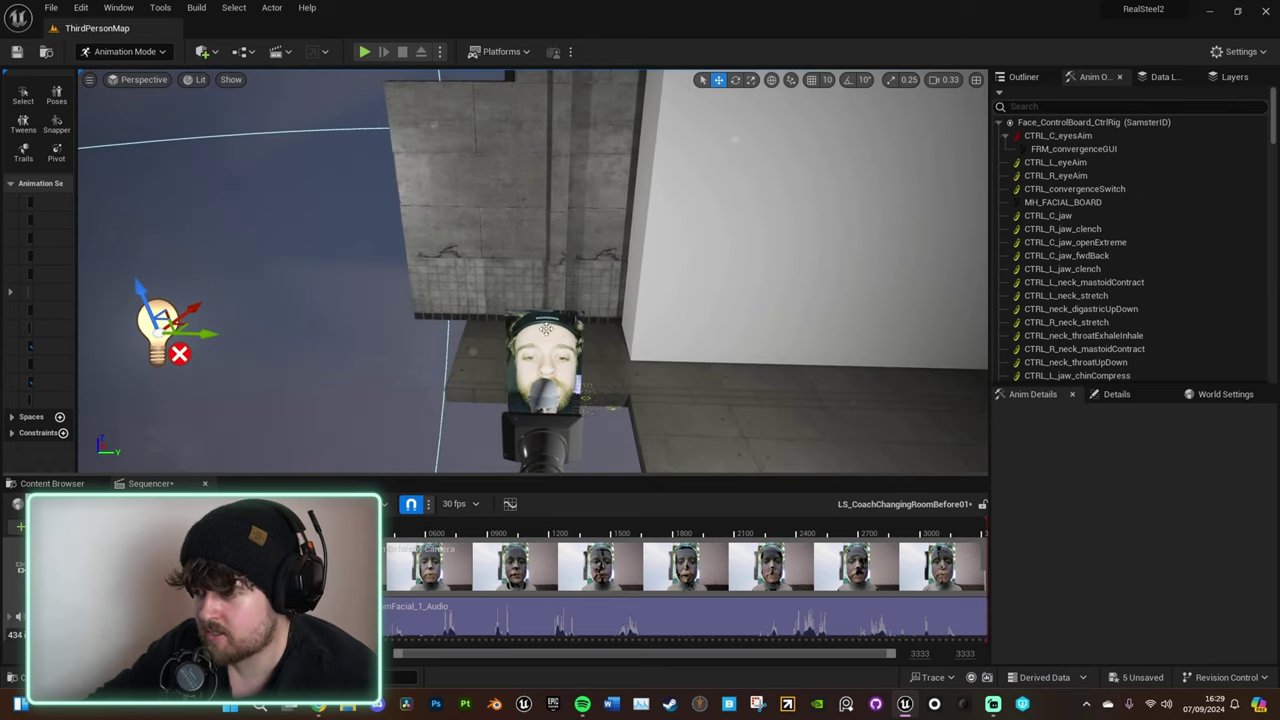
{"action": "left_click", "coordinate": [546, 329]}
{"action": "left_click_drag", "start_coordinate": [586, 368], "coordinate": [503, 368]}
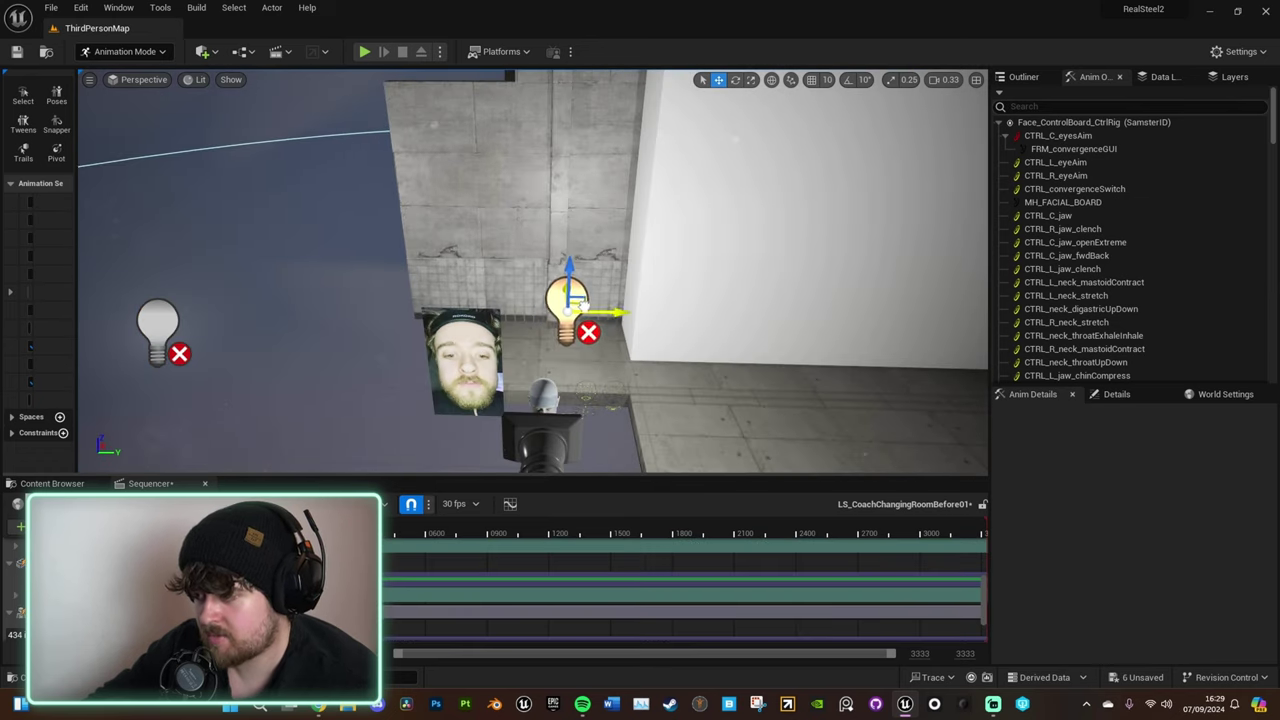
Reposition the point light near the MetaHuman face and play the sequence to compare the facial animation with the footage
{"action": "left_click_drag", "start_coordinate": [582, 306], "coordinate": [573, 322]}
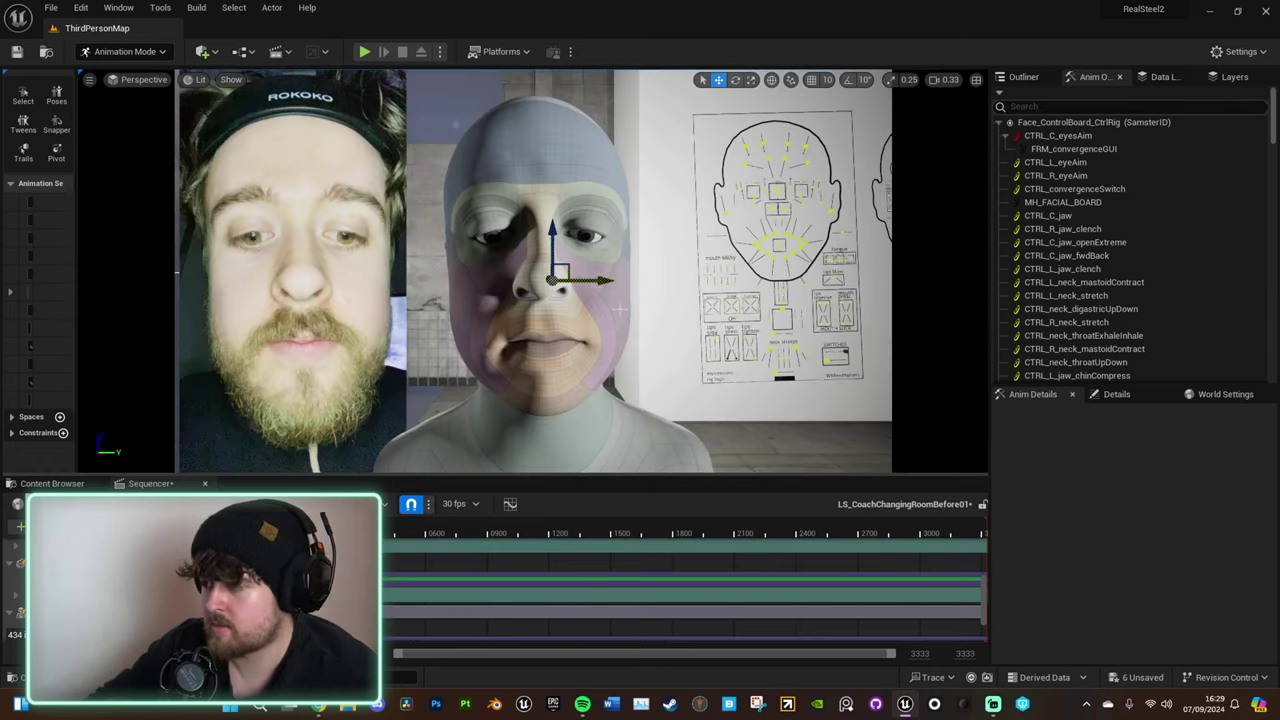
{"action": "left_click_drag", "start_coordinate": [574, 271], "coordinate": [621, 262]}
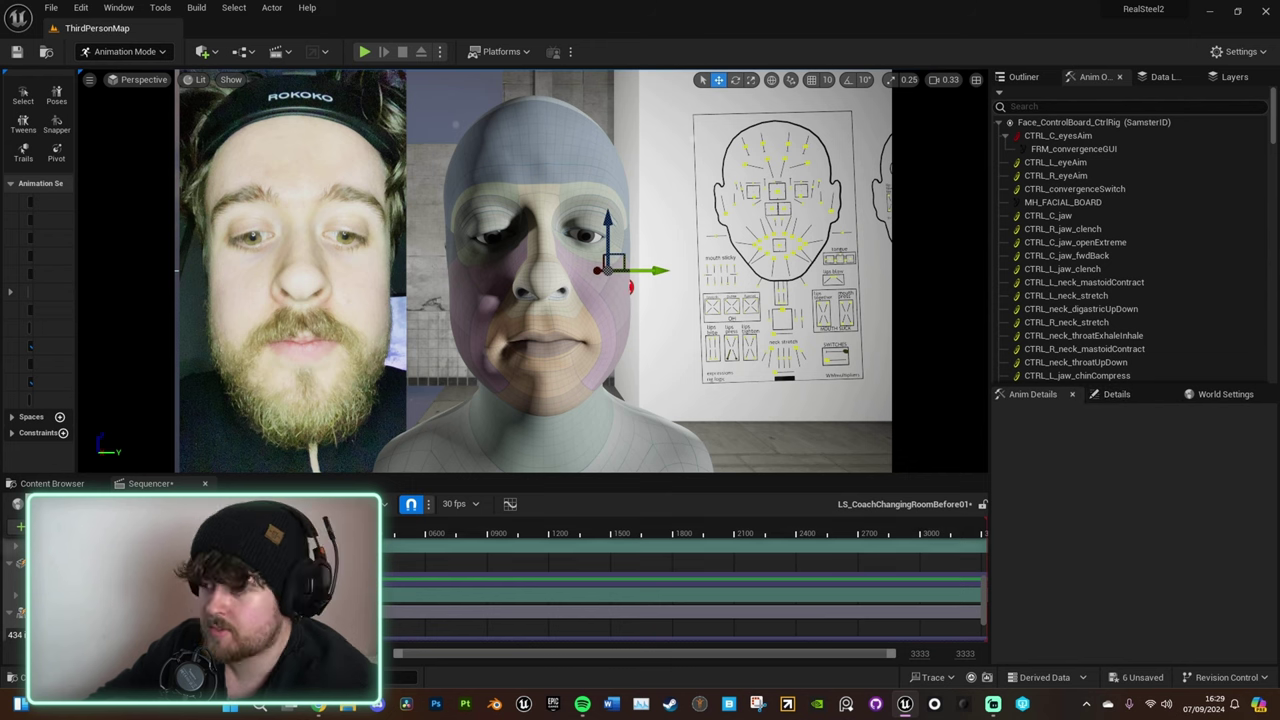
{"action": "scroll", "coordinate": [685, 580], "scroll_direction": "down", "scroll_amount": 4, "text": "ctrl"}
{"action": "key", "text": "space"}
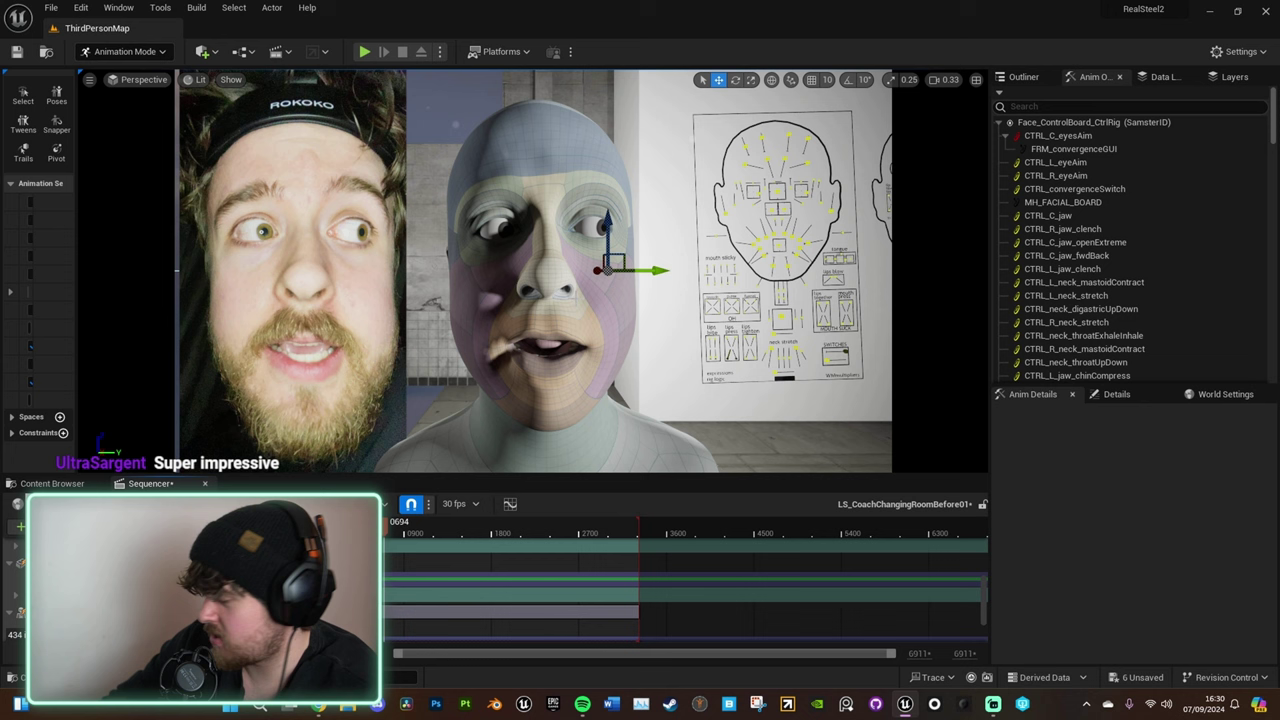
Replace the SamsterID actor's skeletal mesh with the Alex_TheCoach face mesh
{"action": "left_click", "coordinate": [20, 612]}
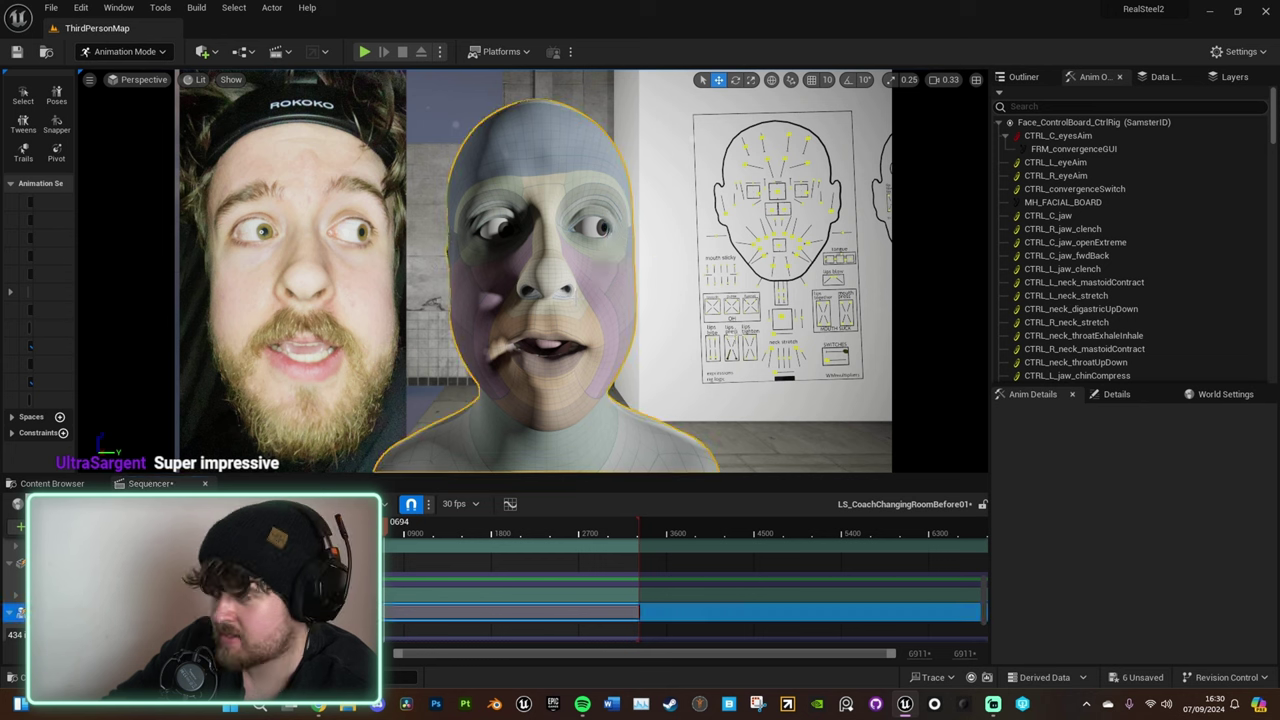
{"action": "left_click", "coordinate": [1120, 396]}
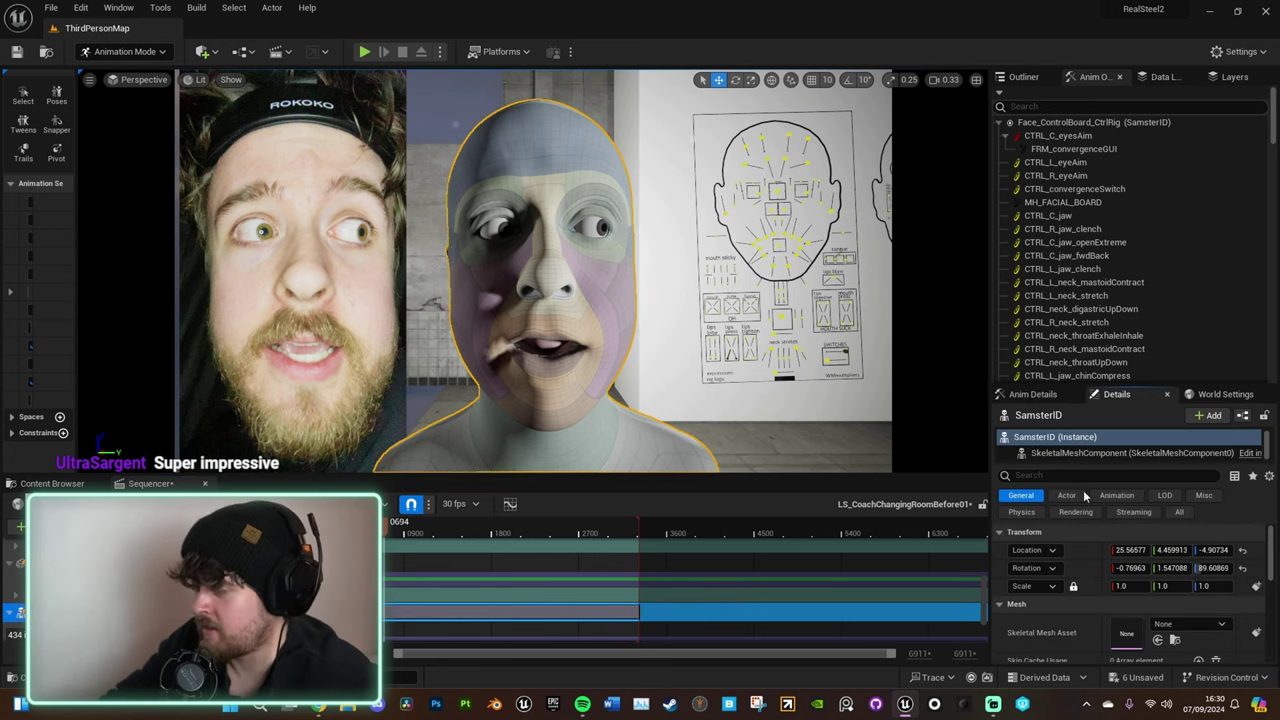
{"action": "scroll", "coordinate": [1228, 604], "scroll_direction": "down", "scroll_amount": 1}
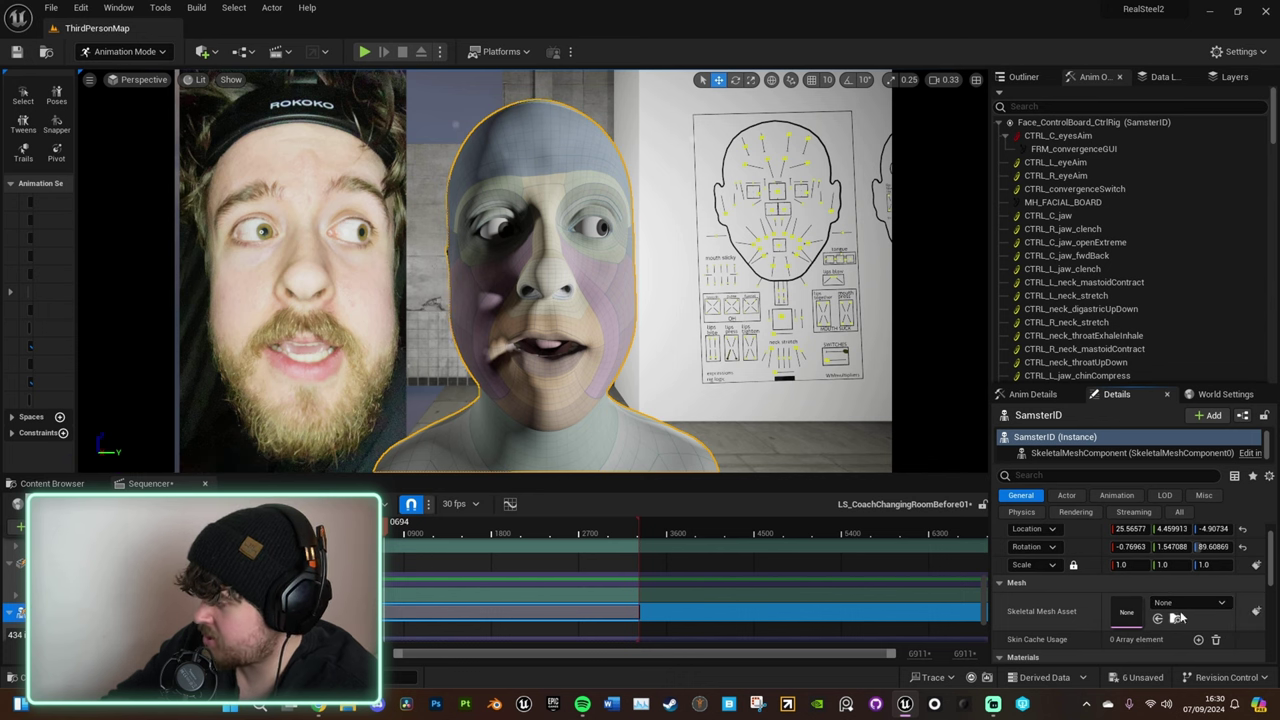
{"action": "left_click", "coordinate": [1223, 603]}
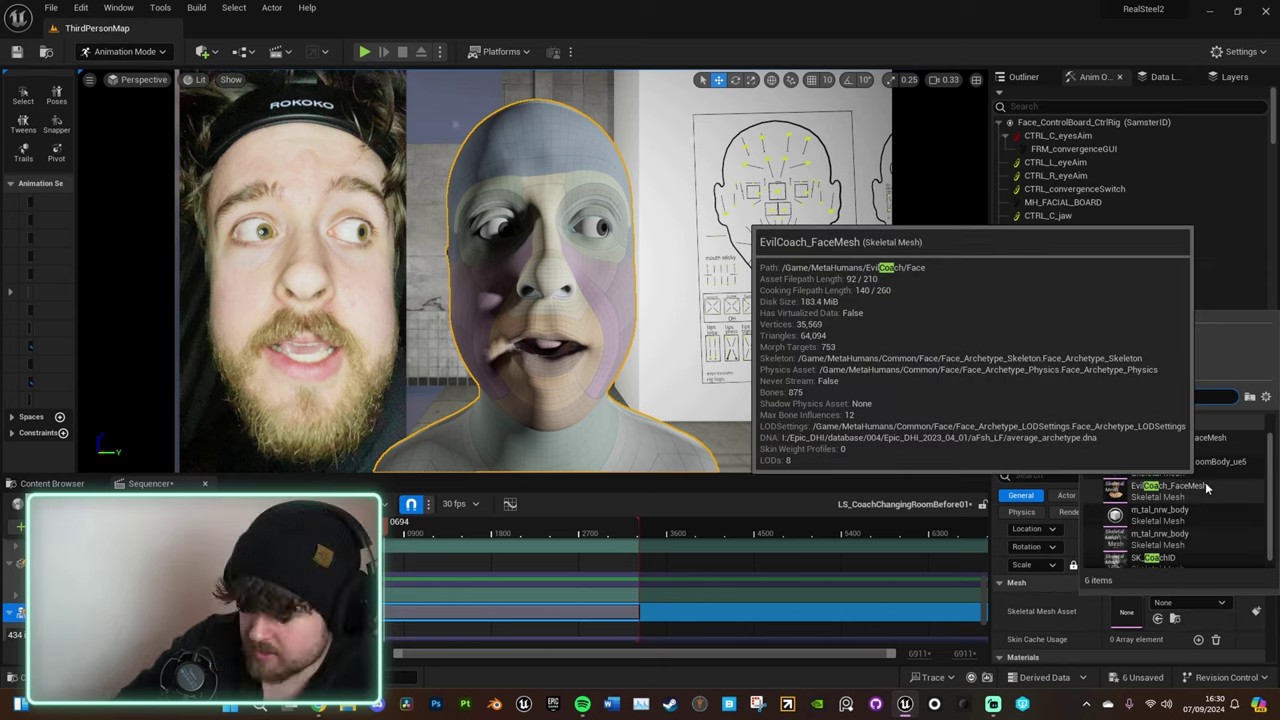
{"action": "left_click", "coordinate": [1170, 443]}
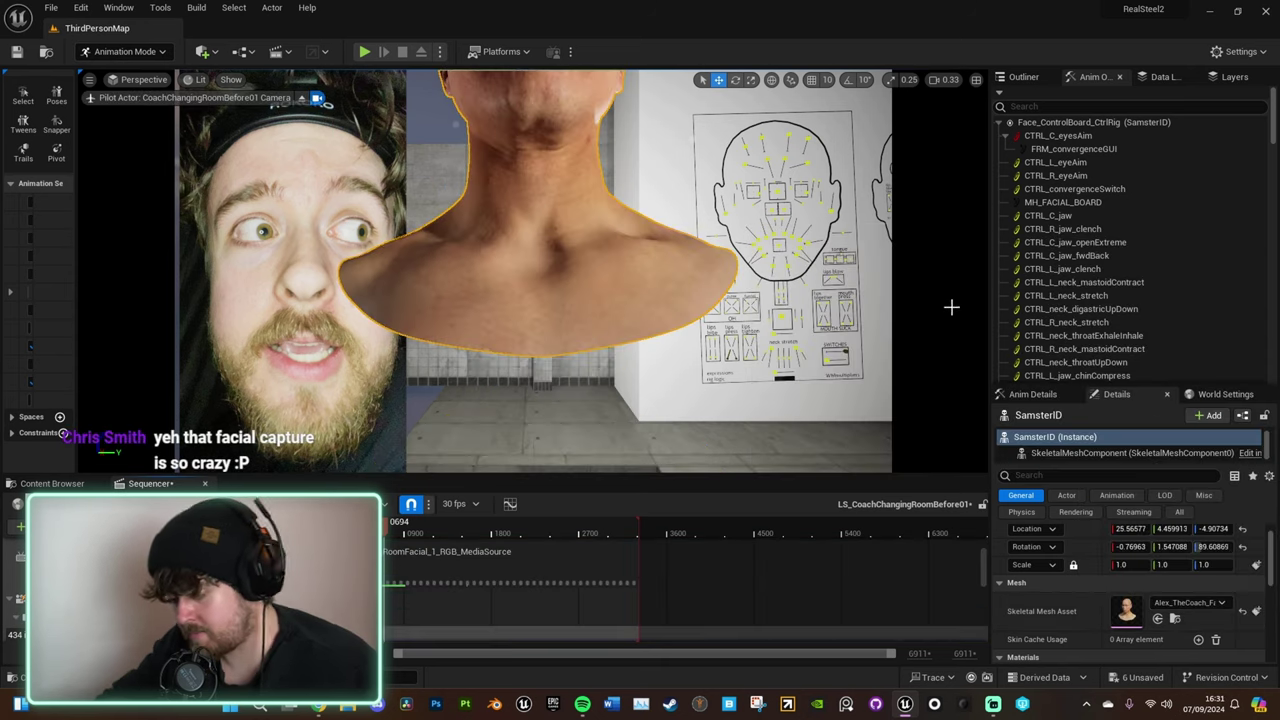
Frame the coach's head in the piloted camera view and bring up the CoachChangingRoomBefore01 camera's lens settings
{"action": "key", "text": "f"}
{"action": "scroll", "coordinate": [760, 250], "scroll_direction": "down", "scroll_amount": 2}
{"action": "key", "text": "w"}
{"action": "right_click_drag", "start_coordinate": [760, 250], "coordinate": [760, 232]}
{"action": "key", "text": "g"}
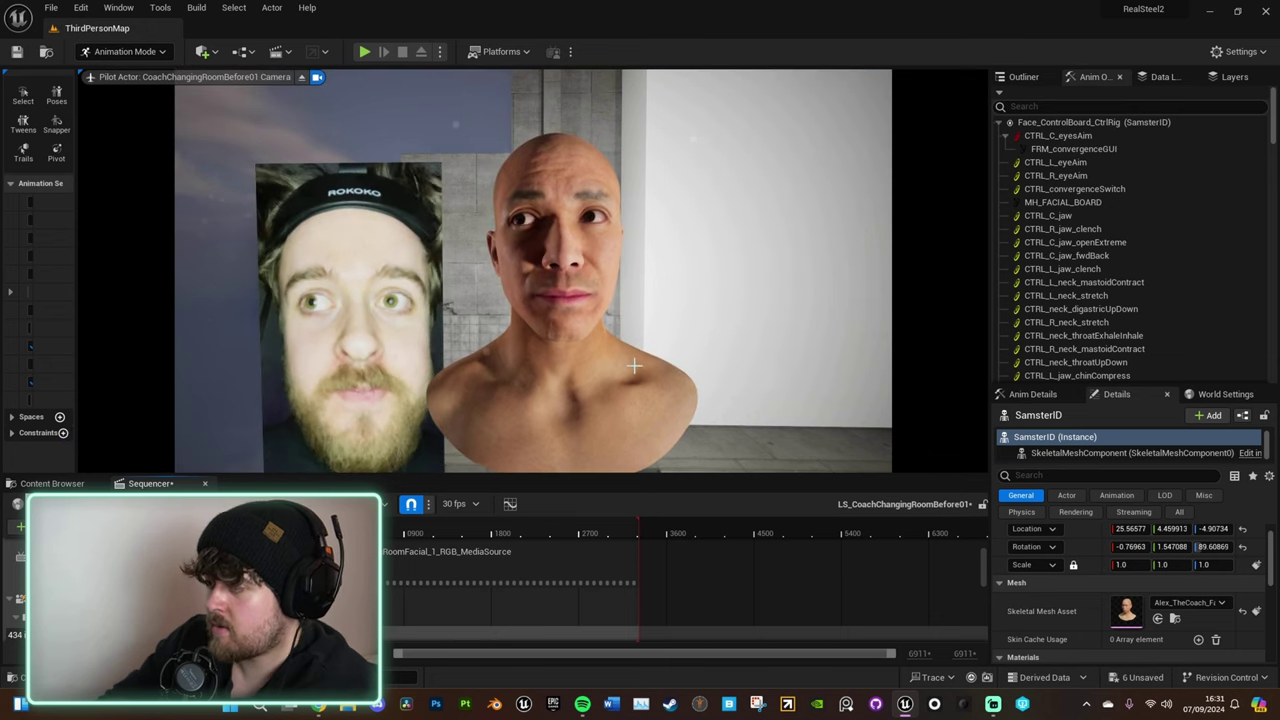
{"action": "key", "text": "s"}
{"action": "right_click_drag", "start_coordinate": [606, 369], "coordinate": [606, 369]}
{"action": "key", "text": "g"}
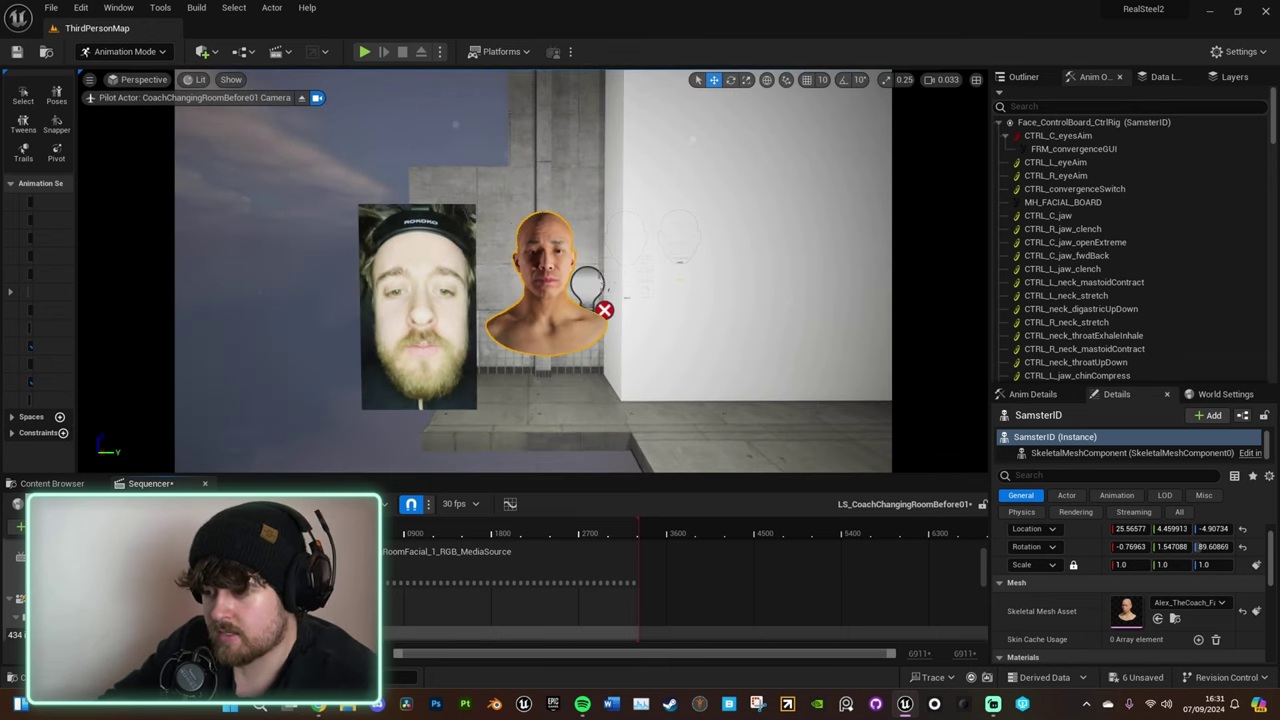
{"action": "left_click", "coordinate": [200, 598]}
{"action": "scroll", "coordinate": [1154, 607], "scroll_direction": "down", "scroll_amount": 1}
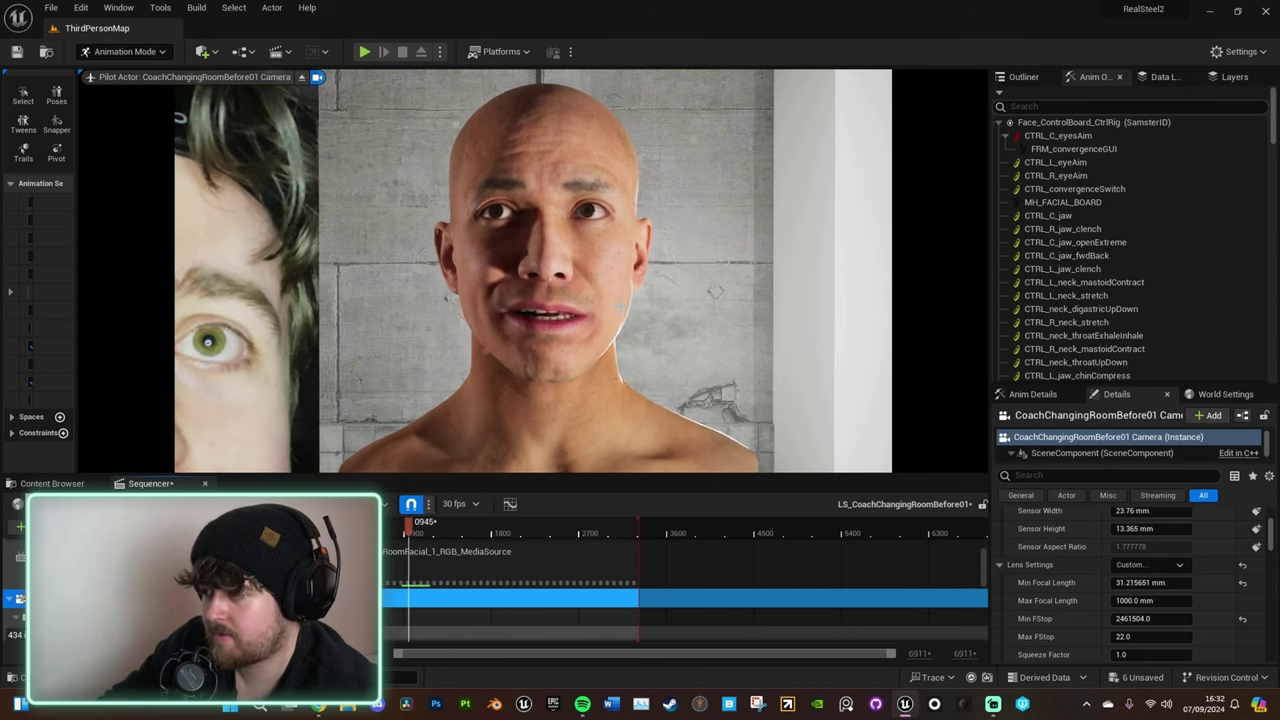
At frame 961, add an additive section to the SamsterID face control rig and extend its end past the sequence's end
{"action": "left_click", "coordinate": [411, 534]}
{"action": "right_click_drag", "start_coordinate": [534, 300], "coordinate": [470, 312]}
{"action": "left_click", "coordinate": [688, 370]}
{"action": "scroll", "coordinate": [686, 590], "scroll_direction": "down", "scroll_amount": 1}
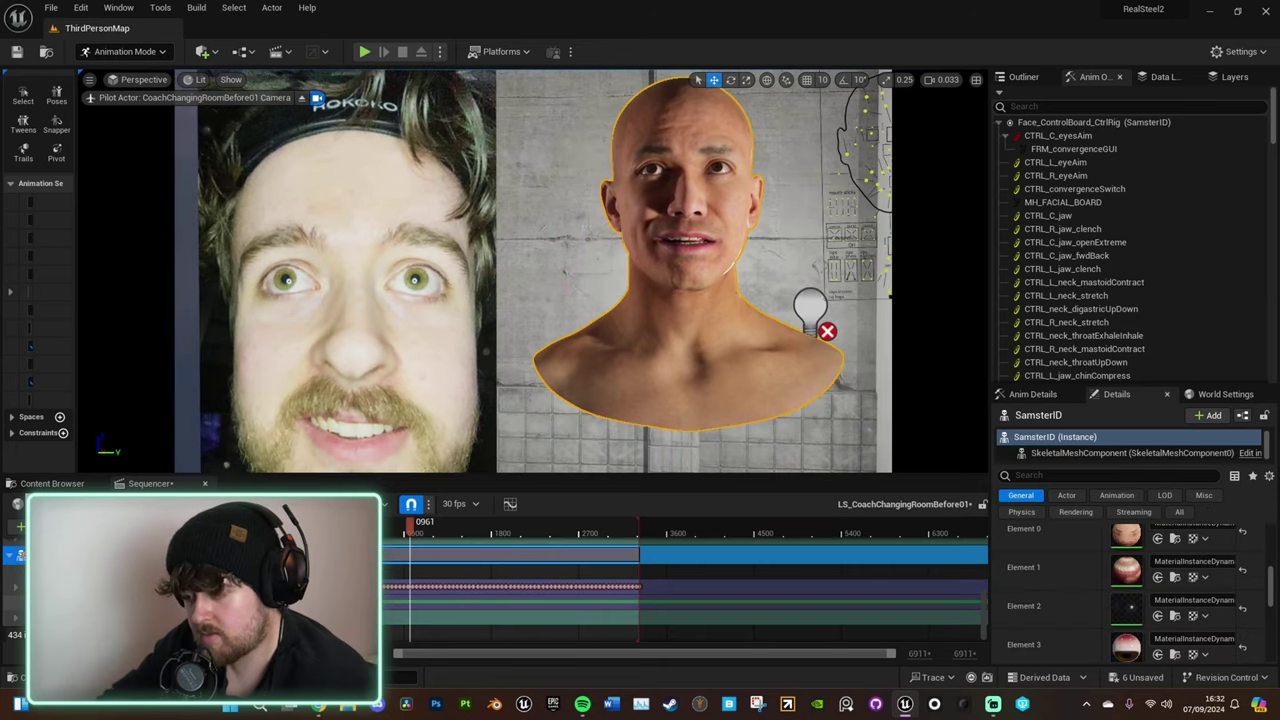
{"action": "left_click", "coordinate": [300, 625]}
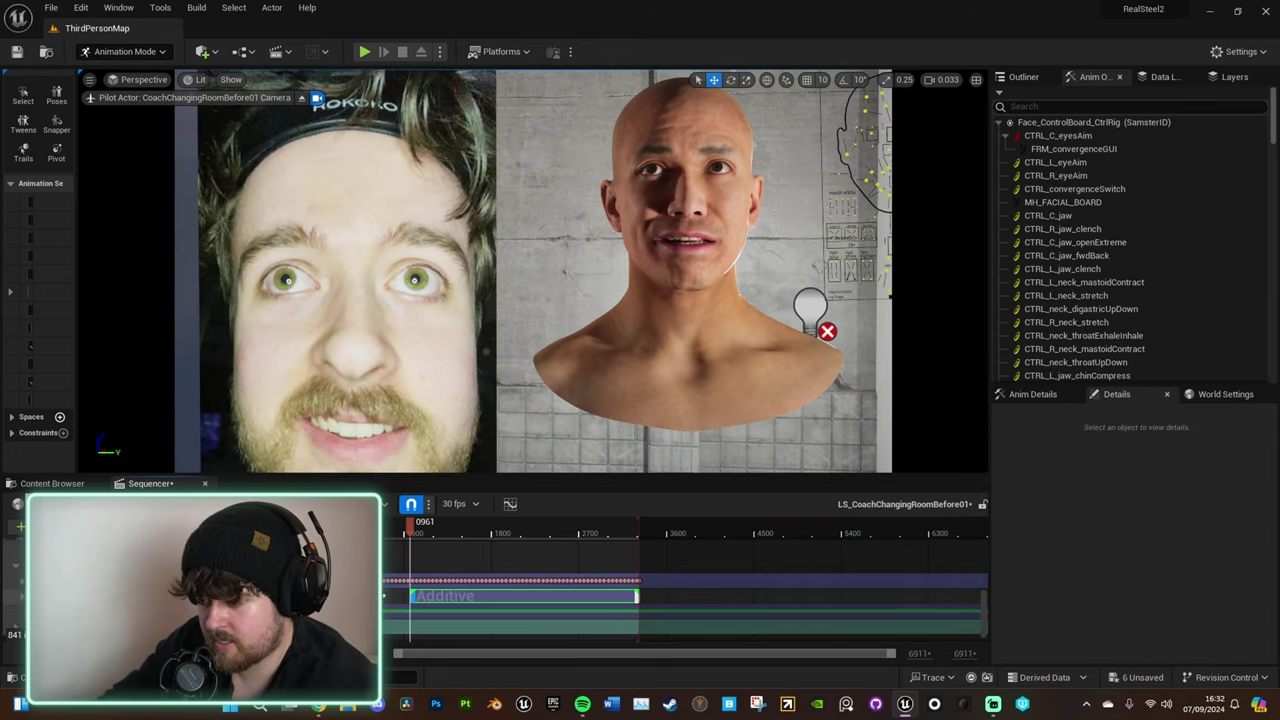
{"action": "left_click_drag", "start_coordinate": [636, 596], "coordinate": [659, 599]}
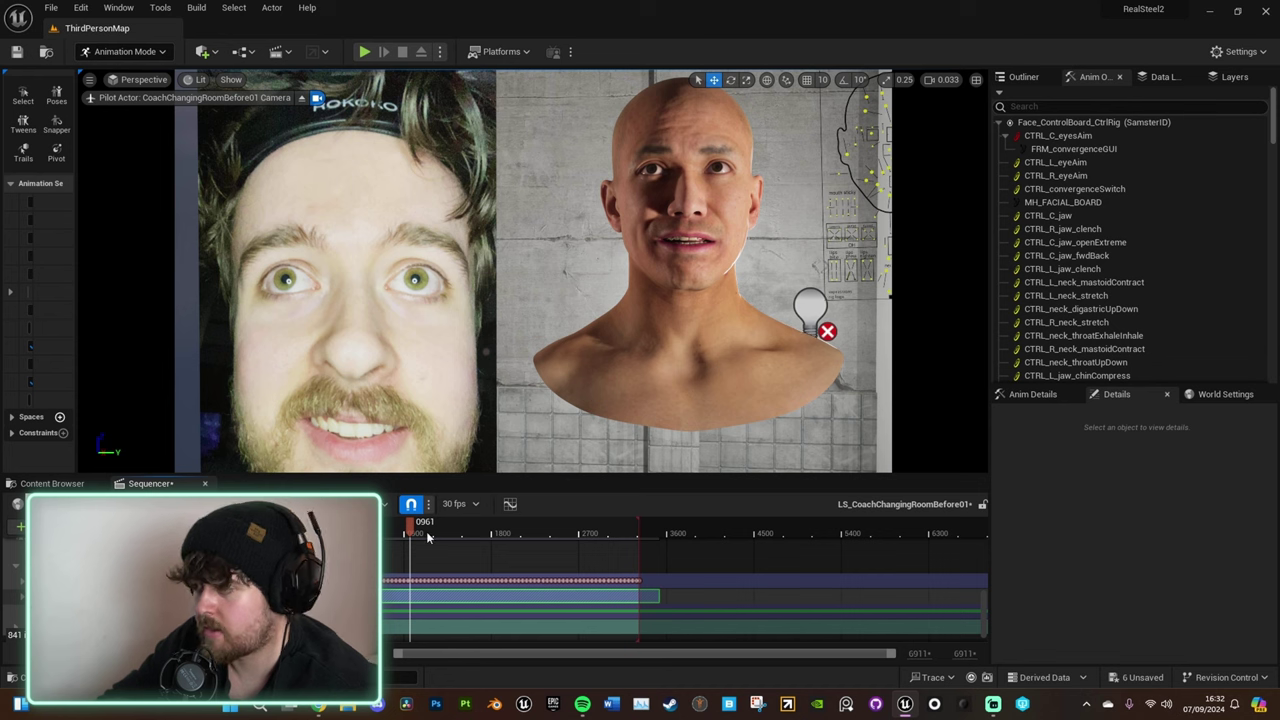
Select the CTRL_R_mouth_cornerPull control on the face board, undo the trial move, and keyframe it at frame 842
{"action": "left_click", "coordinate": [871, 172]}
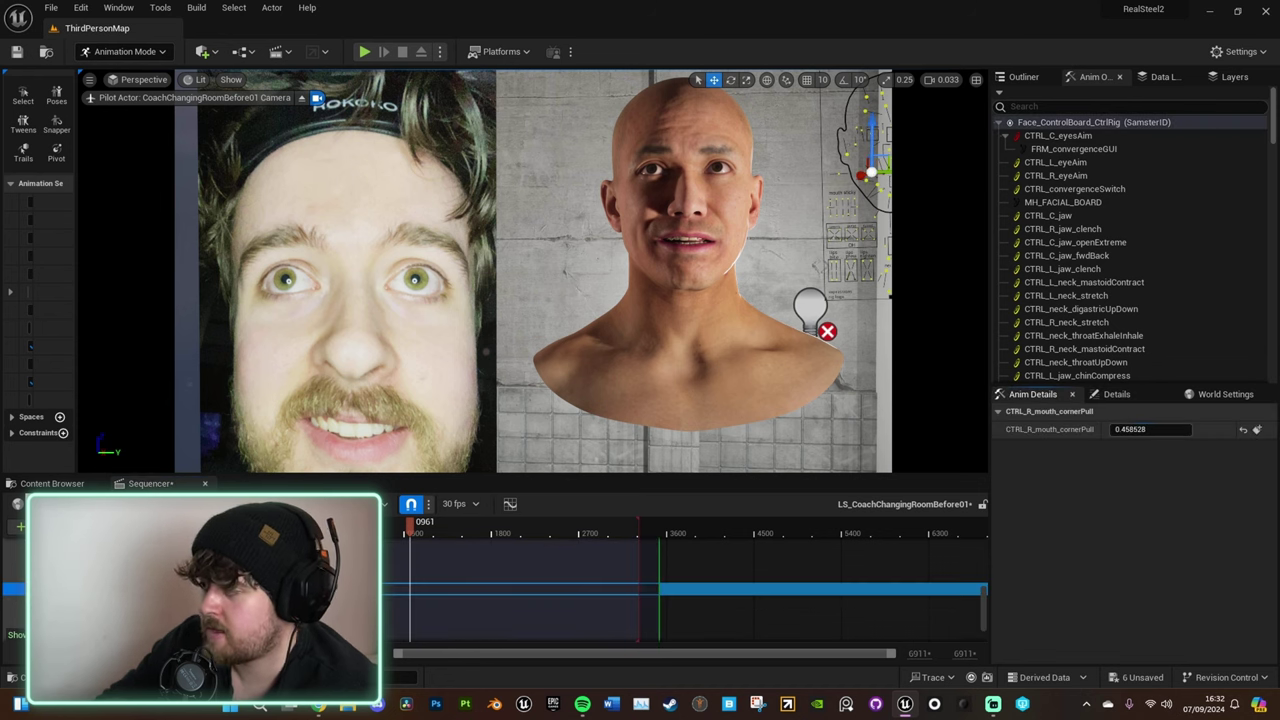
{"action": "left_click_drag", "start_coordinate": [872, 172], "coordinate": [866, 167]}
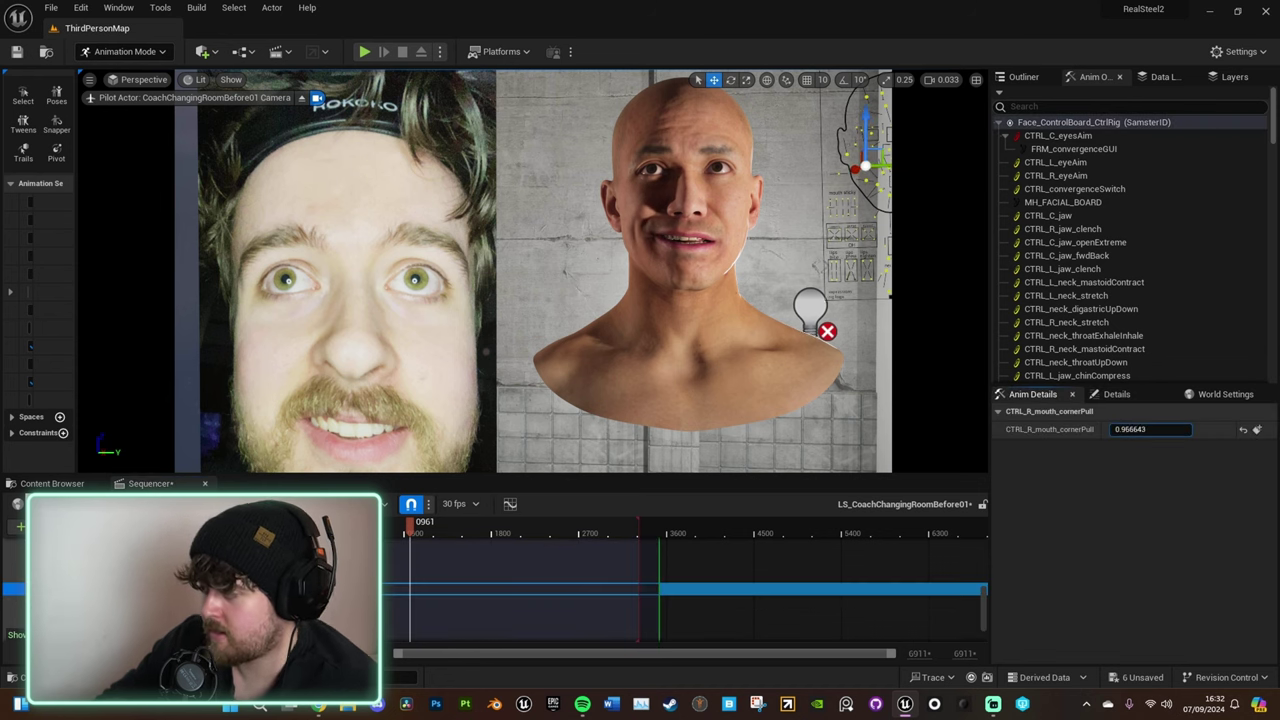
{"action": "key", "text": "ctrl+z"}
{"action": "left_click", "coordinate": [1257, 429]}
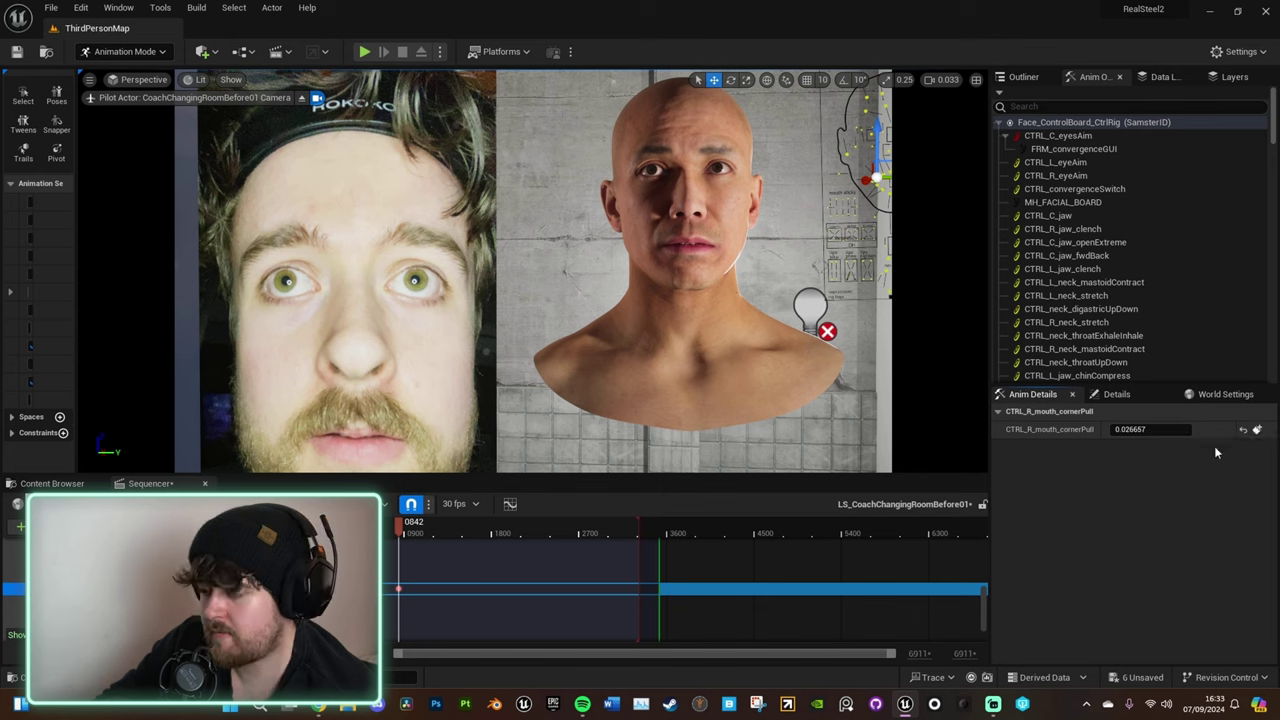
{"action": "left_click", "coordinate": [416, 590]}
{"action": "key", "text": "space"}
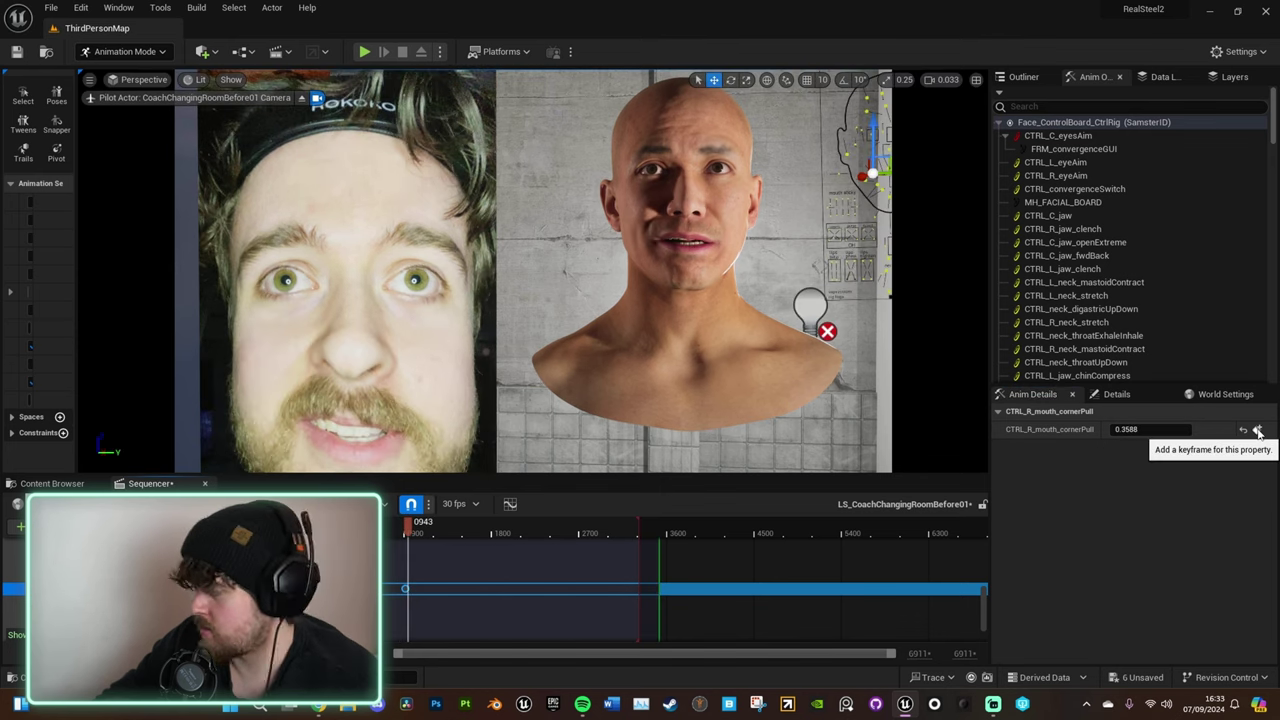
Keyframe CTRL_R_mouth_cornerPull in the additive section at frames 943, 1021 and 1053
{"action": "left_click", "coordinate": [1257, 429]}
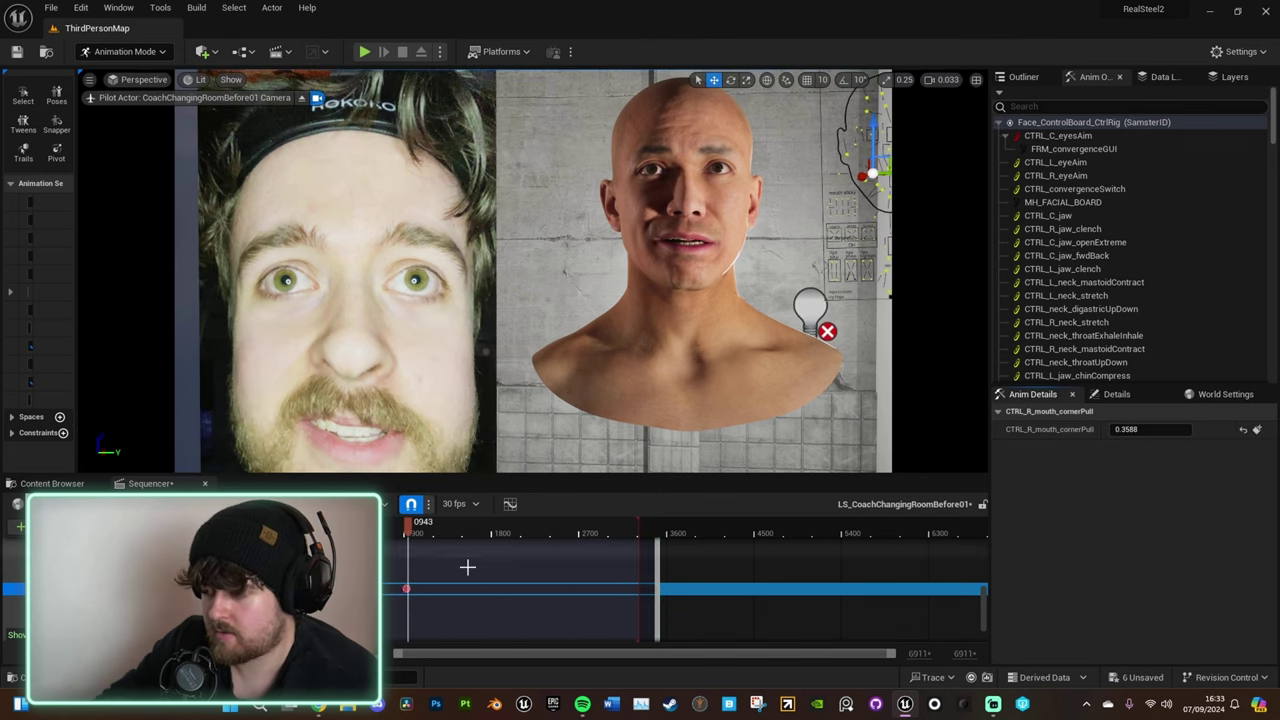
{"action": "left_click", "coordinate": [407, 589]}
{"action": "key", "text": "space"}
{"action": "left_click", "coordinate": [1257, 429]}
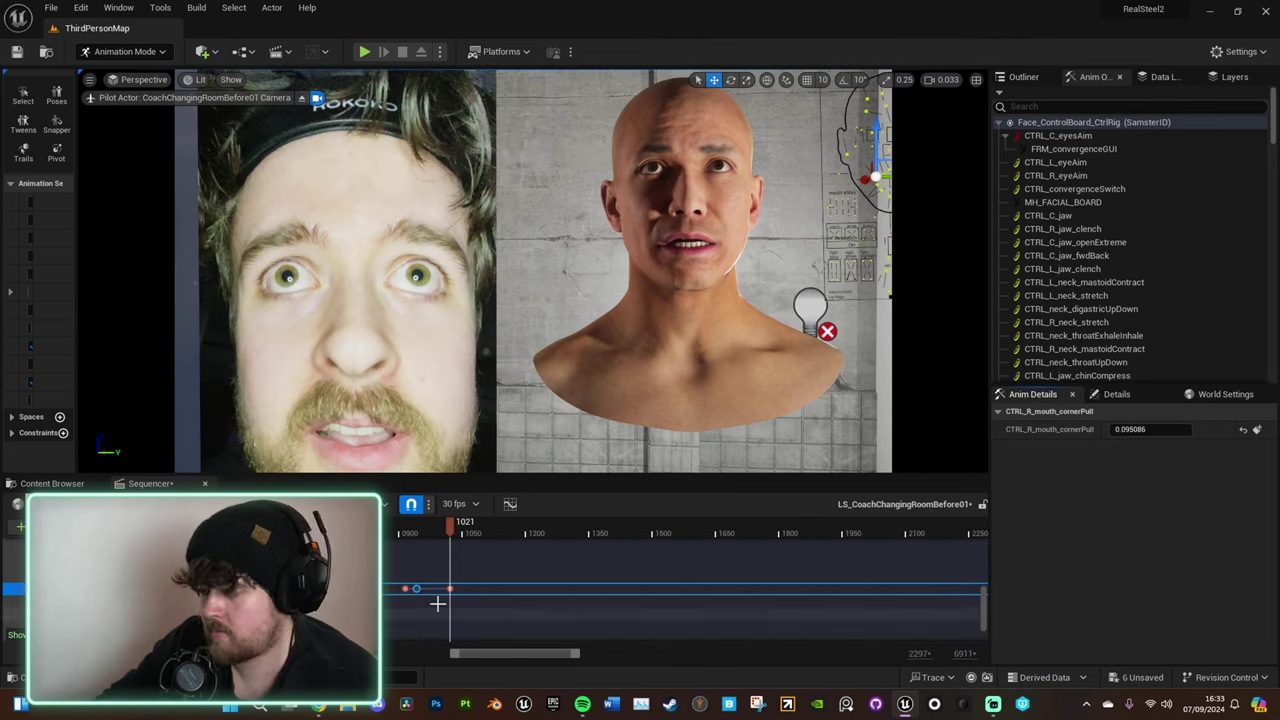
{"action": "left_click", "coordinate": [450, 589]}
{"action": "left_click", "coordinate": [1257, 429]}
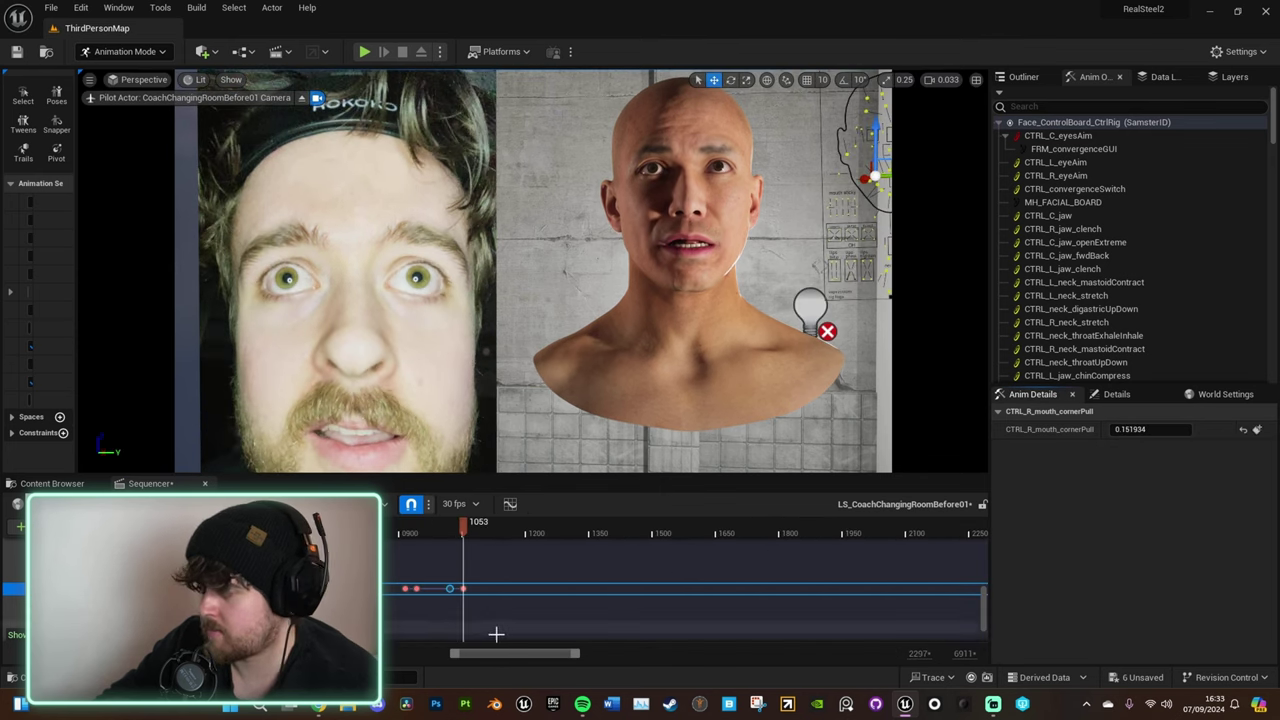
Set the CTRL_R_mouth_cornerPull key at frame 943 to 0.45
{"action": "left_click", "coordinate": [416, 588]}
{"action": "left_click", "coordinate": [1168, 430]}
{"action": "type", "text": ".45"}
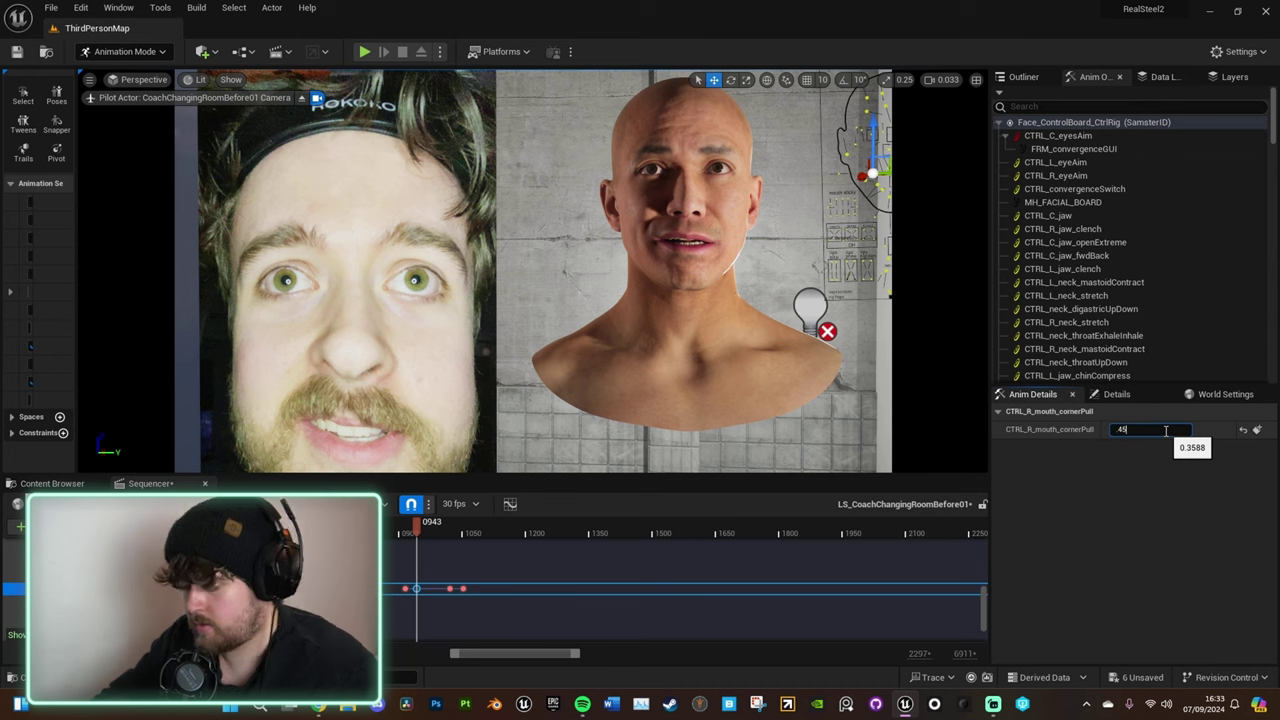
{"action": "key", "text": "Return"}
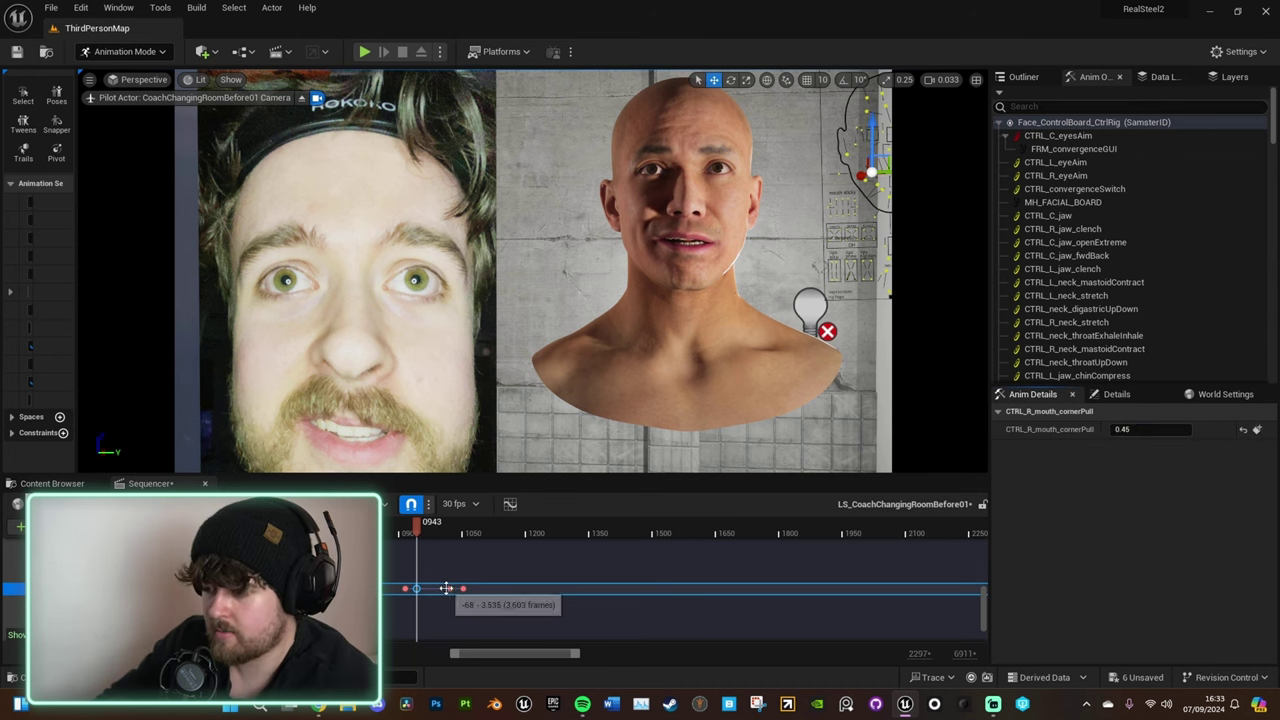
{"action": "left_click", "coordinate": [449, 588]}
{"action": "left_click", "coordinate": [416, 588]}
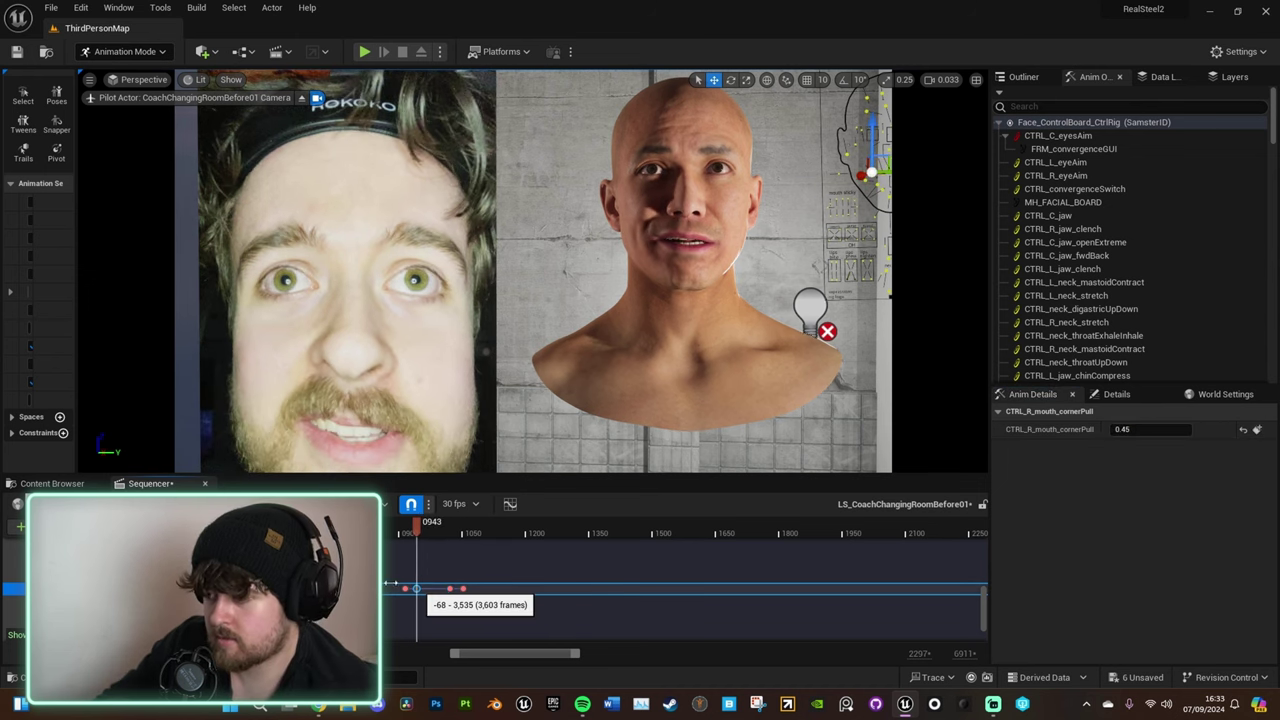
Keyframe both inner eye squint controls in the additive section at frames 902 and 923
{"action": "scroll", "coordinate": [683, 589], "scroll_direction": "up", "scroll_amount": 5}
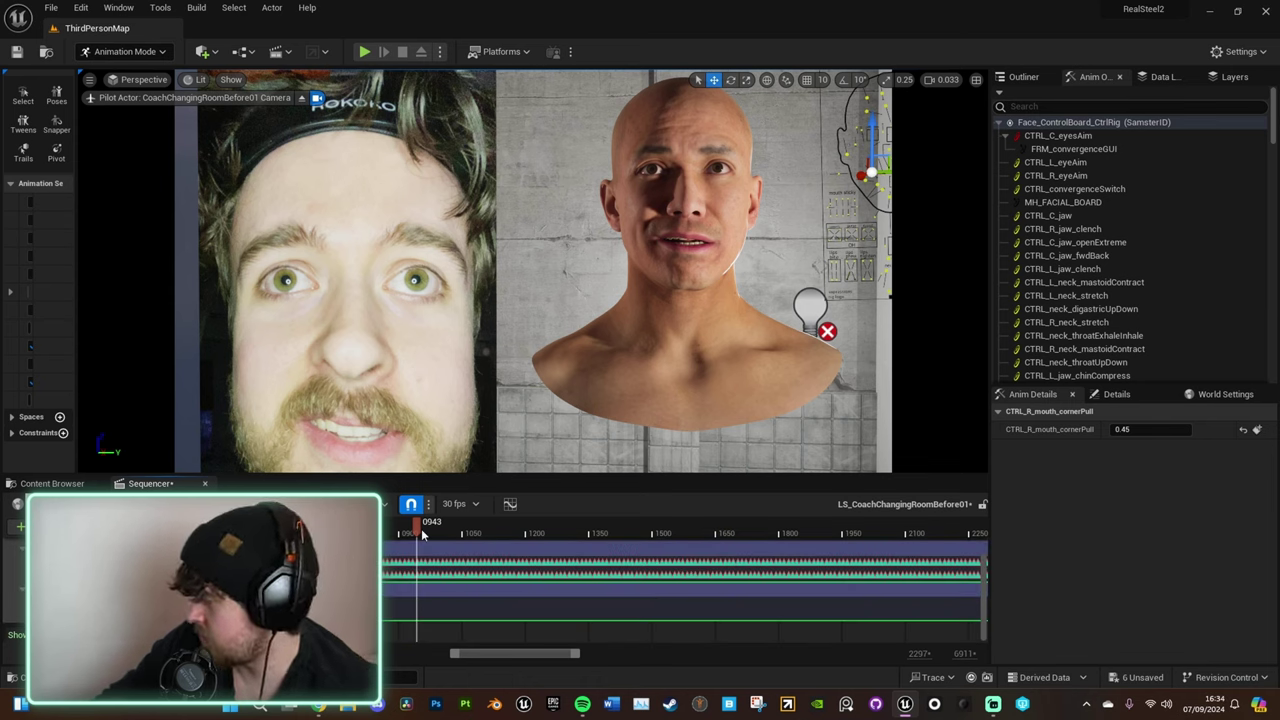
{"action": "left_click_drag", "start_coordinate": [422, 536], "coordinate": [400, 532]}
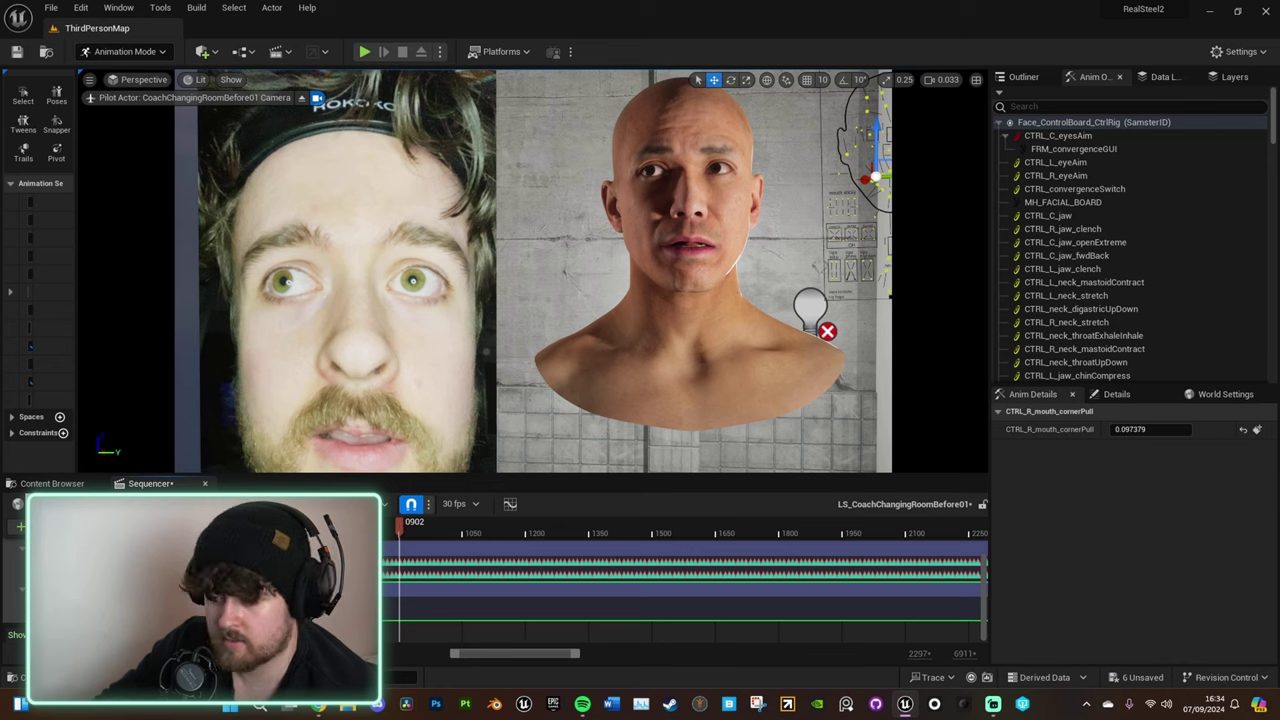
{"action": "left_click", "coordinate": [365, 604]}
{"action": "left_click_drag", "start_coordinate": [400, 532], "coordinate": [409, 532]}
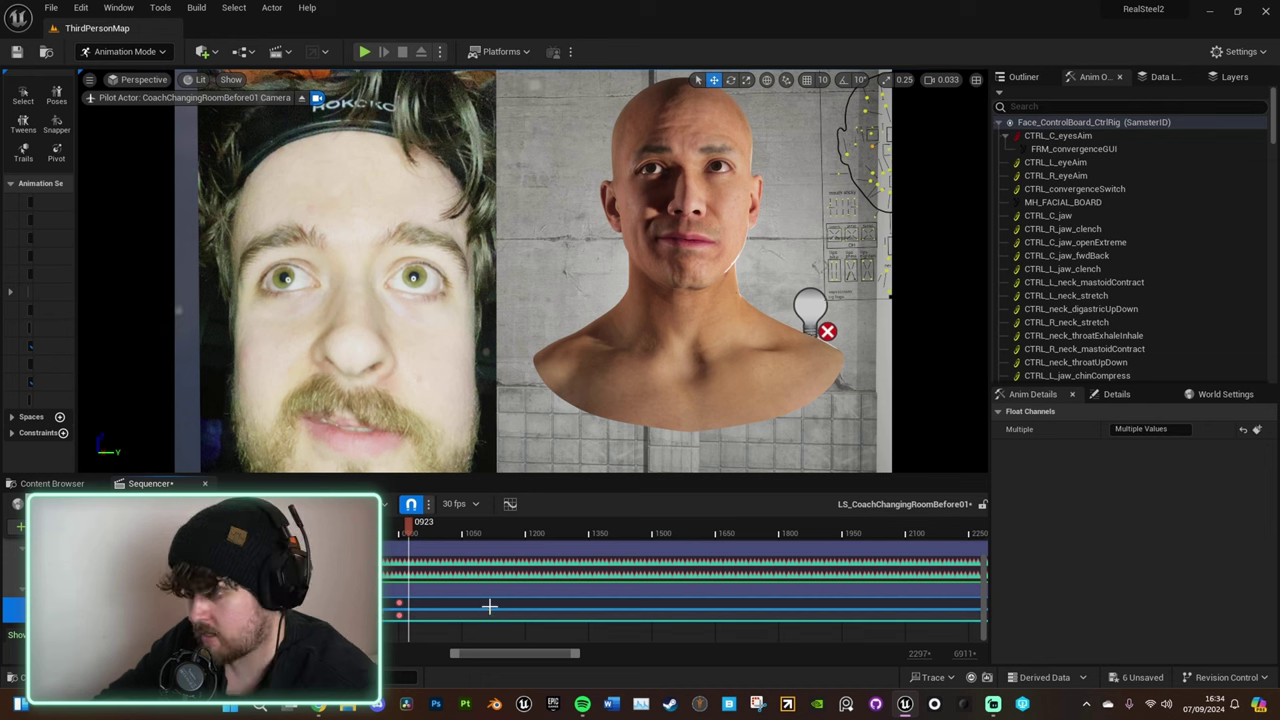
{"action": "key", "text": "Return"}
{"action": "left_click_drag", "start_coordinate": [411, 532], "coordinate": [423, 531]}
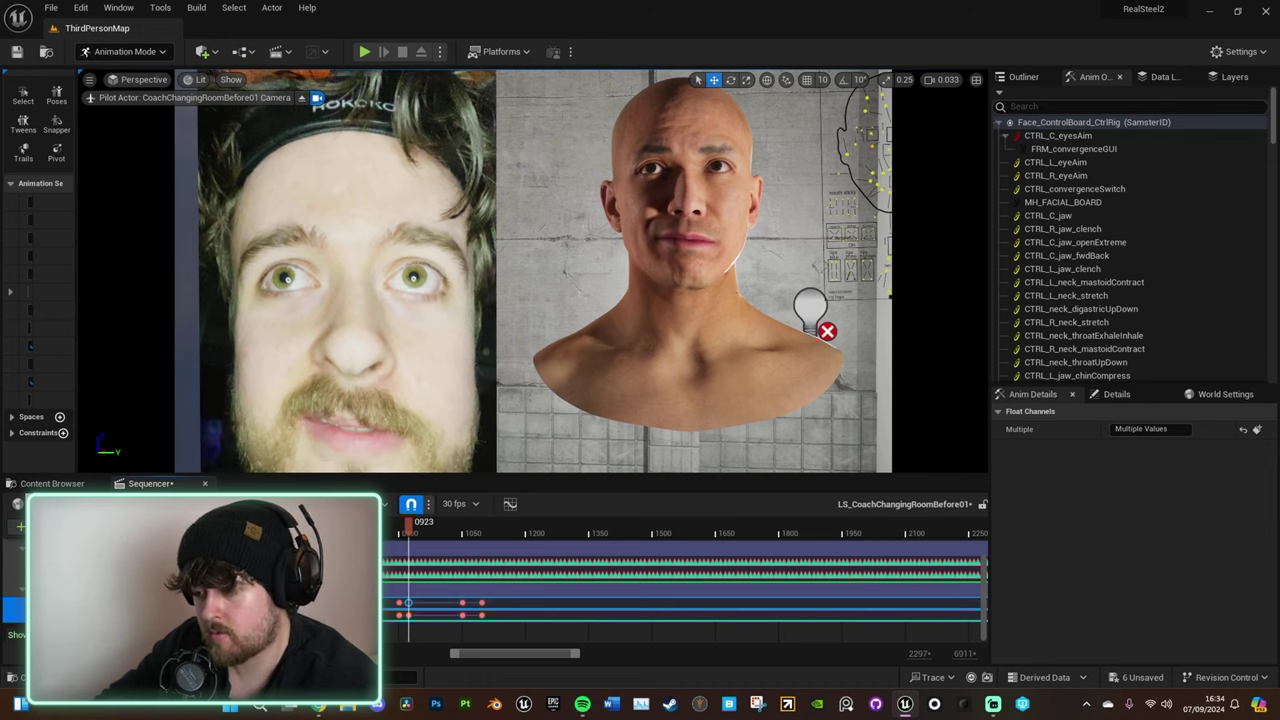
Raise CTRL_L_eye_squintInner at frame 923 and key both inner eye squint controls at frame 959, with the right one at 0.25
{"action": "left_click", "coordinate": [14, 603]}
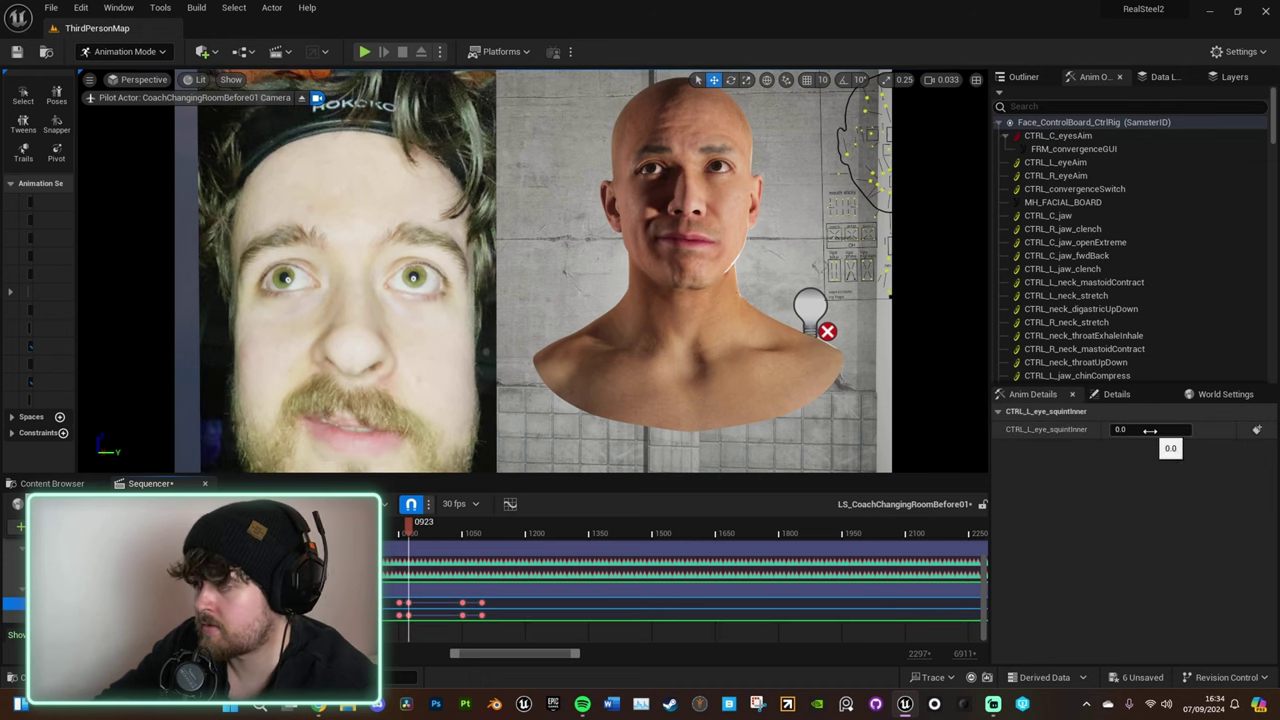
{"action": "left_click", "coordinate": [1152, 431]}
{"action": "type", "text": "."}
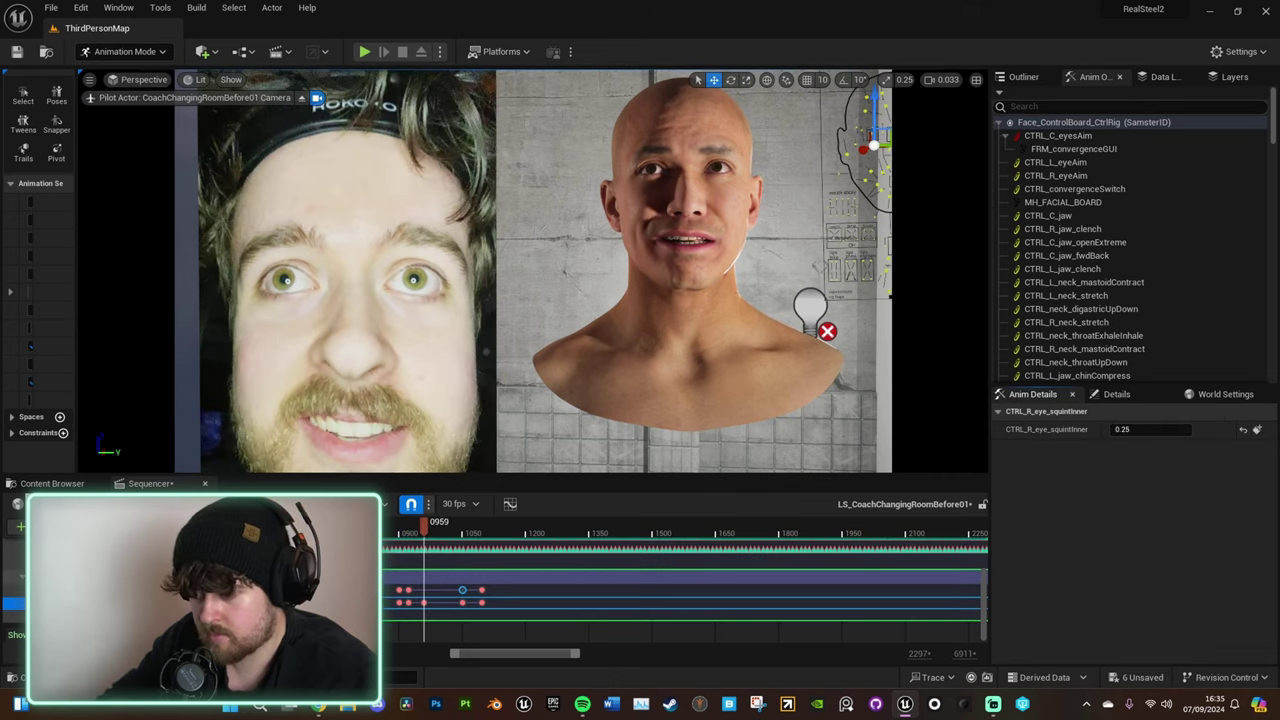
{"action": "left_click", "coordinate": [440, 590]}
{"action": "left_click", "coordinate": [1153, 429]}
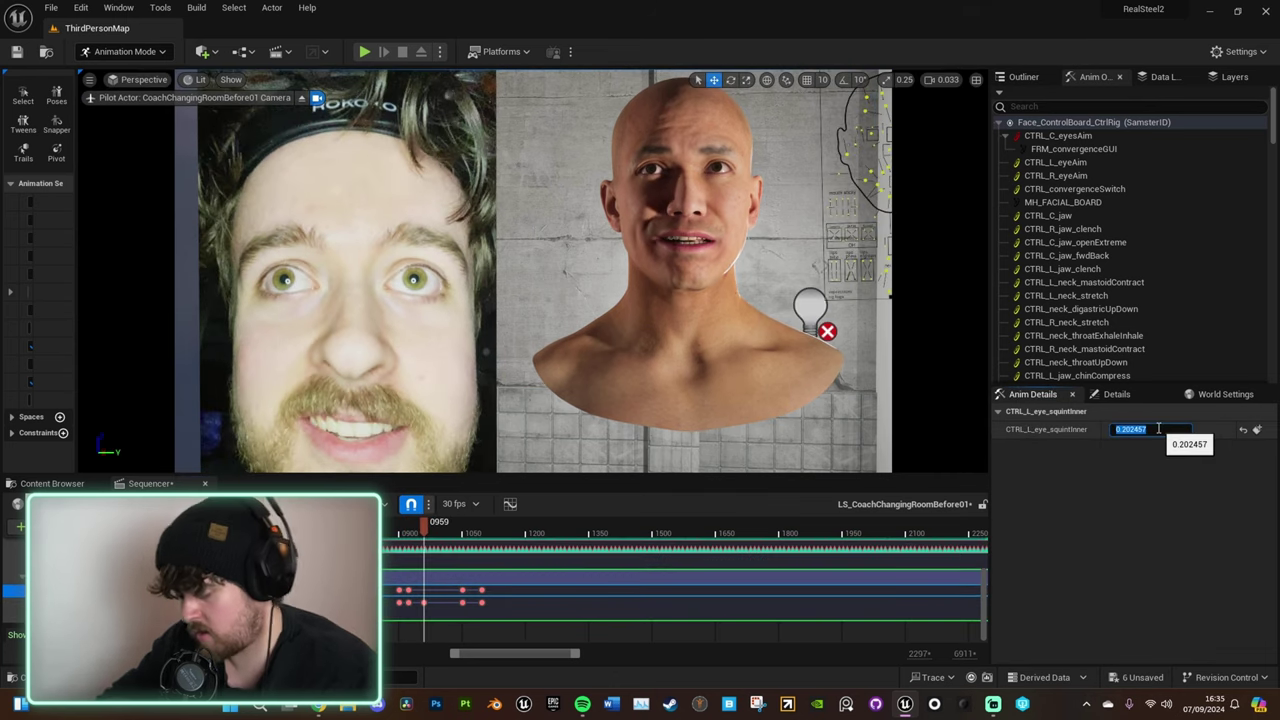
{"action": "type", "text": "0.003523"}
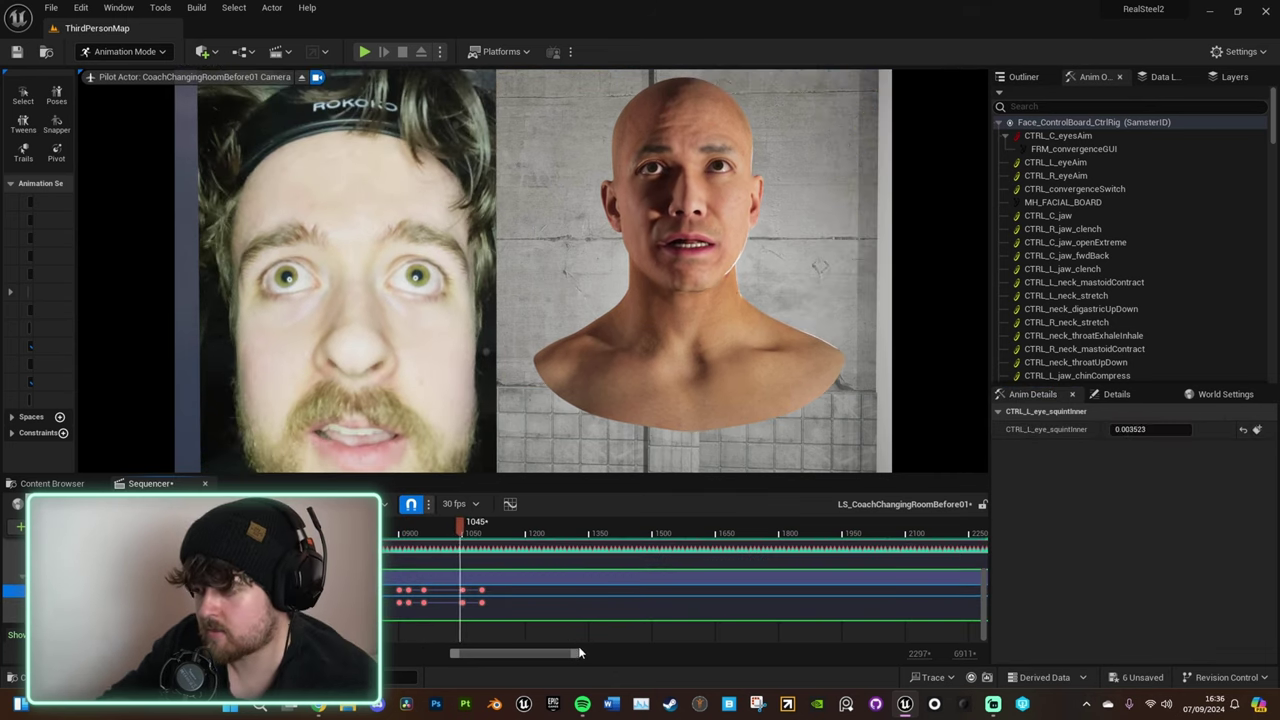
Set CTRL_R_eye_squintInner to 0.25 shortly after frame 1118 to match the left inner eye squint control
{"action": "left_click_drag", "start_coordinate": [578, 652], "coordinate": [636, 654]}
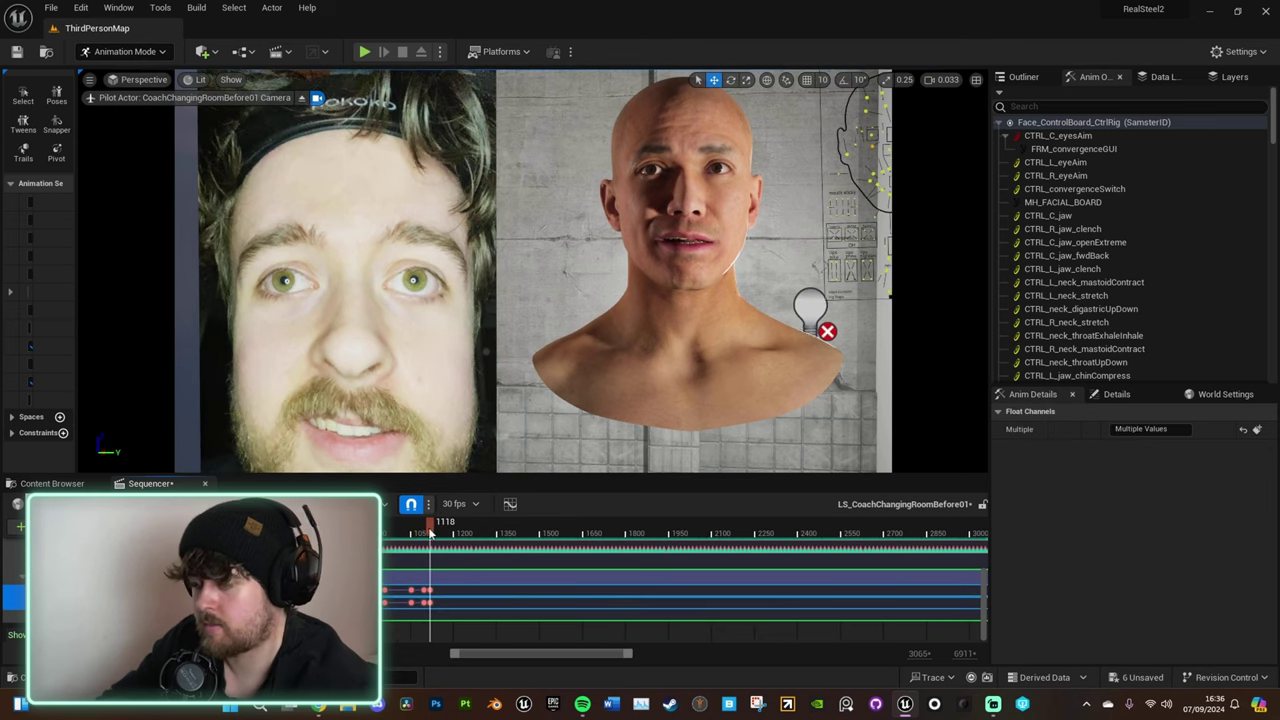
{"action": "left_click_drag", "start_coordinate": [430, 529], "coordinate": [439, 532]}
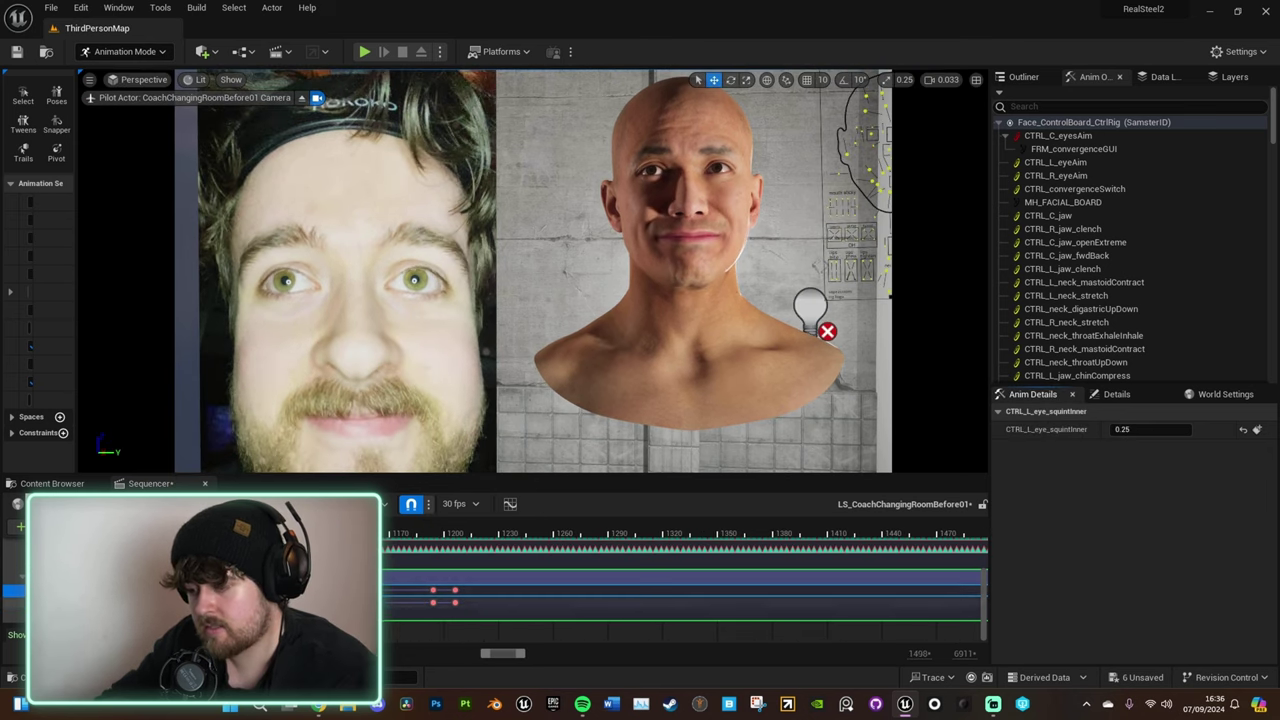
{"action": "left_click", "coordinate": [800, 602]}
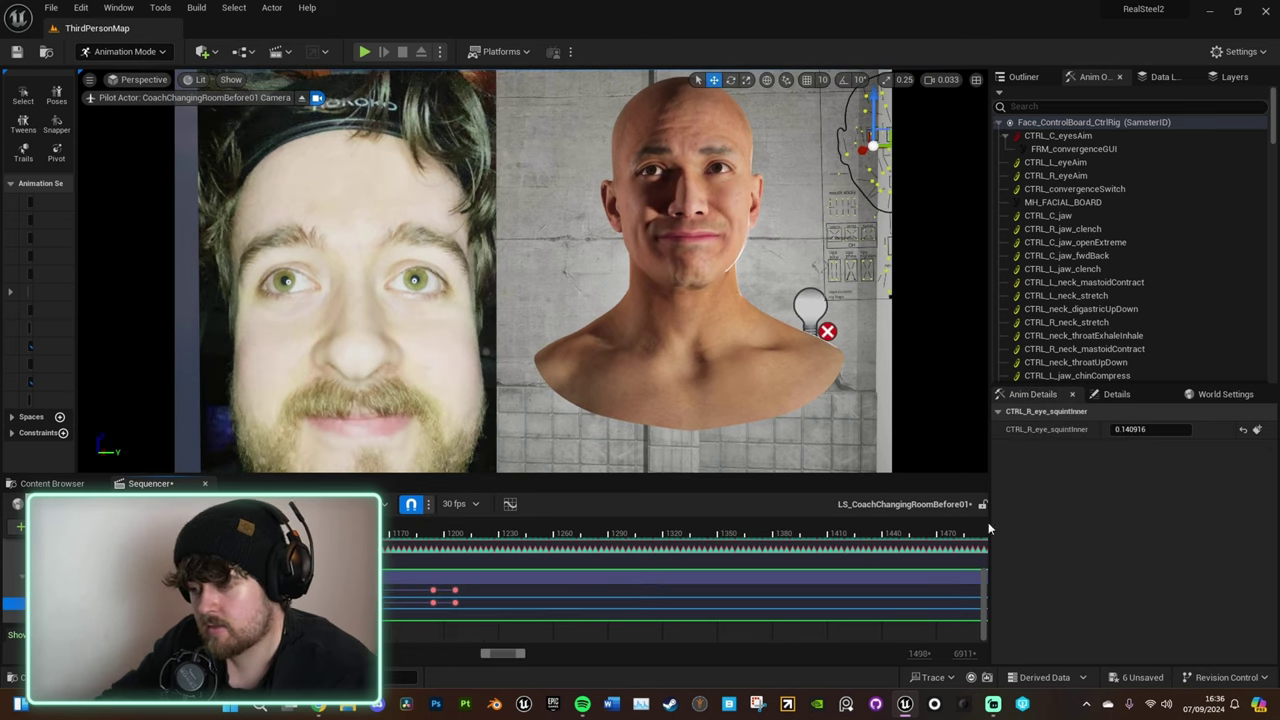
{"action": "type", "text": "0.25"}
{"action": "key", "text": "Return"}
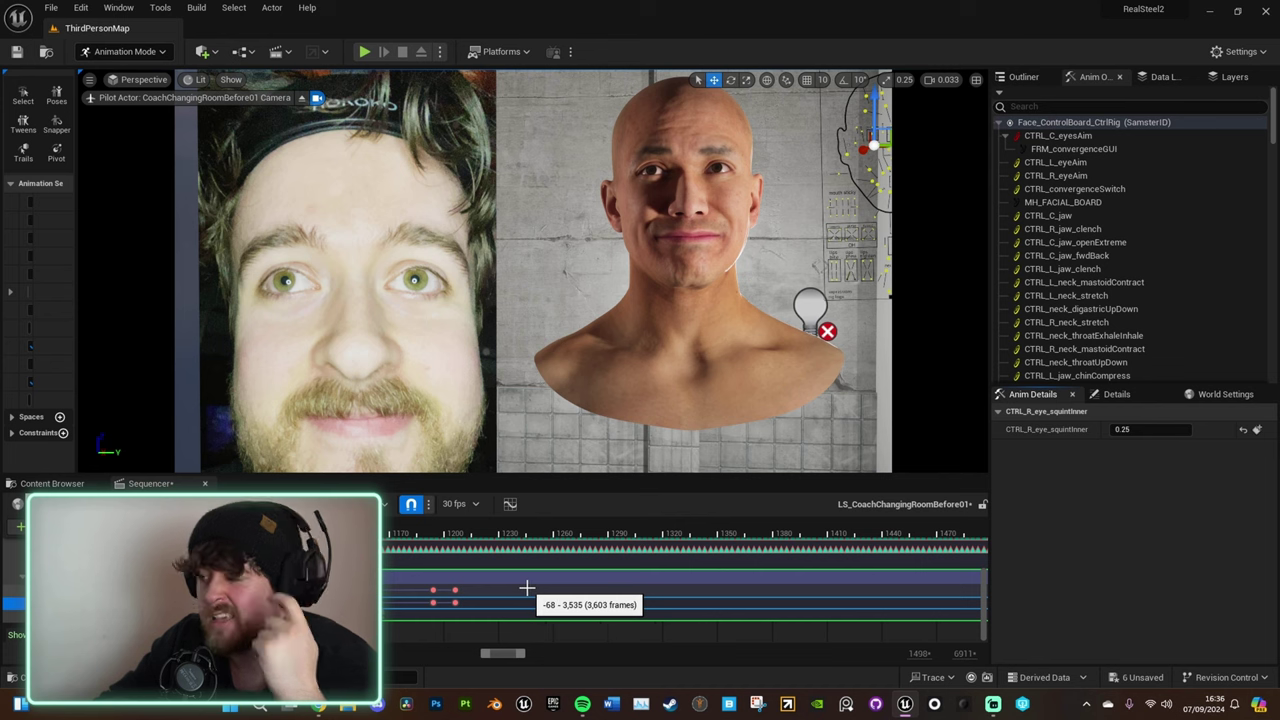
Check the inner eye squint values at frame 1194, and keyframe both controls at frame 1279 and shortly before it
{"action": "left_click", "coordinate": [433, 590]}
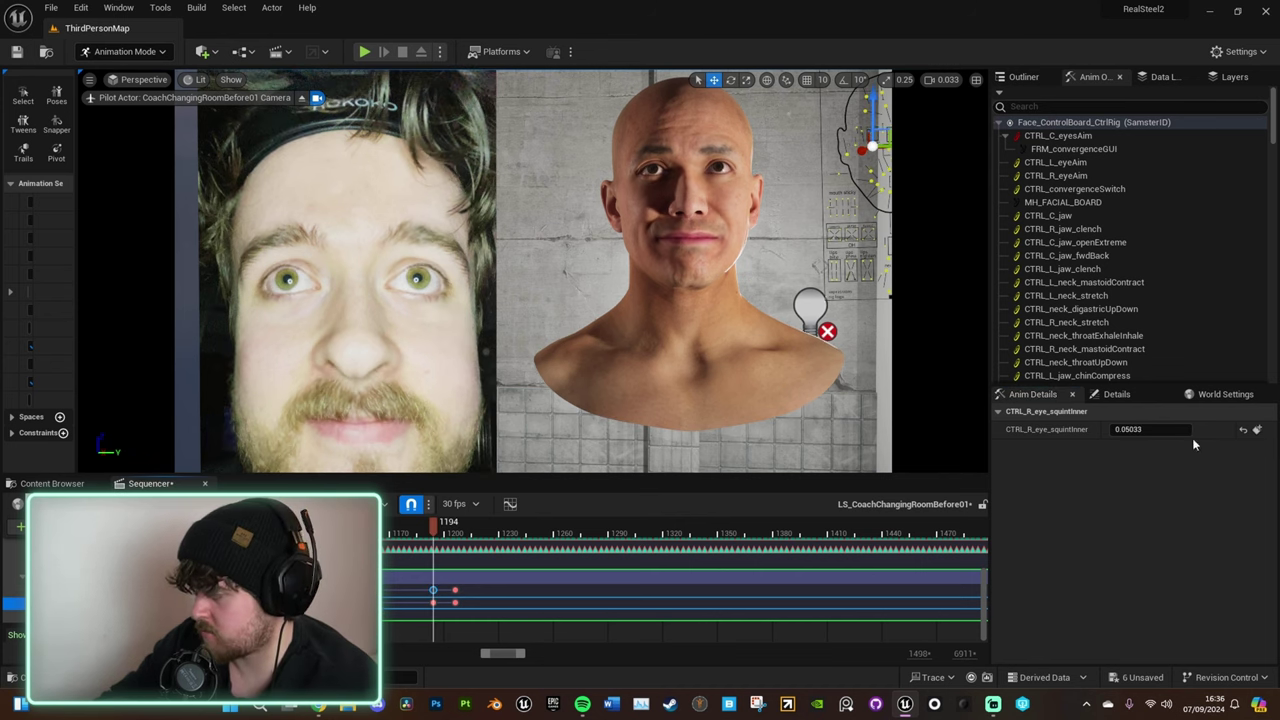
{"action": "left_click", "coordinate": [100, 590]}
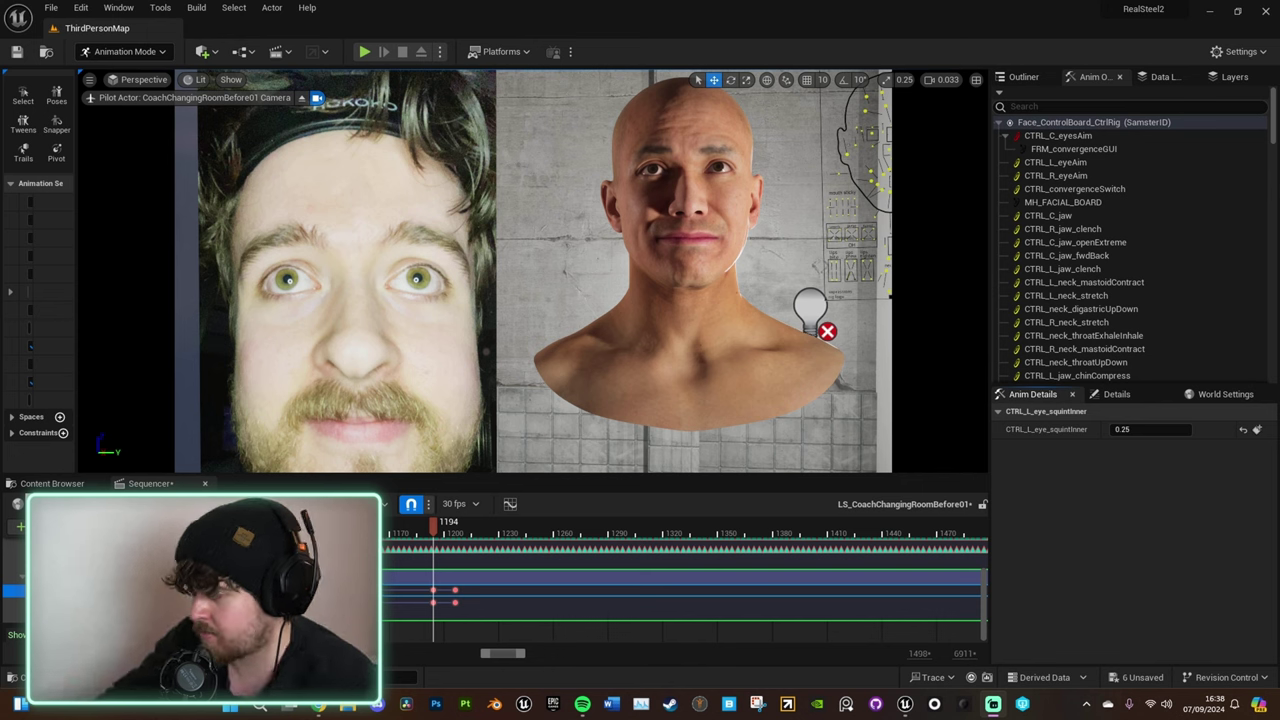
{"action": "left_click", "coordinate": [200, 603]}
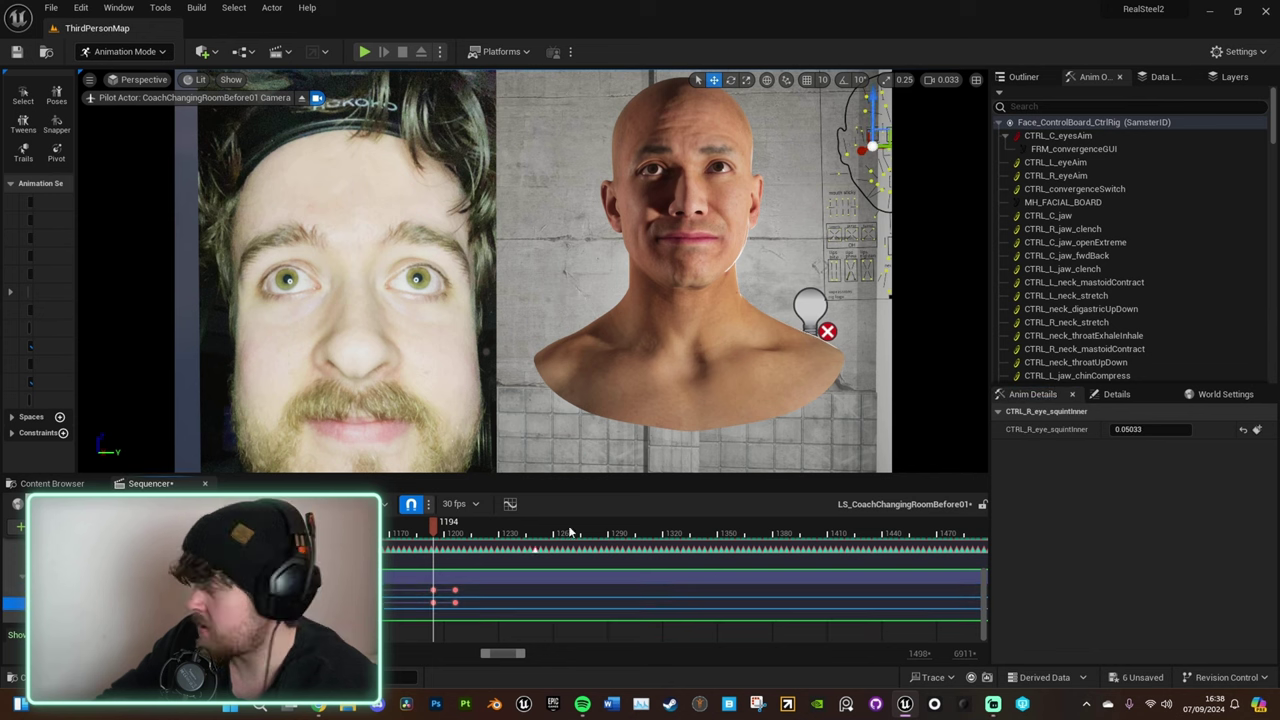
{"action": "key", "text": "space"}
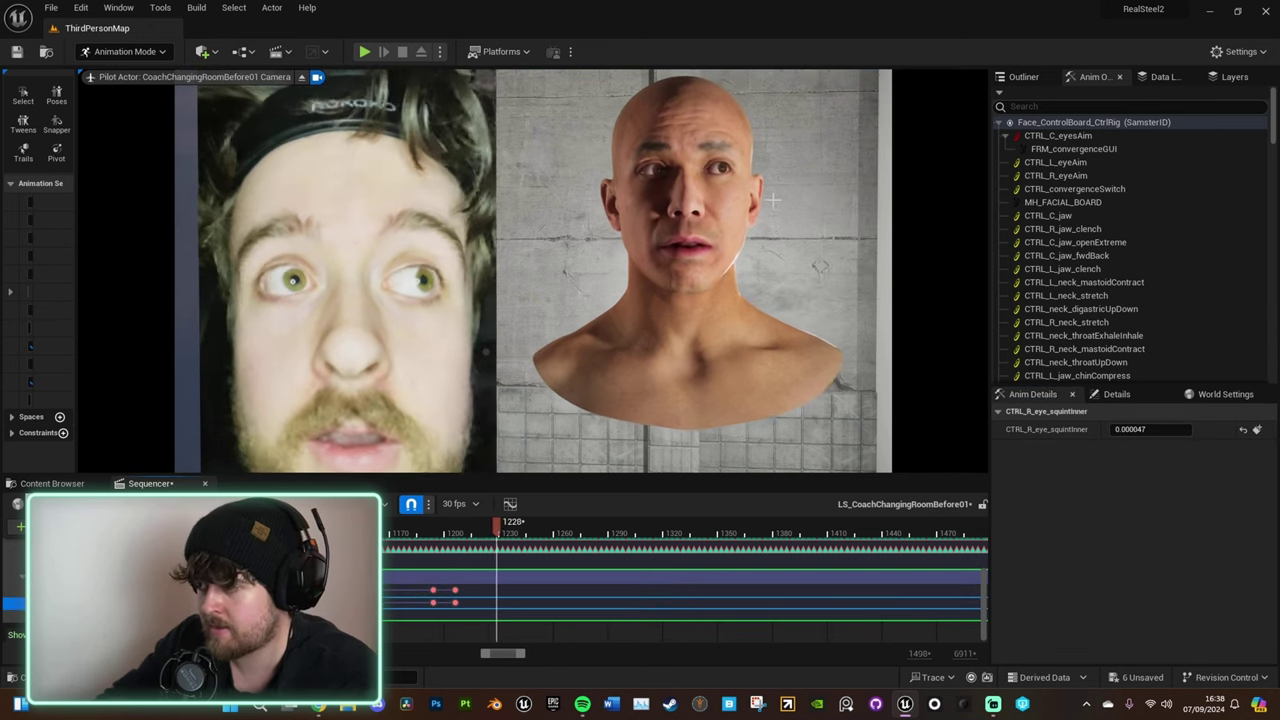
{"action": "left_click_drag", "start_coordinate": [633, 527], "coordinate": [588, 527]}
{"action": "left_click", "coordinate": [200, 590], "text": "shift"}
{"action": "key", "text": "Return"}
{"action": "key", "text": "s"}
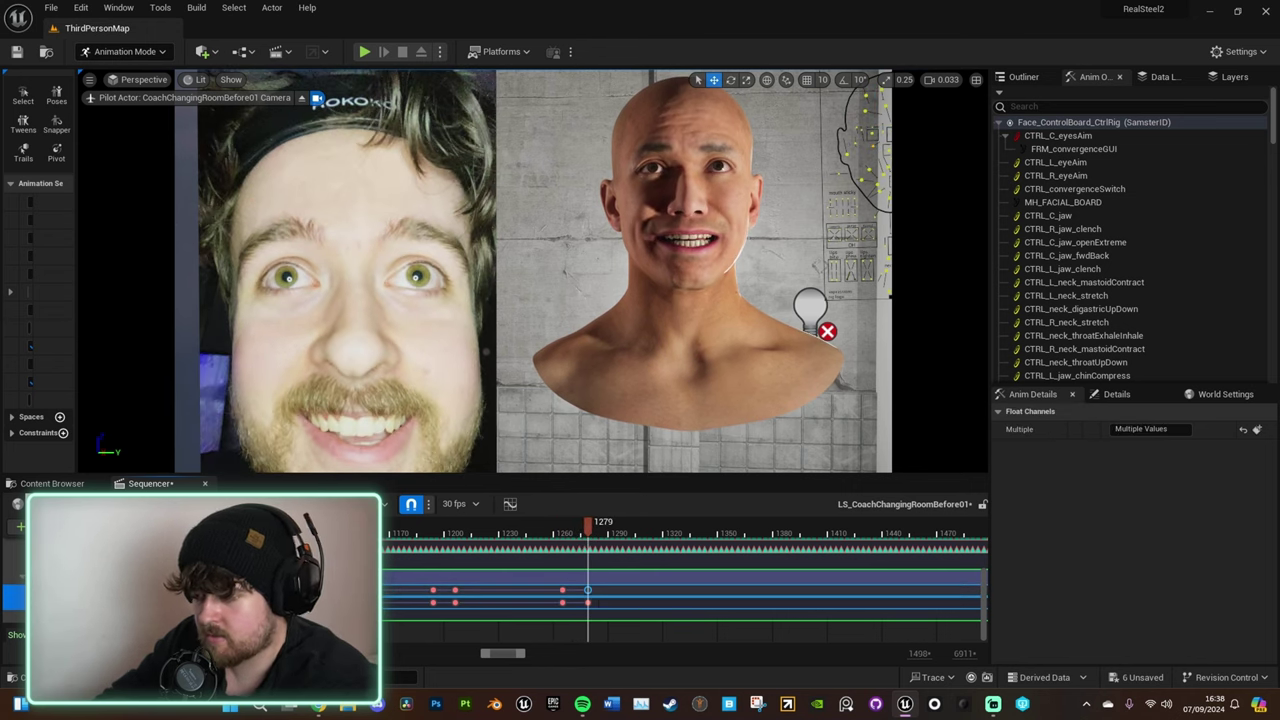
Set the left and right inner eye squint controls to 0.25 at frame 1279 and key them
{"action": "left_click", "coordinate": [1130, 429]}
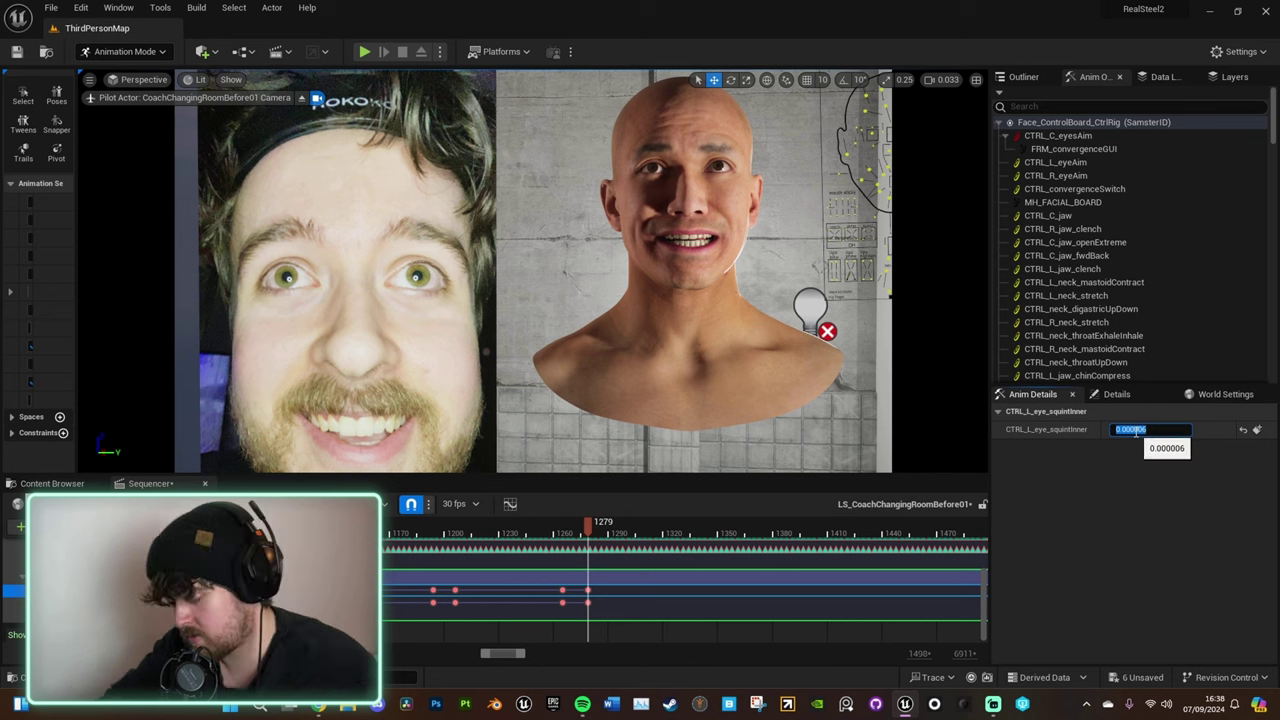
{"action": "type", "text": "-"}
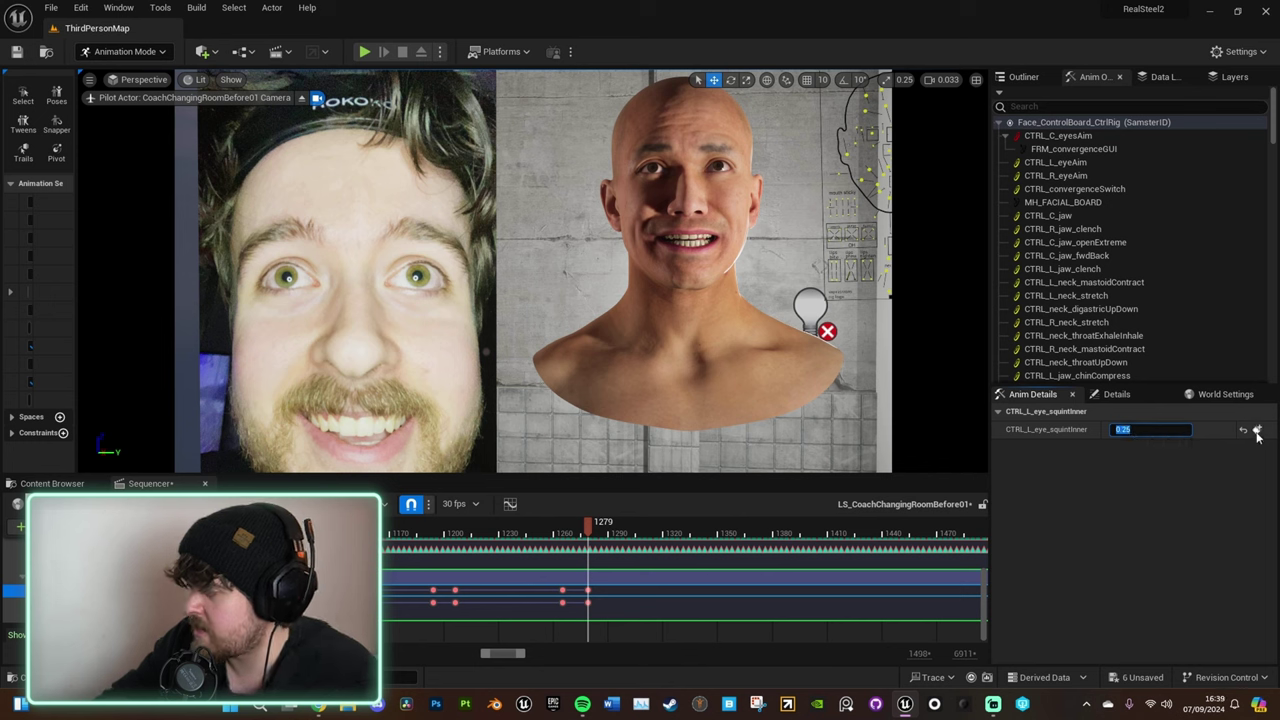
{"action": "key", "text": "Return"}
{"action": "left_click", "coordinate": [14, 603]}
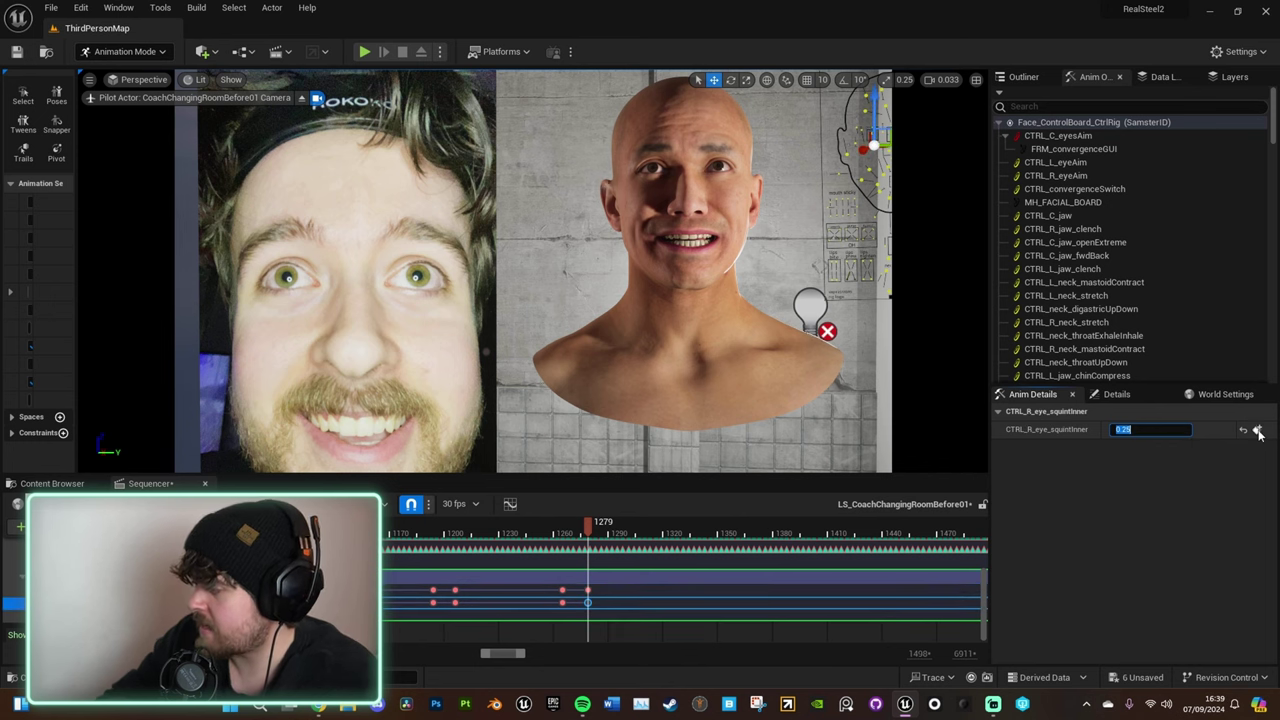
{"action": "left_click", "coordinate": [1257, 430]}
{"action": "left_click", "coordinate": [1258, 429]}
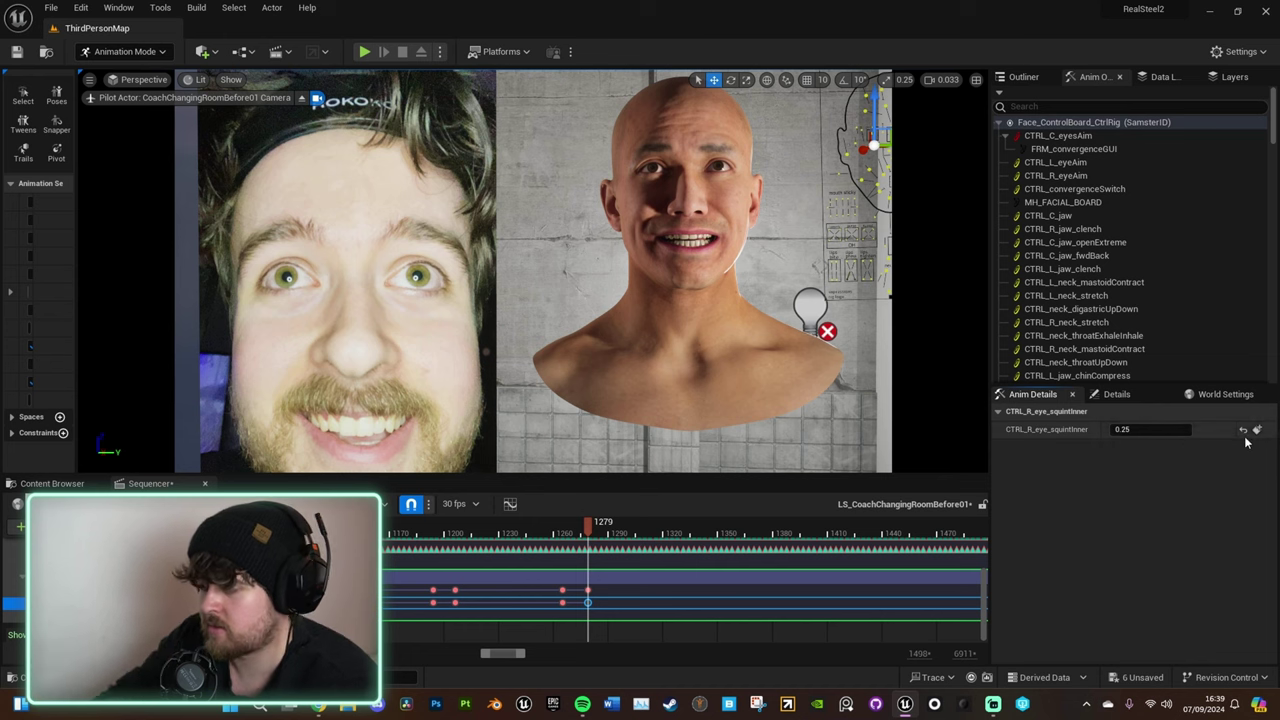
Keyframe CTRL_C_jaw in the additive section at frames 1875 and 2223
{"action": "left_click_drag", "start_coordinate": [521, 657], "coordinate": [550, 657]}
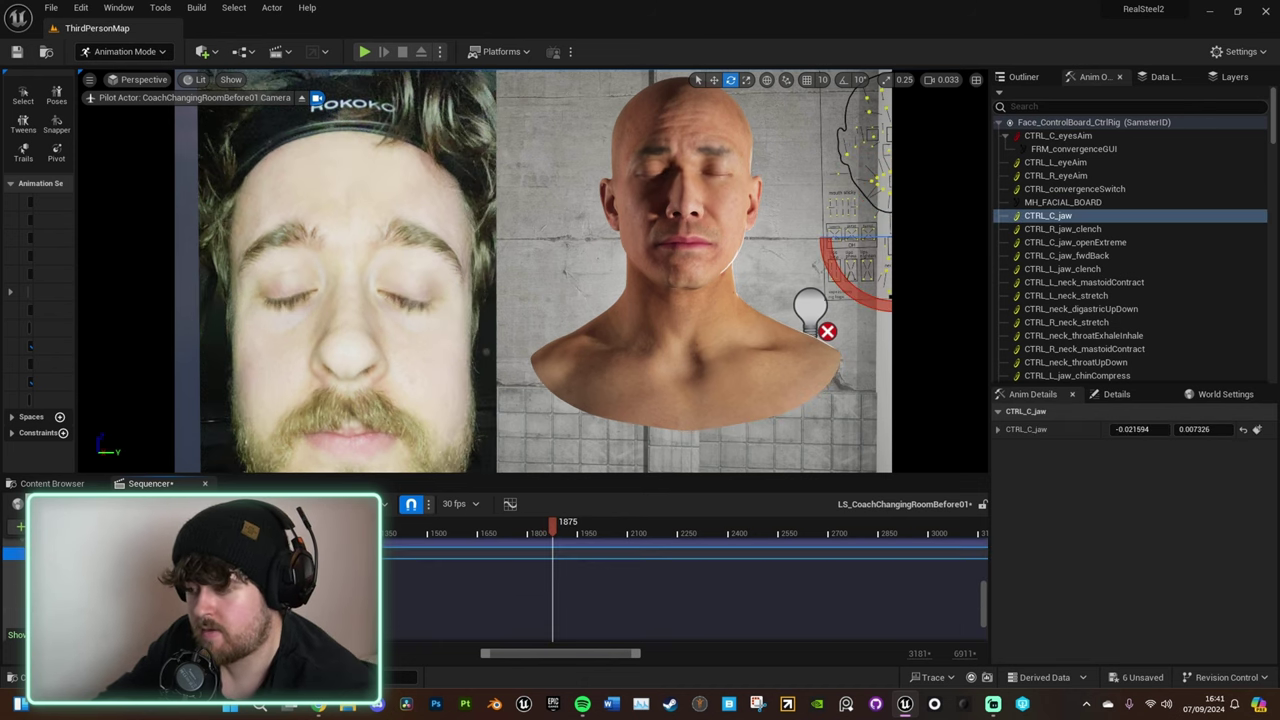
{"action": "left_click", "coordinate": [1257, 429]}
{"action": "left_click", "coordinate": [669, 521]}
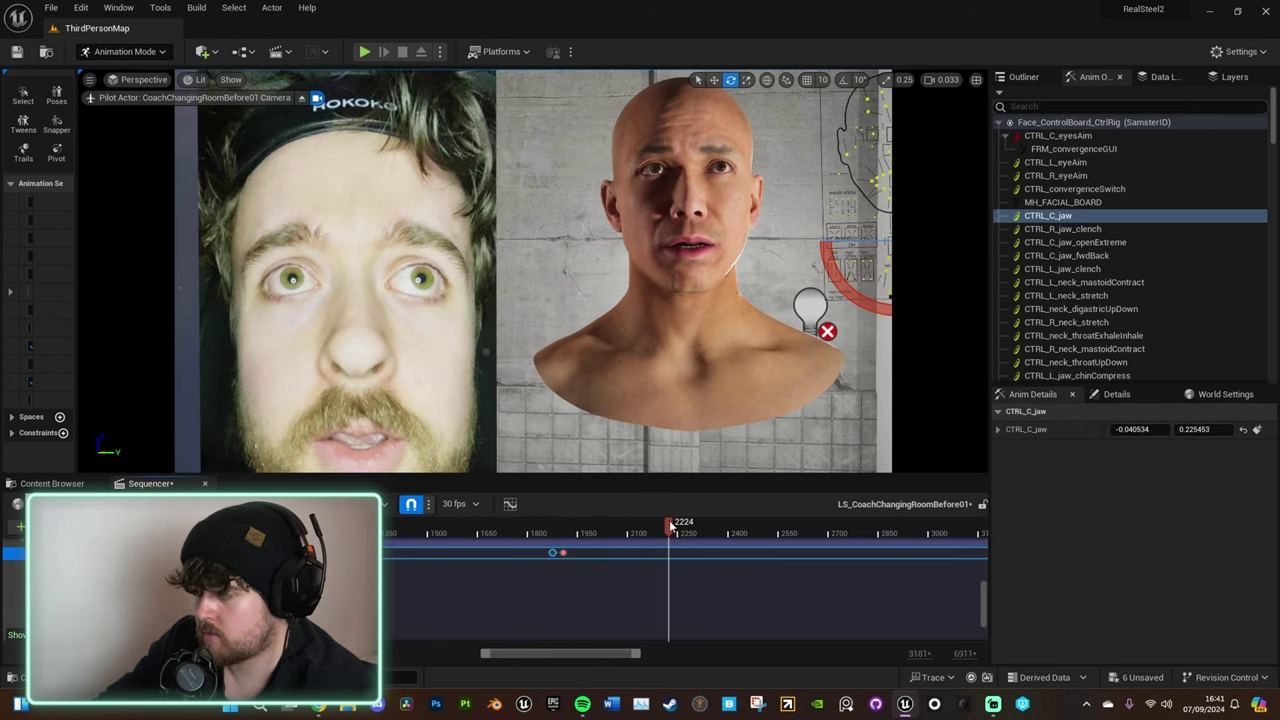
{"action": "left_click_drag", "start_coordinate": [669, 520], "coordinate": [667, 521]}
{"action": "left_click", "coordinate": [1257, 429]}
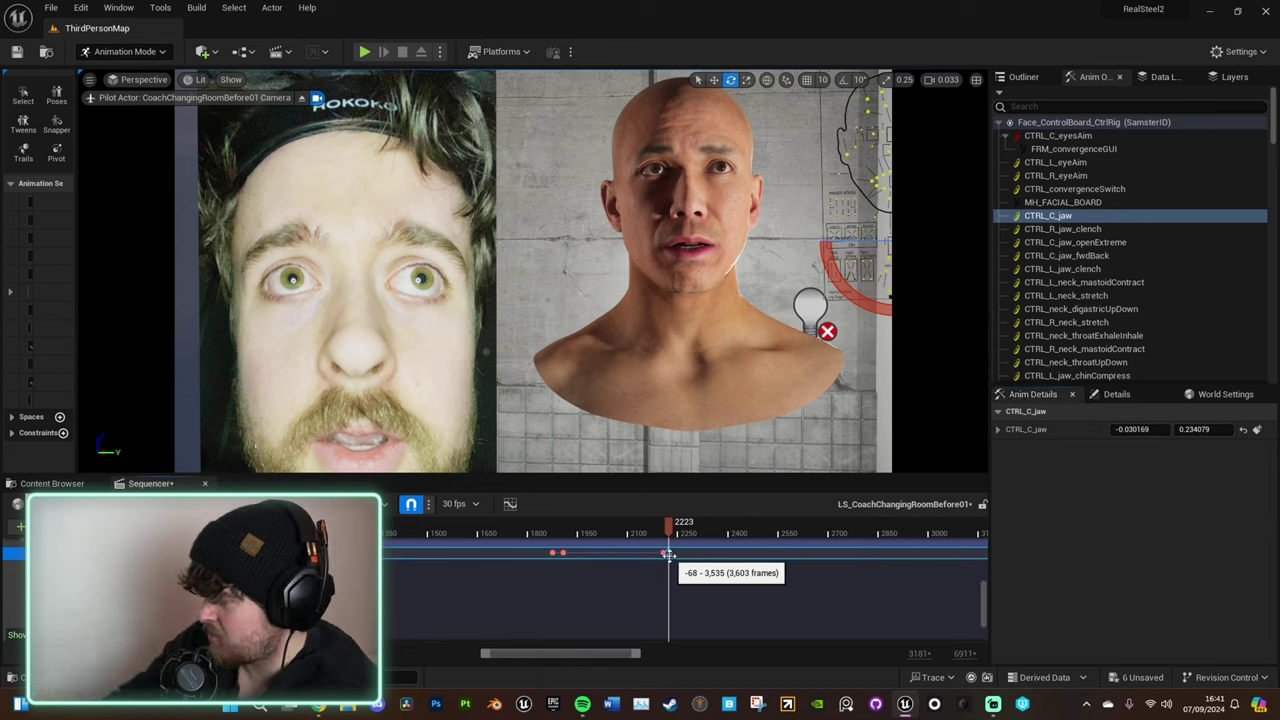
{"action": "left_click", "coordinate": [563, 553]}
{"action": "left_click", "coordinate": [665, 552]}
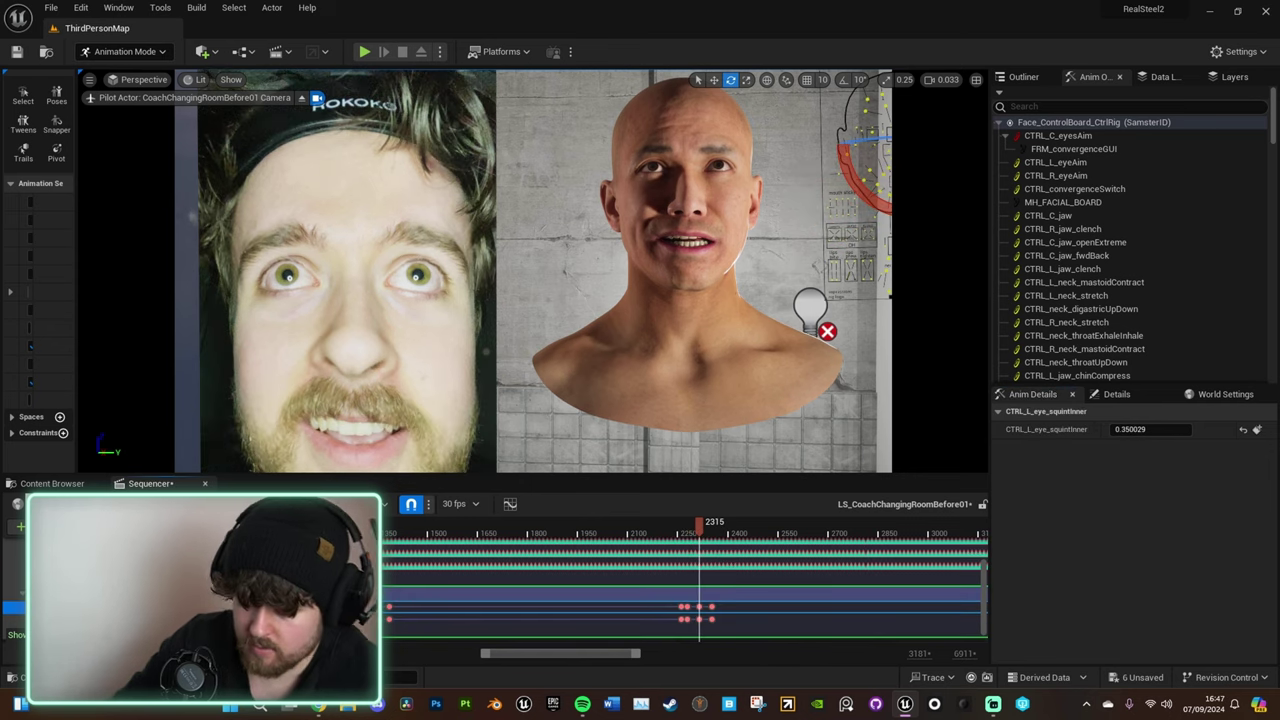
Save all modified assets after the facial cleanup
{"action": "scroll", "coordinate": [685, 608], "scroll_direction": "up", "scroll_amount": 3}
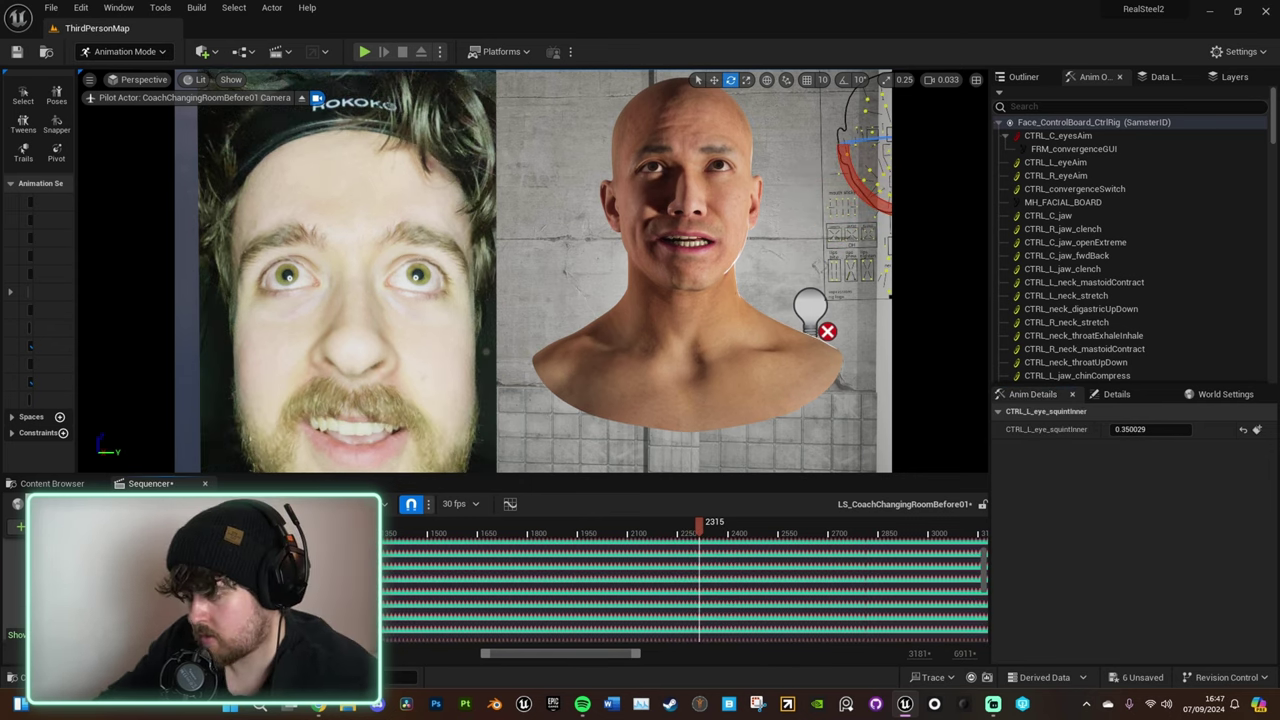
{"action": "scroll", "coordinate": [577, 608], "scroll_direction": "up", "scroll_amount": 10, "text": "ctrl"}
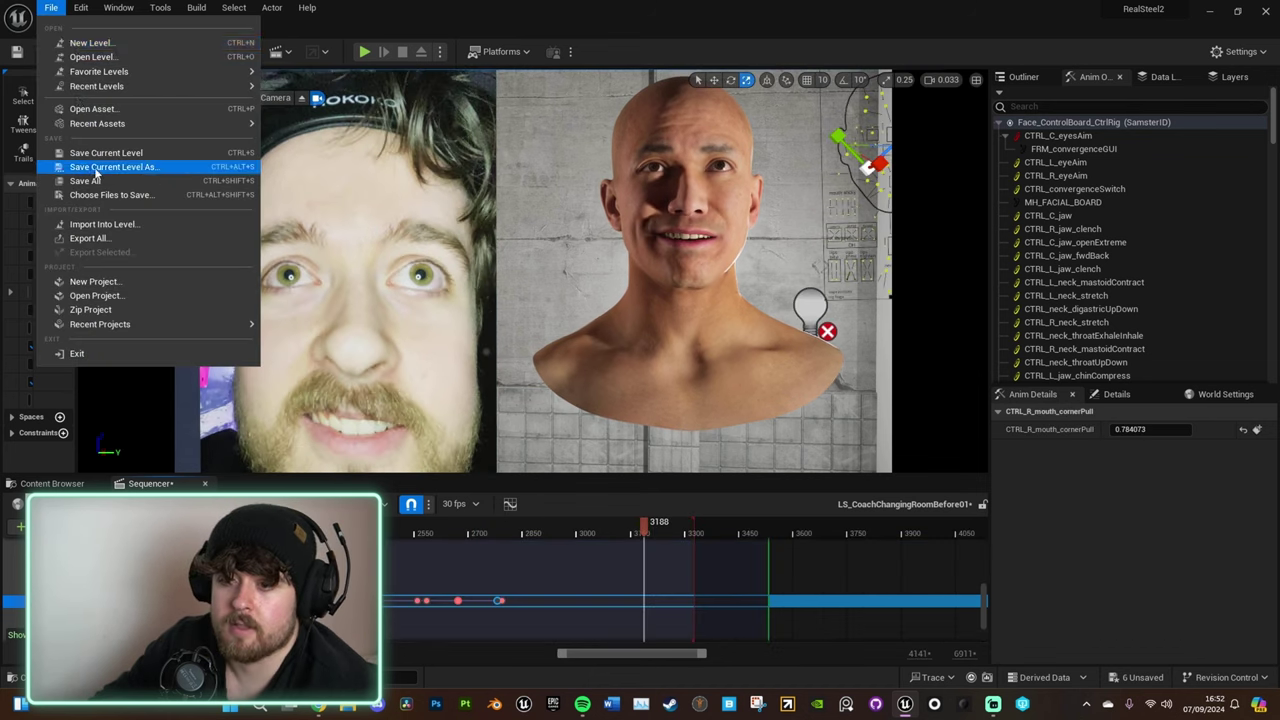
{"action": "left_click", "coordinate": [86, 180]}
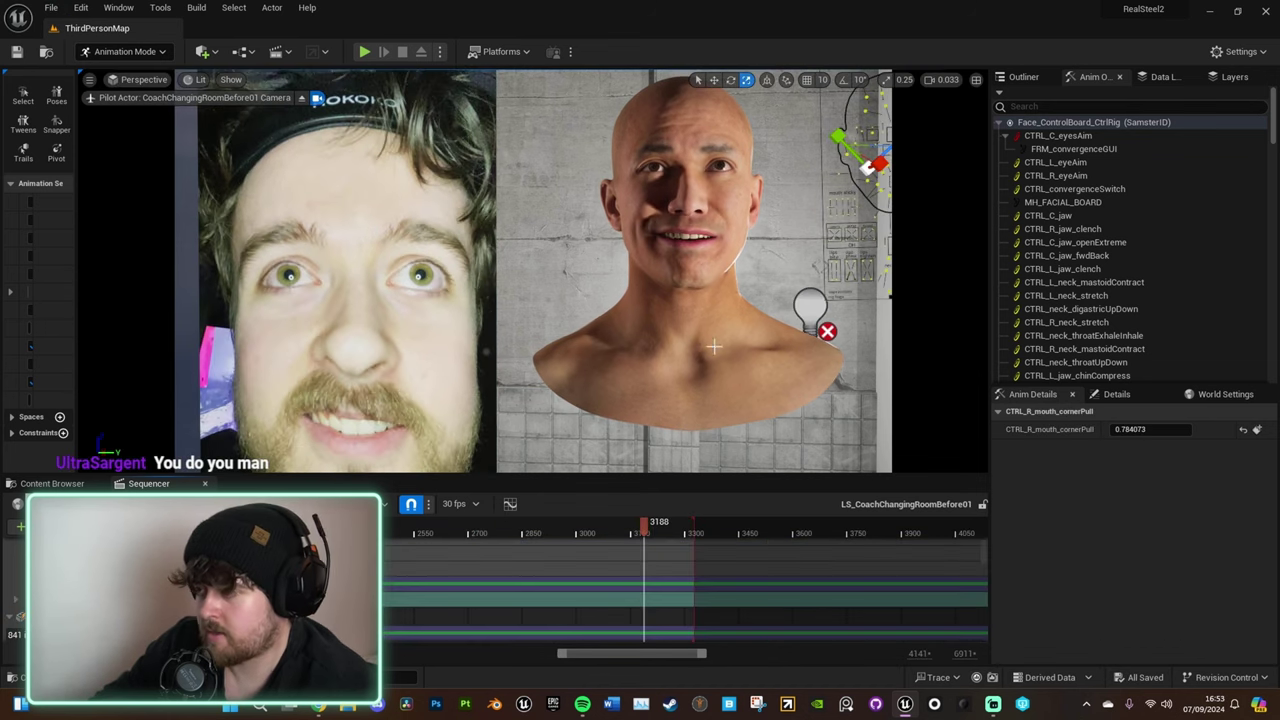
Bake the coach's face track to an animation sequence named CoachChangingRoomBeforeFacialCleaned_Sequence in the MetaHumans/Common/Face folder
{"action": "left_click", "coordinate": [717, 347]}
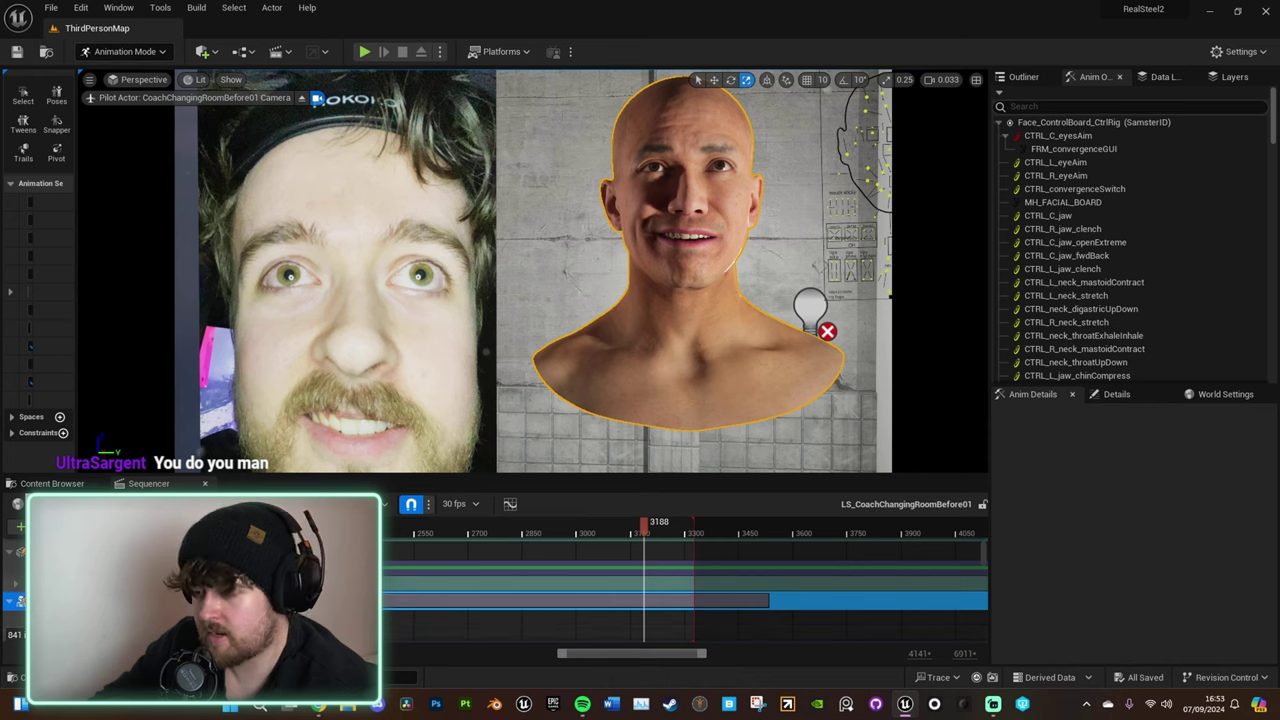
{"action": "scroll", "coordinate": [454, 586], "scroll_direction": "up", "scroll_amount": 3}
{"action": "scroll", "coordinate": [541, 612], "scroll_direction": "down", "scroll_amount": 6, "text": "ctrl"}
{"action": "scroll", "coordinate": [469, 617], "scroll_direction": "down", "scroll_amount": 4, "text": "ctrl"}
{"action": "scroll", "coordinate": [569, 586], "scroll_direction": "down", "scroll_amount": 5}
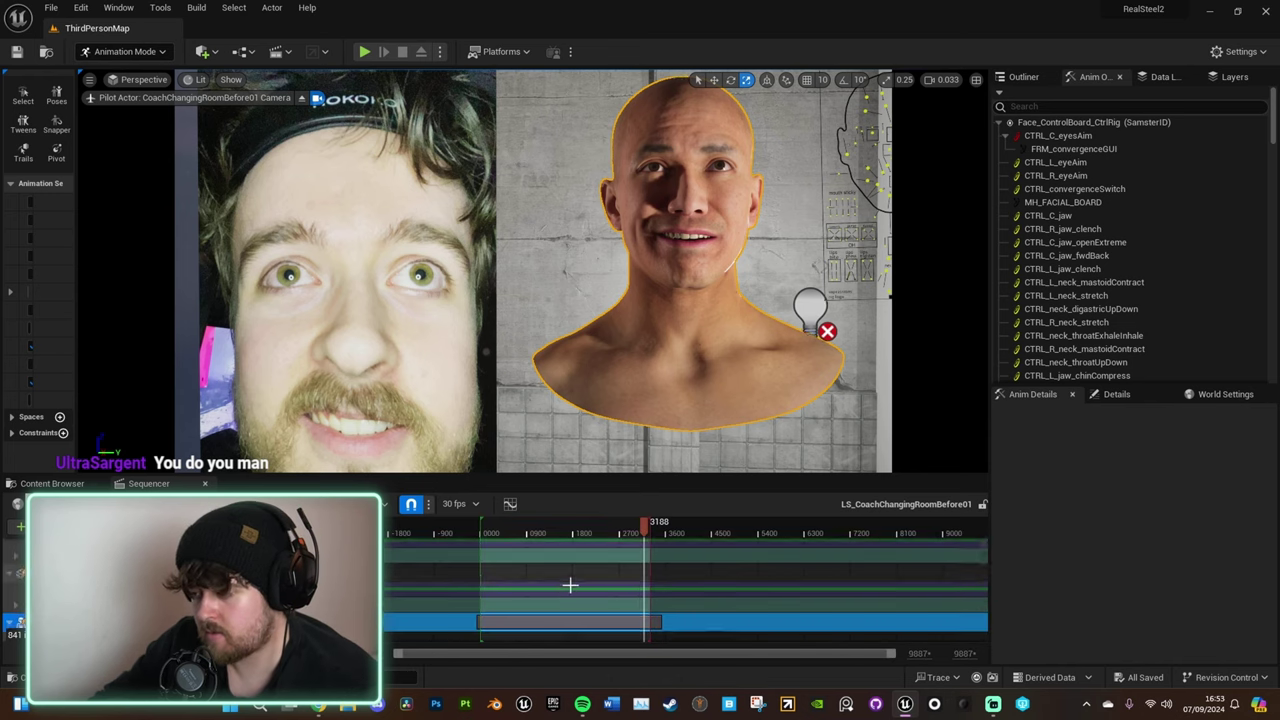
{"action": "scroll", "coordinate": [686, 606], "scroll_direction": "up", "scroll_amount": 3}
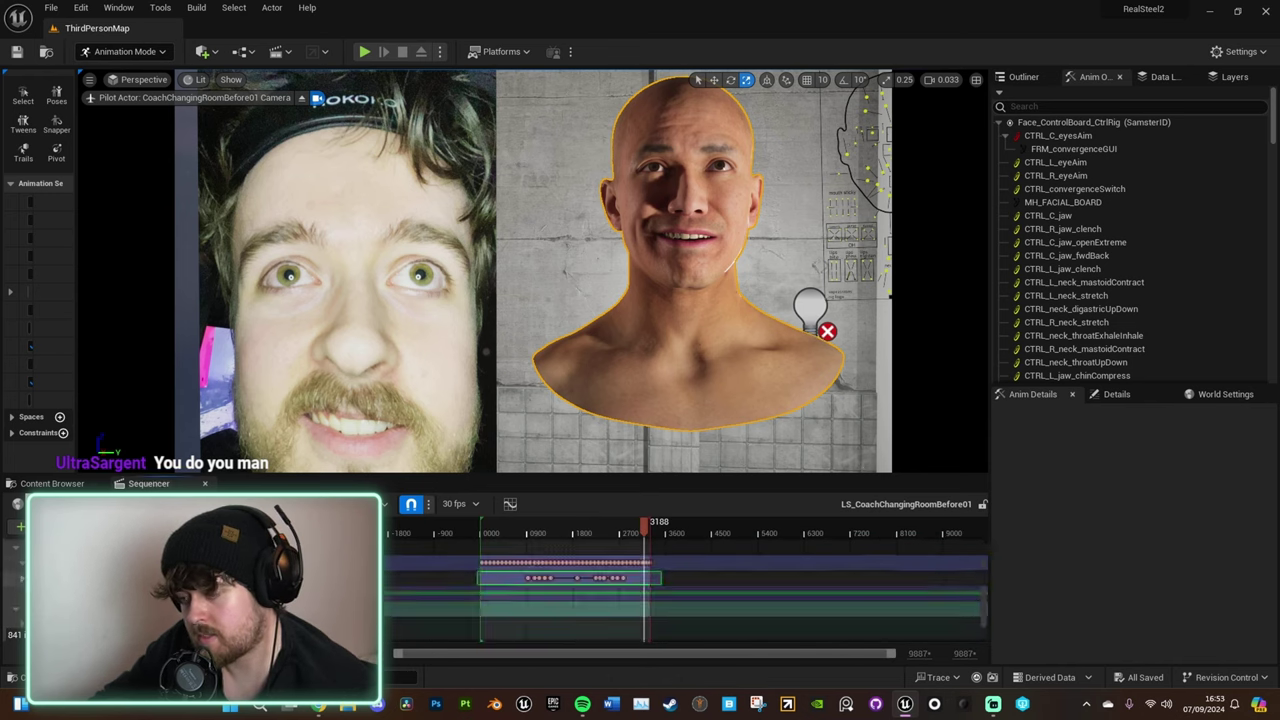
{"action": "scroll", "coordinate": [522, 580], "scroll_direction": "up", "scroll_amount": 1}
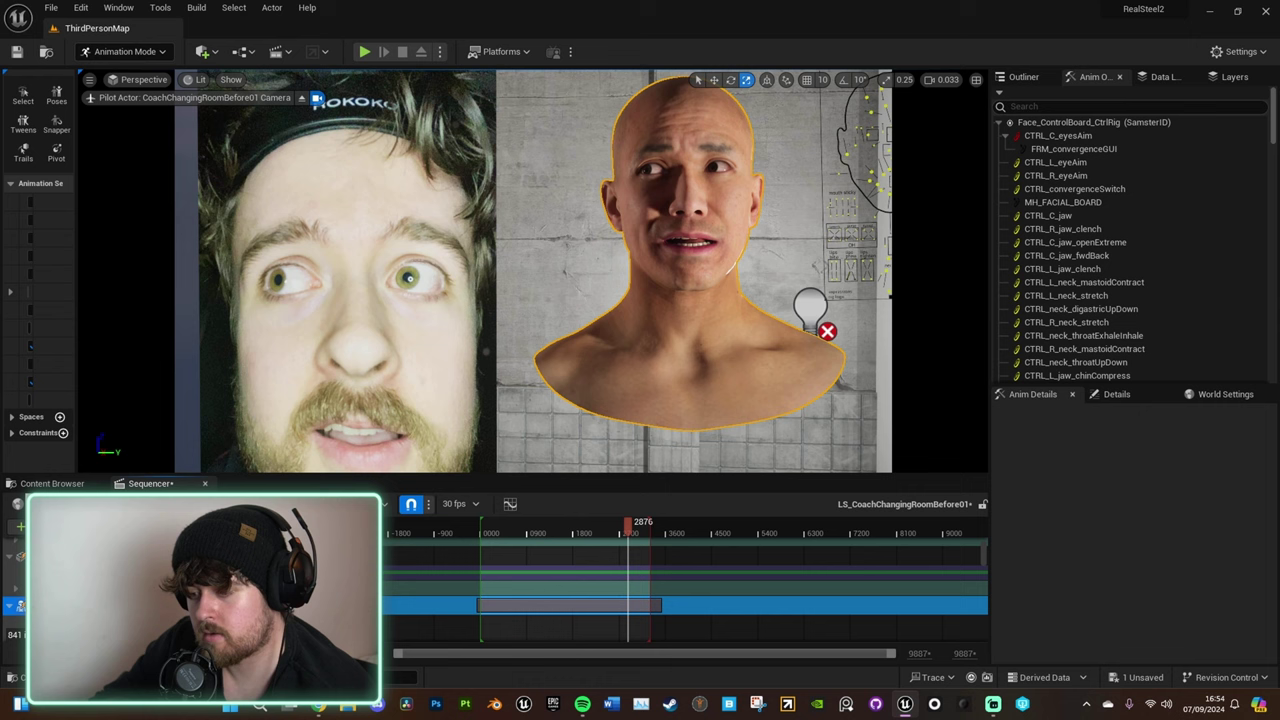
{"action": "right_click", "coordinate": [80, 605]}
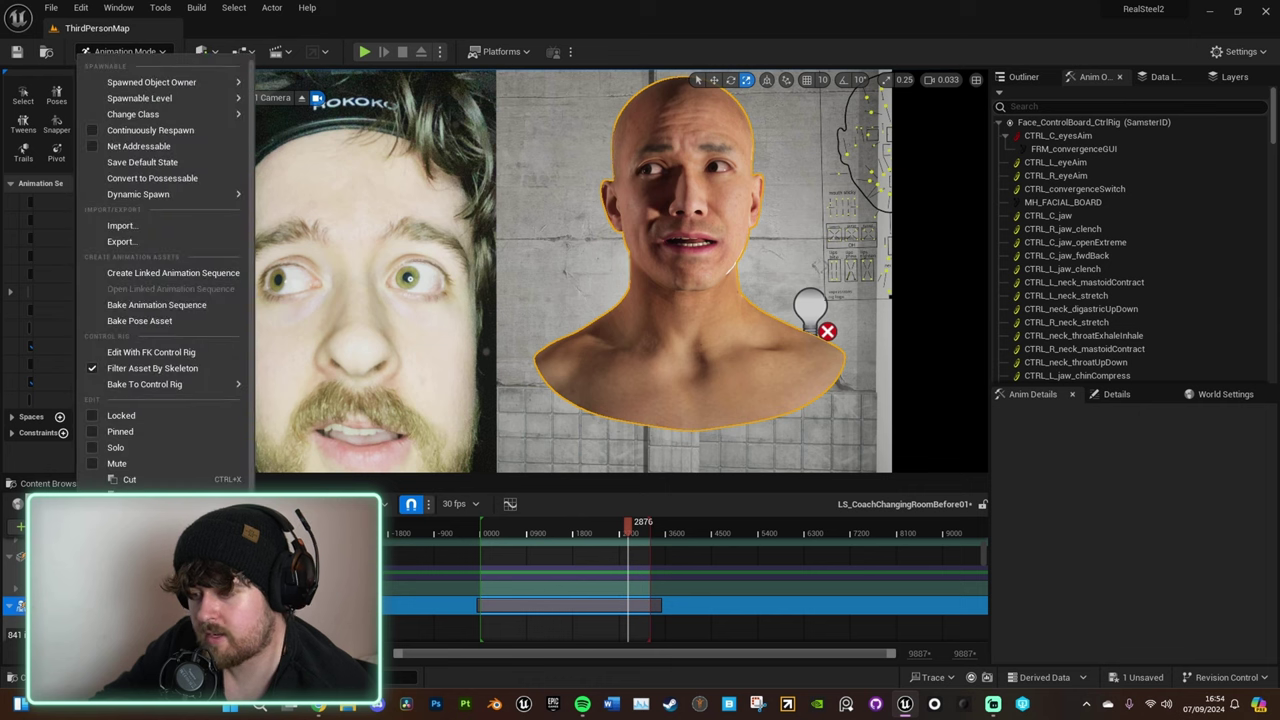
{"action": "left_click", "coordinate": [171, 305]}
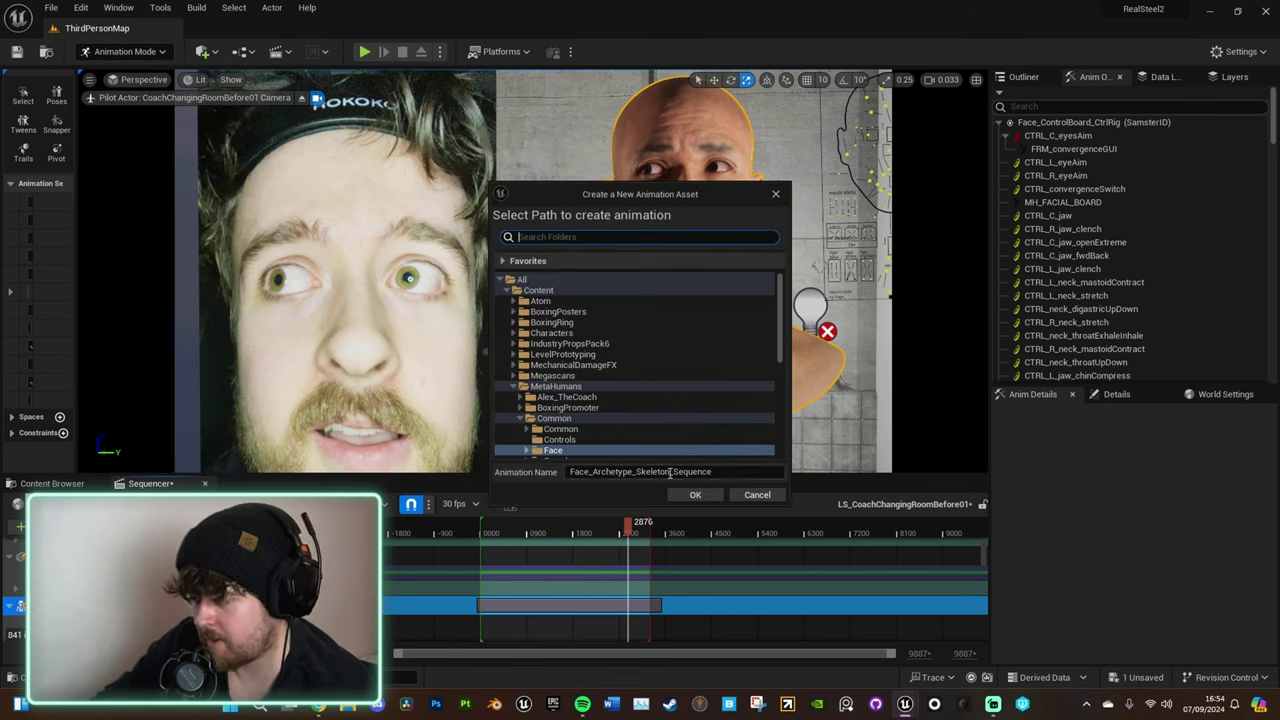
{"action": "left_click_drag", "start_coordinate": [670, 473], "coordinate": [569, 473]}
{"action": "type", "text": "Coac"}
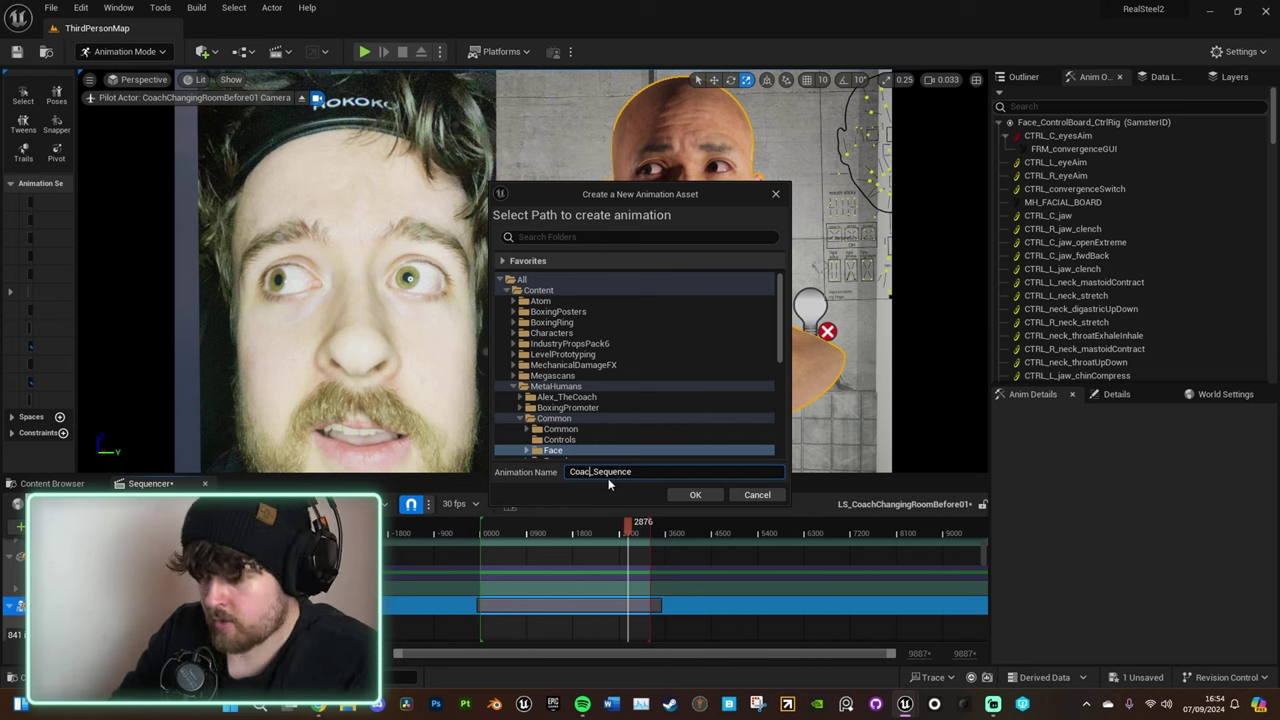
{"action": "type", "text": "hChangingRoomBef"}
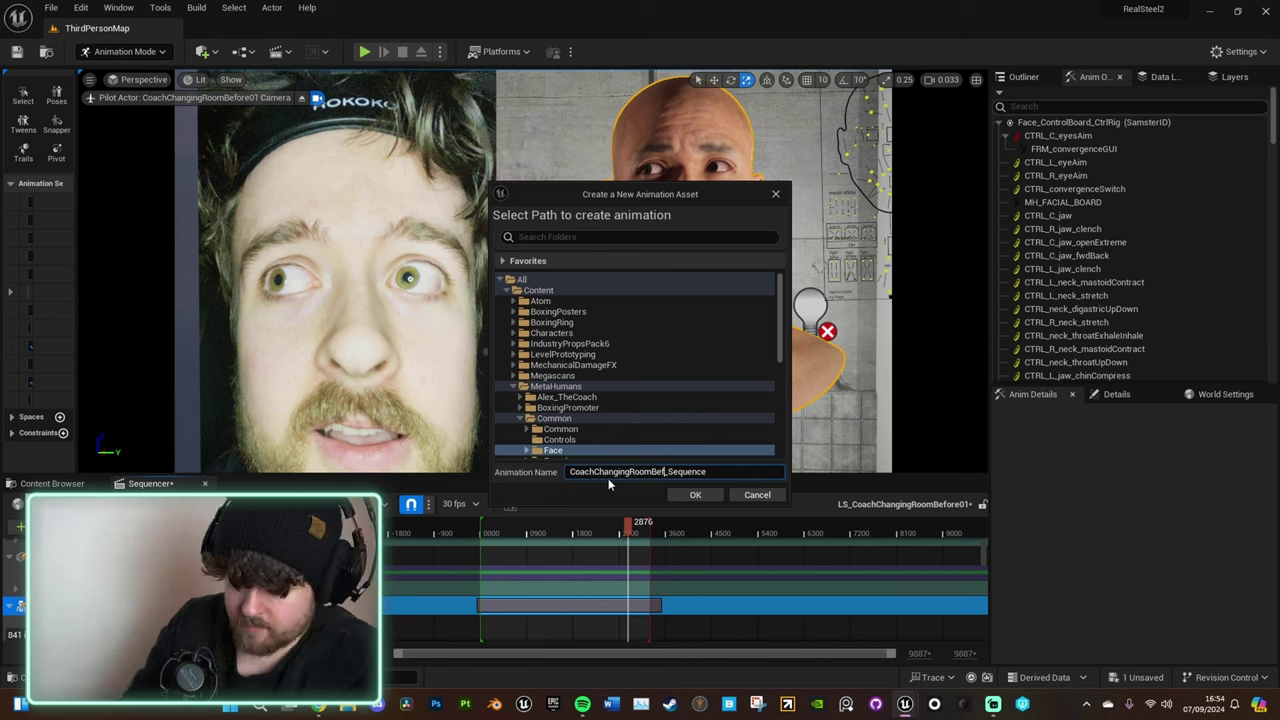
{"action": "type", "text": "oreFacialCleaned"}
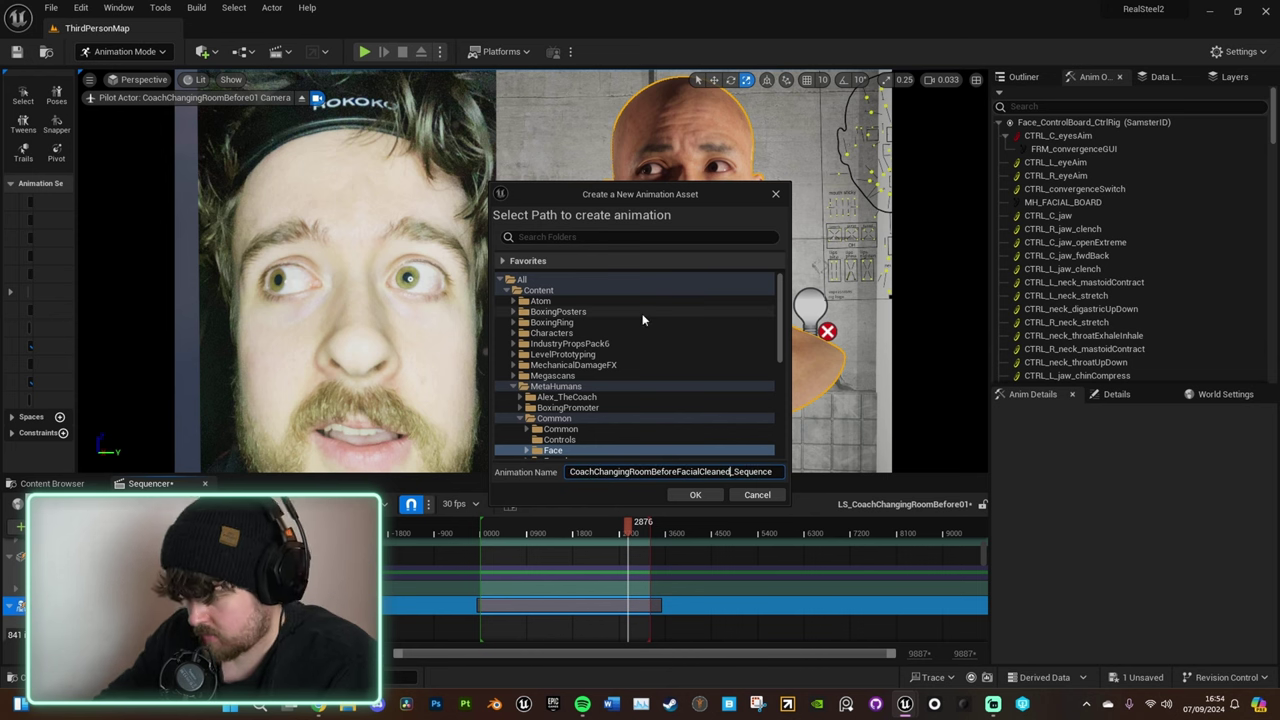
{"action": "left_click", "coordinate": [697, 496]}
{"action": "left_click", "coordinate": [594, 492]}
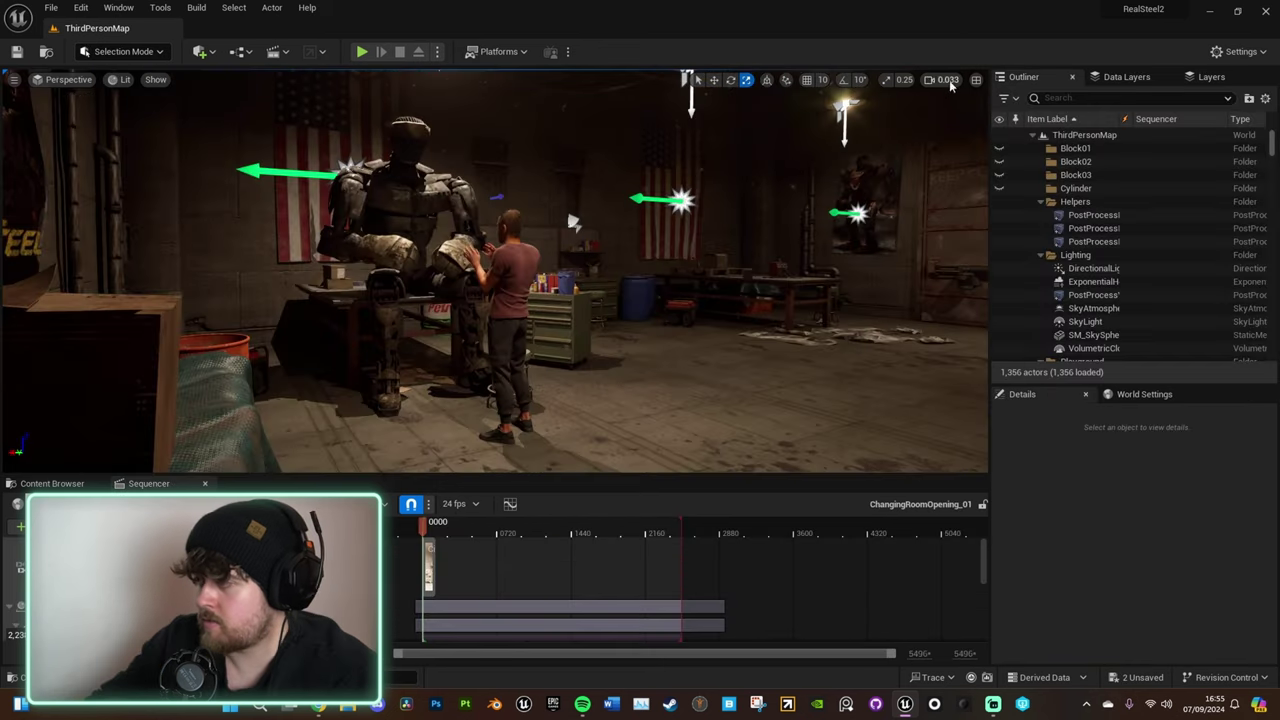
Set the viewport camera speed to 0.33 in the ChangingRoomOpening_01 scene
{"action": "left_click", "coordinate": [946, 79]}
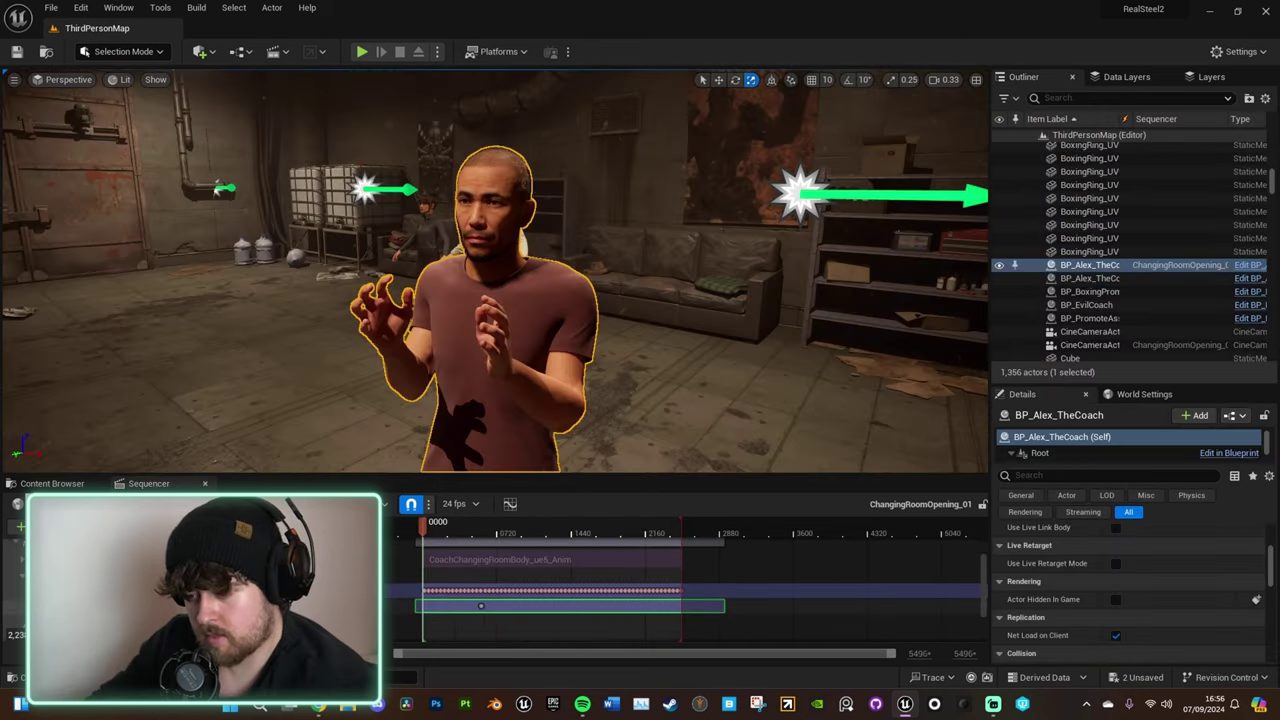
Add CoachChangingRoomBeforeFacialCleaned_Sequence as an animation on the coach's Face track, positioned near the start of the timeline
{"action": "left_click", "coordinate": [285, 600]}
{"action": "mouse_move", "coordinate": [452, 73]}
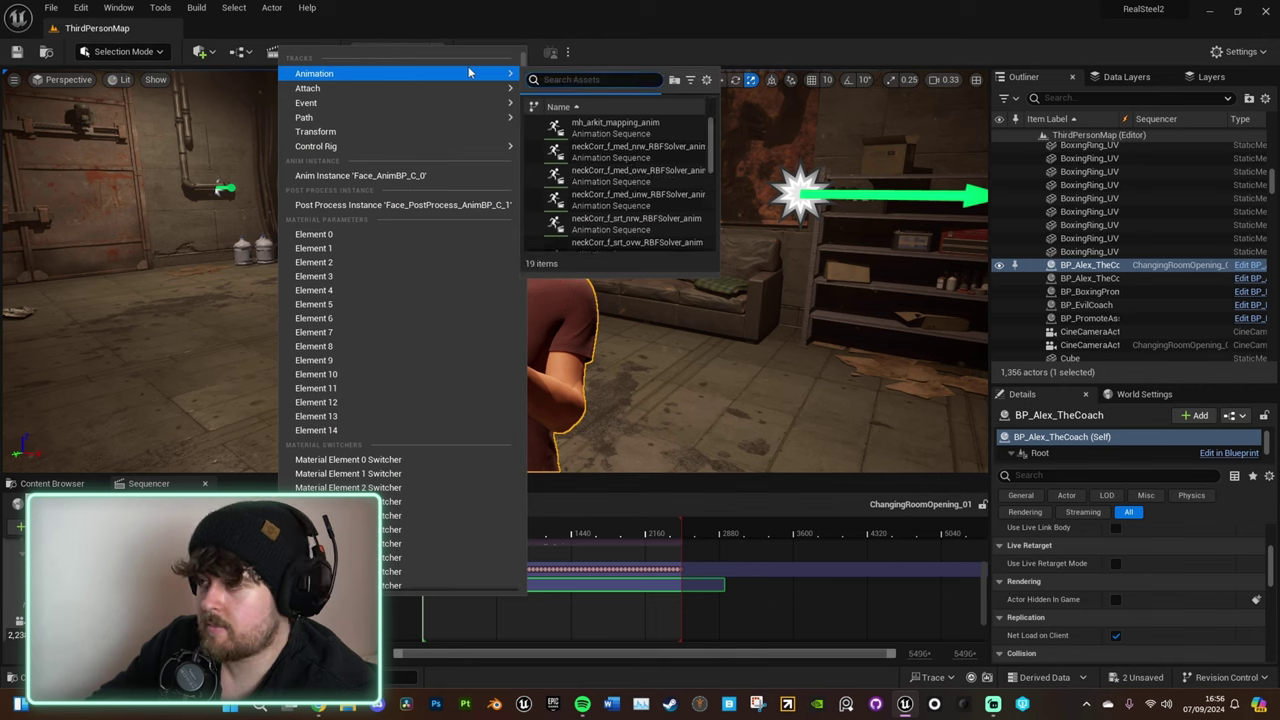
{"action": "left_click", "coordinate": [620, 126]}
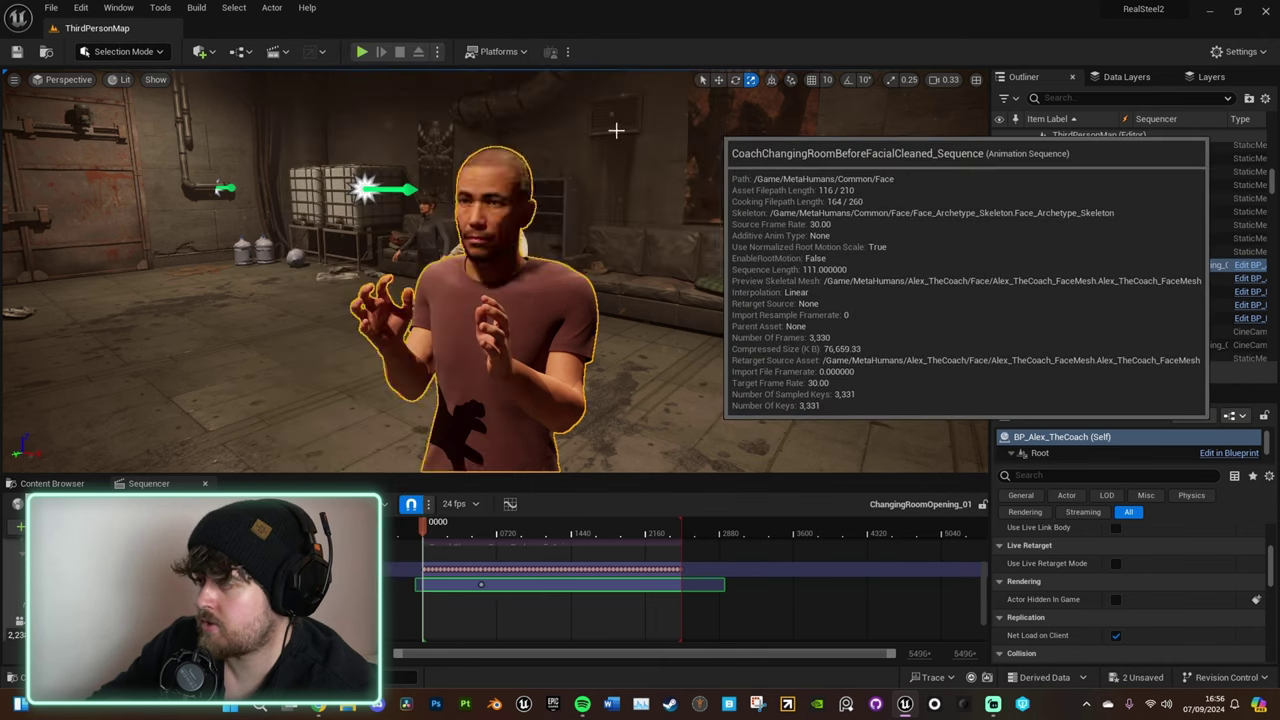
{"action": "mouse_move", "coordinate": [680, 450]}
{"action": "right_mouse_down"}
{"action": "mouse_move", "coordinate": [900, 440]}
{"action": "mouse_move", "coordinate": [695, 452]}
{"action": "right_mouse_up"}
{"action": "scroll", "coordinate": [514, 616], "scroll_direction": "up", "scroll_amount": 10, "text": "ctrl"}
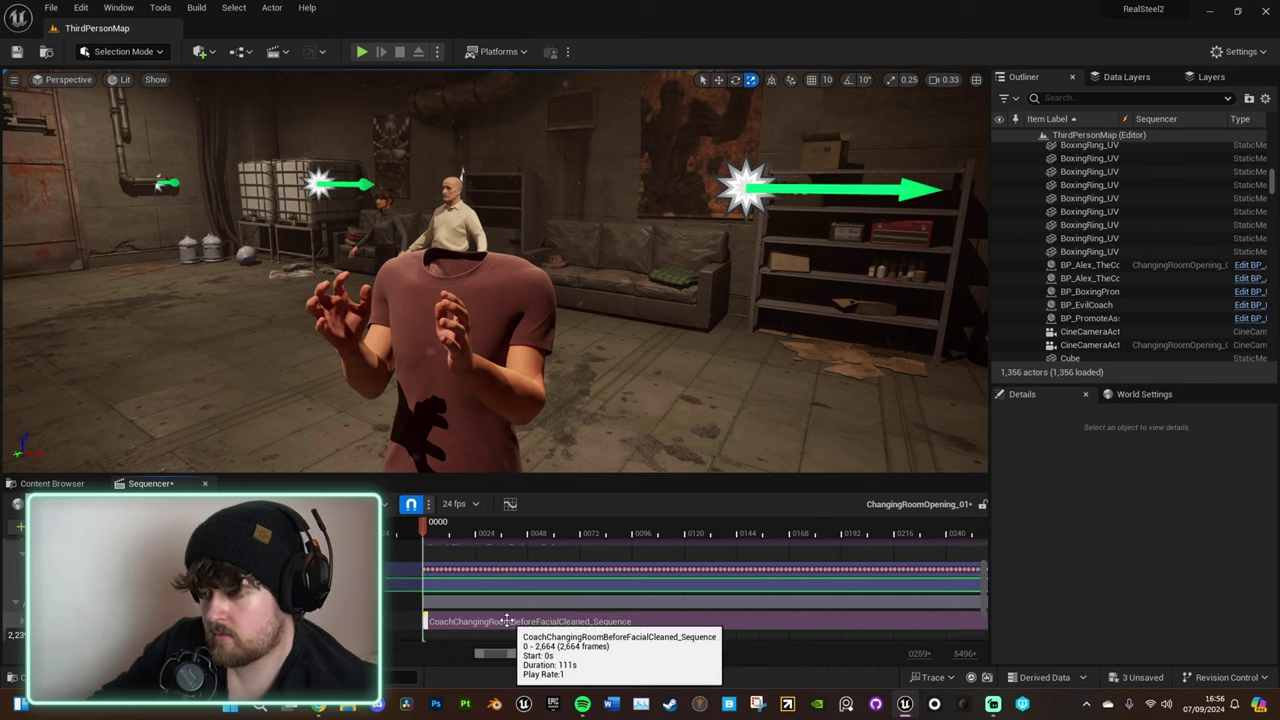
{"action": "mouse_move", "coordinate": [490, 619]}
{"action": "left_mouse_down"}
{"action": "mouse_move", "coordinate": [468, 618]}
{"action": "mouse_move", "coordinate": [507, 607]}
{"action": "left_mouse_up"}
{"action": "scroll", "coordinate": [507, 607], "scroll_direction": "down", "scroll_amount": 5, "text": "ctrl"}
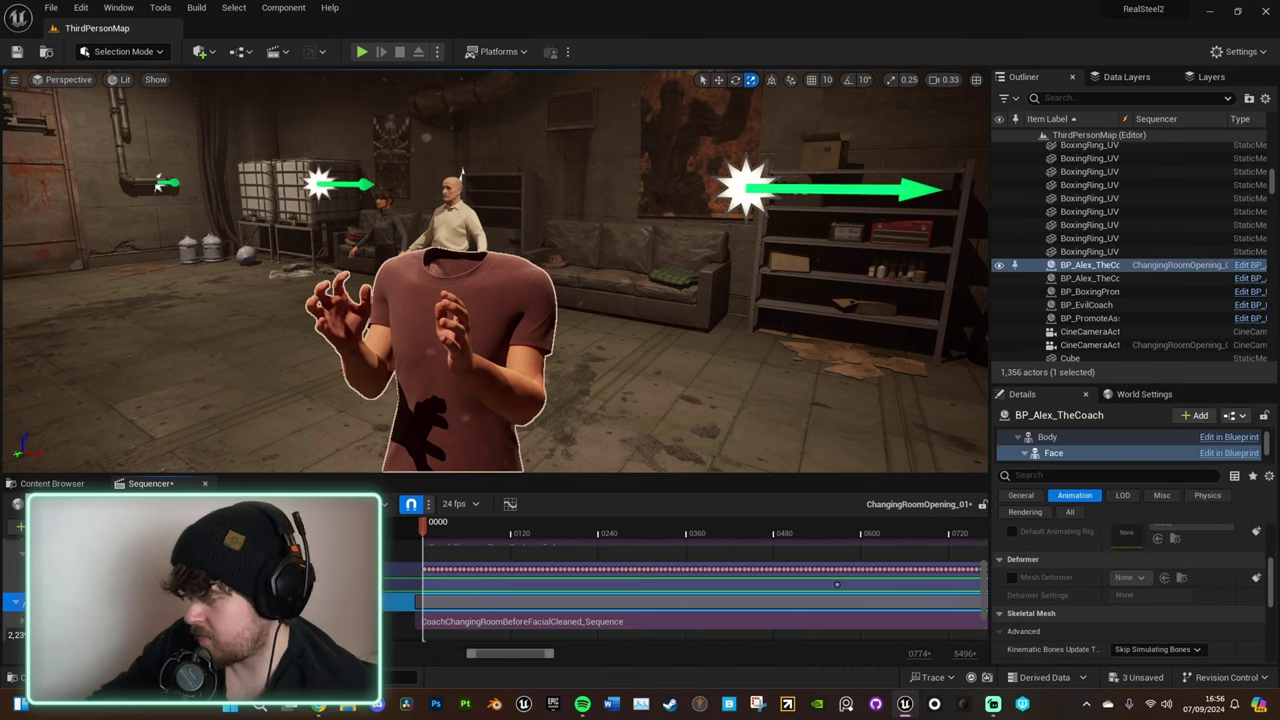
Disable the post-process blueprint on the coach's Face and Body components and keyframe the Body setting at frame 0
{"action": "left_click", "coordinate": [1069, 512]}
{"action": "scroll", "coordinate": [1082, 530], "scroll_direction": "up", "scroll_amount": 2}
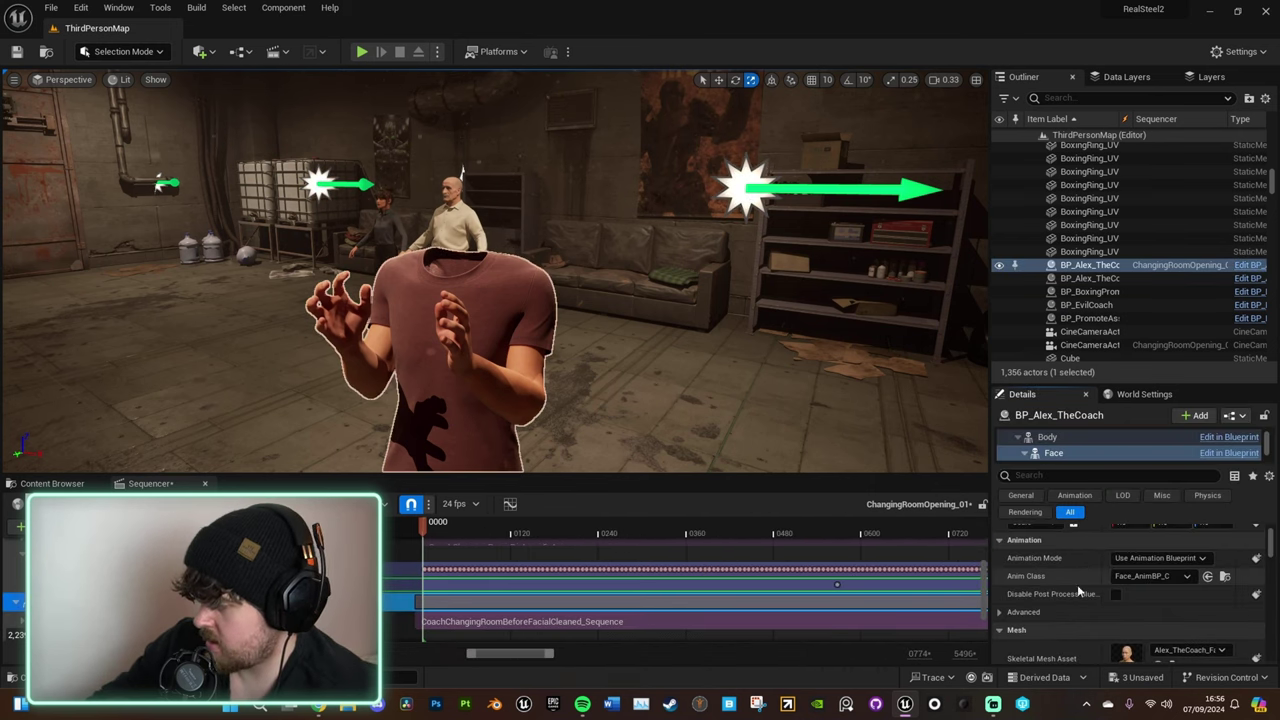
{"action": "left_click", "coordinate": [1115, 596]}
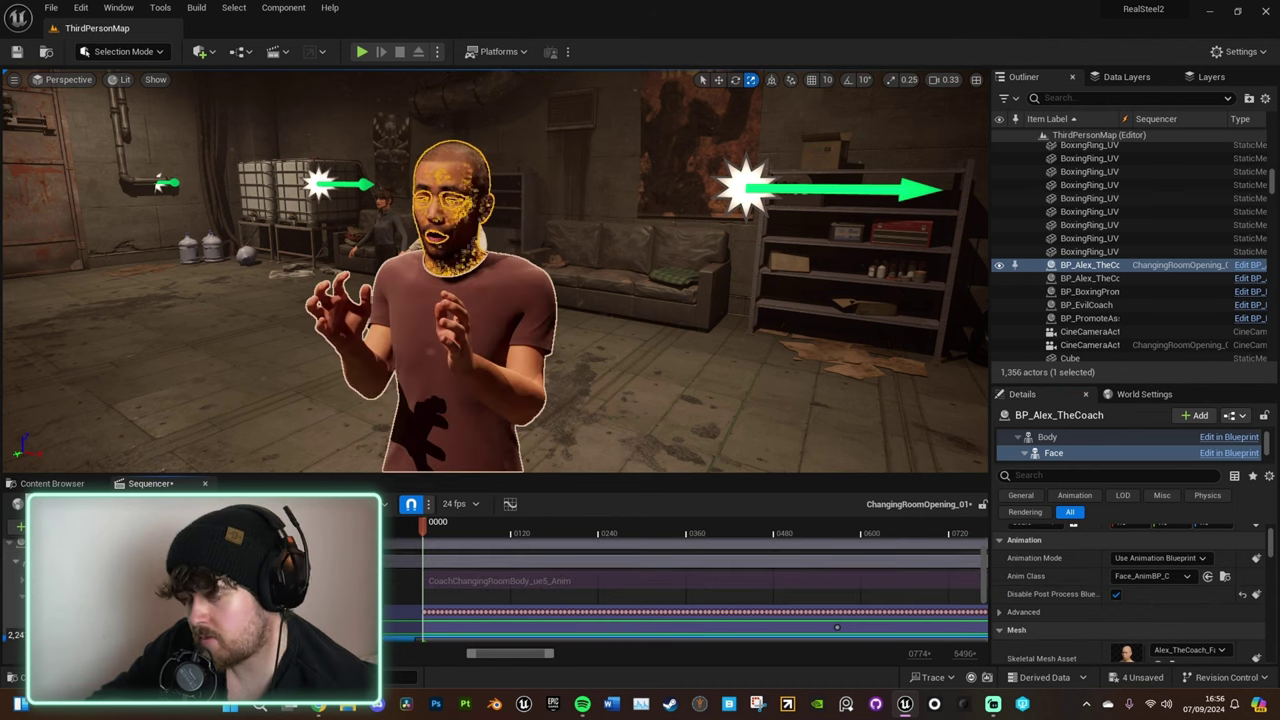
{"action": "left_click", "coordinate": [1117, 578]}
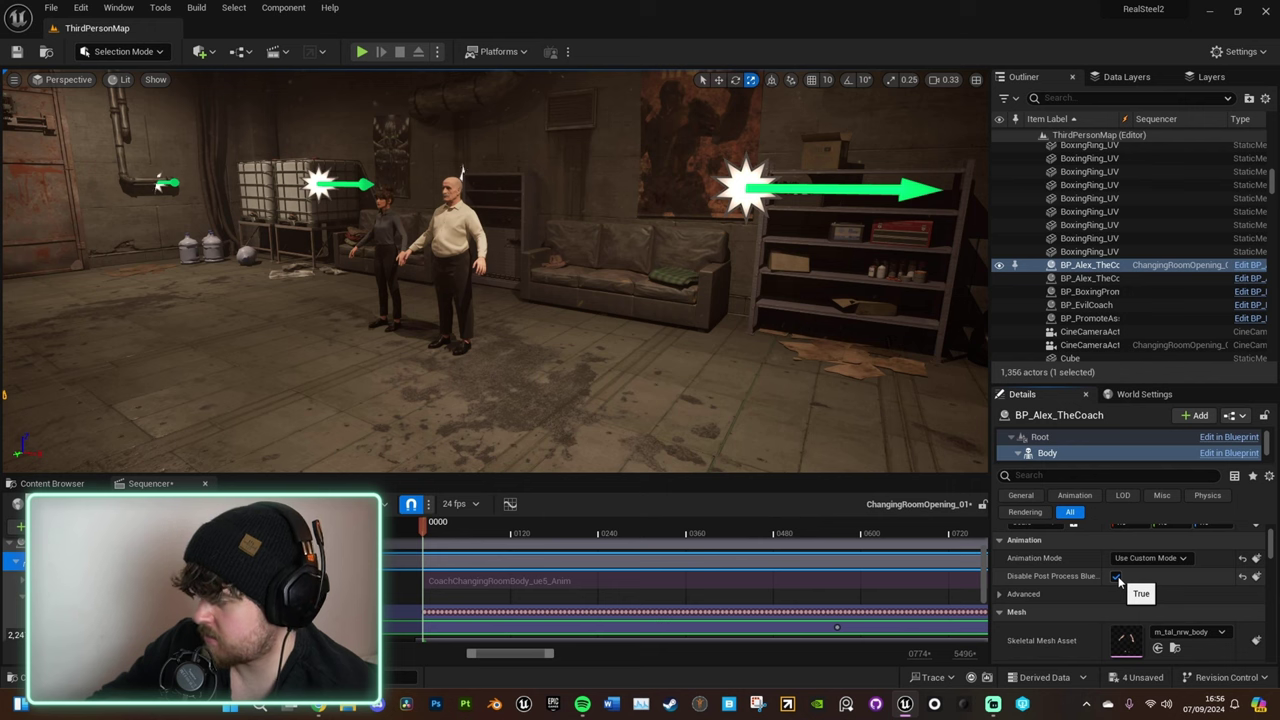
{"action": "left_click", "coordinate": [1256, 576]}
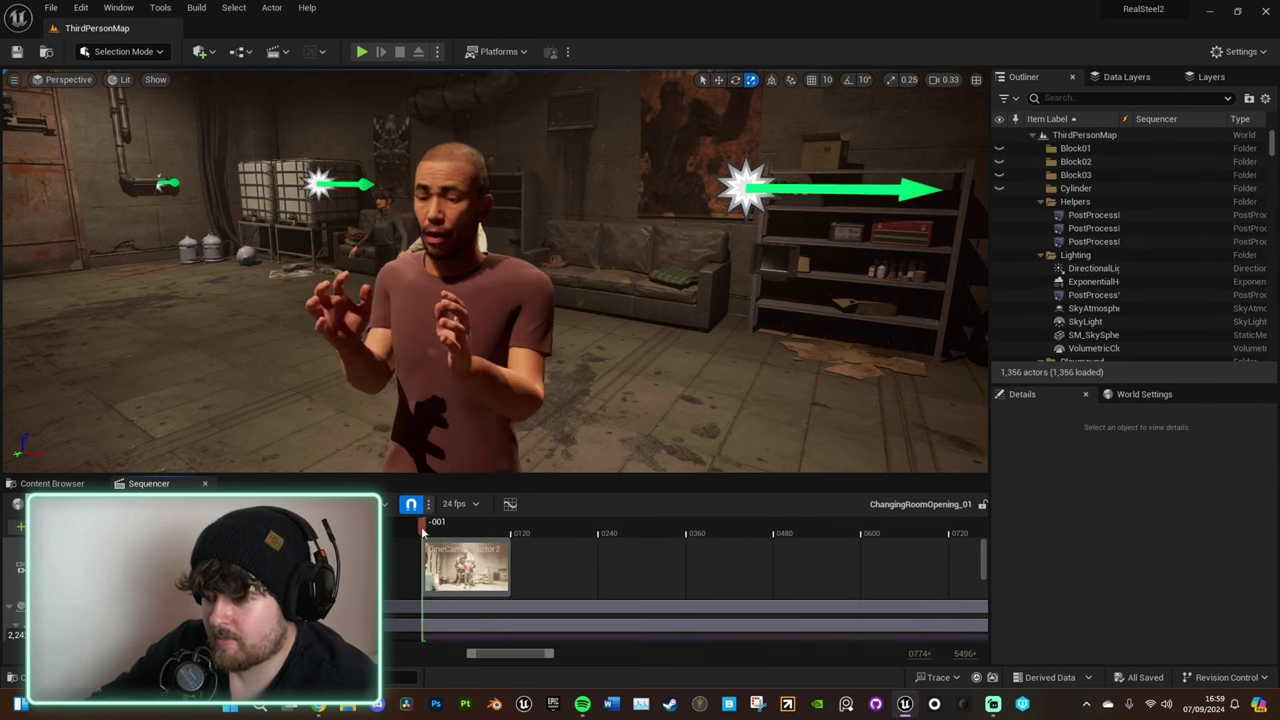
Play and scrub through the coach's performance to check the cleaned facial animation together with the body animation
{"action": "left_click_drag", "start_coordinate": [422, 532], "coordinate": [433, 532]}
{"action": "scroll", "coordinate": [508, 577], "scroll_direction": "down", "scroll_amount": 4}
{"action": "scroll", "coordinate": [537, 620], "scroll_direction": "up", "scroll_amount": 1}
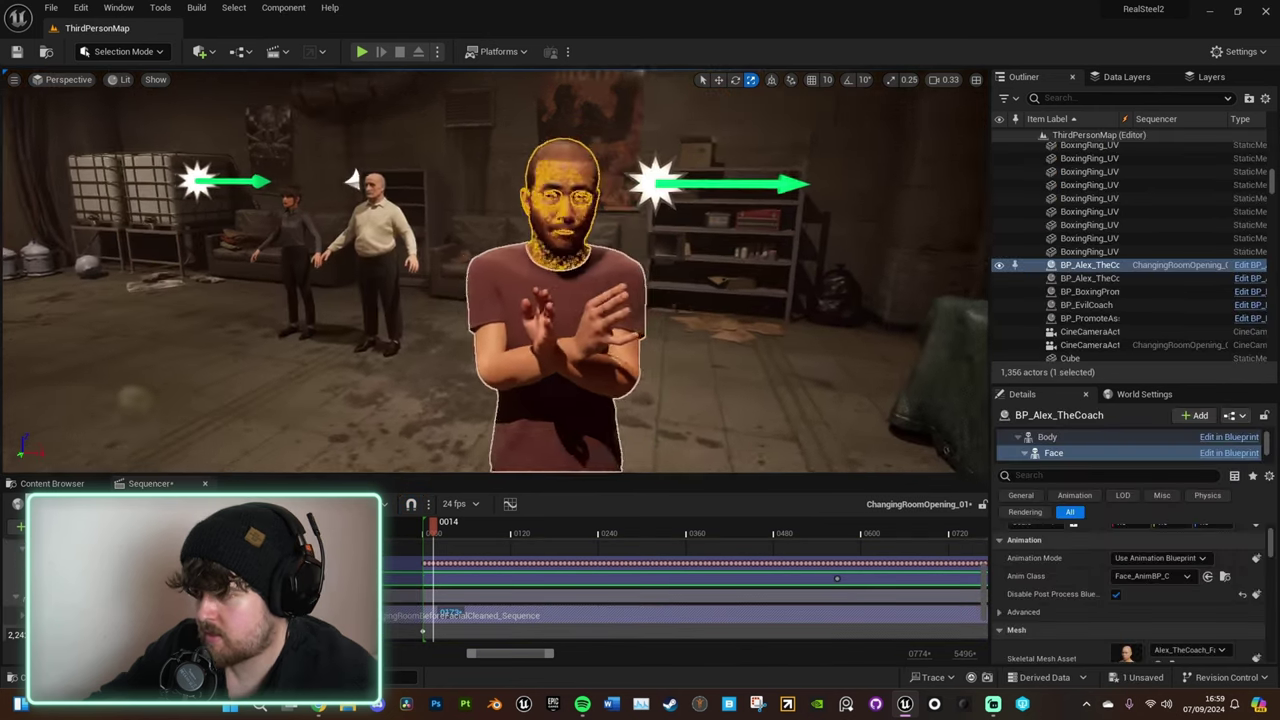
{"action": "mouse_move", "coordinate": [494, 271]}
{"action": "right_mouse_down"}
{"action": "mouse_move", "coordinate": [500, 295]}
{"action": "mouse_move", "coordinate": [508, 260]}
{"action": "right_mouse_up"}
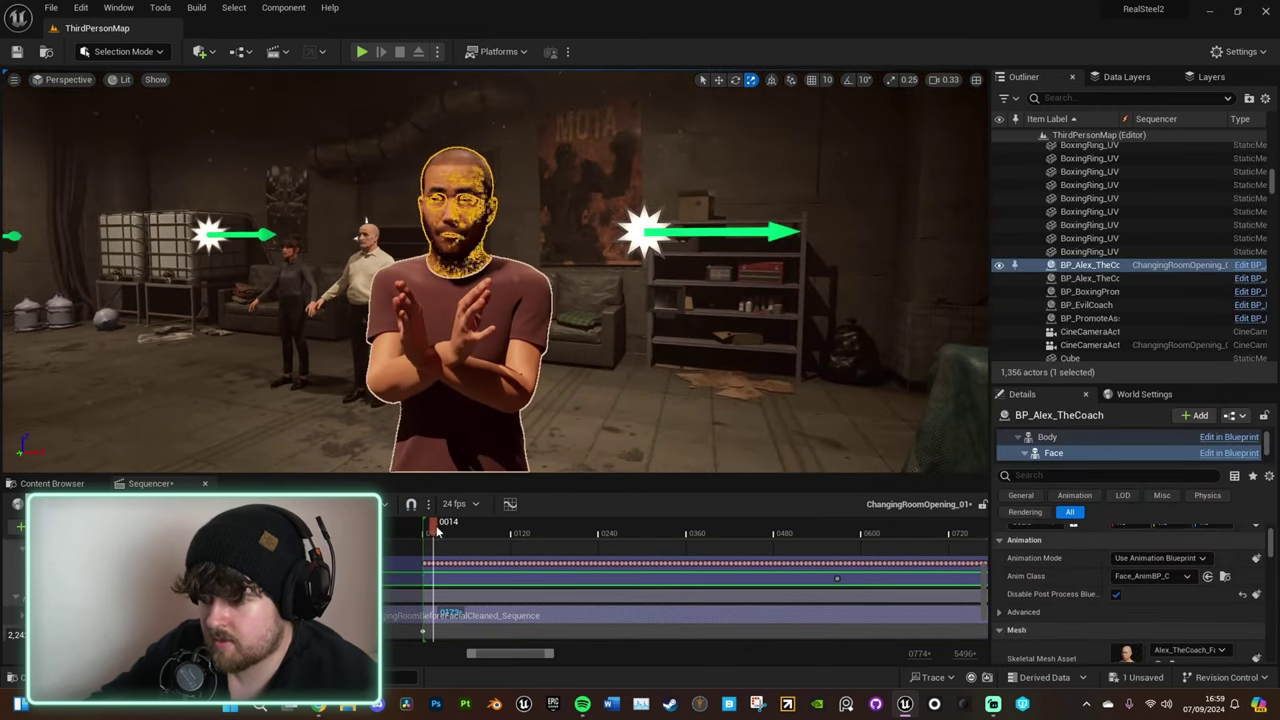
{"action": "scroll", "coordinate": [487, 615], "scroll_direction": "up", "scroll_amount": 5, "text": "ctrl"}
{"action": "left_click_drag", "start_coordinate": [433, 532], "coordinate": [446, 532]}
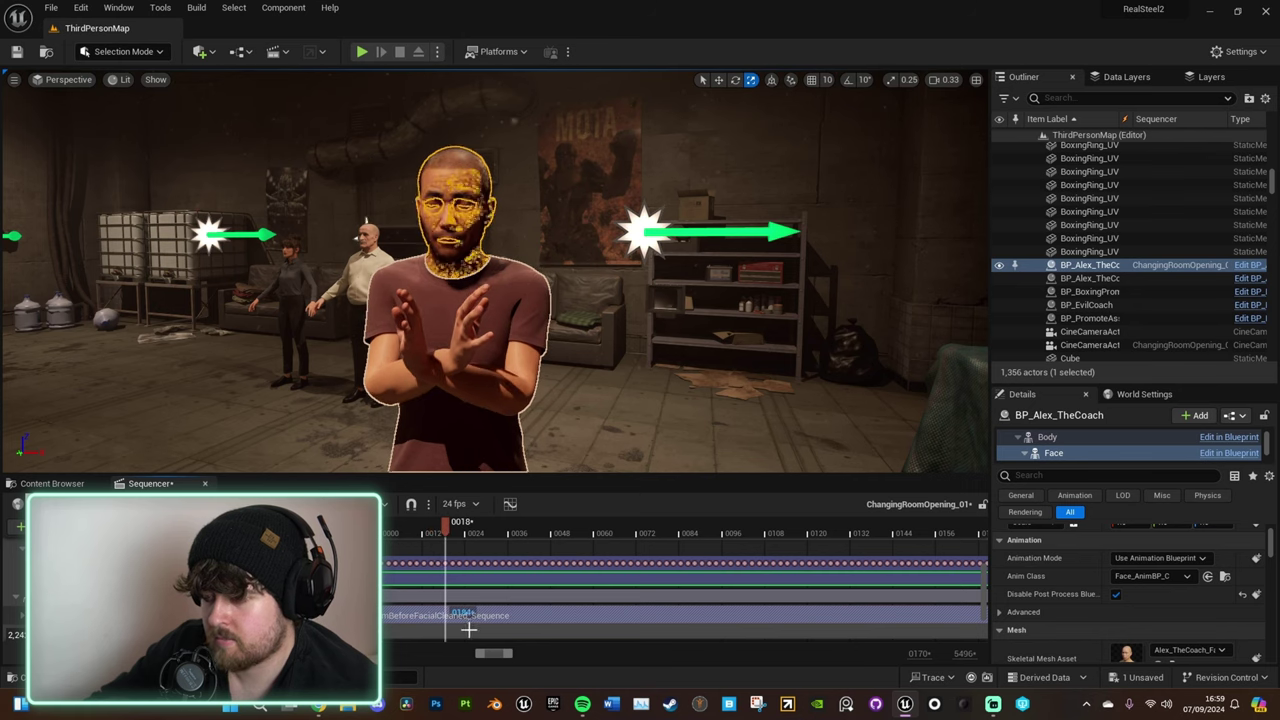
{"action": "key", "text": "space"}
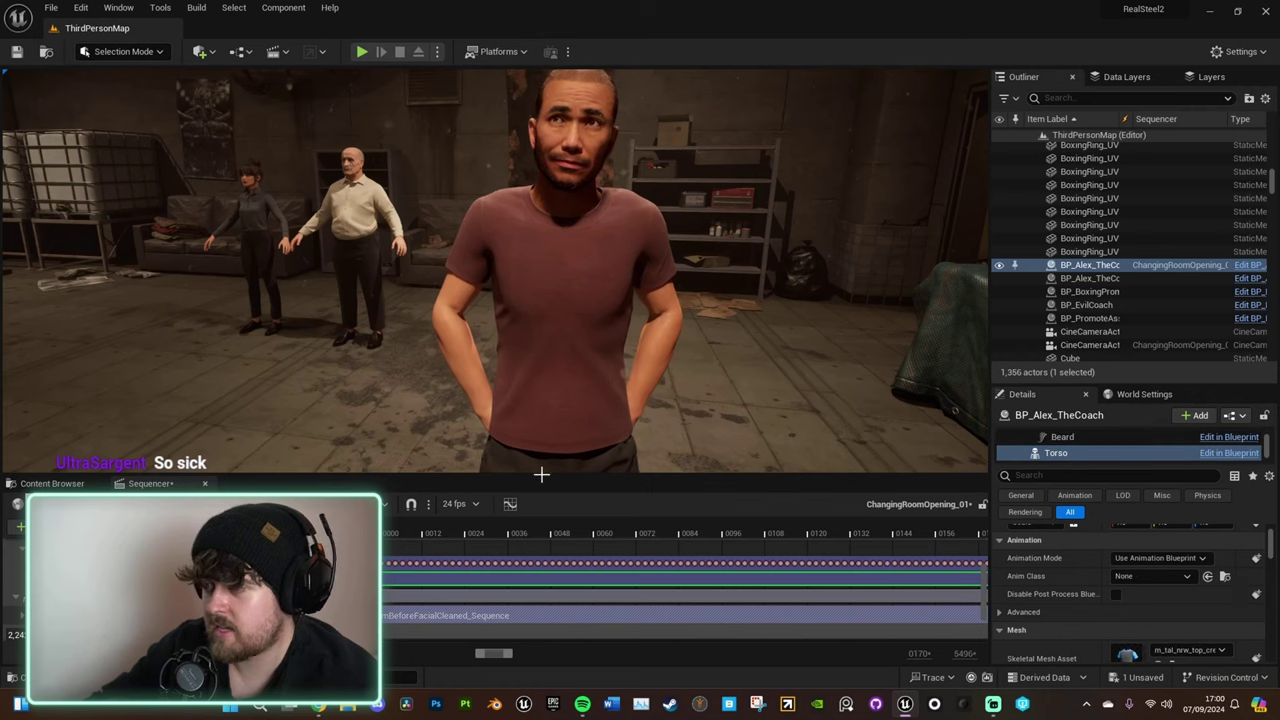
{"action": "left_click_drag", "start_coordinate": [523, 533], "coordinate": [723, 533]}
{"action": "left_click_drag", "start_coordinate": [509, 653], "coordinate": [634, 652]}
In the coach's body control rig, rotate upperarm_l_fk_ctrl away from the torso at frame 830 and keyframe it
{"action": "left_click_drag", "start_coordinate": [538, 534], "coordinate": [606, 537]}
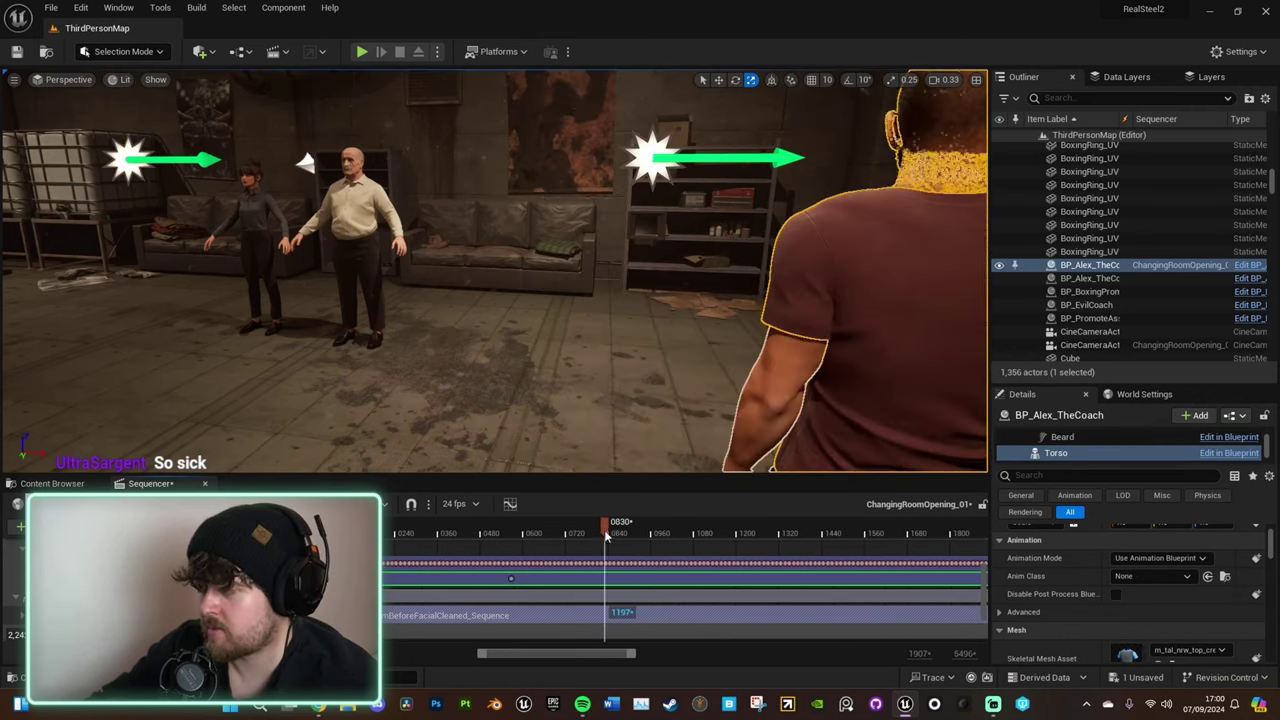
{"action": "right_click_drag", "start_coordinate": [716, 381], "coordinate": [840, 365]}
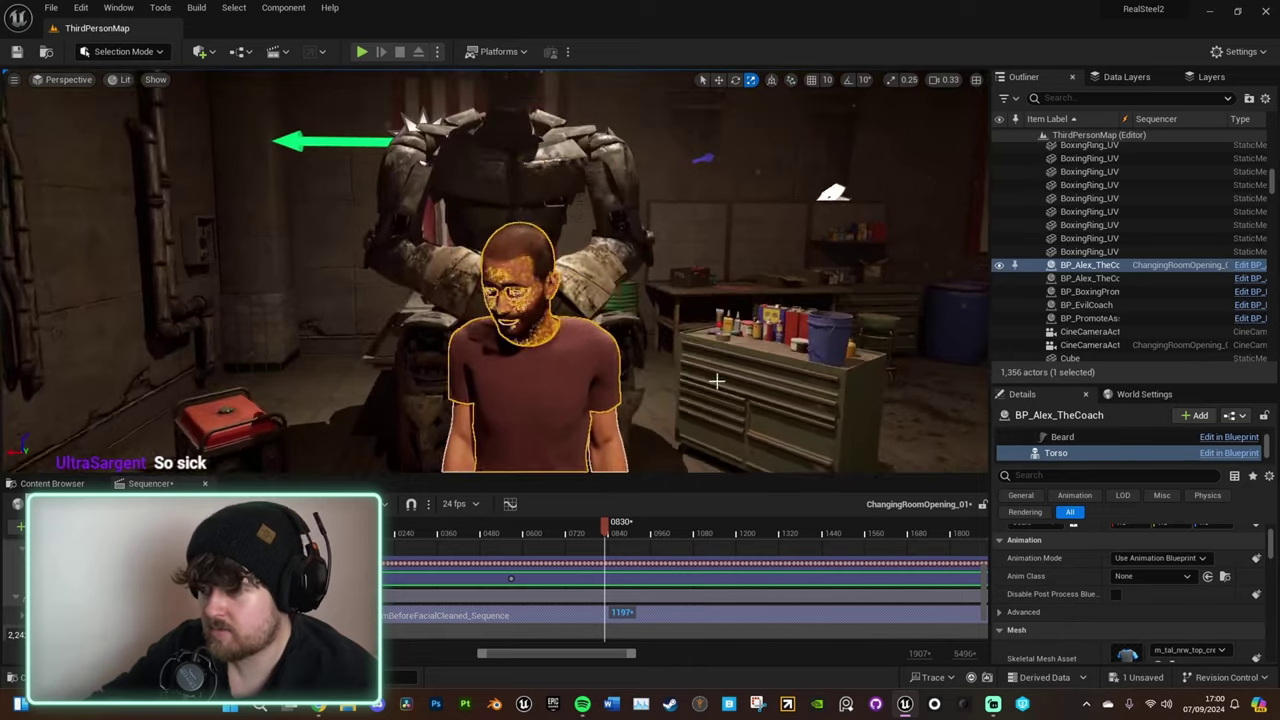
{"action": "middle_click_drag", "start_coordinate": [717, 381], "coordinate": [706, 455]}
{"action": "scroll", "coordinate": [680, 590], "scroll_direction": "up", "scroll_amount": 1}
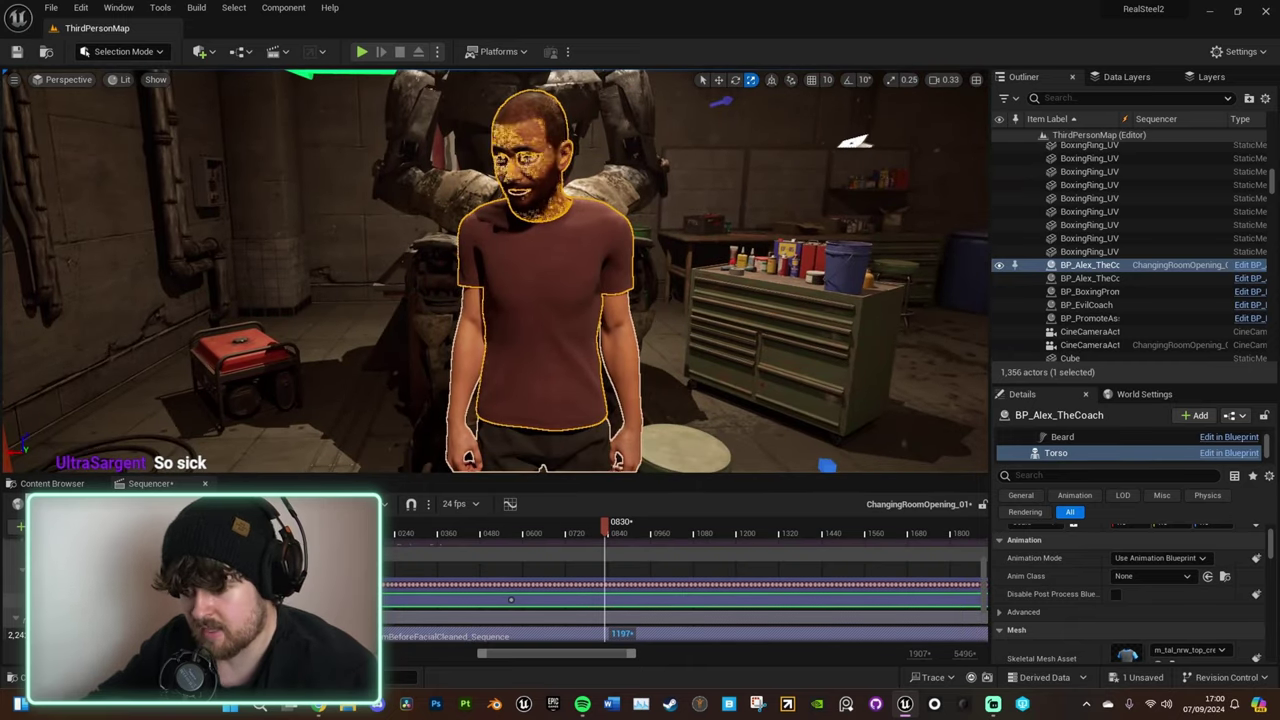
{"action": "left_click", "coordinate": [680, 600]}
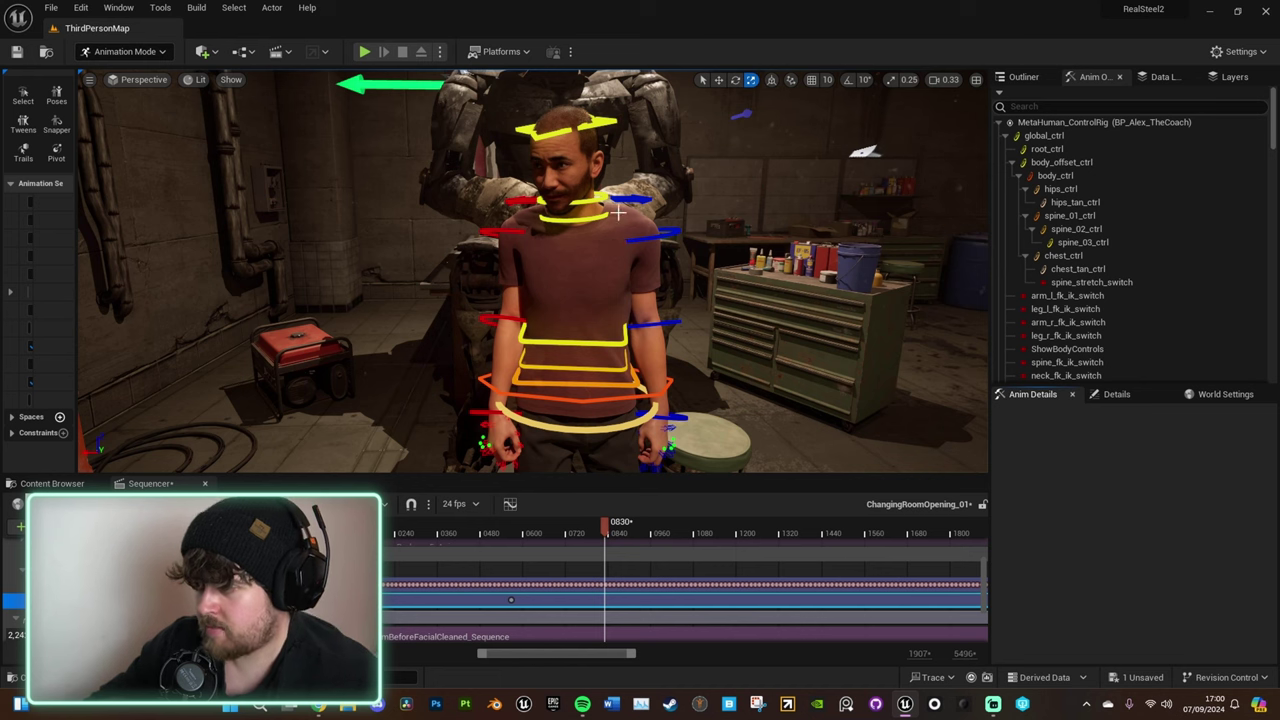
{"action": "left_click", "coordinate": [643, 237]}
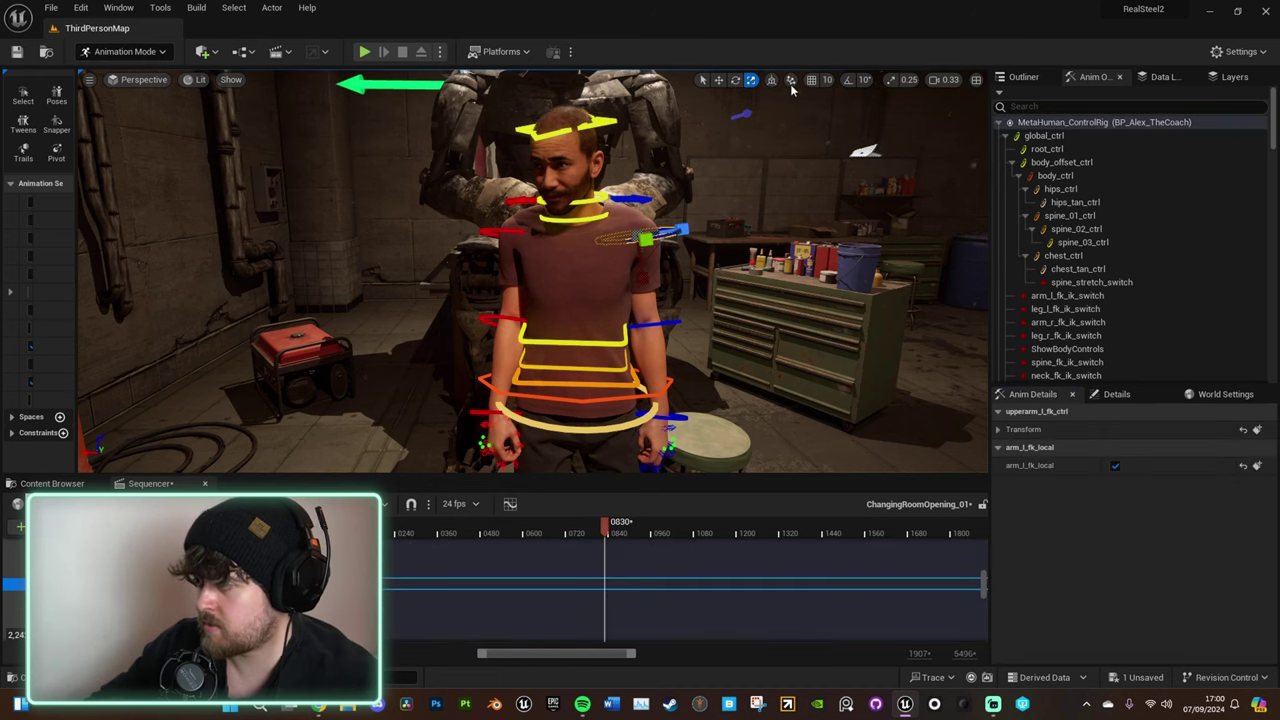
{"action": "left_click", "coordinate": [850, 82]}
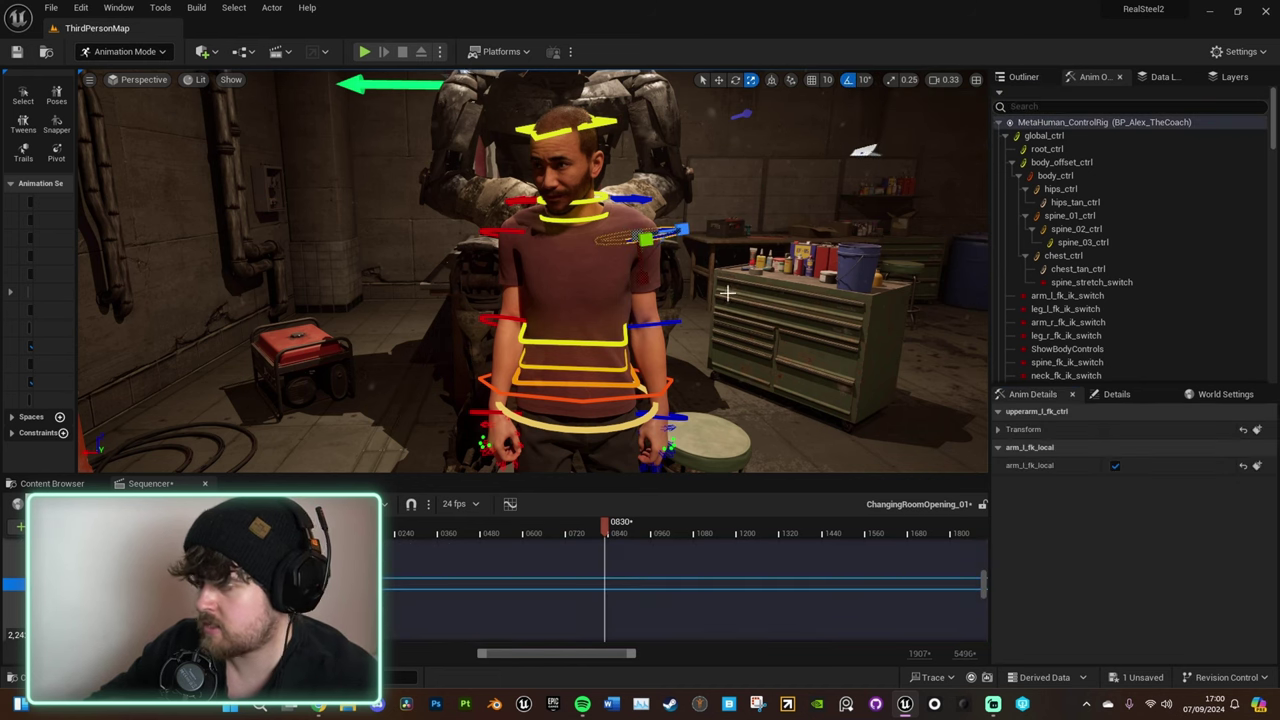
{"action": "right_click_drag", "start_coordinate": [717, 299], "coordinate": [757, 284]}
{"action": "key", "text": "e"}
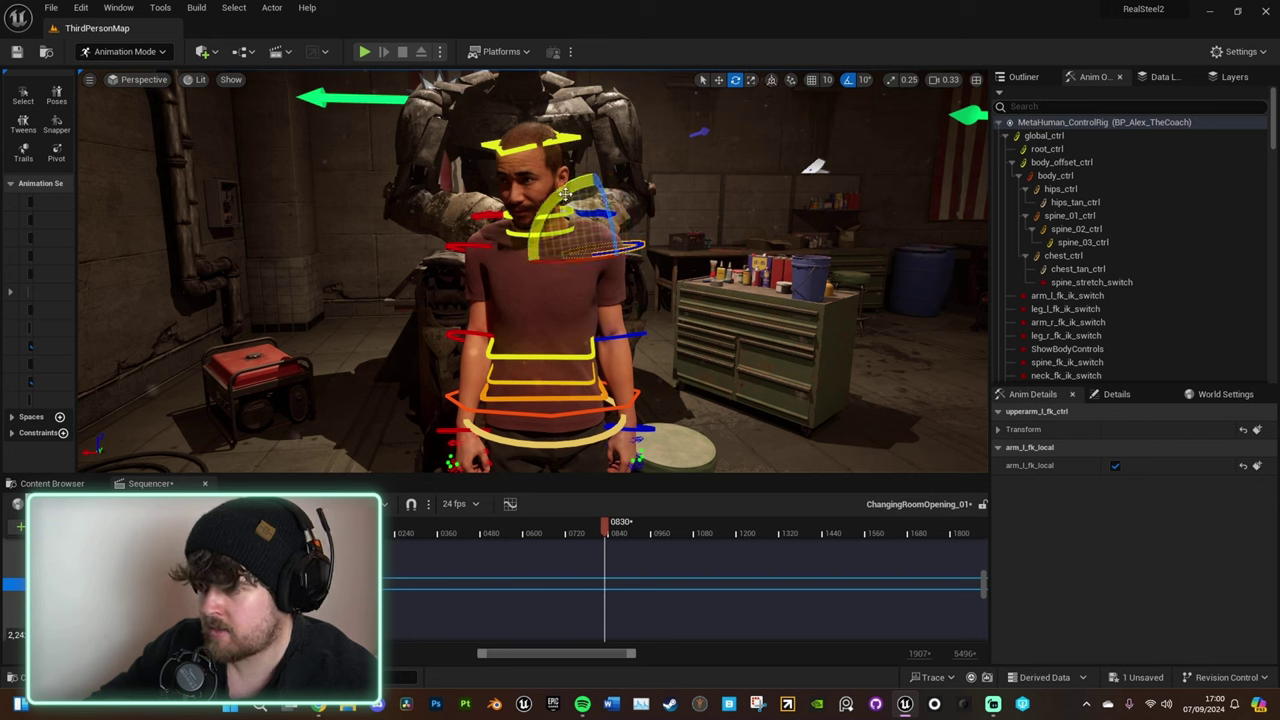
{"action": "left_click_drag", "start_coordinate": [570, 193], "coordinate": [582, 305]}
{"action": "key", "text": "s"}
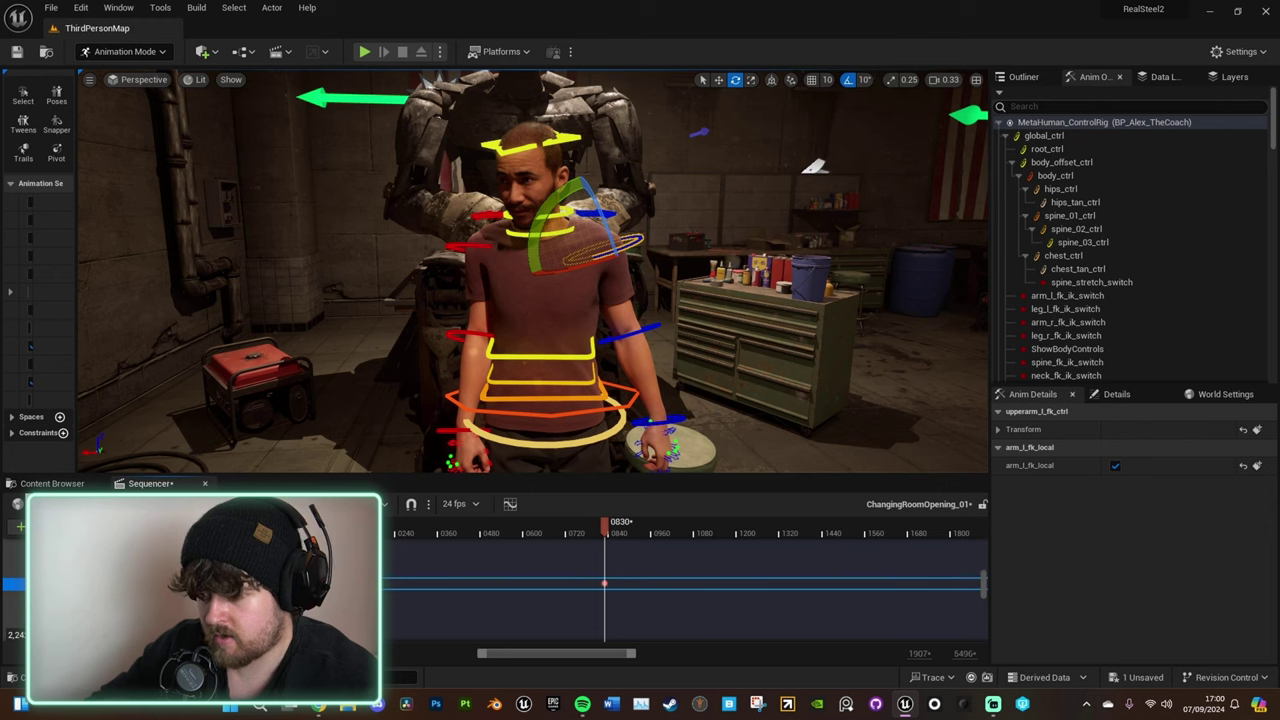
Rotate upperarm_r_fk_ctrl away from the torso at frame 830 and keyframe it, and adjust the right clavicle control
{"action": "left_click", "coordinate": [459, 244]}
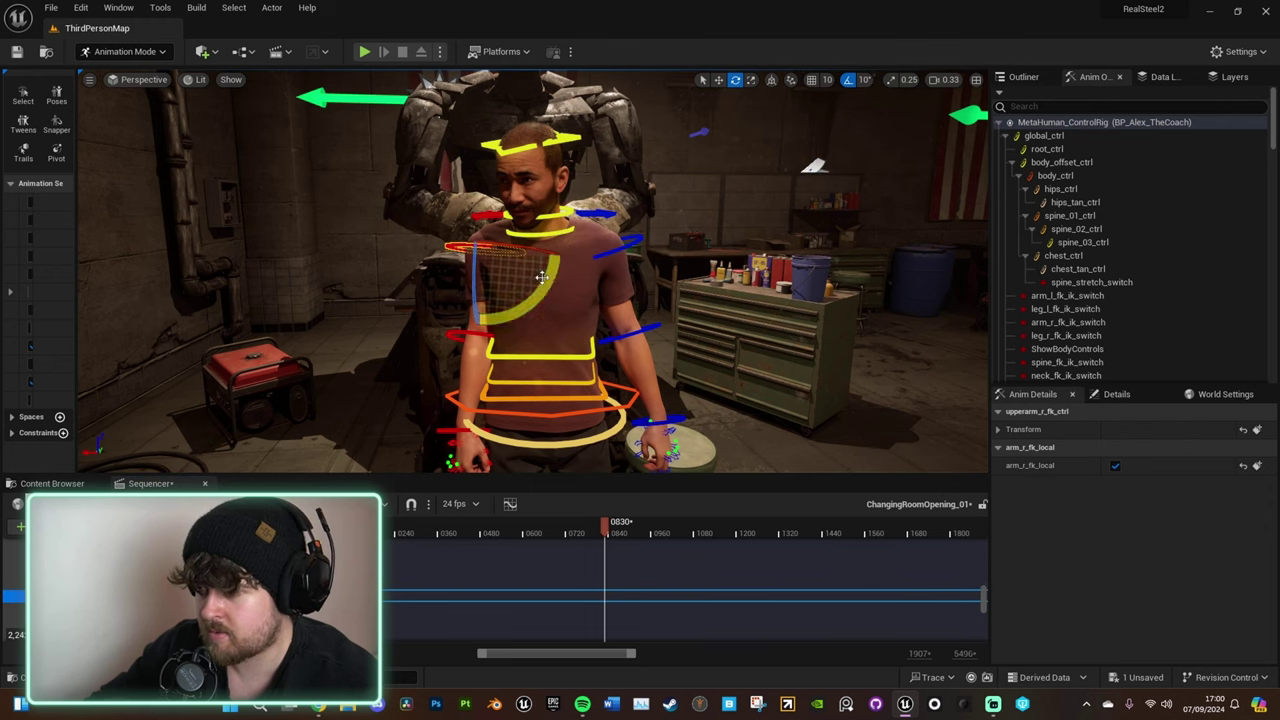
{"action": "left_click_drag", "start_coordinate": [542, 277], "coordinate": [542, 330]}
{"action": "key", "text": "s"}
{"action": "right_click_drag", "start_coordinate": [603, 377], "coordinate": [549, 323]}
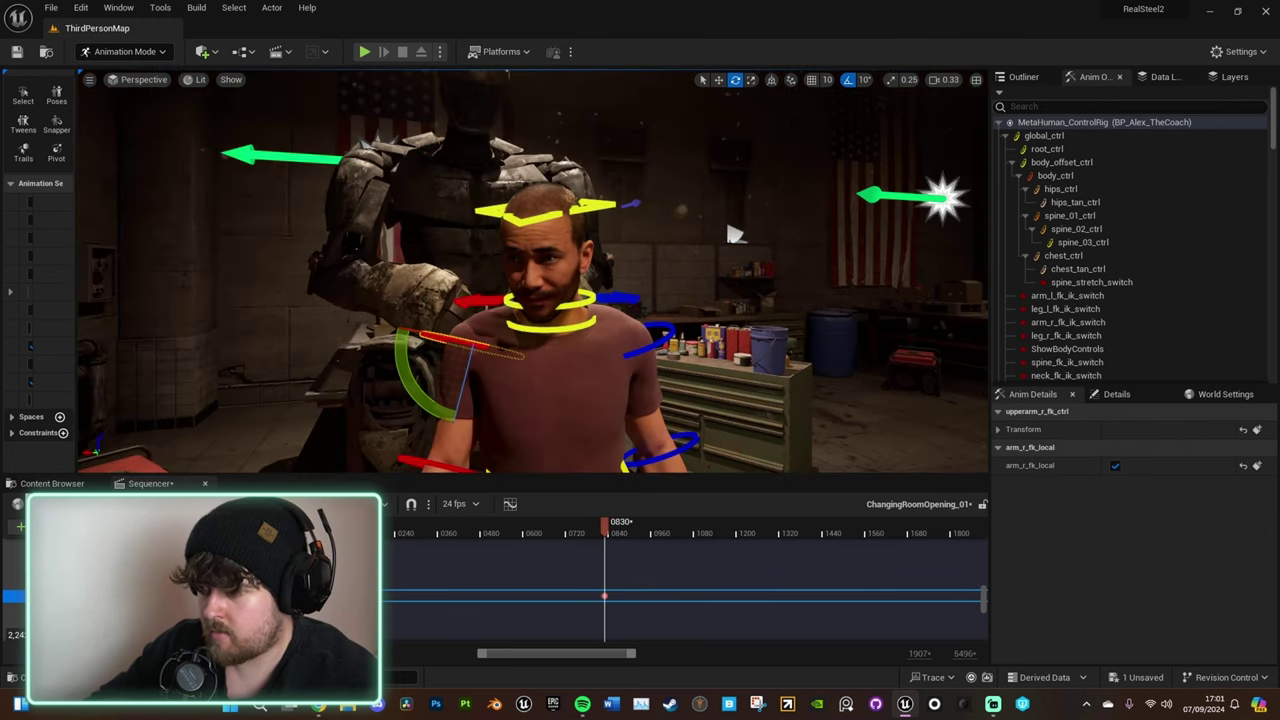
{"action": "left_click", "coordinate": [478, 300]}
{"action": "right_click_drag", "start_coordinate": [478, 300], "coordinate": [448, 360]}
{"action": "left_click_drag", "start_coordinate": [583, 314], "coordinate": [680, 310]}
{"action": "key", "text": "s"}
{"action": "key", "text": "s"}
{"action": "right_click_drag", "start_coordinate": [680, 310], "coordinate": [655, 394]}
Go to frame 907 and select the coach's left and right upper arm controls together
{"action": "left_click", "coordinate": [596, 287]}
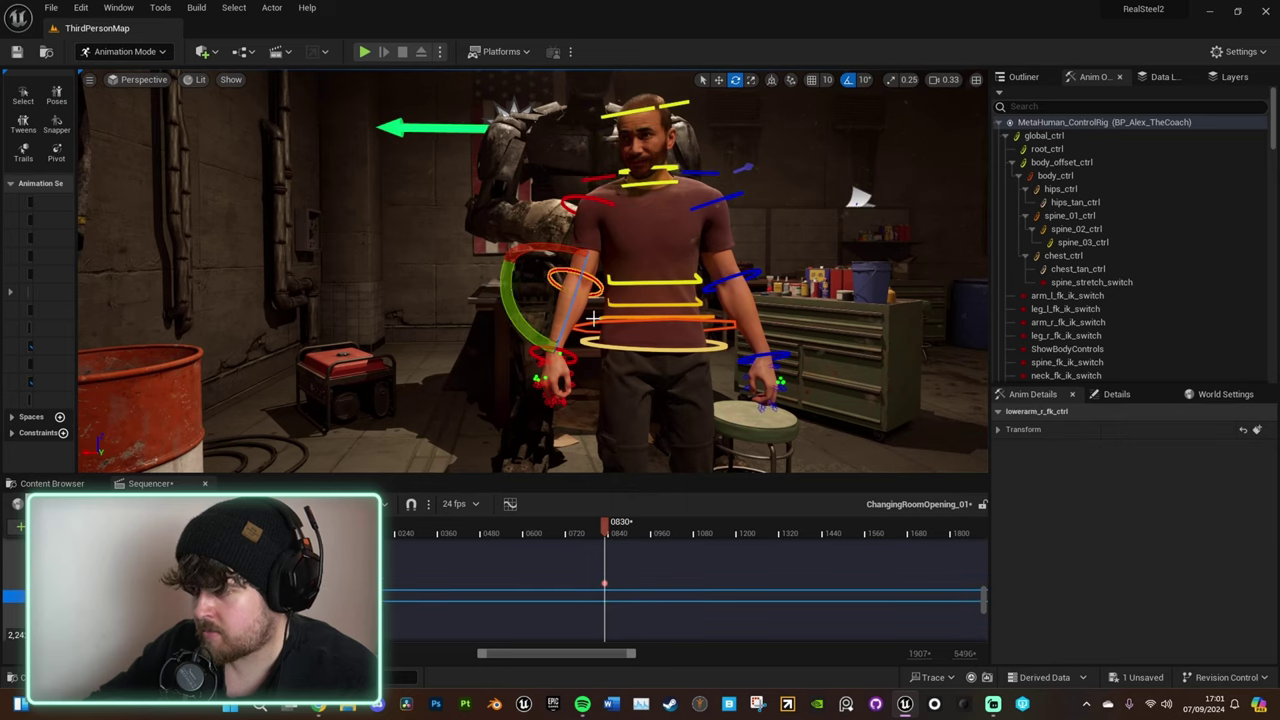
{"action": "left_click_drag", "start_coordinate": [596, 287], "coordinate": [469, 331], "text": "alt"}
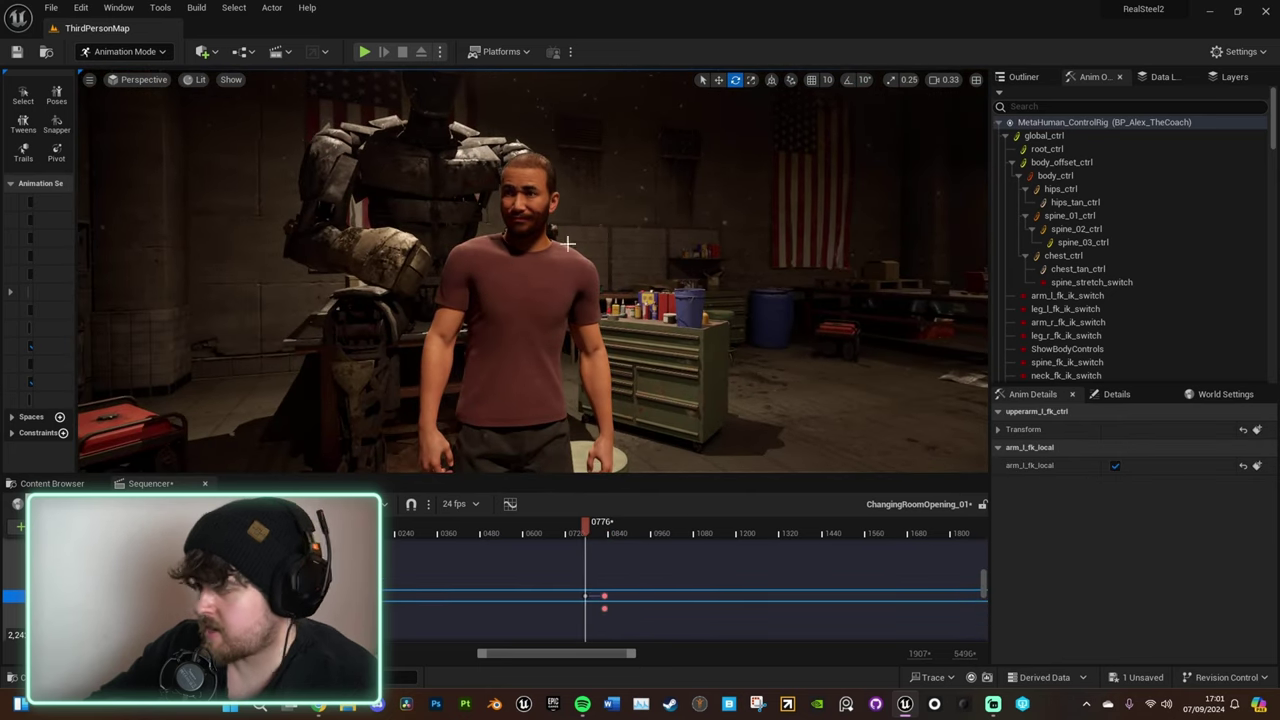
{"action": "left_click_drag", "start_coordinate": [459, 532], "coordinate": [631, 533]}
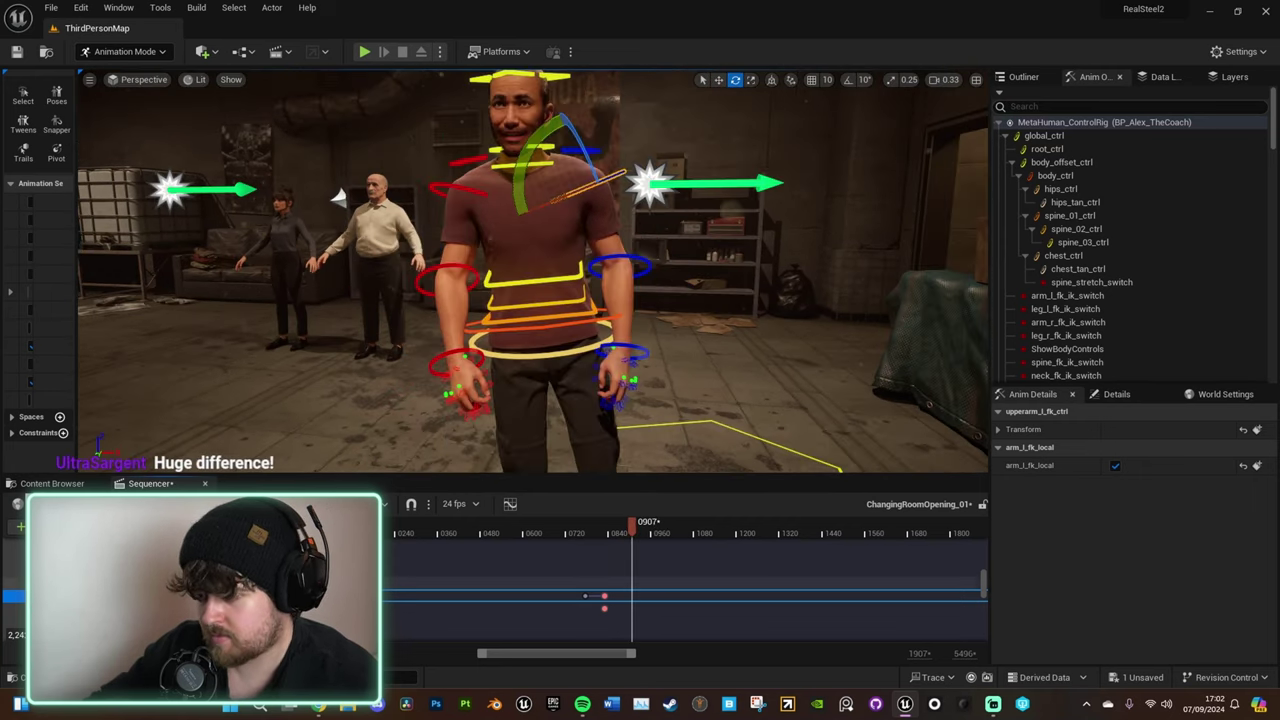
{"action": "left_click", "coordinate": [462, 190], "text": "shift"}
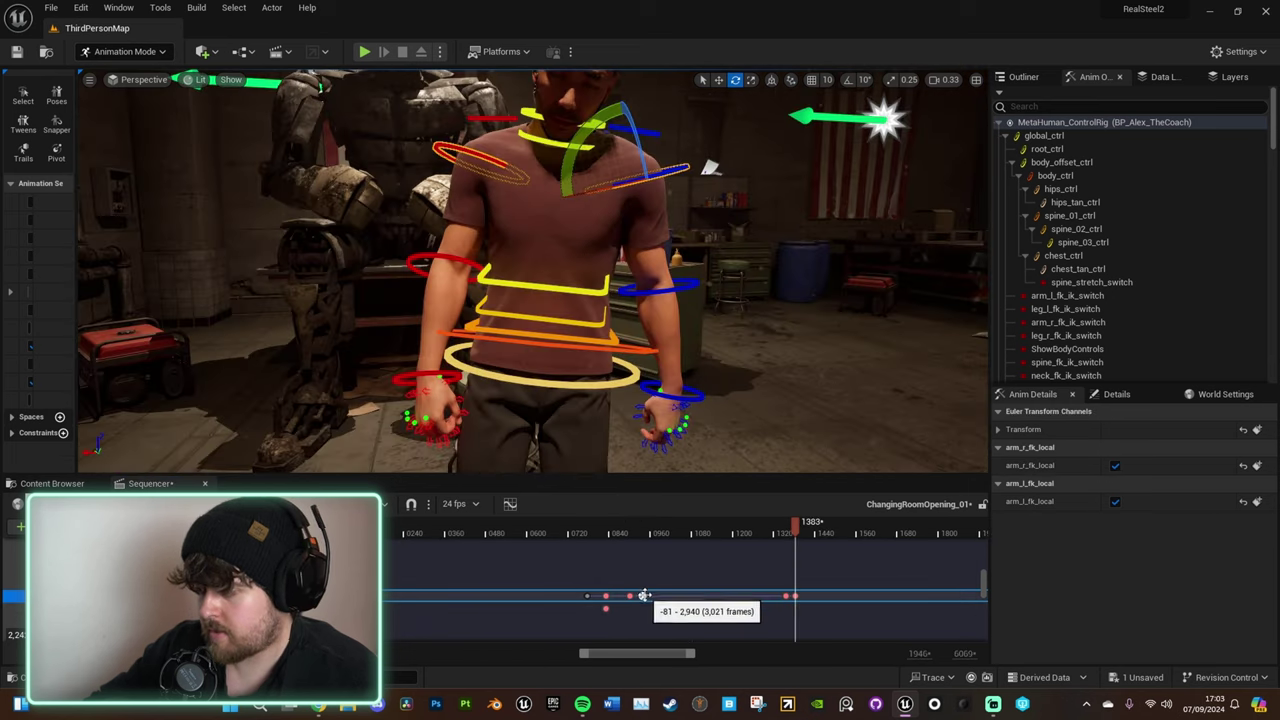
At frame 938, rotate upperarm_r_fk_ctrl so the coach's right hand rests on his hip without sinking into the body
{"action": "left_click", "coordinate": [643, 533]}
{"action": "right_click_drag", "start_coordinate": [699, 313], "coordinate": [506, 132]}
{"action": "left_click", "coordinate": [511, 150]}
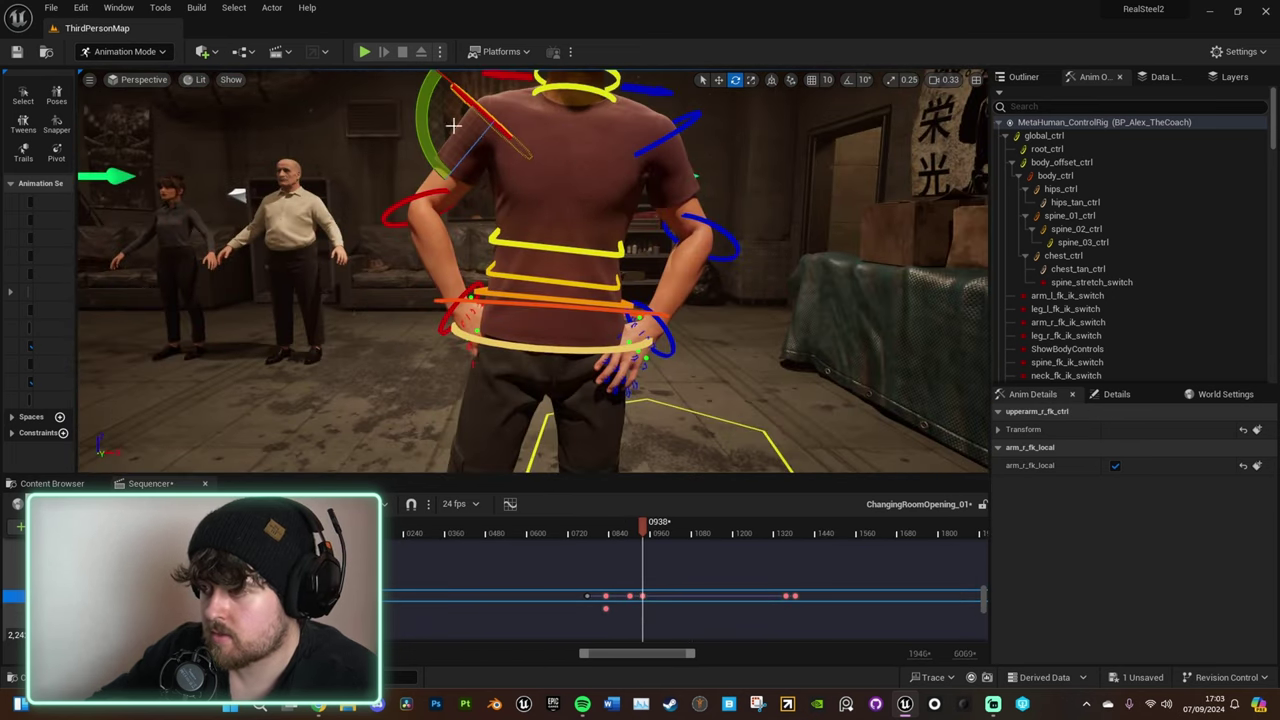
{"action": "left_click_drag", "start_coordinate": [478, 107], "coordinate": [484, 116]}
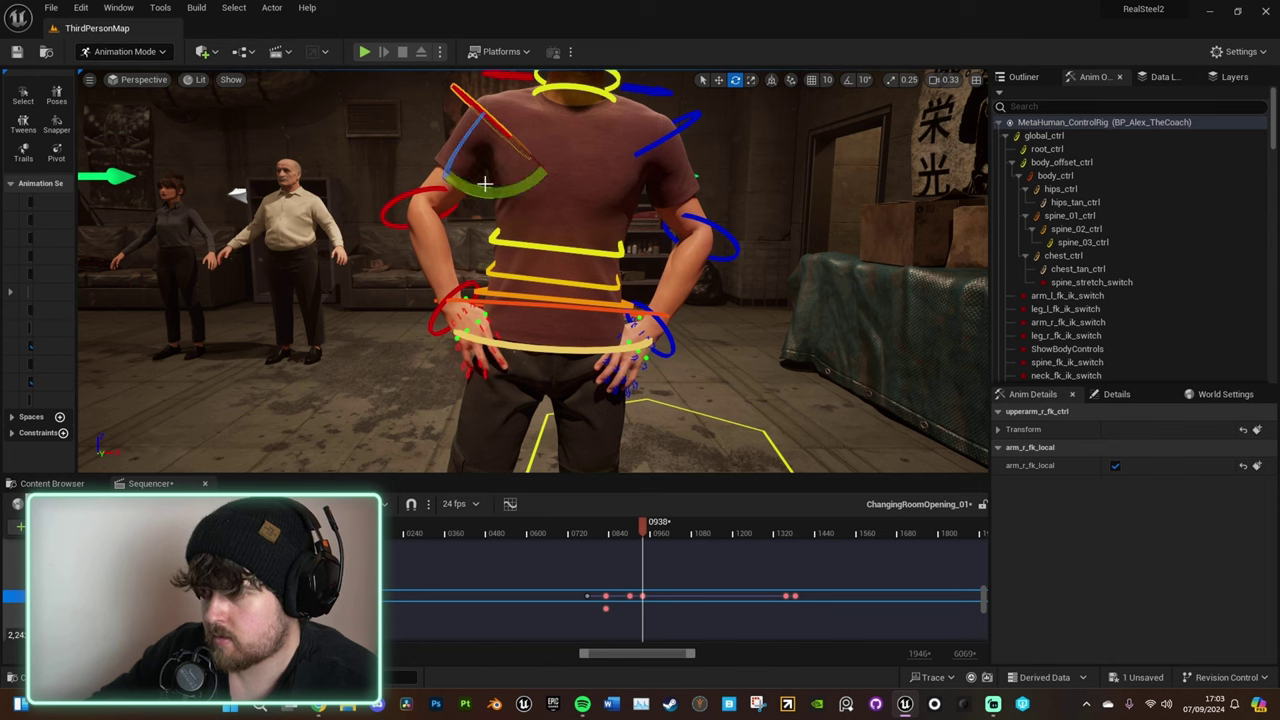
{"action": "left_click_drag", "start_coordinate": [488, 189], "coordinate": [426, 200]}
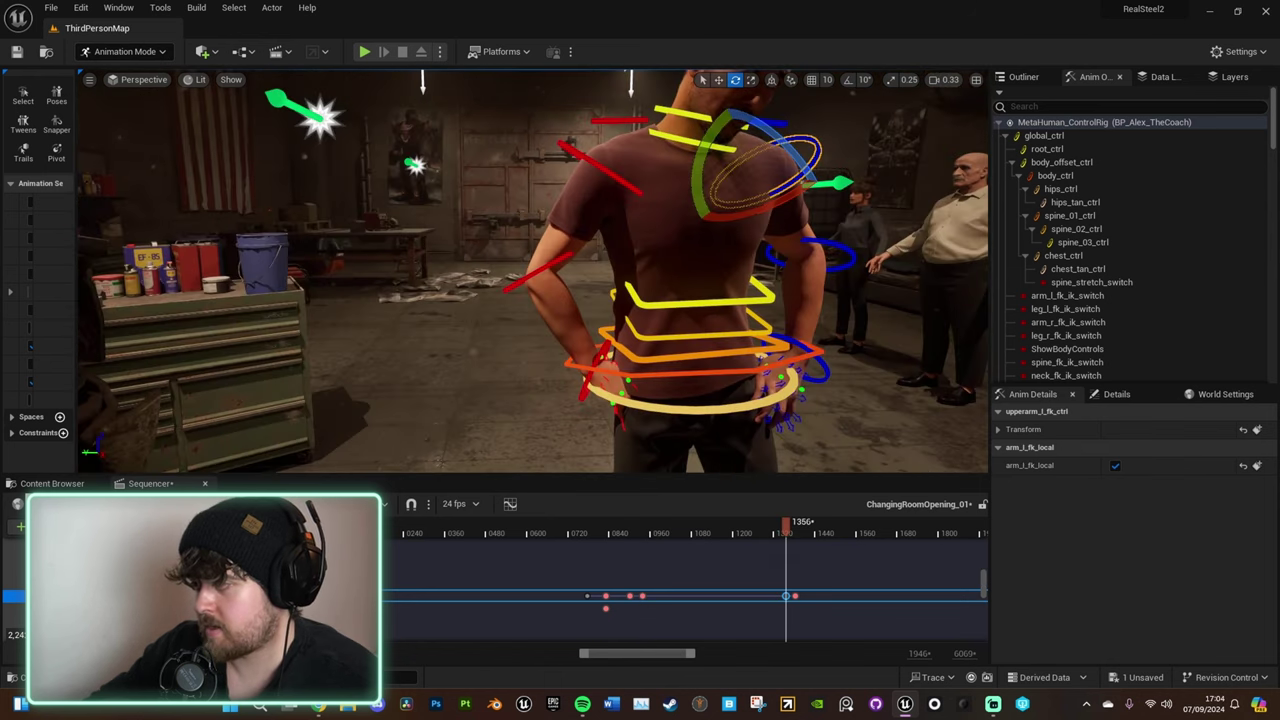
Rotate upperarm_r_fk_ctrl at frame 1356 to correct how the coach's right hand sits on his hip
{"action": "left_click", "coordinate": [600, 165]}
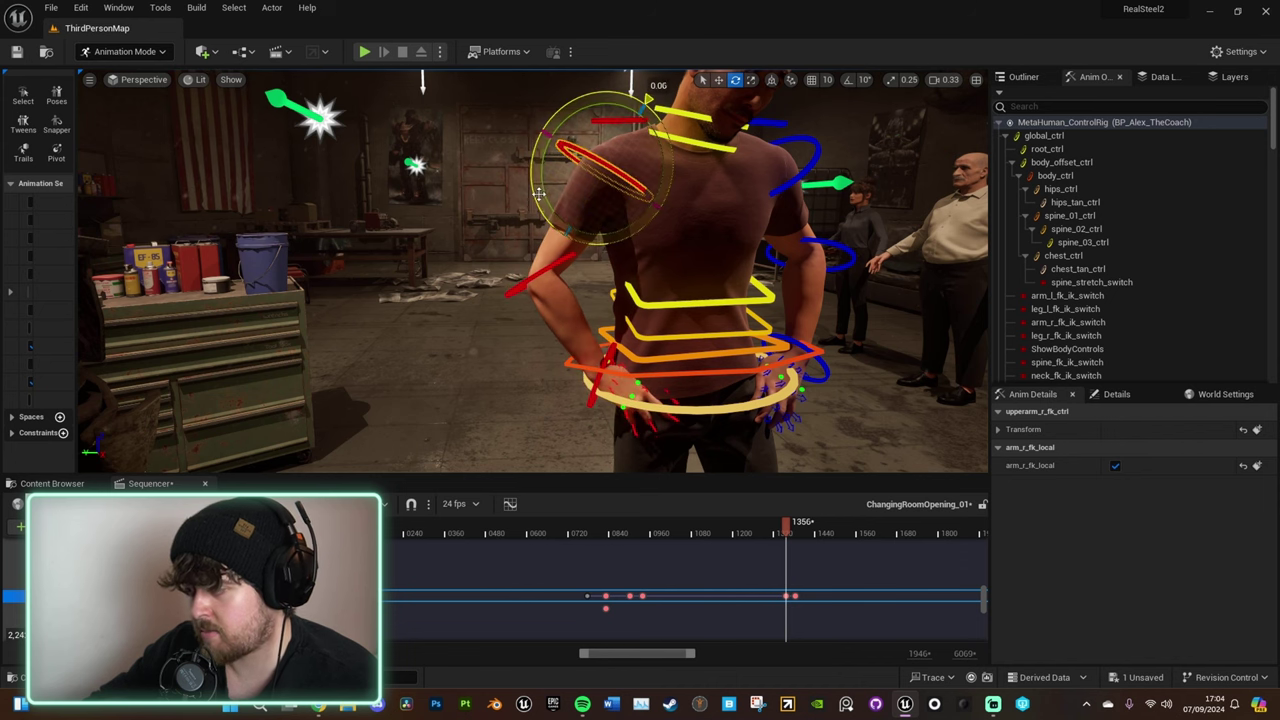
{"action": "mouse_move", "coordinate": [592, 160]}
{"action": "right_mouse_down"}
{"action": "mouse_move", "coordinate": [544, 160]}
{"action": "mouse_move", "coordinate": [596, 158]}
{"action": "right_mouse_up"}
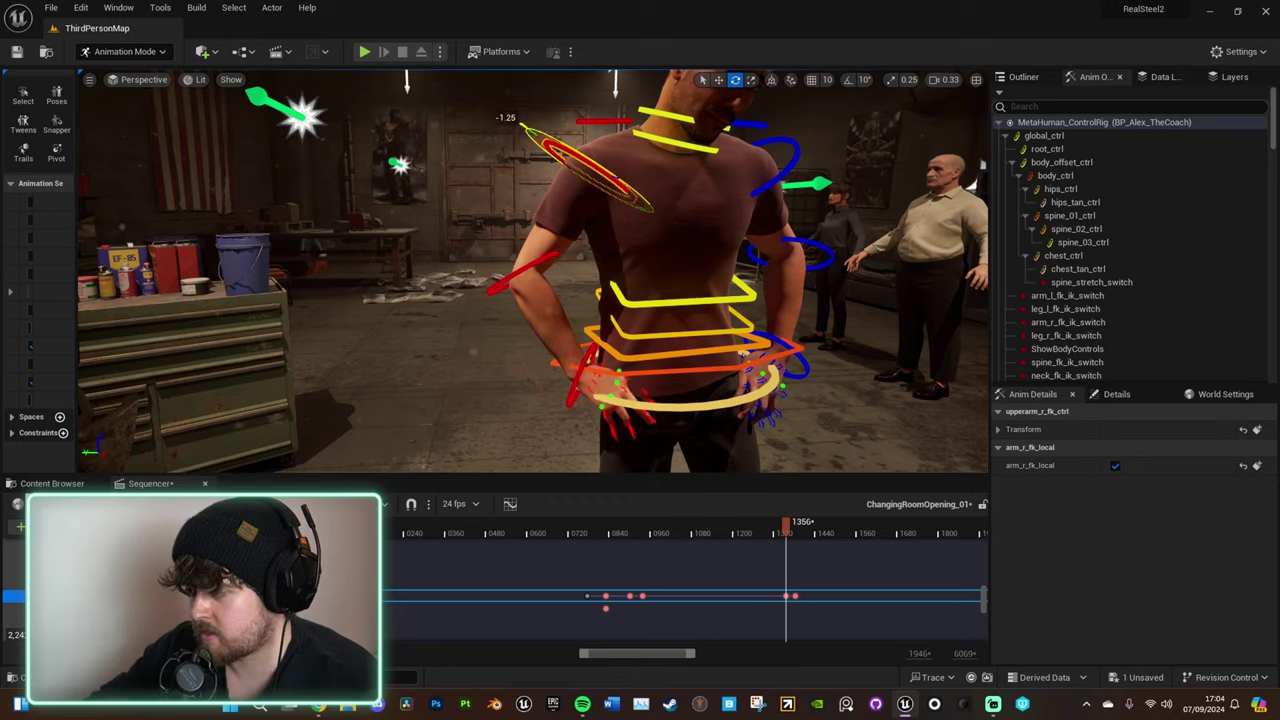